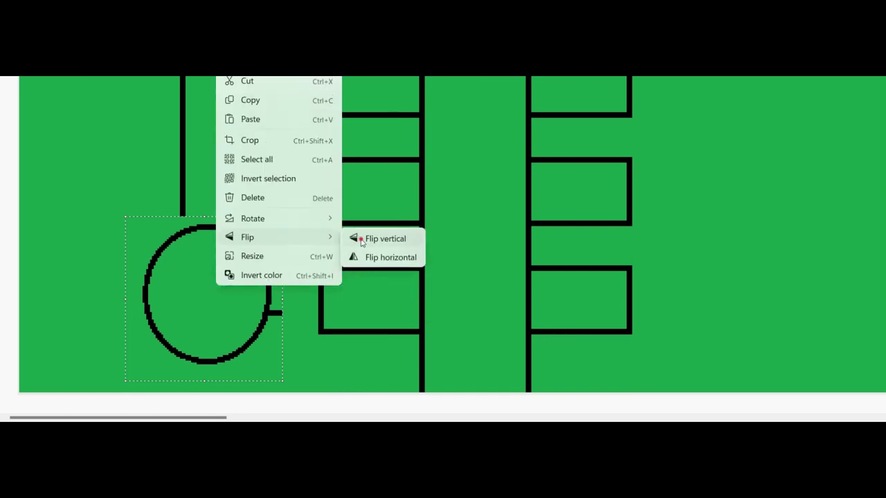
Rotate and flip the selected circular joint, placing it beneath the lower end of the left arm.
{"action": "left_click", "coordinate": [385, 219]}
{"action": "right_click", "coordinate": [200, 288]}
{"action": "left_click", "coordinate": [359, 242]}
{"action": "left_click_drag", "start_coordinate": [199, 266], "coordinate": [221, 406]}
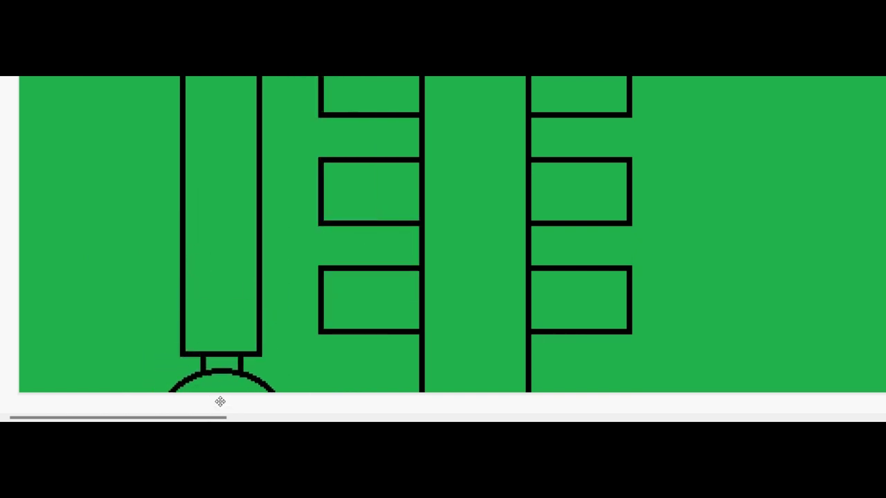
Select the left arm with its joints, paste a copy of it and flip the copy horizontally.
{"action": "scroll", "coordinate": [220, 402], "scroll_direction": "up", "scroll_amount": 5}
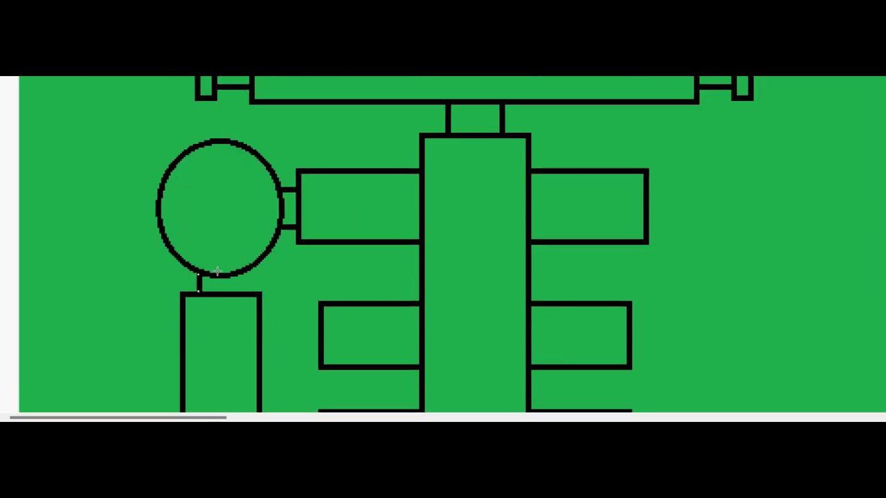
{"action": "scroll", "coordinate": [346, 270], "scroll_direction": "up", "scroll_amount": 2}
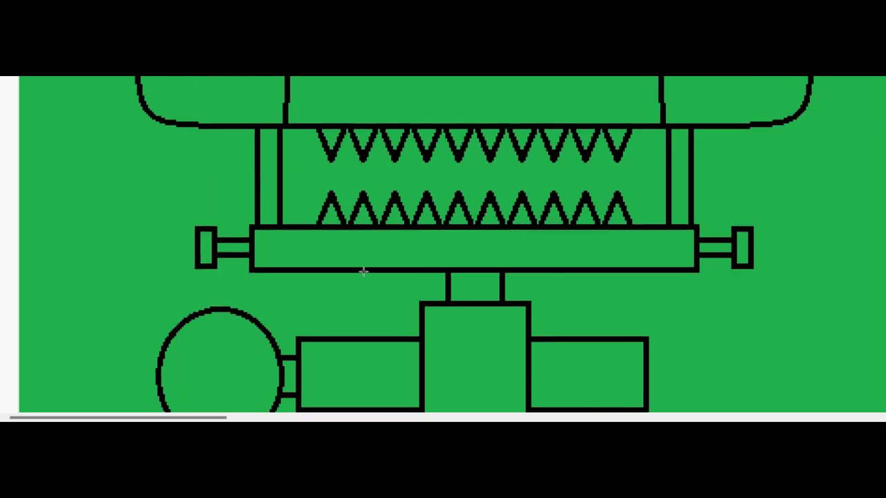
{"action": "scroll", "coordinate": [556, 289], "scroll_direction": "down", "scroll_amount": 5}
{"action": "mouse_move", "coordinate": [173, 418]}
{"action": "left_mouse_down"}
{"action": "mouse_move", "coordinate": [580, 418]}
{"action": "mouse_move", "coordinate": [162, 409]}
{"action": "left_mouse_up"}
{"action": "scroll", "coordinate": [152, 311], "scroll_direction": "up", "scroll_amount": 4}
{"action": "mouse_move", "coordinate": [112, 215]}
{"action": "left_mouse_down"}
{"action": "mouse_move", "coordinate": [290, 356]}
{"action": "mouse_move", "coordinate": [291, 409]}
{"action": "left_mouse_up"}
{"action": "scroll", "coordinate": [290, 356], "scroll_direction": "down", "scroll_amount": 4}
{"action": "scroll", "coordinate": [291, 409], "scroll_direction": "up", "scroll_amount": 2}
{"action": "key", "text": "ctrl+c"}
{"action": "key", "text": "ctrl+v"}
{"action": "right_click", "coordinate": [76, 197]}
{"action": "mouse_move", "coordinate": [152, 364]}
{"action": "left_click", "coordinate": [239, 382]}
Move the mirrored arm across the torso and align it with the right shoulder.
{"action": "left_click_drag", "start_coordinate": [64, 263], "coordinate": [342, 300]}
{"action": "scroll", "coordinate": [698, 298], "scroll_direction": "up", "scroll_amount": 2}
{"action": "key", "text": "Right"}
{"action": "key", "text": "Right"}
{"action": "key", "text": "Right"}
{"action": "key", "text": "Right"}
{"action": "key", "text": "Right"}
{"action": "key", "text": "Right"}
{"action": "key", "text": "Right"}
{"action": "key", "text": "Right"}
{"action": "key", "text": "Right"}
{"action": "key", "text": "Right"}
{"action": "key", "text": "Right"}
{"action": "key", "text": "Right"}
{"action": "key", "text": "Right"}
{"action": "key", "text": "Right"}
{"action": "key", "text": "Right"}
{"action": "key", "text": "Right"}
{"action": "key", "text": "Right"}
{"action": "key", "text": "Right"}
{"action": "key", "text": "Right"}
{"action": "key", "text": "Right"}
{"action": "left_click_drag", "start_coordinate": [549, 270], "coordinate": [741, 270]}
Draw a 3px orange rounded curve around the upper-left corner of the left arm.
{"action": "left_click", "coordinate": [446, 45]}
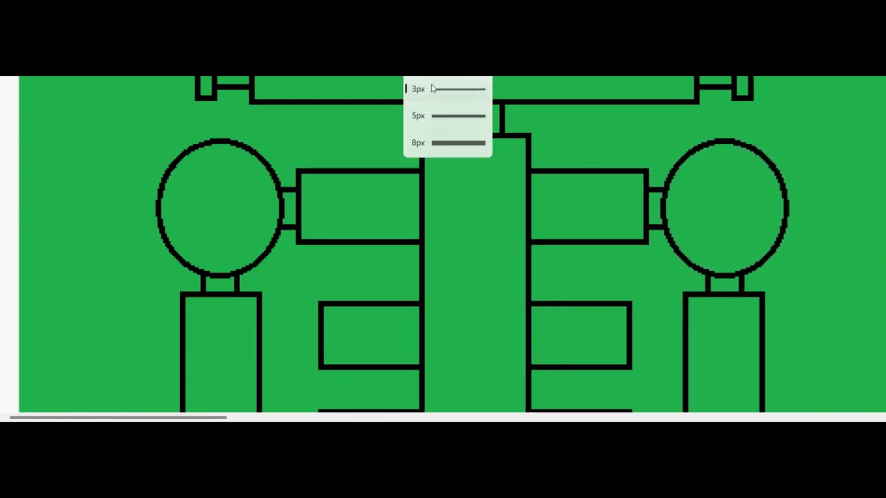
{"action": "left_click", "coordinate": [433, 87]}
{"action": "scroll", "coordinate": [158, 293], "scroll_direction": "down", "scroll_amount": 2}
{"action": "left_click_drag", "start_coordinate": [158, 293], "coordinate": [202, 207]}
{"action": "scroll", "coordinate": [203, 208], "scroll_direction": "up", "scroll_amount": 1}
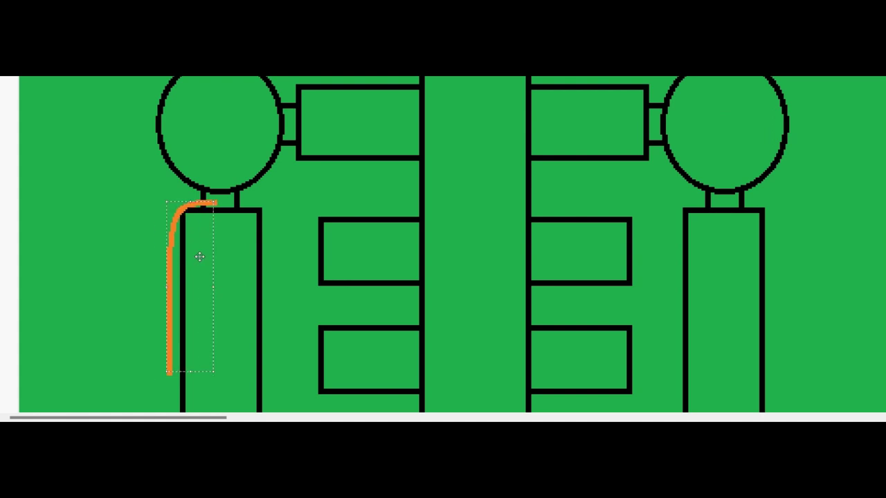
Copy the orange curve, flip it horizontally and place it around the arm's upper-right corner.
{"action": "key", "text": "ctrl+c"}
{"action": "key", "text": "ctrl+v"}
{"action": "right_click", "coordinate": [43, 212]}
{"action": "mouse_move", "coordinate": [96, 362]}
{"action": "left_click", "coordinate": [194, 384]}
{"action": "left_click_drag", "start_coordinate": [50, 185], "coordinate": [254, 285]}
Copy both orange curves, flip them vertically and align them around the lower end of the left arm.
{"action": "left_click", "coordinate": [166, 290]}
{"action": "scroll", "coordinate": [167, 290], "scroll_direction": "down", "scroll_amount": 1}
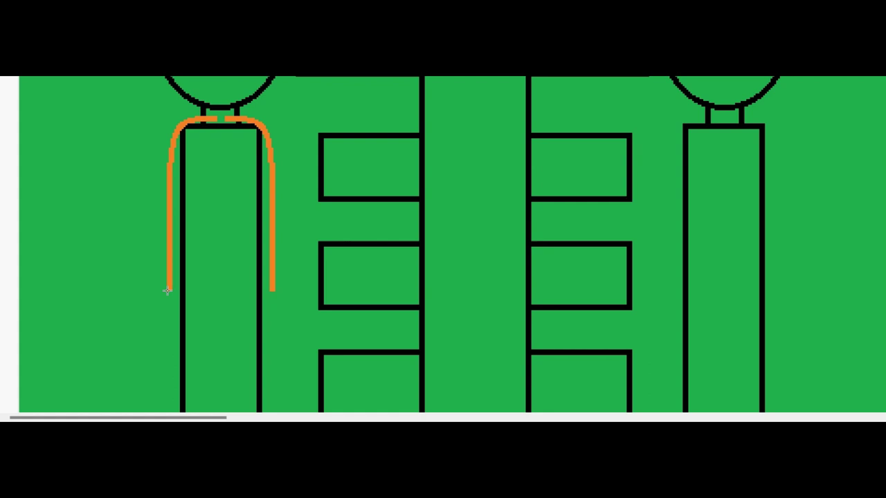
{"action": "key", "text": "ctrl+c"}
{"action": "key", "text": "ctrl+v"}
{"action": "right_click", "coordinate": [87, 158]}
{"action": "left_click", "coordinate": [239, 327]}
{"action": "left_click_drag", "start_coordinate": [91, 151], "coordinate": [207, 300]}
{"action": "scroll", "coordinate": [238, 312], "scroll_direction": "down", "scroll_amount": 1}
{"action": "key", "text": "Right"}
{"action": "key", "text": "Down"}
{"action": "key", "text": "Down"}
{"action": "key", "text": "Down"}
{"action": "key", "text": "Down"}
{"action": "key", "text": "Down"}
{"action": "key", "text": "Down"}
{"action": "key", "text": "Down"}
{"action": "key", "text": "Down"}
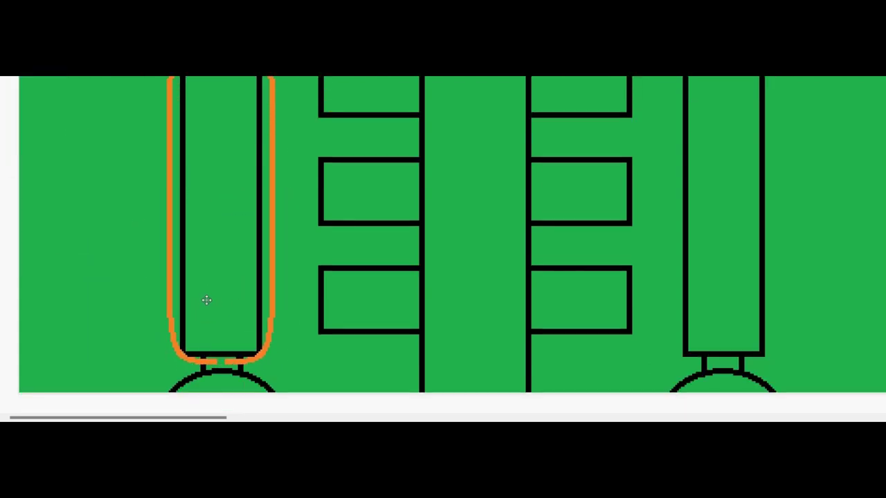
Recolour the rounded left arm outline black, leaving out the narrower rectangle inside it.
{"action": "scroll", "coordinate": [159, 154], "scroll_direction": "up", "scroll_amount": 3}
{"action": "scroll", "coordinate": [155, 154], "scroll_direction": "down", "scroll_amount": 3}
{"action": "scroll", "coordinate": [154, 154], "scroll_direction": "up", "scroll_amount": 3}
{"action": "scroll", "coordinate": [216, 121], "scroll_direction": "down", "scroll_amount": 3}
{"action": "scroll", "coordinate": [250, 263], "scroll_direction": "up", "scroll_amount": 2}
{"action": "left_click", "coordinate": [247, 202]}
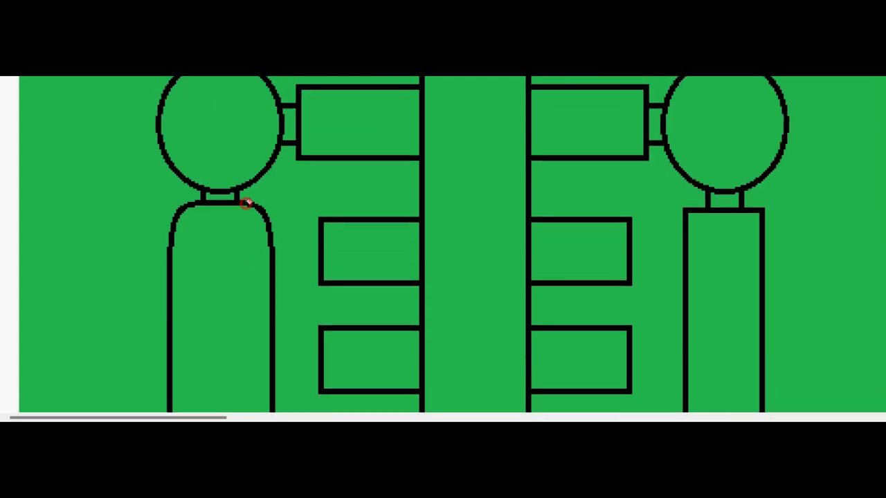
Draw a narrow inner rectangle along the length of the spine column.
{"action": "scroll", "coordinate": [247, 202], "scroll_direction": "up", "scroll_amount": 1}
{"action": "scroll", "coordinate": [431, 176], "scroll_direction": "down", "scroll_amount": 1}
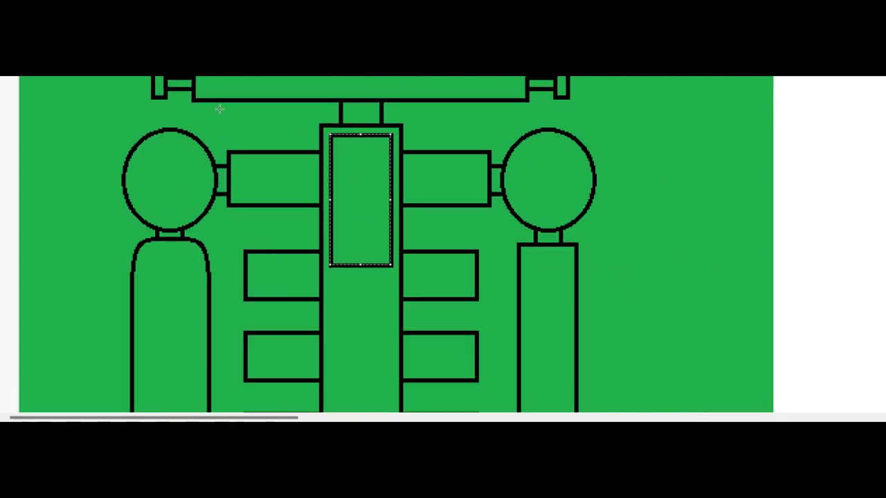
{"action": "left_click_drag", "start_coordinate": [326, 176], "coordinate": [394, 216]}
{"action": "scroll", "coordinate": [361, 109], "scroll_direction": "down", "scroll_amount": 3}
{"action": "scroll", "coordinate": [394, 235], "scroll_direction": "up", "scroll_amount": 5}
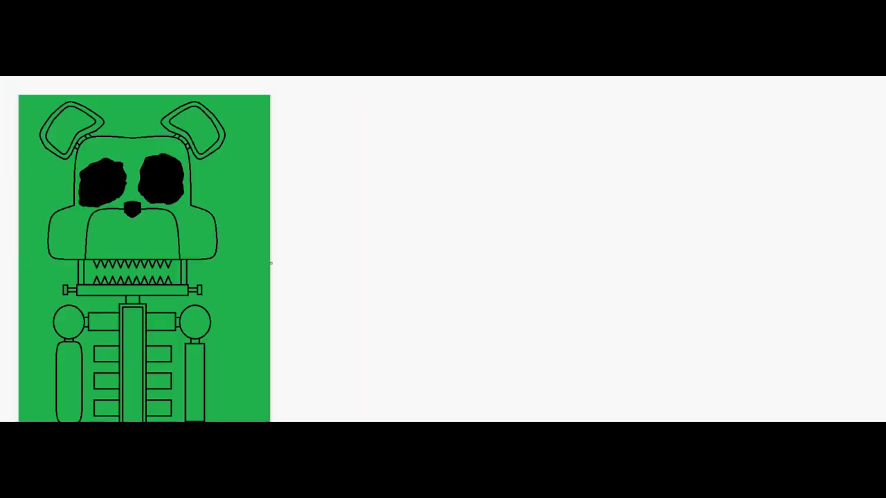
Fill the head and outer ears dark grey, and the inner ears and muzzle mauve.
{"action": "scroll", "coordinate": [271, 263], "scroll_direction": "up", "scroll_amount": 3}
{"action": "scroll", "coordinate": [433, 237], "scroll_direction": "down", "scroll_amount": 10}
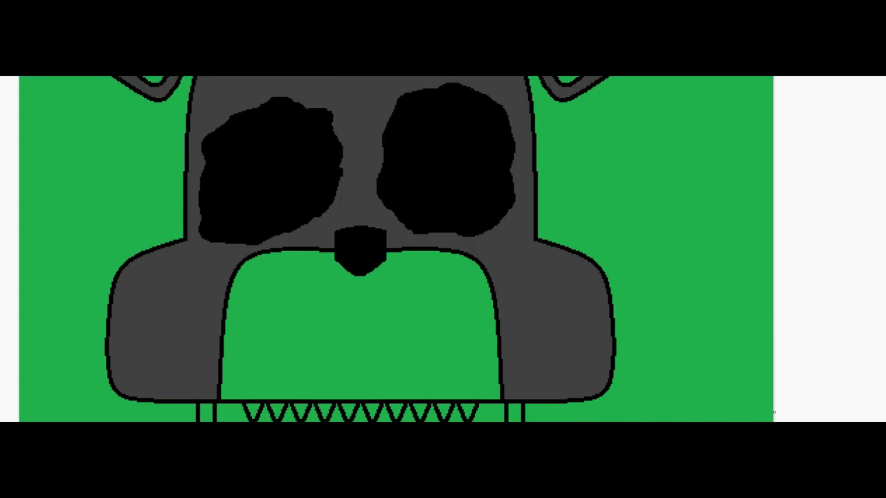
{"action": "left_click", "coordinate": [407, 352]}
{"action": "left_click", "coordinate": [192, 173]}
{"action": "left_click", "coordinate": [547, 180]}
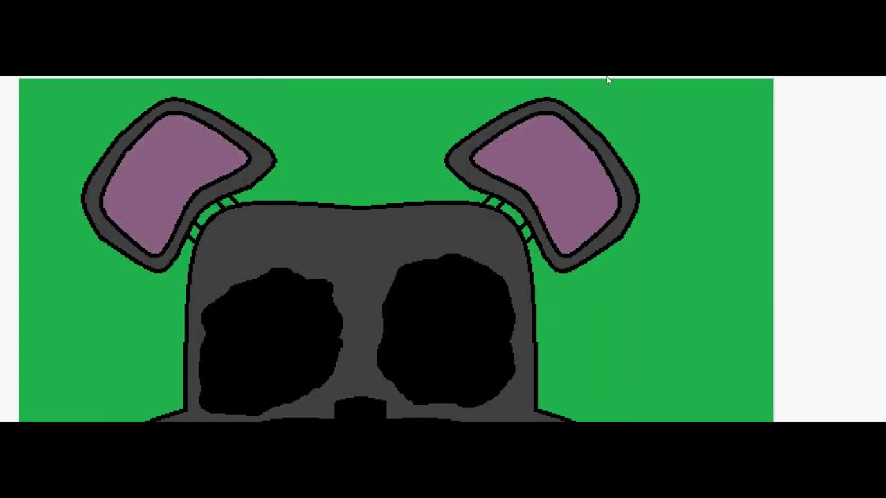
{"action": "left_click", "coordinate": [367, 352]}
Fill the jaw frame, neck, spine border, shoulders and ribs with warm grey.
{"action": "scroll", "coordinate": [356, 214], "scroll_direction": "down", "scroll_amount": 3}
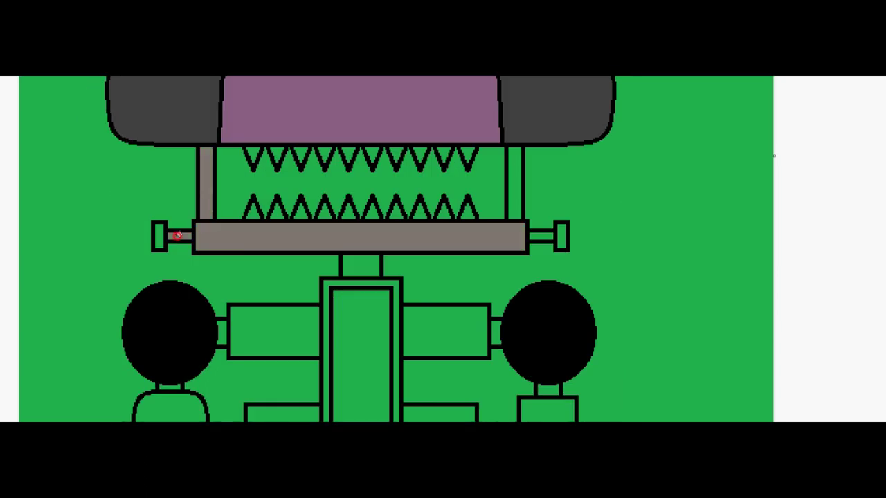
{"action": "left_click", "coordinate": [360, 281]}
{"action": "left_click", "coordinate": [357, 268]}
{"action": "left_click", "coordinate": [446, 332]}
{"action": "left_click", "coordinate": [274, 333]}
{"action": "scroll", "coordinate": [281, 275], "scroll_direction": "down", "scroll_amount": 2}
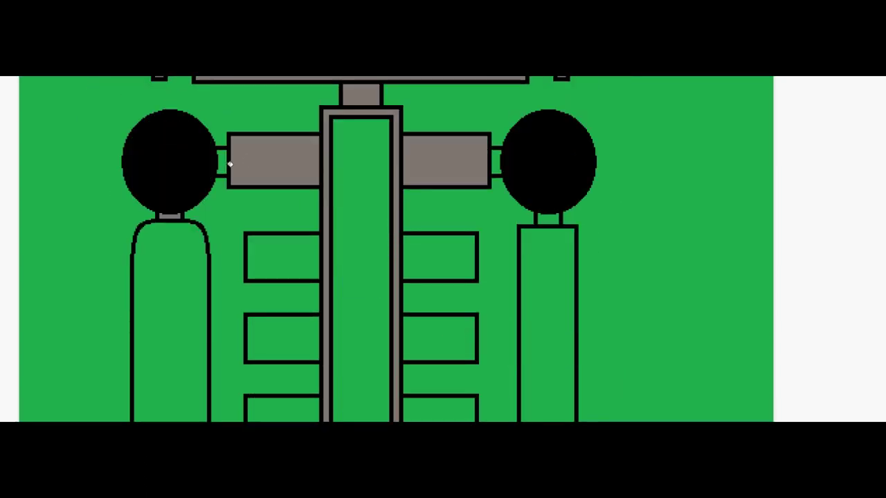
{"action": "scroll", "coordinate": [247, 160], "scroll_direction": "down", "scroll_amount": 1}
{"action": "left_click", "coordinate": [283, 173]}
{"action": "left_click", "coordinate": [288, 258]}
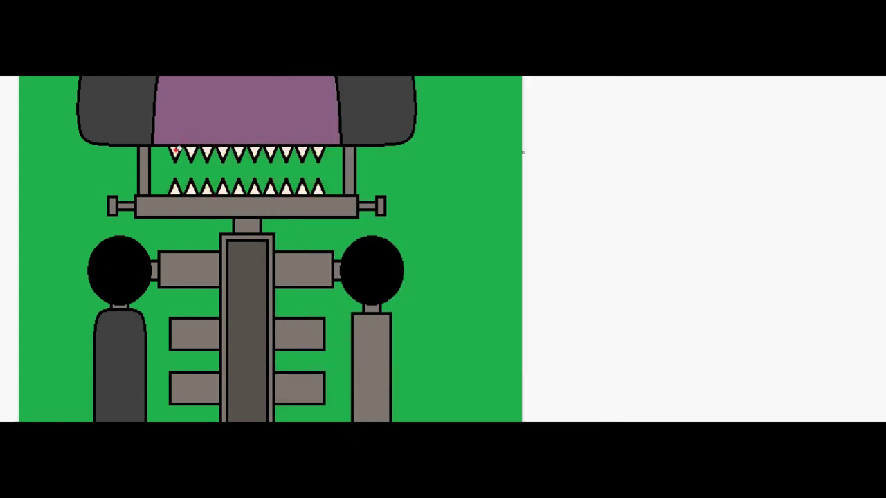
{"action": "scroll", "coordinate": [179, 149], "scroll_direction": "down", "scroll_amount": 2}
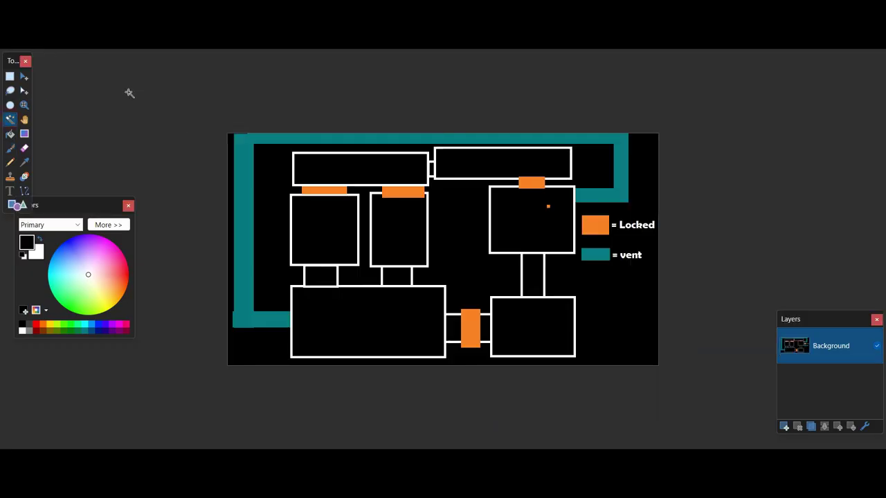
In Paint.NET, delete the map's black background and erase the Locked and vent legend.
{"action": "left_click", "coordinate": [277, 224]}
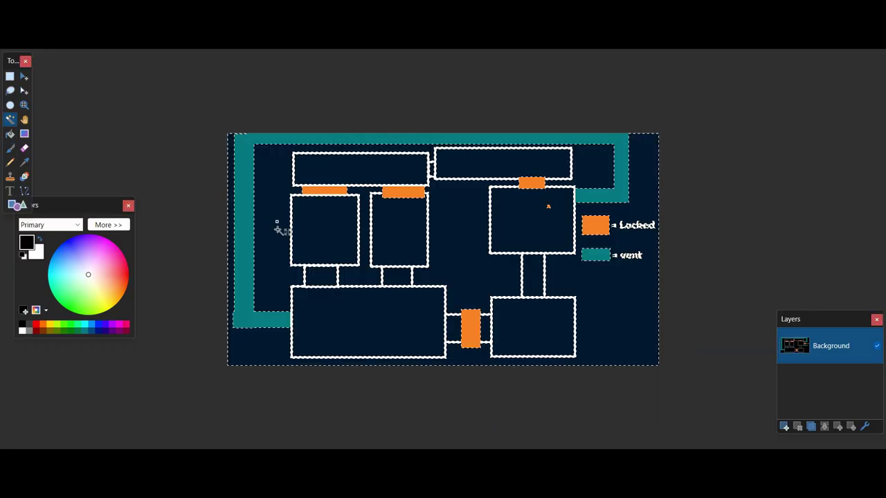
{"action": "key", "text": "Delete"}
{"action": "scroll", "coordinate": [277, 223], "scroll_direction": "up", "scroll_amount": 3}
{"action": "key", "text": "e"}
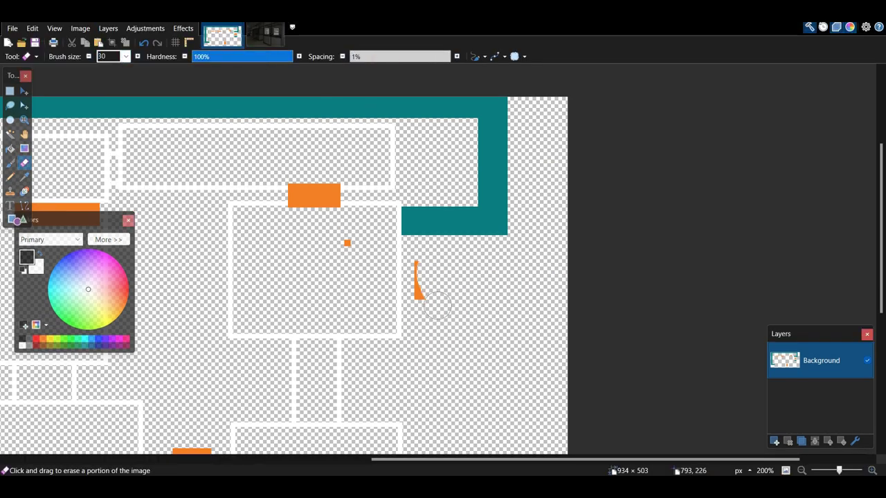
{"action": "left_click_drag", "start_coordinate": [291, 253], "coordinate": [528, 83]}
{"action": "left_click_drag", "start_coordinate": [155, 165], "coordinate": [408, 229]}
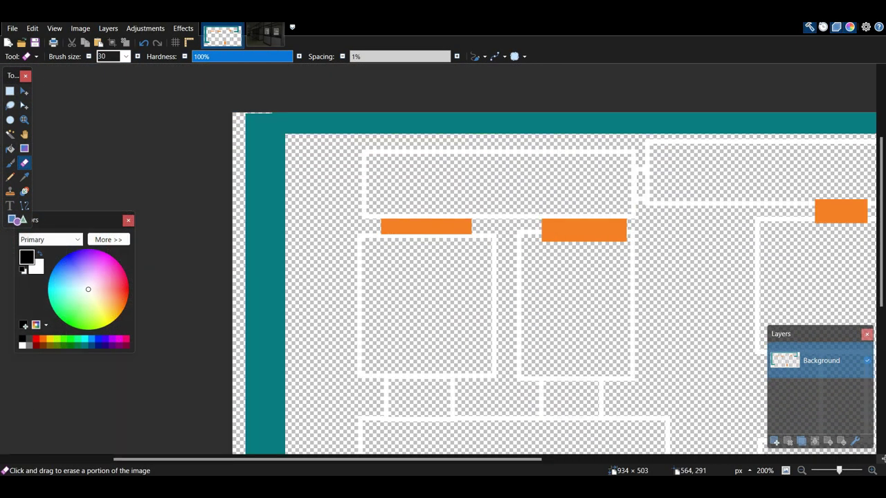
Move small white wall pieces onto both ends of the upper-left orange door, connecting the two rooms.
{"action": "scroll", "coordinate": [429, 252], "scroll_direction": "up", "scroll_amount": 3}
{"action": "left_click", "coordinate": [9, 90]}
{"action": "mouse_move", "coordinate": [235, 237]}
{"action": "left_mouse_down"}
{"action": "mouse_move", "coordinate": [256, 261]}
{"action": "mouse_move", "coordinate": [322, 208]}
{"action": "left_mouse_up"}
{"action": "key", "text": "m"}
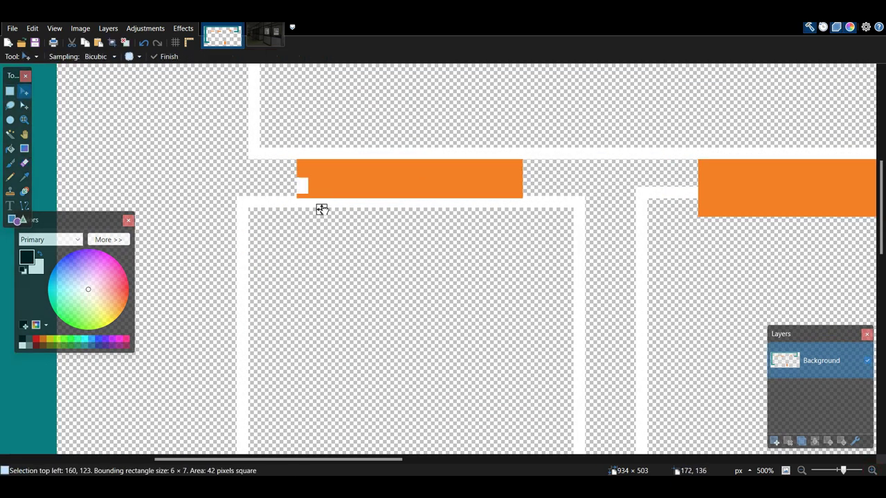
{"action": "key", "text": "s"}
{"action": "left_click_drag", "start_coordinate": [277, 199], "coordinate": [539, 206]}
{"action": "key", "text": "m"}
{"action": "left_click", "coordinate": [10, 91]}
{"action": "left_click_drag", "start_coordinate": [586, 293], "coordinate": [572, 263]}
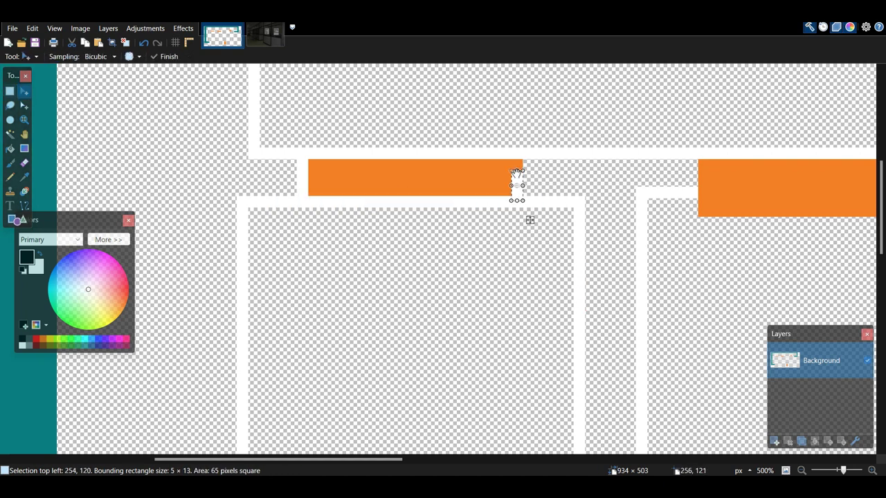
{"action": "key", "text": "ctrl+d"}
Set the primary colour to red FF0000 and outline the upper-left door with a 98 × 26 rectangle.
{"action": "left_click", "coordinate": [36, 339]}
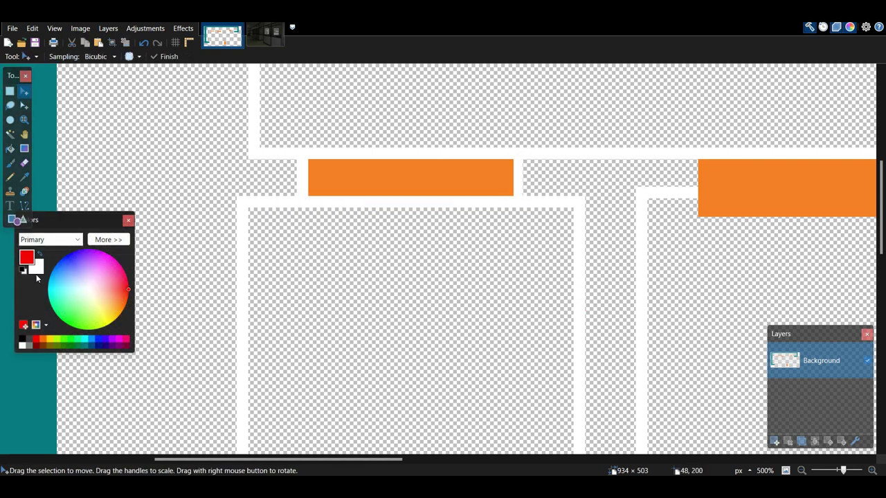
{"action": "left_click", "coordinate": [40, 253]}
{"action": "left_click", "coordinate": [109, 240]}
{"action": "key", "text": "o"}
{"action": "scroll", "coordinate": [306, 145], "scroll_direction": "up", "scroll_amount": 2}
{"action": "mouse_move", "coordinate": [297, 237]}
{"action": "left_mouse_down"}
{"action": "mouse_move", "coordinate": [430, 288]}
{"action": "mouse_move", "coordinate": [523, 296]}
{"action": "left_mouse_up"}
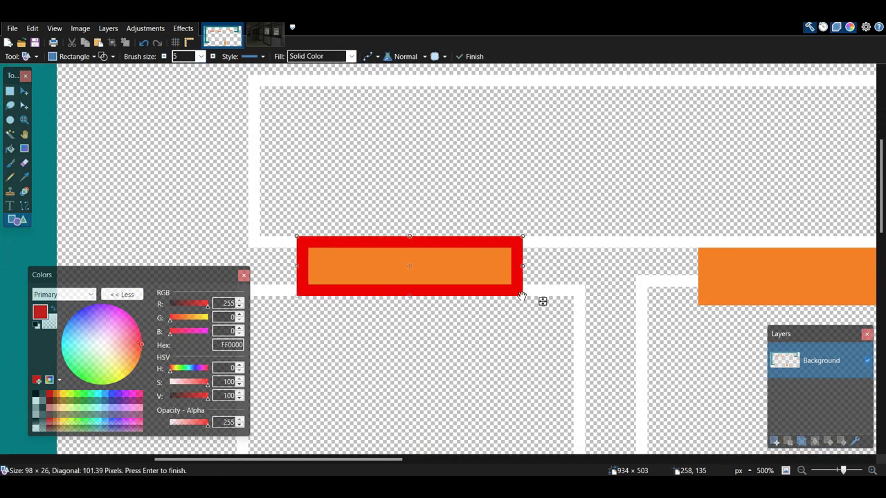
Delete the orange inside the red door outline and draw parallel 45° red stripes across it.
{"action": "left_click", "coordinate": [10, 135]}
{"action": "left_click", "coordinate": [374, 267]}
{"action": "key", "text": "Delete"}
{"action": "left_click", "coordinate": [24, 205]}
{"action": "left_click_drag", "start_coordinate": [309, 253], "coordinate": [334, 265]}
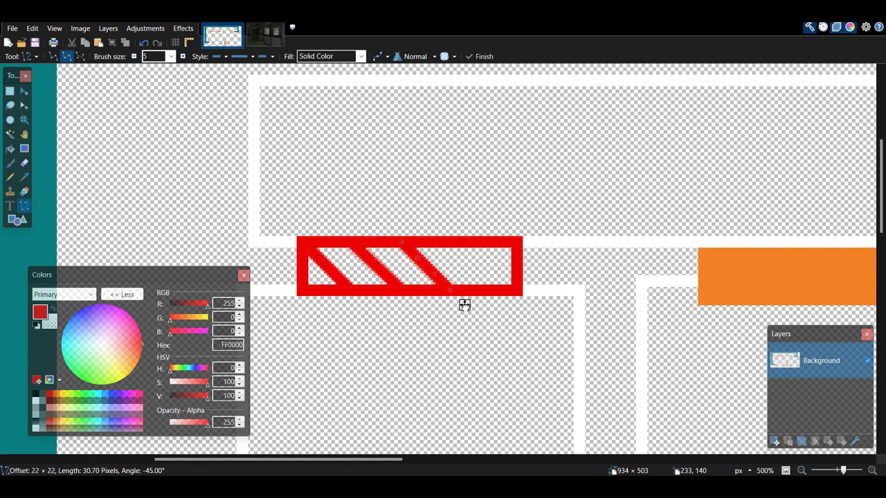
Copy the striped red door and place the copy over the second orange door, cleaning up the leftovers.
{"action": "left_click", "coordinate": [10, 92]}
{"action": "left_click_drag", "start_coordinate": [271, 211], "coordinate": [552, 330]}
{"action": "key", "text": "ctrl+c"}
{"action": "key", "text": "ctrl+v"}
{"action": "scroll", "coordinate": [569, 338], "scroll_direction": "right", "scroll_amount": 6}
{"action": "mouse_move", "coordinate": [262, 252]}
{"action": "left_mouse_down"}
{"action": "mouse_move", "coordinate": [526, 238]}
{"action": "mouse_move", "coordinate": [638, 261]}
{"action": "mouse_move", "coordinate": [638, 251]}
{"action": "left_mouse_up"}
{"action": "key", "text": "e"}
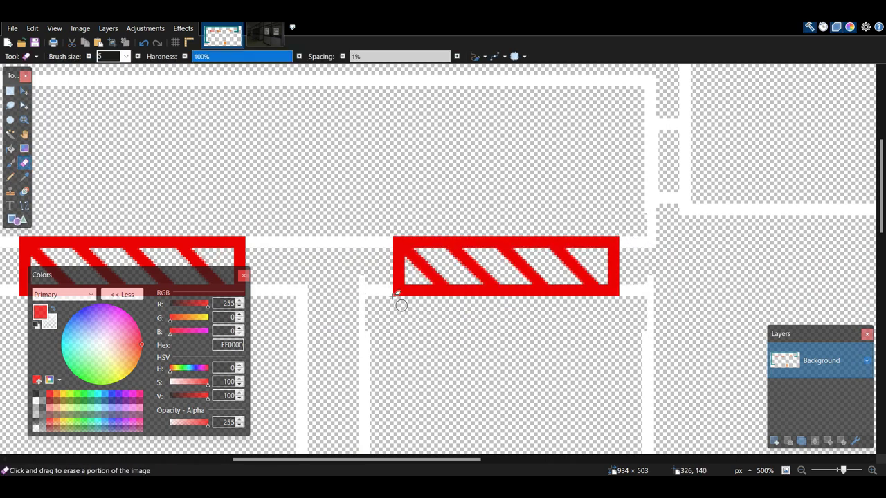
Redraw the walls of the room below the second striped door with a white rectangle outline.
{"action": "left_click", "coordinate": [18, 221]}
{"action": "left_click", "coordinate": [36, 401]}
{"action": "left_click_drag", "start_coordinate": [346, 322], "coordinate": [479, 418]}
{"action": "left_click_drag", "start_coordinate": [427, 387], "coordinate": [438, 348]}
{"action": "scroll", "coordinate": [492, 328], "scroll_direction": "down", "scroll_amount": 1}
{"action": "left_click_drag", "start_coordinate": [494, 326], "coordinate": [657, 342]}
{"action": "scroll", "coordinate": [650, 352], "scroll_direction": "down", "scroll_amount": 3}
{"action": "left_click_drag", "start_coordinate": [507, 344], "coordinate": [541, 433]}
{"action": "scroll", "coordinate": [540, 432], "scroll_direction": "up", "scroll_amount": 3}
{"action": "key", "text": "Return"}
Draw a horizontal red line about 98 px long along the lower edge of the second striped door.
{"action": "left_click", "coordinate": [50, 393]}
{"action": "left_click", "coordinate": [24, 206]}
{"action": "left_click_drag", "start_coordinate": [395, 289], "coordinate": [620, 290]}
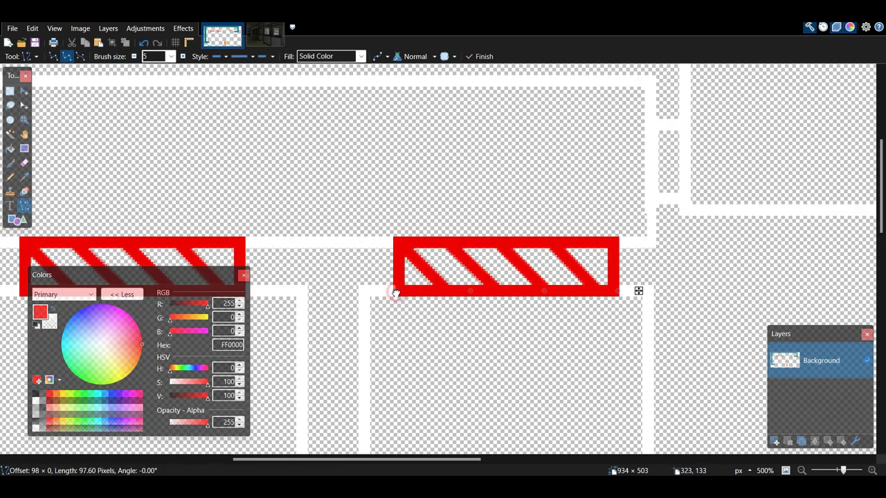
{"action": "key", "text": "Return"}
Try to place a pasted copy of the striped door over the upper-right orange door.
{"action": "scroll", "coordinate": [468, 305], "scroll_direction": "up", "scroll_amount": 1}
{"action": "scroll", "coordinate": [450, 267], "scroll_direction": "down", "scroll_amount": 3}
{"action": "left_click_drag", "start_coordinate": [457, 271], "coordinate": [257, 279]}
{"action": "key", "text": "ctrl+v"}
{"action": "left_click_drag", "start_coordinate": [147, 243], "coordinate": [559, 229]}
{"action": "key", "text": "ctrl+z"}
Select a wall section beside the upper-right orange door and move it over the door.
{"action": "scroll", "coordinate": [646, 153], "scroll_direction": "up", "scroll_amount": 4}
{"action": "left_click", "coordinate": [9, 92]}
{"action": "left_click_drag", "start_coordinate": [332, 290], "coordinate": [565, 176]}
{"action": "left_click_drag", "start_coordinate": [311, 194], "coordinate": [399, 315]}
{"action": "left_click", "coordinate": [24, 91]}
{"action": "left_click_drag", "start_coordinate": [396, 254], "coordinate": [498, 281]}
Draw a red rectangle outline over the upper-right door and add parallel 45° red stripes inside it.
{"action": "key", "text": "o"}
{"action": "left_click_drag", "start_coordinate": [361, 218], "coordinate": [678, 274]}
{"action": "key", "text": "o"}
{"action": "left_click_drag", "start_coordinate": [370, 223], "coordinate": [414, 264]}
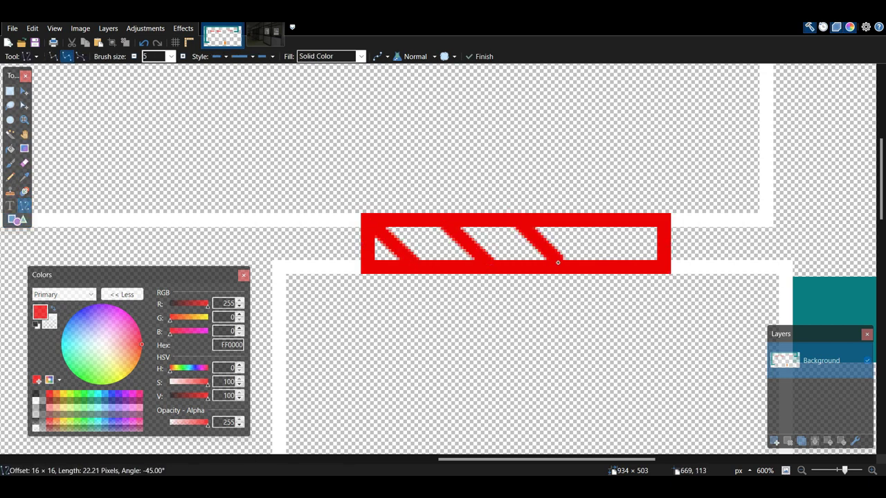
{"action": "scroll", "coordinate": [644, 267], "scroll_direction": "down", "scroll_amount": 6}
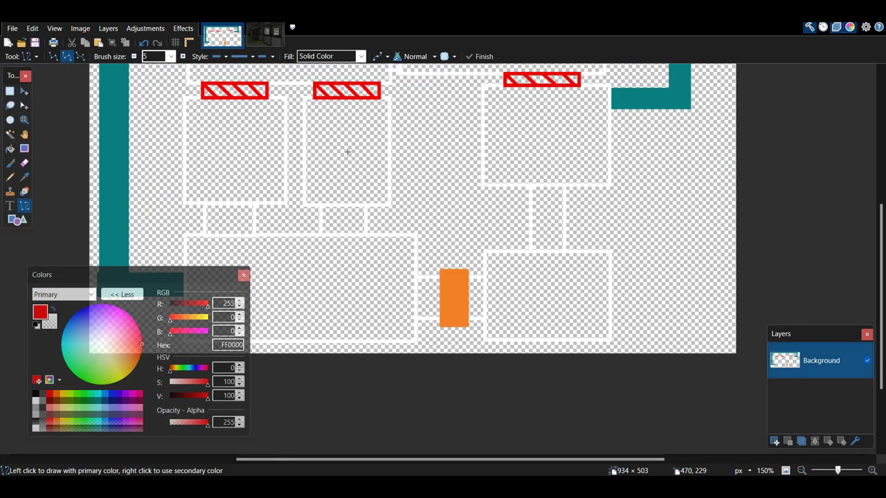
Select the orange door between the two lower rooms and delete it.
{"action": "scroll", "coordinate": [399, 139], "scroll_direction": "up", "scroll_amount": 5}
{"action": "key", "text": "s"}
{"action": "left_click_drag", "start_coordinate": [399, 139], "coordinate": [528, 359]}
{"action": "key", "text": "m"}
{"action": "key", "text": "Delete"}
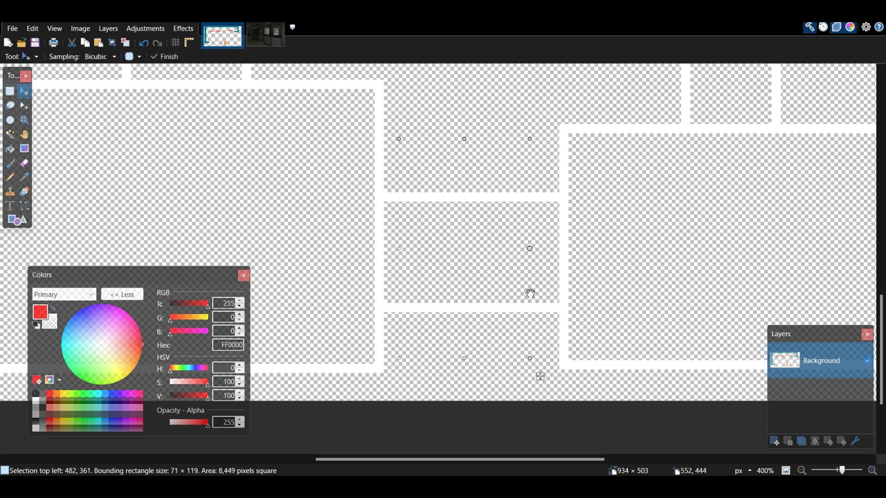
Draw a red rectangle outline across the corridor between the two lower rooms and delete the white wall segments inside it.
{"action": "left_click", "coordinate": [16, 220]}
{"action": "mouse_move", "coordinate": [424, 114]}
{"action": "left_mouse_down"}
{"action": "mouse_move", "coordinate": [519, 361]}
{"action": "mouse_move", "coordinate": [535, 338]}
{"action": "mouse_move", "coordinate": [542, 290]}
{"action": "left_mouse_up"}
{"action": "left_click_drag", "start_coordinate": [509, 265], "coordinate": [499, 311]}
{"action": "left_click", "coordinate": [10, 135]}
{"action": "left_click", "coordinate": [473, 196]}
{"action": "key", "text": "Delete"}
{"action": "left_click", "coordinate": [480, 308]}
{"action": "key", "text": "Delete"}
Fill the red rectangle between the lower rooms with parallel diagonal red stripes.
{"action": "left_click", "coordinate": [25, 206]}
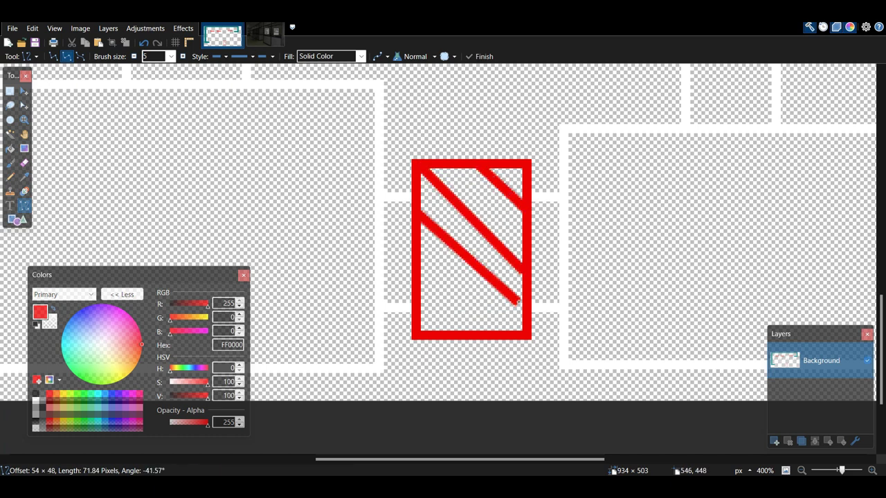
{"action": "scroll", "coordinate": [449, 334], "scroll_direction": "up", "scroll_amount": 3}
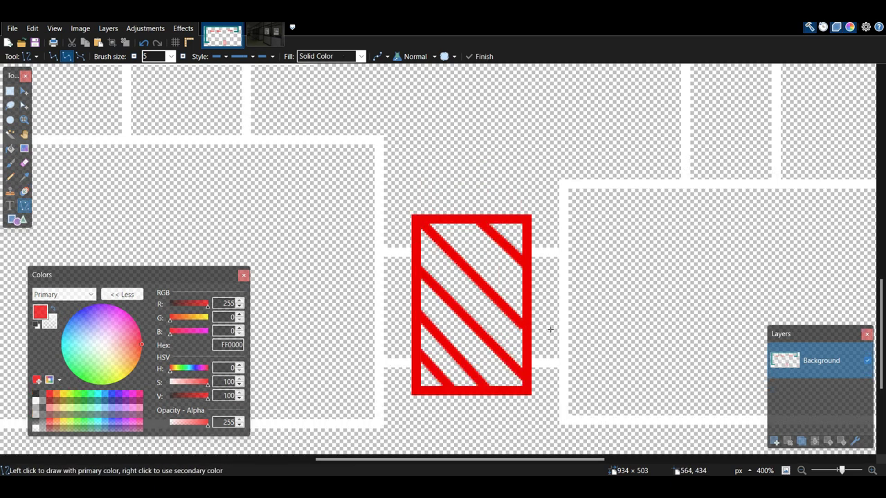
{"action": "left_click", "coordinate": [801, 471]}
{"action": "left_click", "coordinate": [801, 470]}
{"action": "left_click", "coordinate": [802, 470]}
{"action": "left_click_drag", "start_coordinate": [595, 304], "coordinate": [653, 333]}
{"action": "left_click_drag", "start_coordinate": [601, 261], "coordinate": [535, 240]}
Create a new 1600 × 720 pixel image and erase its white canvas to full transparency with a 500 px eraser.
{"action": "left_click", "coordinate": [6, 42]}
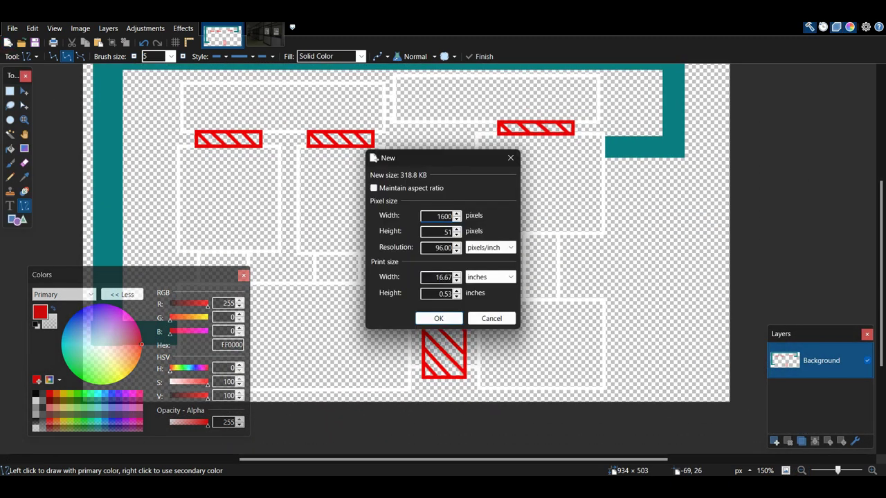
{"action": "key", "text": "Return"}
{"action": "left_click", "coordinate": [274, 40]}
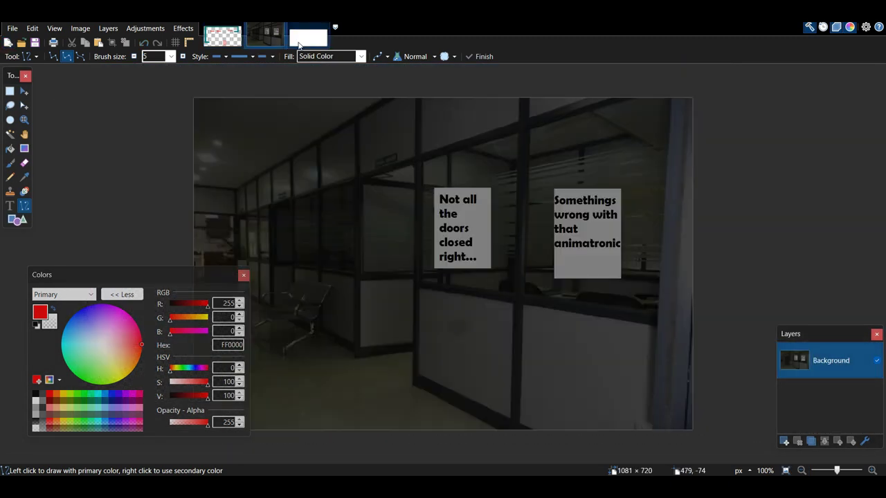
{"action": "left_click", "coordinate": [308, 38]}
{"action": "key", "text": "e"}
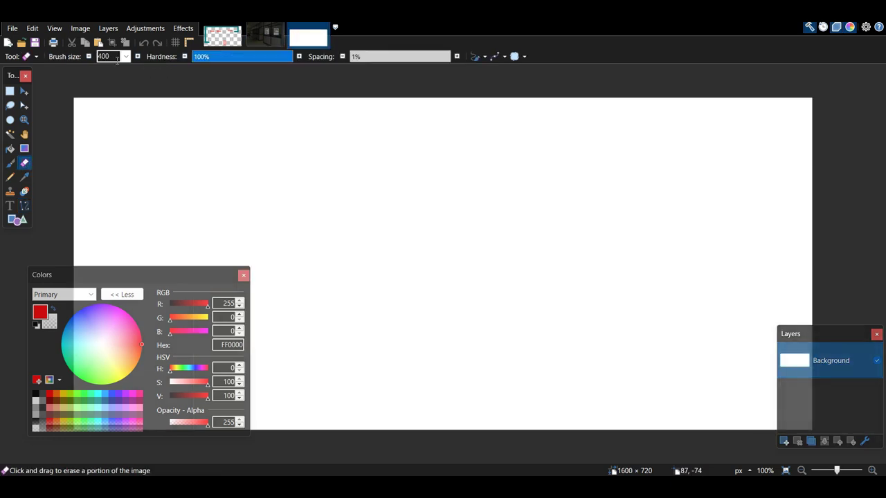
{"action": "mouse_move", "coordinate": [229, 99]}
{"action": "left_mouse_down"}
{"action": "mouse_move", "coordinate": [139, 319]}
{"action": "mouse_move", "coordinate": [429, 164]}
{"action": "mouse_move", "coordinate": [668, 237]}
{"action": "left_mouse_up"}
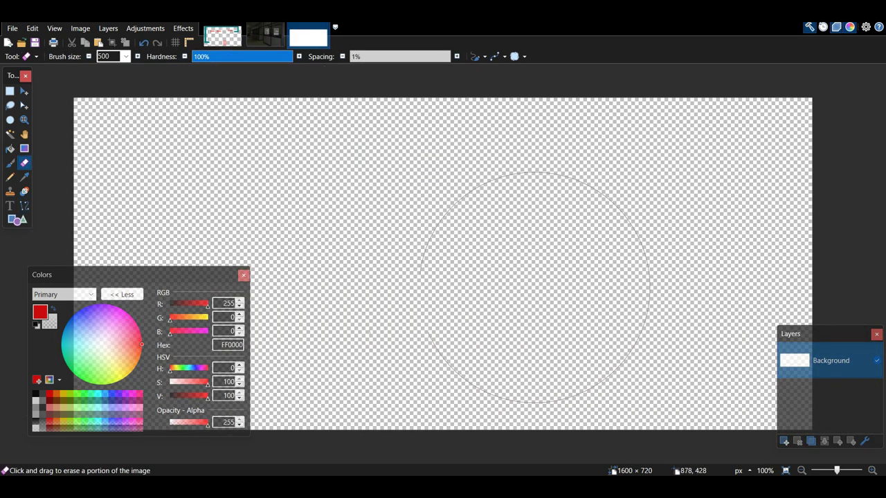
Draw a black rectangle outline for the room's back wall and delete its right edge.
{"action": "left_click", "coordinate": [36, 394]}
{"action": "left_click", "coordinate": [18, 221]}
{"action": "left_click", "coordinate": [189, 55]}
{"action": "scroll", "coordinate": [189, 56], "scroll_direction": "down", "scroll_amount": 1}
{"action": "mouse_move", "coordinate": [184, 144]}
{"action": "left_mouse_down"}
{"action": "mouse_move", "coordinate": [523, 371]}
{"action": "mouse_move", "coordinate": [497, 372]}
{"action": "mouse_move", "coordinate": [479, 358]}
{"action": "left_mouse_up"}
{"action": "scroll", "coordinate": [199, 56], "scroll_direction": "down", "scroll_amount": 5}
{"action": "key", "text": "e"}
{"action": "key", "text": "s"}
{"action": "mouse_move", "coordinate": [528, 401]}
{"action": "left_mouse_down"}
{"action": "mouse_move", "coordinate": [475, 202]}
{"action": "mouse_move", "coordinate": [496, 130]}
{"action": "left_mouse_up"}
{"action": "key", "text": "Delete"}
{"action": "key", "text": "ctrl+d"}
Draw black diagonal lines from the back wall's two left corners to the left corners of the canvas.
{"action": "left_click", "coordinate": [22, 208]}
{"action": "scroll", "coordinate": [443, 262], "scroll_direction": "up", "scroll_amount": 2}
{"action": "scroll", "coordinate": [526, 270], "scroll_direction": "left", "scroll_amount": 5}
{"action": "scroll", "coordinate": [526, 270], "scroll_direction": "up", "scroll_amount": 3}
{"action": "left_click_drag", "start_coordinate": [573, 281], "coordinate": [178, 107]}
{"action": "scroll", "coordinate": [539, 284], "scroll_direction": "down", "scroll_amount": 4}
{"action": "scroll", "coordinate": [559, 289], "scroll_direction": "down", "scroll_amount": 5}
{"action": "mouse_move", "coordinate": [571, 244]}
{"action": "left_mouse_down"}
{"action": "mouse_move", "coordinate": [367, 339]}
{"action": "mouse_move", "coordinate": [112, 435]}
{"action": "left_mouse_up"}
{"action": "left_click_drag", "start_coordinate": [594, 438], "coordinate": [593, 438]}
{"action": "key", "text": "Return"}
{"action": "key", "text": "ctrl+minus"}
{"action": "key", "text": "ctrl+minus"}
{"action": "key", "text": "ctrl+minus"}
{"action": "left_click_drag", "start_coordinate": [626, 316], "coordinate": [490, 348]}
Duplicate the half-room drawing onto a new layer and mirror it horizontally to complete the room outline.
{"action": "key", "text": "ctrl+a"}
{"action": "key", "text": "ctrl+c"}
{"action": "key", "text": "ctrl+shift+v"}
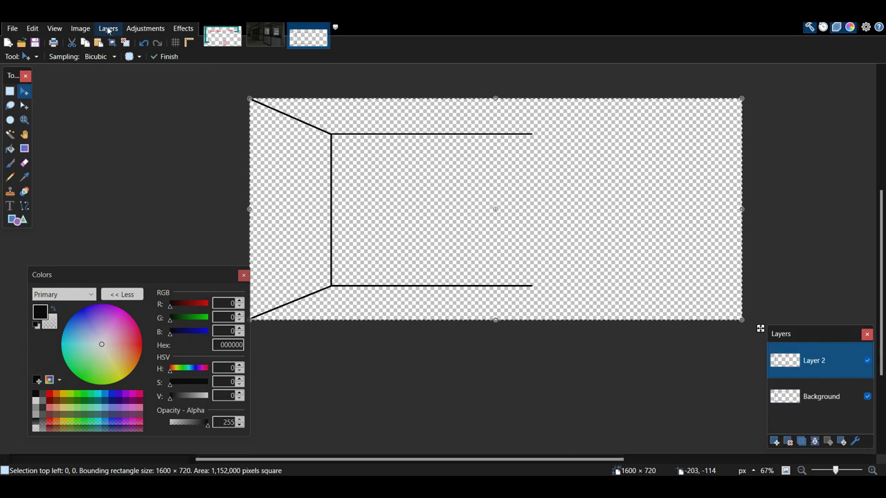
{"action": "left_click", "coordinate": [111, 28]}
{"action": "left_click", "coordinate": [139, 126]}
{"action": "left_click", "coordinate": [814, 441]}
Draw horizontal black lines across the back wall for one upper rail and a narrow double lower rail.
{"action": "key", "text": "ctrl+plus"}
{"action": "left_click", "coordinate": [10, 135]}
{"action": "left_click", "coordinate": [432, 153]}
{"action": "left_click", "coordinate": [17, 220]}
{"action": "left_click_drag", "start_coordinate": [268, 311], "coordinate": [885, 226]}
{"action": "mouse_move", "coordinate": [242, 247]}
{"action": "left_mouse_down"}
{"action": "mouse_move", "coordinate": [634, 211]}
{"action": "mouse_move", "coordinate": [820, 216]}
{"action": "left_mouse_up"}
{"action": "left_click_drag", "start_coordinate": [531, 247], "coordinate": [531, 380]}
{"action": "left_click_drag", "start_coordinate": [247, 121], "coordinate": [864, 101]}
{"action": "key", "text": "ctrl+d"}
Draw a double-outlined black door in the middle of the back wall and clear the rail lines inside it.
{"action": "left_click", "coordinate": [872, 470]}
{"action": "left_click_drag", "start_coordinate": [557, 292], "coordinate": [460, 311]}
{"action": "mouse_move", "coordinate": [324, 113]}
{"action": "left_mouse_down"}
{"action": "mouse_move", "coordinate": [553, 400]}
{"action": "mouse_move", "coordinate": [528, 423]}
{"action": "left_mouse_up"}
{"action": "key", "text": "s"}
{"action": "left_click_drag", "start_coordinate": [325, 131], "coordinate": [527, 146]}
{"action": "key", "text": "m"}
{"action": "left_click_drag", "start_coordinate": [425, 148], "coordinate": [425, 314]}
{"action": "key", "text": "o"}
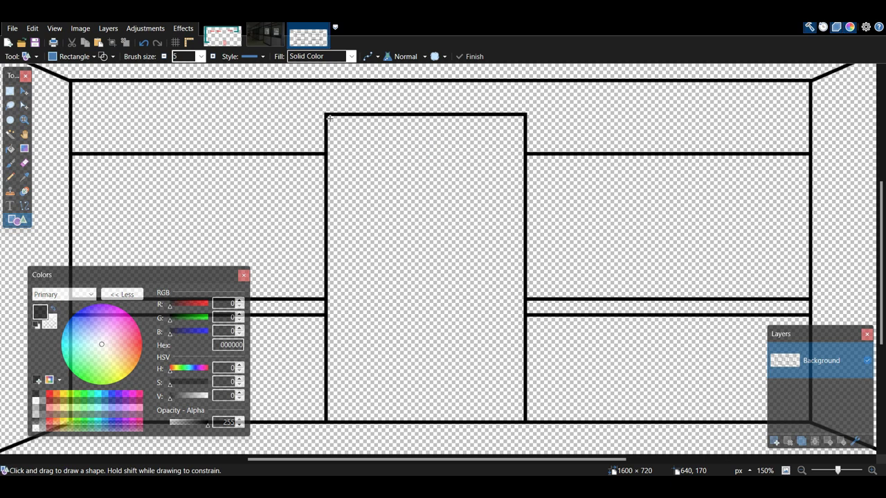
{"action": "left_click_drag", "start_coordinate": [334, 123], "coordinate": [519, 429]}
{"action": "left_click_drag", "start_coordinate": [339, 225], "coordinate": [471, 239]}
Add a second line to the back wall's upper rail and remove the part crossing the door.
{"action": "left_click", "coordinate": [11, 135]}
{"action": "left_click", "coordinate": [297, 129]}
{"action": "left_click", "coordinate": [17, 220]}
{"action": "left_click_drag", "start_coordinate": [183, 196], "coordinate": [879, 153]}
{"action": "left_click", "coordinate": [10, 134]}
{"action": "left_click", "coordinate": [138, 220]}
{"action": "left_click", "coordinate": [478, 218], "text": "ctrl"}
{"action": "left_click_drag", "start_coordinate": [478, 218], "coordinate": [698, 182]}
Draw a vertical black divider between the upper and lower rails on each side of the door.
{"action": "left_click", "coordinate": [17, 220]}
{"action": "left_click_drag", "start_coordinate": [444, 333], "coordinate": [295, 93]}
{"action": "left_click_drag", "start_coordinate": [534, 254], "coordinate": [404, 311]}
{"action": "scroll", "coordinate": [395, 184], "scroll_direction": "left", "scroll_amount": 5}
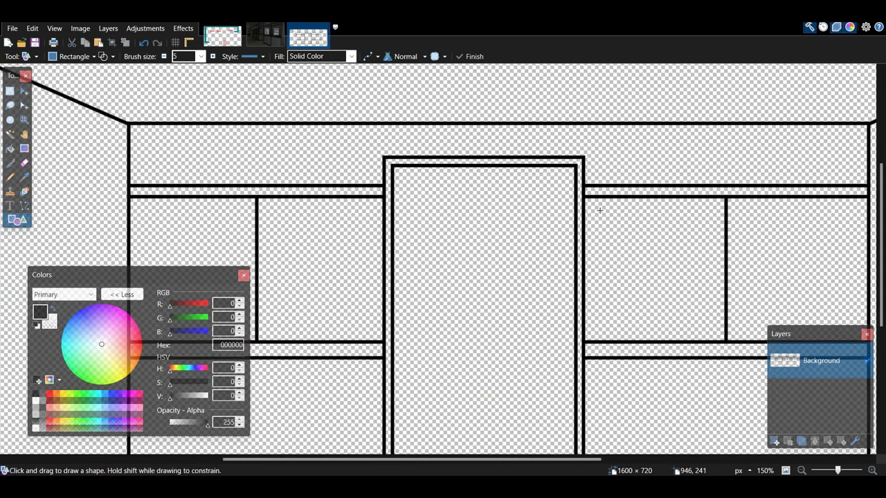
Draw slanted upper and lower double rails along the left side wall with a vertical divider between them.
{"action": "key", "text": "s"}
{"action": "left_click", "coordinate": [53, 57]}
{"action": "left_click", "coordinate": [289, 178]}
{"action": "left_click", "coordinate": [24, 205]}
{"action": "left_click", "coordinate": [266, 36]}
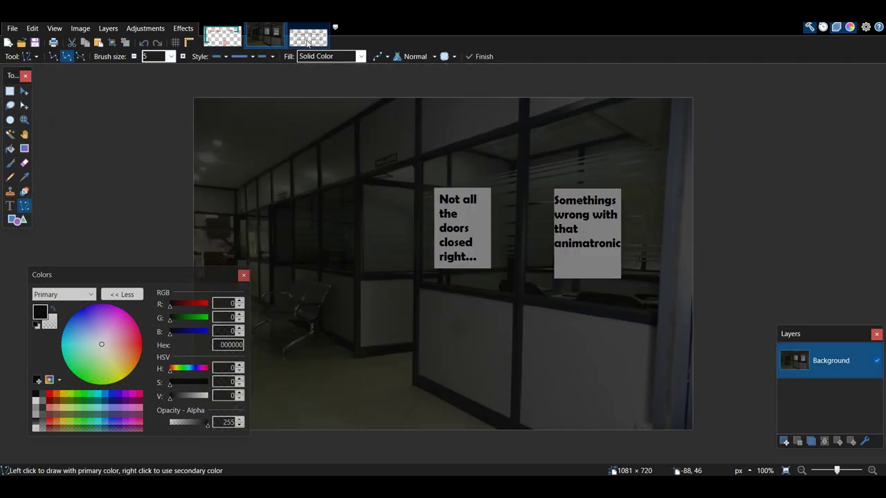
{"action": "left_click", "coordinate": [308, 40]}
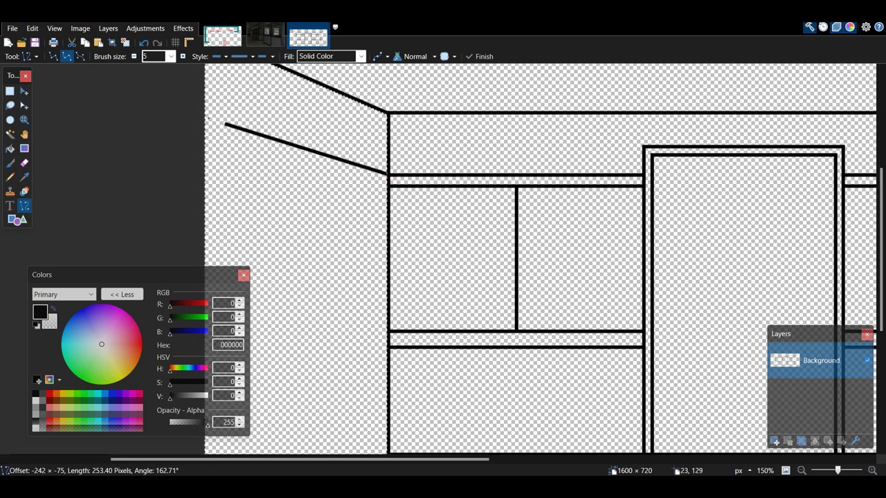
{"action": "left_click_drag", "start_coordinate": [273, 134], "coordinate": [152, 88]}
{"action": "left_click_drag", "start_coordinate": [211, 127], "coordinate": [159, 103]}
{"action": "scroll", "coordinate": [391, 238], "scroll_direction": "down", "scroll_amount": 2}
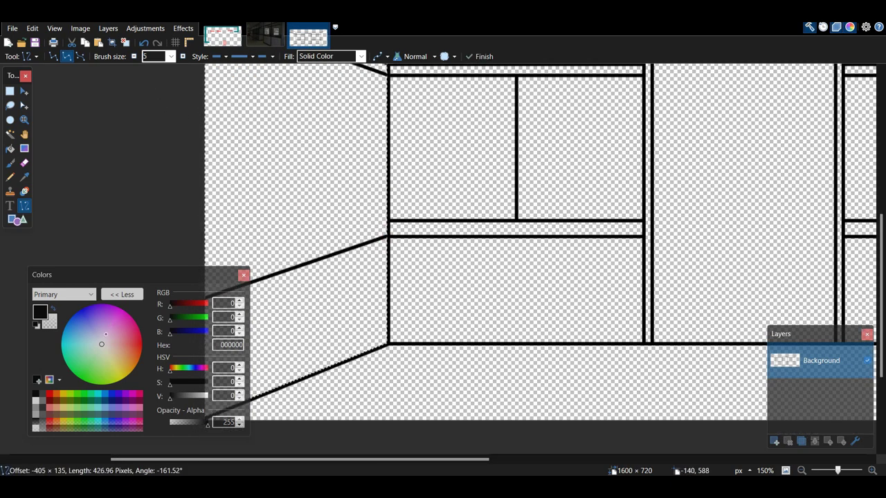
{"action": "left_click_drag", "start_coordinate": [260, 264], "coordinate": [257, 140]}
{"action": "scroll", "coordinate": [258, 235], "scroll_direction": "up", "scroll_amount": 3}
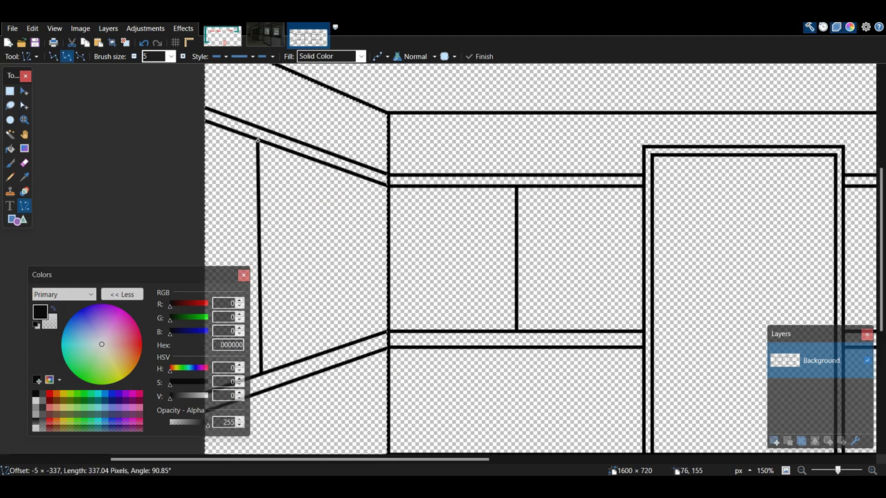
Copy the left wall's rails and divider onto a new layer and mirror them onto the right wall.
{"action": "key", "text": "ctrl+c"}
{"action": "left_click", "coordinate": [775, 440]}
{"action": "scroll", "coordinate": [440, 258], "scroll_direction": "down", "scroll_amount": 2}
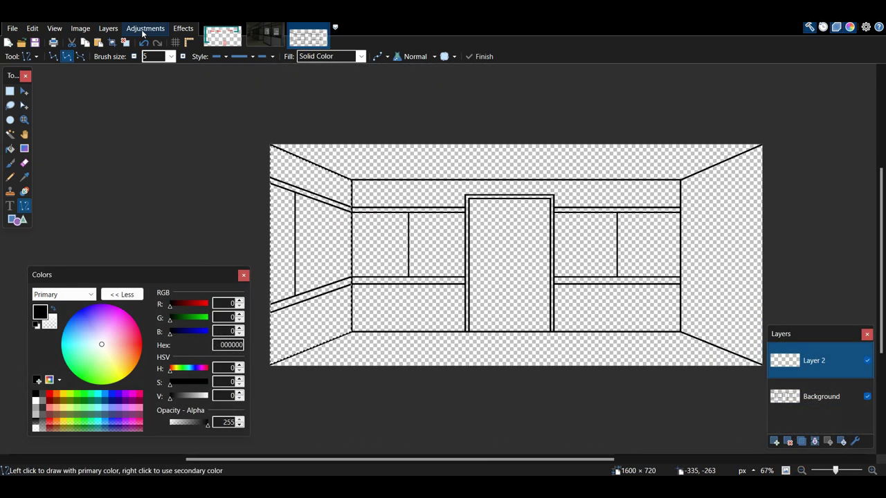
{"action": "key", "text": "ctrl+v"}
{"action": "left_click", "coordinate": [108, 30]}
{"action": "left_click", "coordinate": [136, 132]}
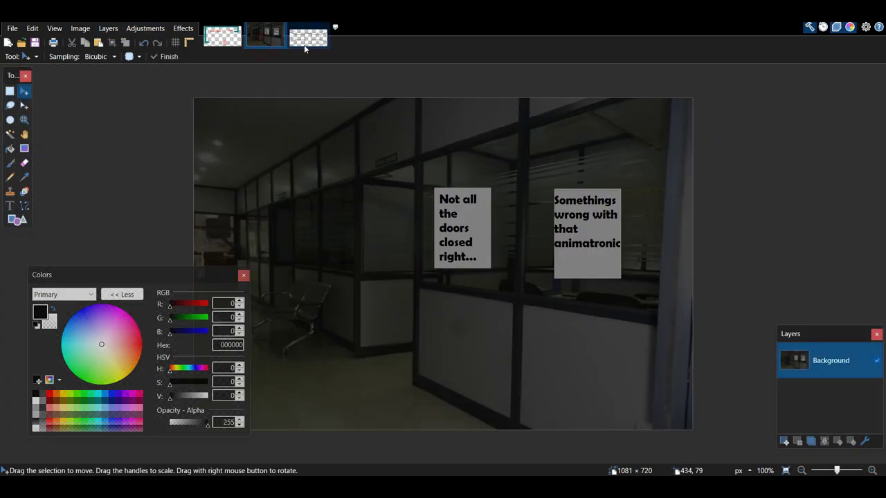
Draw a poster outline with curved edges in the wall section just left of the door.
{"action": "key", "text": "o"}
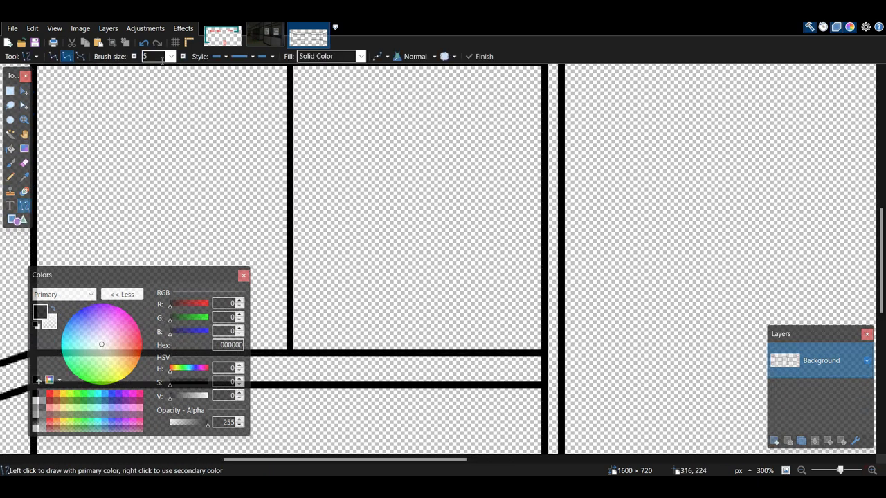
{"action": "scroll", "coordinate": [325, 207], "scroll_direction": "up", "scroll_amount": 2}
{"action": "left_click_drag", "start_coordinate": [325, 154], "coordinate": [335, 223]}
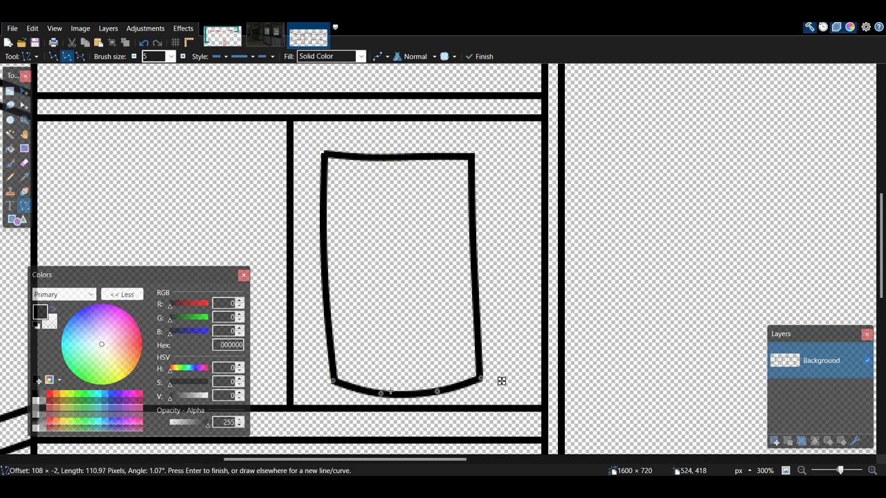
Draw a second poster outline with curved top and bottom edges in the wall section just right of the door.
{"action": "left_click", "coordinate": [25, 206]}
{"action": "left_click", "coordinate": [265, 35]}
{"action": "left_click", "coordinate": [309, 36]}
{"action": "left_click_drag", "start_coordinate": [712, 193], "coordinate": [46, 208]}
{"action": "left_click_drag", "start_coordinate": [305, 180], "coordinate": [306, 443]}
{"action": "left_click_drag", "start_coordinate": [509, 182], "coordinate": [510, 420]}
{"action": "left_click_drag", "start_coordinate": [306, 424], "coordinate": [510, 420]}
{"action": "left_click_drag", "start_coordinate": [305, 181], "coordinate": [507, 181]}
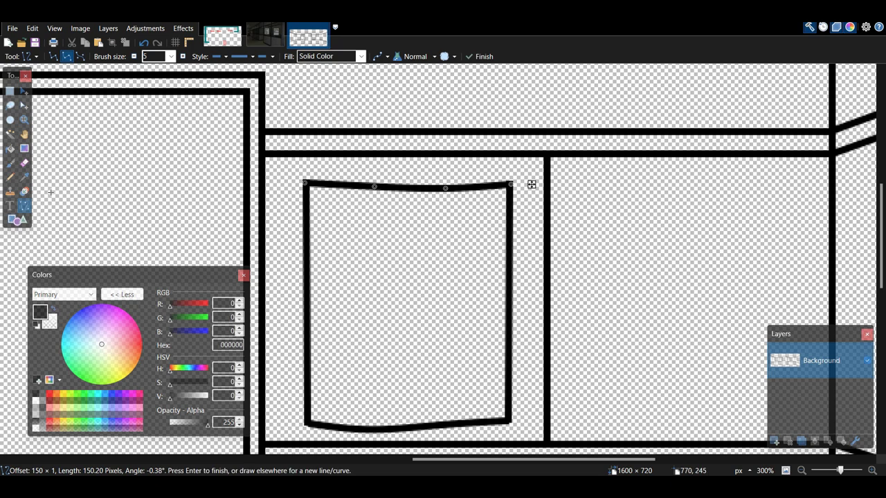
{"action": "key", "text": "Return"}
Draw an L-shaped door handle from two black rectangle outlines and delete the lines where they overlap.
{"action": "left_click", "coordinate": [802, 470]}
{"action": "left_click_drag", "start_coordinate": [438, 259], "coordinate": [549, 214]}
{"action": "left_click", "coordinate": [17, 220]}
{"action": "mouse_move", "coordinate": [339, 297]}
{"action": "left_mouse_down"}
{"action": "mouse_move", "coordinate": [387, 305]}
{"action": "mouse_move", "coordinate": [405, 320]}
{"action": "left_mouse_up"}
{"action": "scroll", "coordinate": [424, 324], "scroll_direction": "up", "scroll_amount": 4}
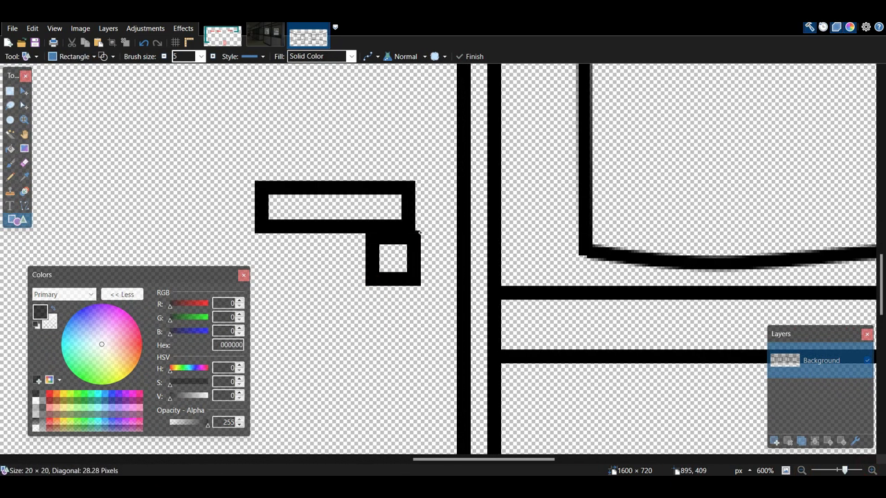
{"action": "left_click", "coordinate": [10, 91]}
{"action": "left_click_drag", "start_coordinate": [374, 211], "coordinate": [396, 239]}
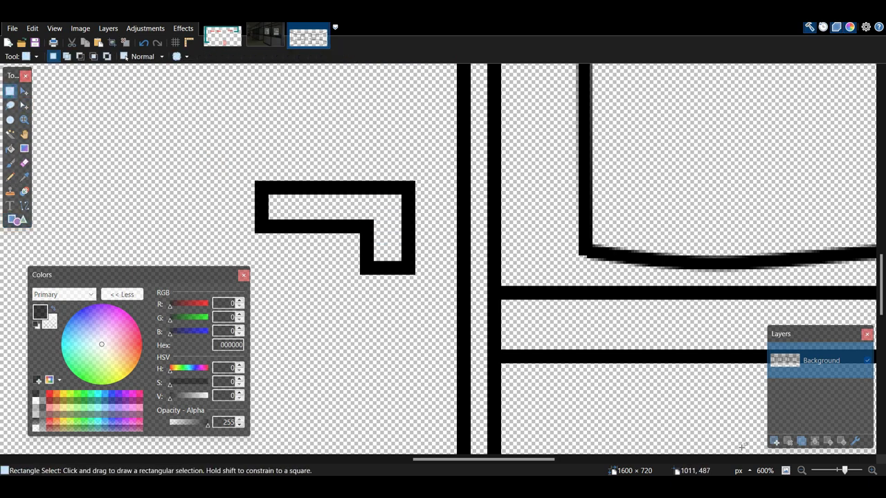
{"action": "scroll", "coordinate": [700, 411], "scroll_direction": "down", "scroll_amount": 6}
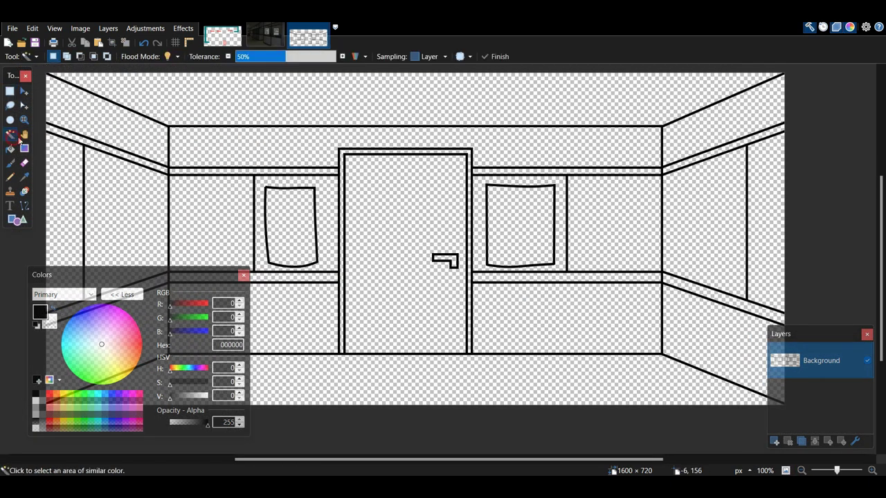
Select the ceiling and the upper and lower wall areas with the Magic Wand at 81% tolerance.
{"action": "left_click", "coordinate": [11, 136]}
{"action": "left_click", "coordinate": [407, 363]}
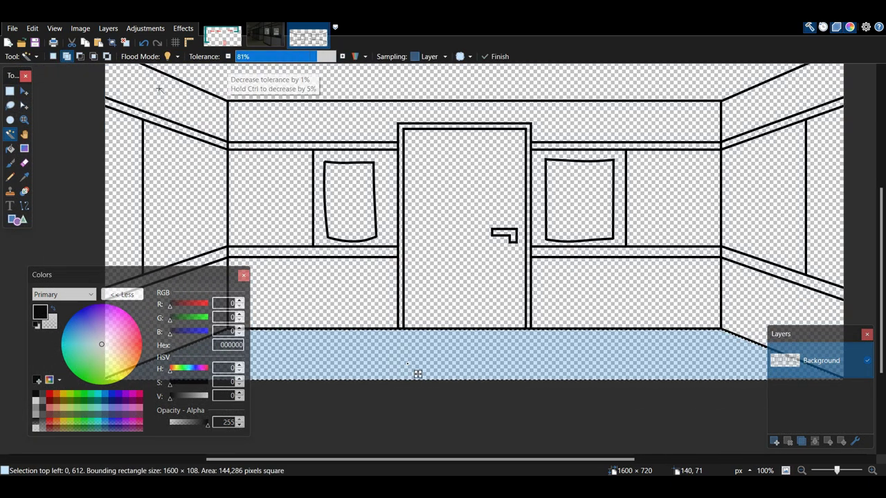
{"action": "key", "text": "o"}
{"action": "left_click_drag", "start_coordinate": [73, 275], "coordinate": [91, 365]}
{"action": "left_click", "coordinate": [10, 135]}
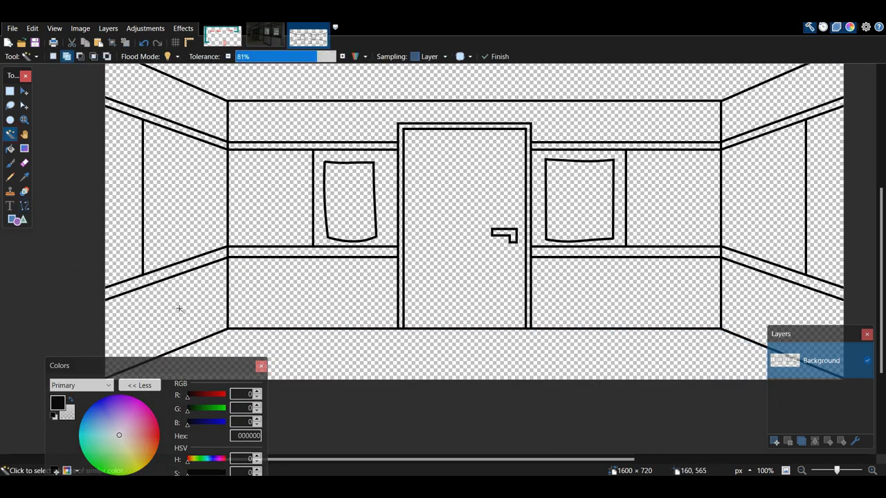
{"action": "left_click", "coordinate": [178, 301]}
{"action": "left_click", "coordinate": [277, 294]}
{"action": "left_click", "coordinate": [204, 112]}
{"action": "left_click", "coordinate": [267, 121]}
{"action": "left_click", "coordinate": [271, 77]}
{"action": "left_click", "coordinate": [734, 112]}
Fill the selected ceiling and upper and lower wall areas with solid light grey C0C0C0.
{"action": "left_click_drag", "start_coordinate": [239, 365], "coordinate": [591, 290]}
{"action": "left_click", "coordinate": [412, 416]}
{"action": "left_click", "coordinate": [10, 148]}
{"action": "left_click", "coordinate": [311, 294]}
{"action": "left_click", "coordinate": [695, 270]}
{"action": "left_click", "coordinate": [750, 291]}
{"action": "left_click", "coordinate": [751, 114]}
{"action": "left_click", "coordinate": [663, 134]}
{"action": "left_click", "coordinate": [631, 78]}
{"action": "left_click", "coordinate": [272, 305]}
{"action": "left_click", "coordinate": [690, 300]}
{"action": "left_click", "coordinate": [768, 305]}
{"action": "left_click", "coordinate": [142, 87]}
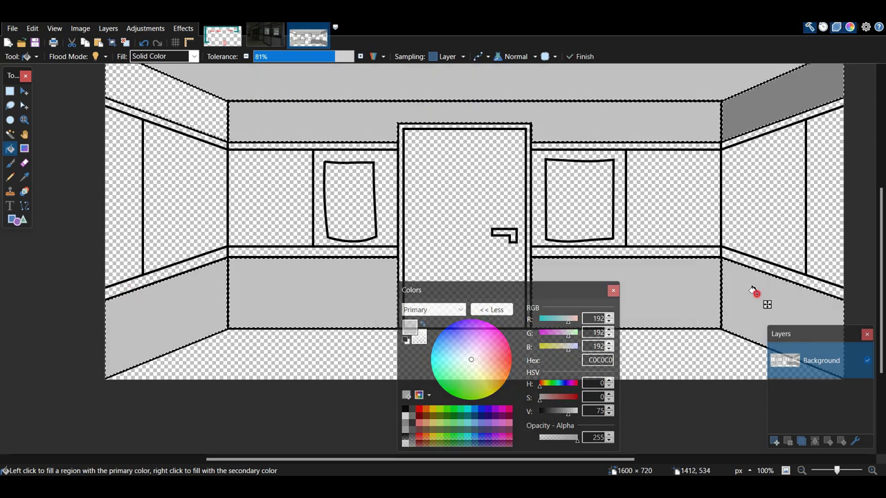
Clear the selection and select the horizontal trim strips on the side and back walls with the Magic Wand.
{"action": "left_click", "coordinate": [11, 134]}
{"action": "key", "text": "ctrl+d"}
{"action": "left_click", "coordinate": [166, 124]}
{"action": "left_click", "coordinate": [199, 259]}
{"action": "left_click", "coordinate": [259, 252]}
{"action": "left_click", "coordinate": [282, 146]}
{"action": "left_click", "coordinate": [650, 145]}
{"action": "left_click", "coordinate": [674, 251]}
{"action": "left_click", "coordinate": [727, 255]}
{"action": "left_click", "coordinate": [728, 143]}
Paint the selected trim strips dark grey with a brush of size 300.
{"action": "left_click", "coordinate": [412, 422]}
{"action": "left_click", "coordinate": [11, 164]}
{"action": "double_click", "coordinate": [116, 58]}
{"action": "type", "text": "300"}
{"action": "mouse_move", "coordinate": [104, 102]}
{"action": "left_mouse_down"}
{"action": "mouse_move", "coordinate": [173, 117]}
{"action": "mouse_move", "coordinate": [623, 293]}
{"action": "mouse_move", "coordinate": [149, 287]}
{"action": "left_mouse_up"}
Select the door frame, paint it the same dark grey and clear the selection.
{"action": "scroll", "coordinate": [65, 145], "scroll_direction": "right", "scroll_amount": 1}
{"action": "left_click", "coordinate": [11, 134]}
{"action": "left_click", "coordinate": [402, 125]}
{"action": "left_click", "coordinate": [10, 164]}
{"action": "mouse_move", "coordinate": [311, 259]}
{"action": "left_mouse_down"}
{"action": "mouse_move", "coordinate": [766, 369]}
{"action": "mouse_move", "coordinate": [796, 401]}
{"action": "left_mouse_up"}
{"action": "key", "text": "ctrl+d"}
Add a layer beneath the background and draw a black rectangle outline about 1074 × 498 px over the back wall, brush size 5.
{"action": "left_click", "coordinate": [774, 440]}
{"action": "left_click", "coordinate": [16, 220]}
{"action": "left_click", "coordinate": [405, 409]}
{"action": "double_click", "coordinate": [190, 58]}
{"action": "type", "text": "25"}
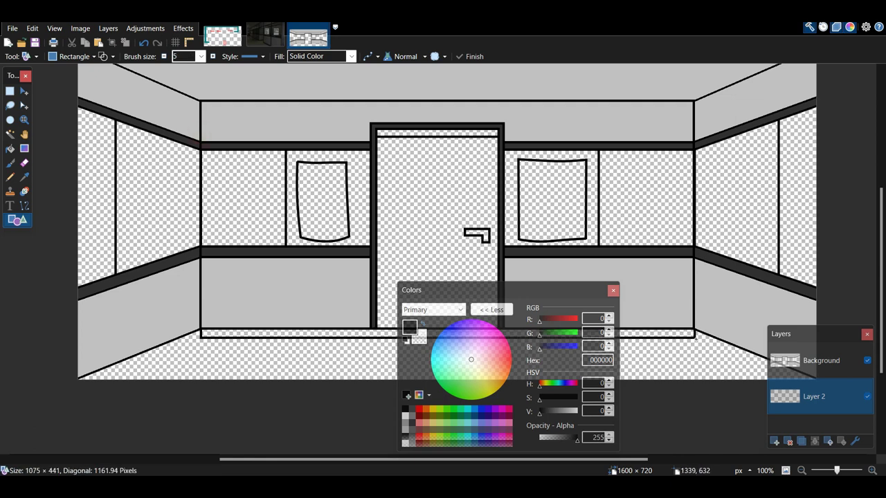
{"action": "left_click_drag", "start_coordinate": [695, 338], "coordinate": [695, 341]}
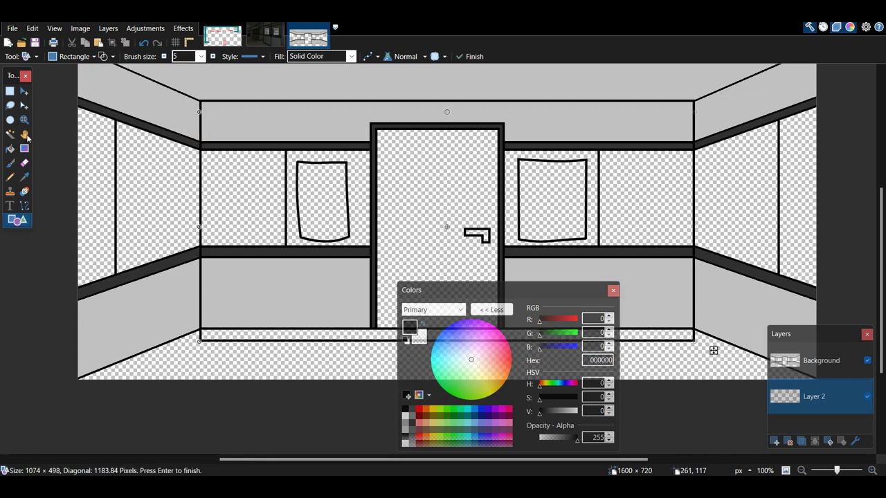
Draw two more black rectangle outlines whose edges form a horizontal strip across the back wall above the existing trim.
{"action": "key", "text": "s"}
{"action": "left_click", "coordinate": [408, 226]}
{"action": "left_click", "coordinate": [12, 222]}
{"action": "left_click_drag", "start_coordinate": [168, 367], "coordinate": [785, 273]}
{"action": "key", "text": "Return"}
{"action": "left_click_drag", "start_coordinate": [166, 365], "coordinate": [802, 235]}
{"action": "key", "text": "Return"}
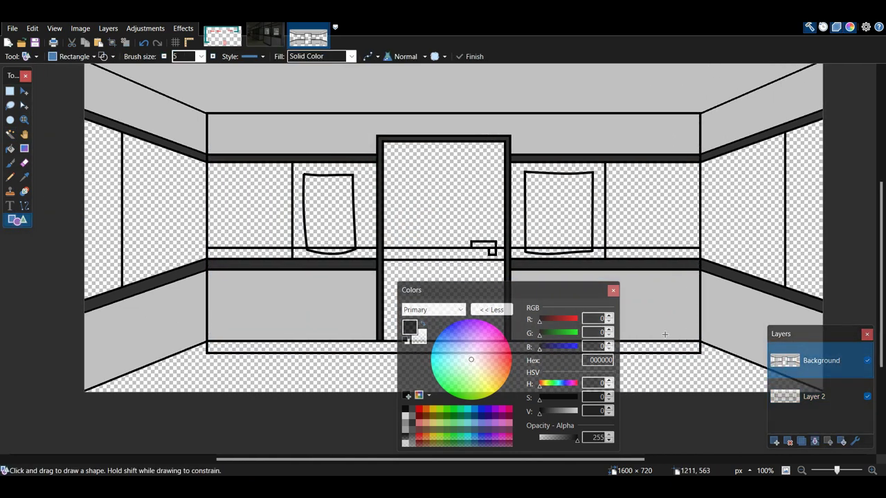
Sample the light grey wall color and fill the back wall regions above and below the strip on Layer 2 with it.
{"action": "key", "text": "k"}
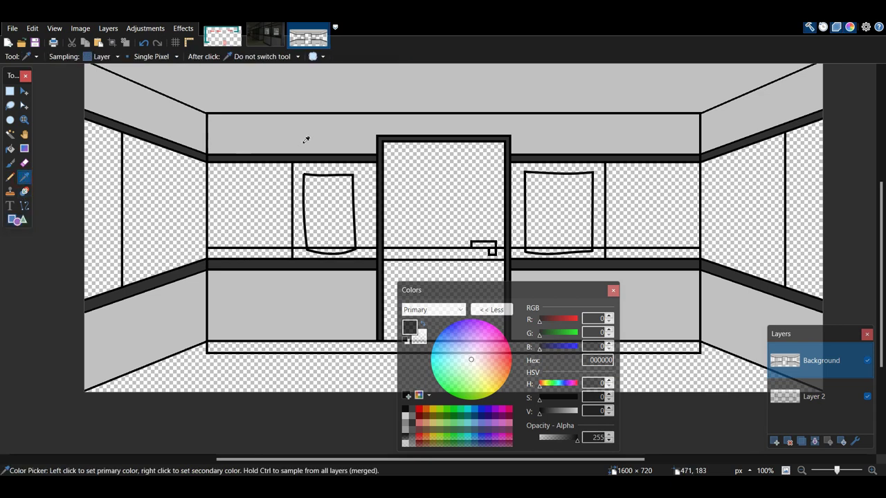
{"action": "left_click", "coordinate": [304, 142]}
{"action": "left_click", "coordinate": [12, 136]}
{"action": "left_click", "coordinate": [383, 294]}
{"action": "left_click", "coordinate": [382, 177], "text": "ctrl"}
{"action": "left_click", "coordinate": [10, 149]}
{"action": "left_click", "coordinate": [381, 187]}
{"action": "left_click", "coordinate": [379, 305]}
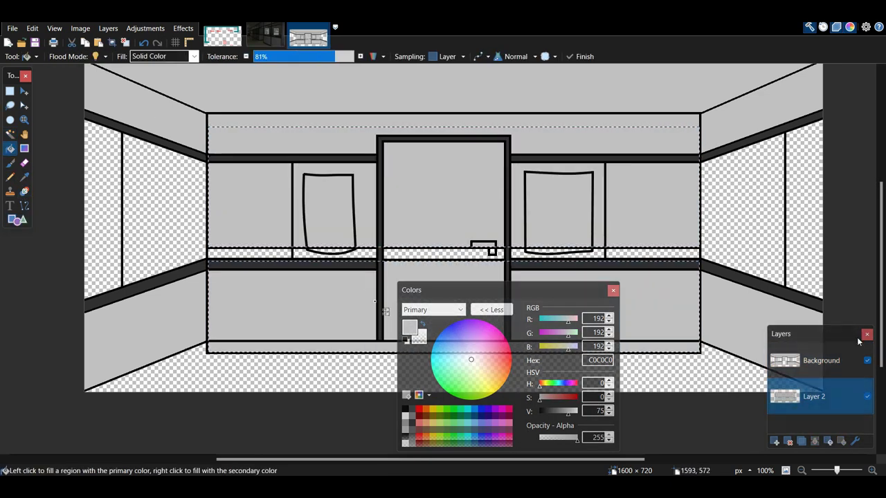
Sample the trim color 303030 from the background, fill the horizontal strip on Layer 2 with it and clear the selection.
{"action": "left_click", "coordinate": [821, 361]}
{"action": "left_click", "coordinate": [24, 177]}
{"action": "left_click", "coordinate": [134, 135]}
{"action": "left_click", "coordinate": [796, 392]}
{"action": "left_click", "coordinate": [11, 135]}
{"action": "left_click", "coordinate": [295, 253]}
{"action": "left_click", "coordinate": [10, 149]}
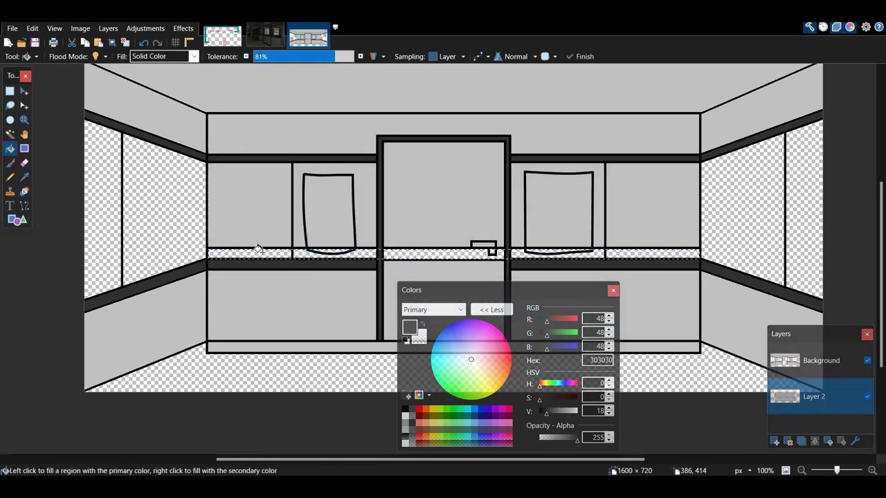
{"action": "left_click", "coordinate": [260, 252]}
{"action": "key", "text": "ctrl+d"}
Select the window panels on the back and side walls of the Background layer with the Magic Wand.
{"action": "left_click", "coordinate": [795, 364]}
{"action": "left_click", "coordinate": [11, 136]}
{"action": "left_click", "coordinate": [263, 207]}
{"action": "left_click", "coordinate": [329, 166], "text": "ctrl"}
{"action": "left_click", "coordinate": [559, 167], "text": "ctrl"}
{"action": "left_click", "coordinate": [651, 205], "text": "ctrl"}
{"action": "left_click", "coordinate": [744, 219], "text": "ctrl"}
{"action": "left_click", "coordinate": [105, 204], "text": "ctrl"}
Fill the selected window panels with translucent dark blue 000319 at opacity 128.
{"action": "left_click", "coordinate": [483, 444]}
{"action": "left_click", "coordinate": [544, 412]}
{"action": "left_click", "coordinate": [9, 149]}
{"action": "left_click", "coordinate": [107, 192]}
{"action": "left_click", "coordinate": [164, 204]}
{"action": "left_click", "coordinate": [252, 216]}
{"action": "left_click", "coordinate": [299, 227]}
{"action": "left_click", "coordinate": [517, 233]}
{"action": "left_click", "coordinate": [647, 236]}
{"action": "left_click", "coordinate": [733, 240]}
{"action": "left_click", "coordinate": [799, 245]}
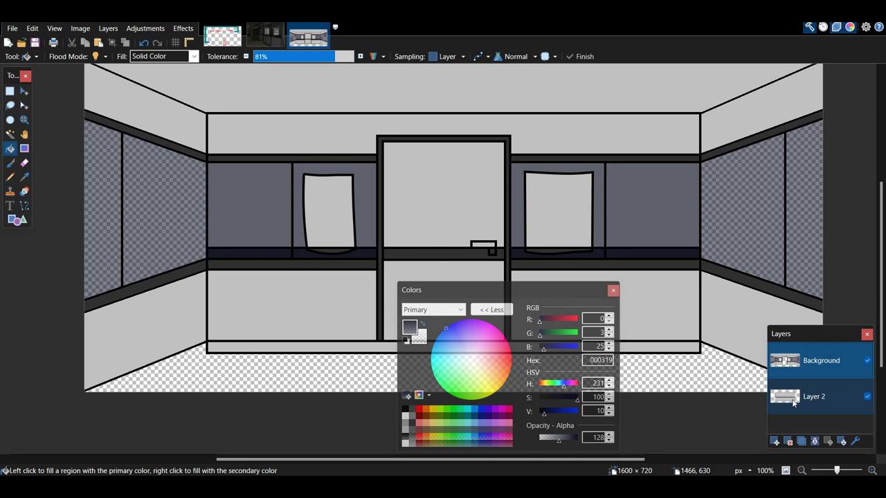
Select the door panel on the Background layer and fill it with the same translucent dark blue.
{"action": "key", "text": "s"}
{"action": "left_click", "coordinate": [409, 167]}
{"action": "key", "text": "f"}
{"action": "left_click", "coordinate": [475, 182]}
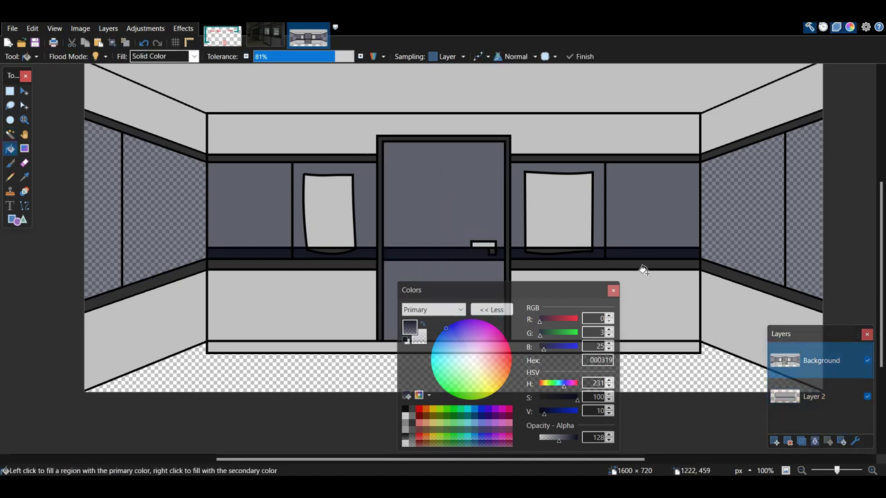
Select the transparent area surrounding the back wall on Layer 2 with the Magic Wand.
{"action": "key", "text": "alt+Page_Down"}
{"action": "key", "text": "s"}
{"action": "left_click", "coordinate": [112, 169]}
{"action": "left_click", "coordinate": [405, 409]}
{"action": "key", "text": "f"}
{"action": "left_click", "coordinate": [213, 371]}
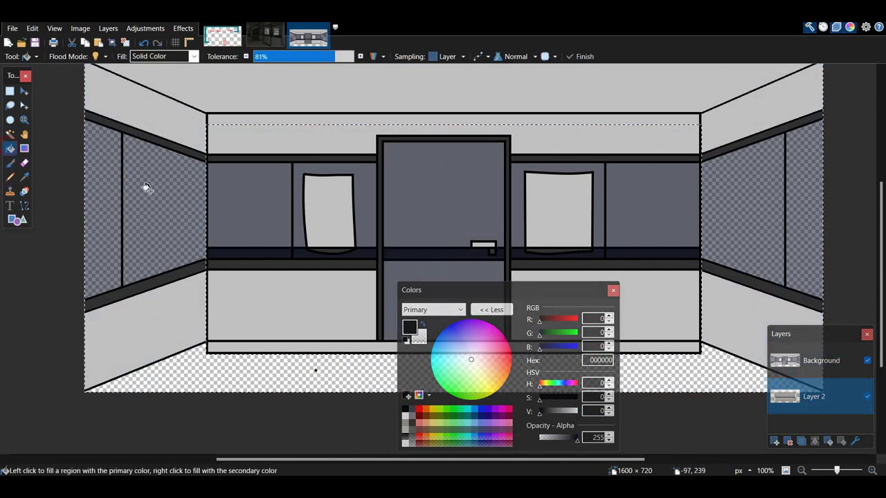
{"action": "key", "text": "ctrl+z"}
Fill the selected area of Layer 2 with dark grey and clear the selection.
{"action": "left_click", "coordinate": [412, 423]}
{"action": "left_click", "coordinate": [255, 389]}
{"action": "left_click_drag", "start_coordinate": [547, 413], "coordinate": [546, 414]}
{"action": "key", "text": "ctrl+d"}
Select the inside of the door handle on the Background layer, paint it grey 808080 and clear the selection.
{"action": "left_click", "coordinate": [817, 365]}
{"action": "key", "text": "s"}
{"action": "left_click", "coordinate": [486, 244]}
{"action": "left_click", "coordinate": [414, 421]}
{"action": "key", "text": "b"}
{"action": "left_click_drag", "start_coordinate": [478, 245], "coordinate": [492, 251]}
{"action": "key", "text": "ctrl+d"}
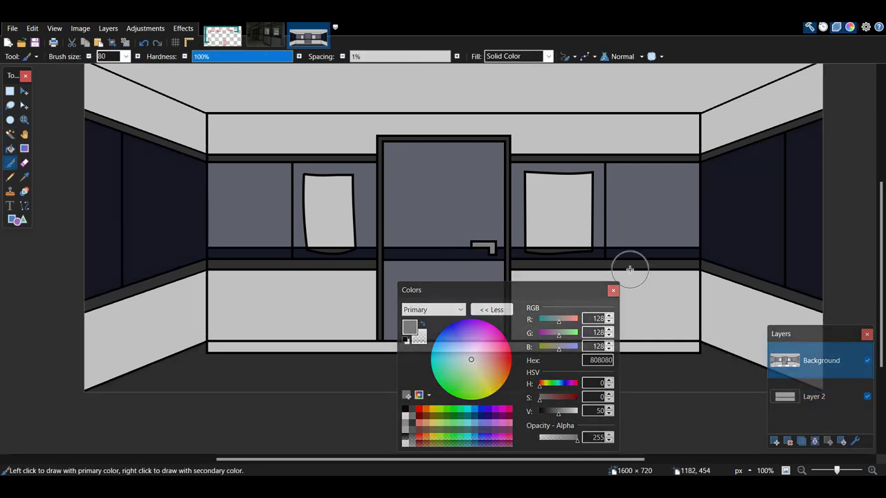
Select both posters, paint them off-white EAEAEA and clear the selection.
{"action": "key", "text": "s"}
{"action": "left_click", "coordinate": [66, 57]}
{"action": "left_click", "coordinate": [330, 215]}
{"action": "left_click", "coordinate": [565, 217]}
{"action": "left_click", "coordinate": [406, 416]}
{"action": "key", "text": "b"}
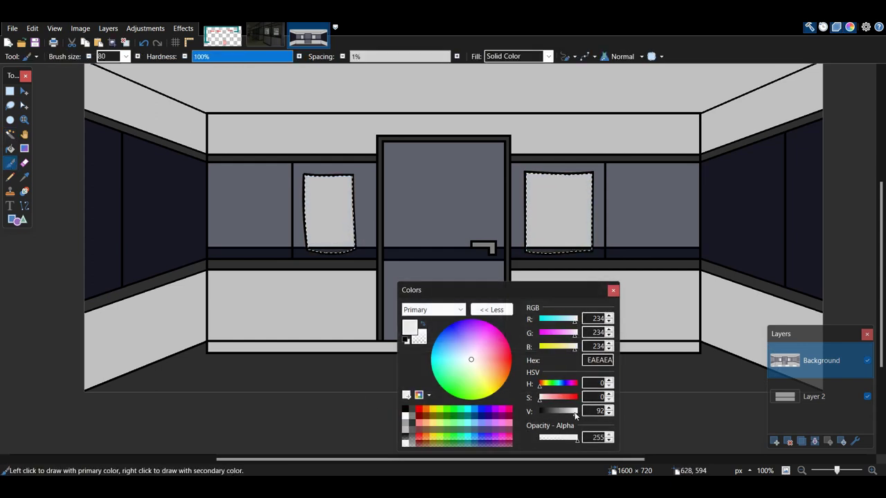
{"action": "key", "text": "ctrl+d"}
Choose a translucent grey and select a small rectangular tape area at the top edge of each poster.
{"action": "scroll", "coordinate": [320, 173], "scroll_direction": "up", "scroll_amount": 4, "text": "ctrl"}
{"action": "left_click", "coordinate": [413, 418]}
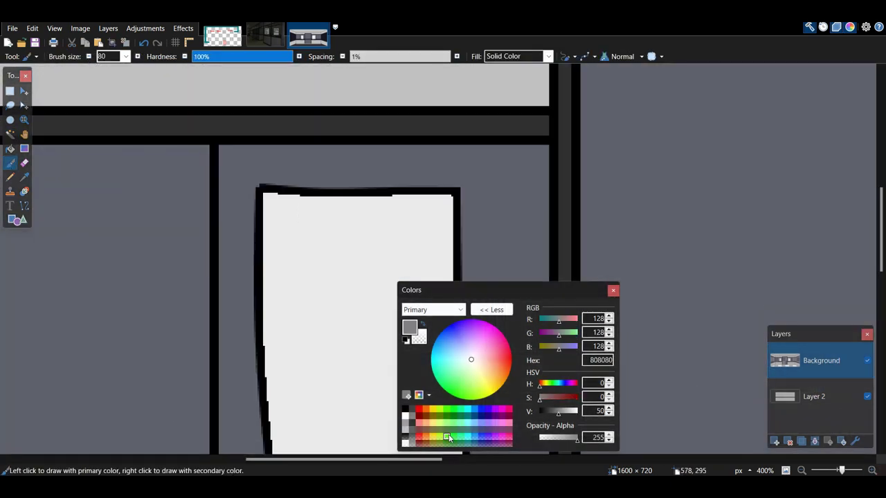
{"action": "left_click", "coordinate": [414, 442]}
{"action": "key", "text": "s"}
{"action": "left_click_drag", "start_coordinate": [322, 150], "coordinate": [375, 230]}
{"action": "left_click_drag", "start_coordinate": [365, 459], "coordinate": [544, 454]}
{"action": "left_click_drag", "start_coordinate": [492, 205], "coordinate": [526, 152]}
{"action": "left_click_drag", "start_coordinate": [523, 189], "coordinate": [527, 191]}
Paint the tape pieces on both posters in translucent grey and clear the selection.
{"action": "key", "text": "b"}
{"action": "left_click_drag", "start_coordinate": [444, 178], "coordinate": [459, 180]}
{"action": "left_click_drag", "start_coordinate": [551, 459], "coordinate": [374, 443]}
{"action": "left_click_drag", "start_coordinate": [400, 191], "coordinate": [459, 191]}
{"action": "key", "text": "ctrl+d"}
Select the floor area of the Background layer with the Magic Wand.
{"action": "scroll", "coordinate": [513, 229], "scroll_direction": "down", "scroll_amount": 3}
{"action": "mouse_move", "coordinate": [471, 290]}
{"action": "left_mouse_down"}
{"action": "mouse_move", "coordinate": [553, 351]}
{"action": "mouse_move", "coordinate": [523, 290]}
{"action": "left_mouse_up"}
{"action": "scroll", "coordinate": [484, 176], "scroll_direction": "up", "scroll_amount": 1}
{"action": "left_click", "coordinate": [10, 135]}
{"action": "scroll", "coordinate": [225, 373], "scroll_direction": "down", "scroll_amount": 1}
{"action": "left_click", "coordinate": [226, 382]}
Paint the whole selected floor dark grey 404040 with a brush of size 150 and clear the selection.
{"action": "left_click", "coordinate": [504, 409]}
{"action": "left_click", "coordinate": [11, 166]}
{"action": "left_click_drag", "start_coordinate": [388, 458], "coordinate": [354, 458]}
{"action": "left_click", "coordinate": [125, 57]}
{"action": "left_click_drag", "start_coordinate": [42, 387], "coordinate": [332, 387]}
{"action": "left_click_drag", "start_coordinate": [373, 459], "coordinate": [358, 459]}
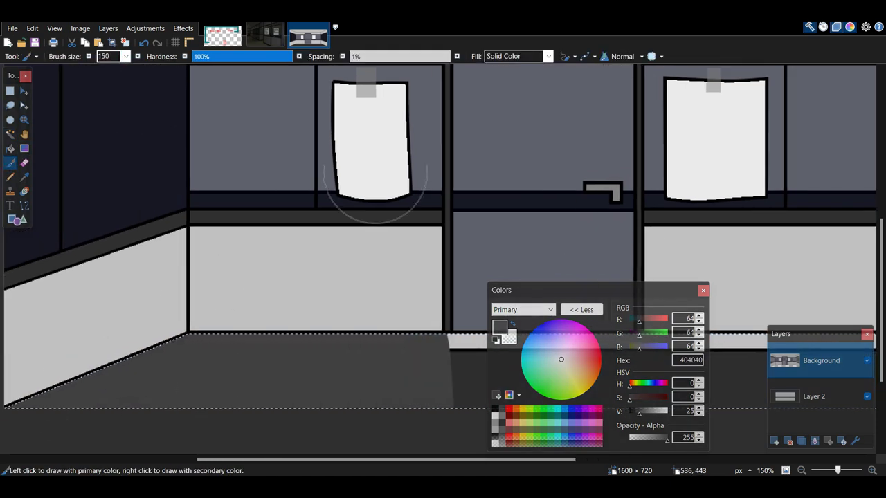
{"action": "mouse_move", "coordinate": [358, 415]}
{"action": "left_mouse_down"}
{"action": "mouse_move", "coordinate": [751, 363]}
{"action": "mouse_move", "coordinate": [761, 394]}
{"action": "left_mouse_up"}
{"action": "left_click_drag", "start_coordinate": [498, 459], "coordinate": [602, 459]}
{"action": "left_click", "coordinate": [802, 471]}
{"action": "scroll", "coordinate": [369, 198], "scroll_direction": "up", "scroll_amount": 1}
{"action": "key", "text": "ctrl+d"}
{"action": "left_click_drag", "start_coordinate": [527, 293], "coordinate": [575, 424]}
Switch to FNAF Engine and enter CEC Bankruptcy as the game project's name.
{"action": "key", "text": "alt+Tab"}
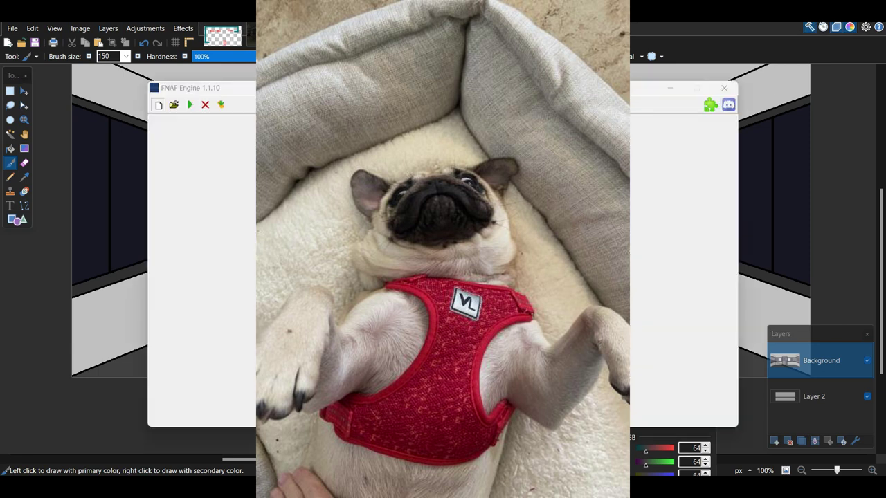
{"action": "type", "text": "CEC Bankruptcy"}
{"action": "key", "text": "Return"}
{"action": "left_click", "coordinate": [195, 130]}
{"action": "left_click", "coordinate": [353, 181]}
{"action": "type", "text": "CE"}
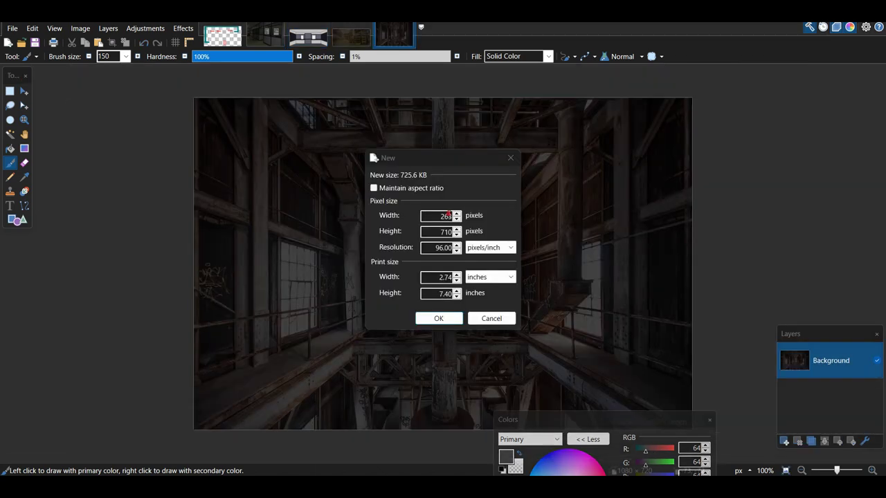
Create a new blank image 1600 pixels wide and 720 pixels high.
{"action": "left_click", "coordinate": [446, 216]}
{"action": "scroll", "coordinate": [446, 215], "scroll_direction": "down", "scroll_amount": 1}
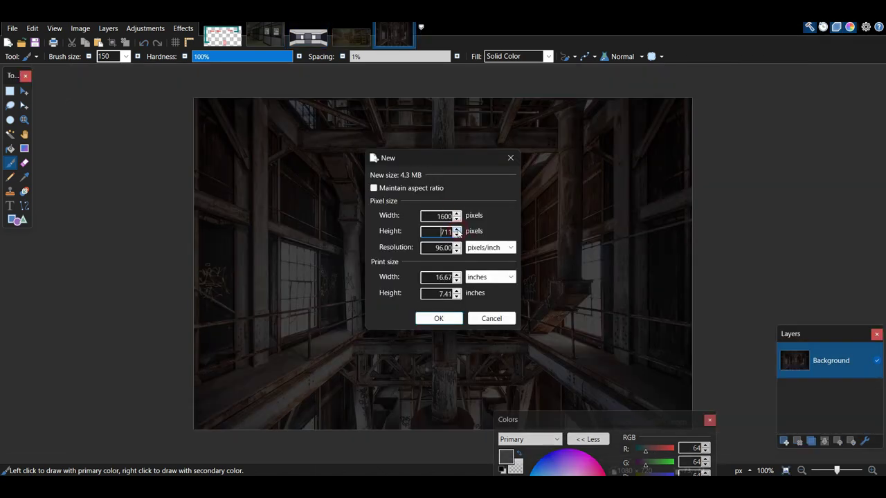
{"action": "left_click", "coordinate": [438, 319]}
Write "Something may be up with the new shipment!" in black bold Calibri 15 on the poster right of the office door.
{"action": "left_click", "coordinate": [24, 163]}
{"action": "mouse_move", "coordinate": [117, 63]}
{"action": "left_mouse_down"}
{"action": "mouse_move", "coordinate": [593, 14]}
{"action": "mouse_move", "coordinate": [727, 277]}
{"action": "left_mouse_up"}
{"action": "key", "text": "o"}
{"action": "left_click_drag", "start_coordinate": [581, 430], "coordinate": [191, 430]}
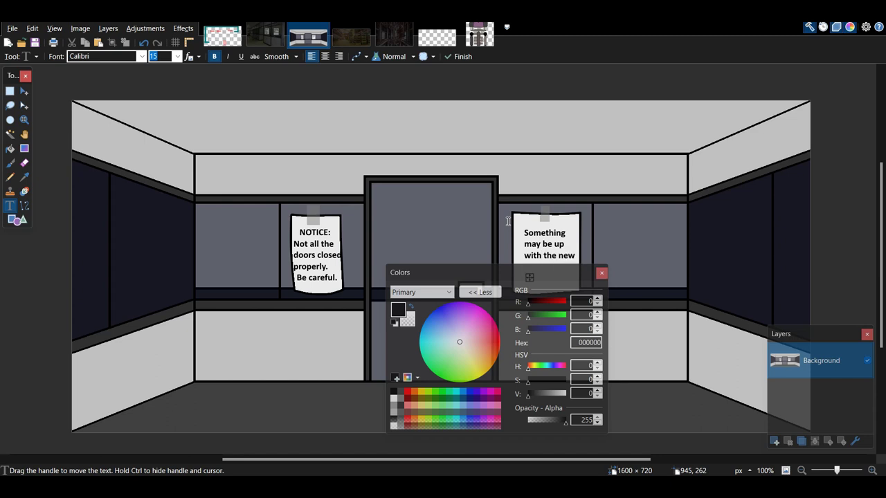
{"action": "type", "text": "nt."}
{"action": "key", "text": "Return"}
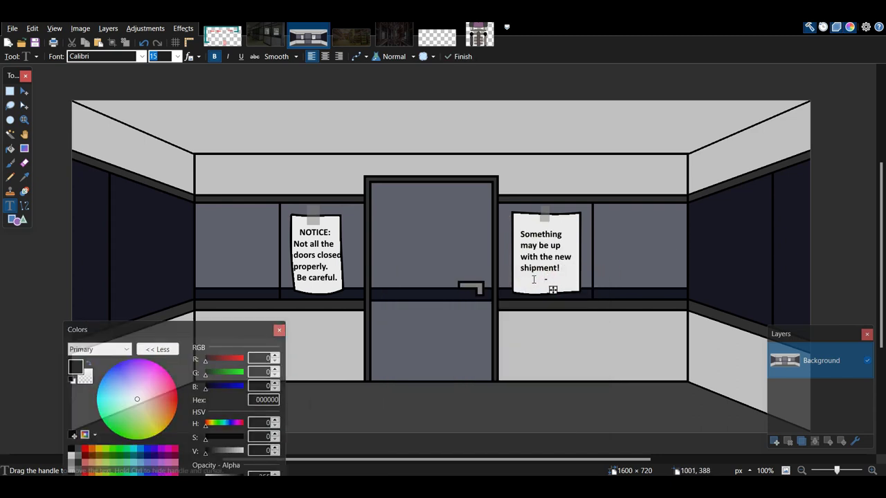
Switch to the blank 1600 × 720 image and draw a full-height vertical pillar outline in black just right of the centre.
{"action": "left_click", "coordinate": [436, 36]}
{"action": "left_click_drag", "start_coordinate": [132, 328], "coordinate": [155, 257]}
{"action": "key", "text": "o"}
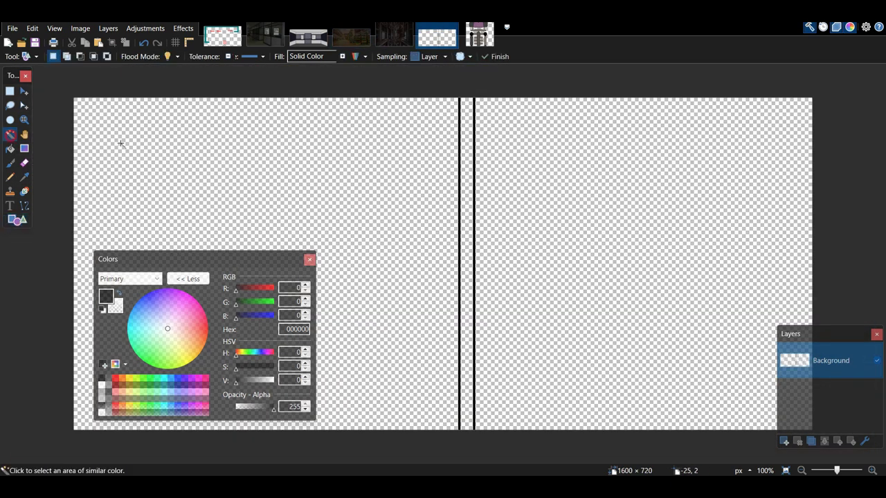
Draw two black horizontal beam outlines from the pillar to the image's right edge, one near the top and one at mid-height.
{"action": "key", "text": "o"}
{"action": "mouse_move", "coordinate": [828, 208]}
{"action": "left_mouse_down"}
{"action": "mouse_move", "coordinate": [460, 187]}
{"action": "mouse_move", "coordinate": [420, 193]}
{"action": "left_mouse_up"}
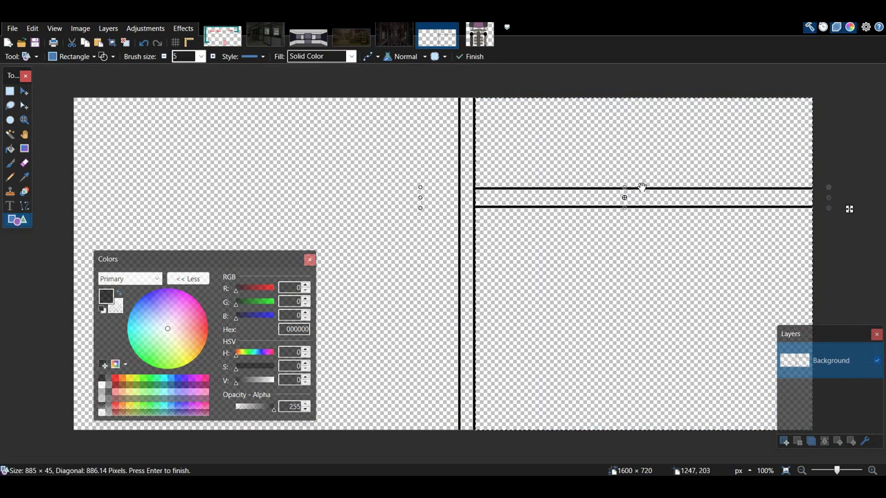
{"action": "left_click_drag", "start_coordinate": [850, 208], "coordinate": [849, 285]}
{"action": "left_click_drag", "start_coordinate": [851, 115], "coordinate": [863, 105]}
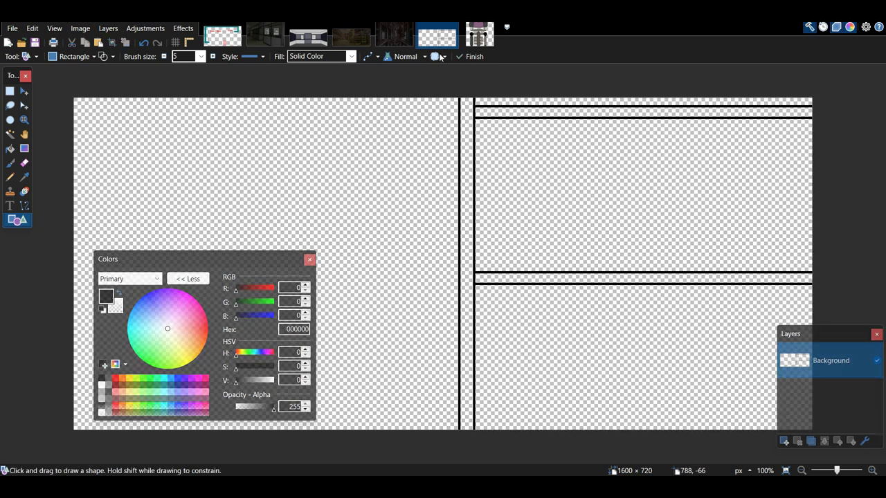
Outline a crate about 260 px wide left of the pillar's base, replacing its side edges with upright posts and adding horizontal slats.
{"action": "left_click_drag", "start_coordinate": [326, 445], "coordinate": [331, 417]}
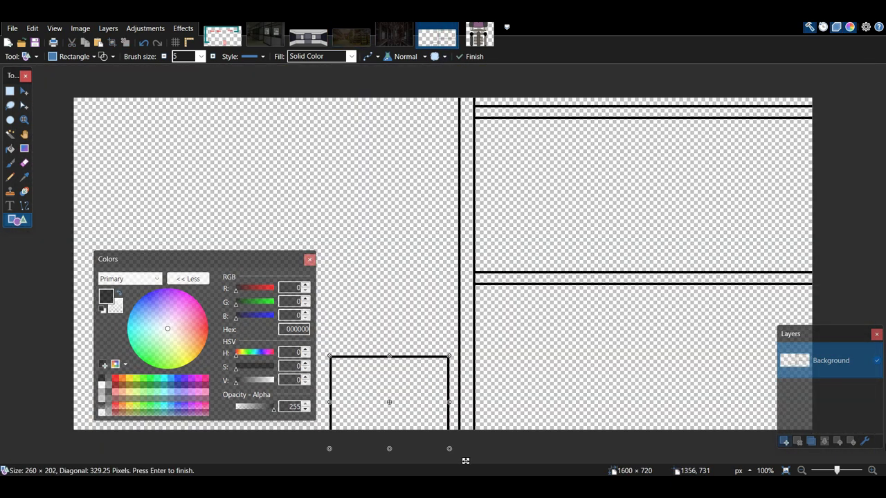
{"action": "key", "text": "Return"}
{"action": "scroll", "coordinate": [290, 431], "scroll_direction": "up", "scroll_amount": 1}
{"action": "left_click", "coordinate": [9, 92]}
{"action": "left_click_drag", "start_coordinate": [361, 272], "coordinate": [389, 450]}
{"action": "key", "text": "Delete"}
{"action": "left_click_drag", "start_coordinate": [611, 273], "coordinate": [603, 458]}
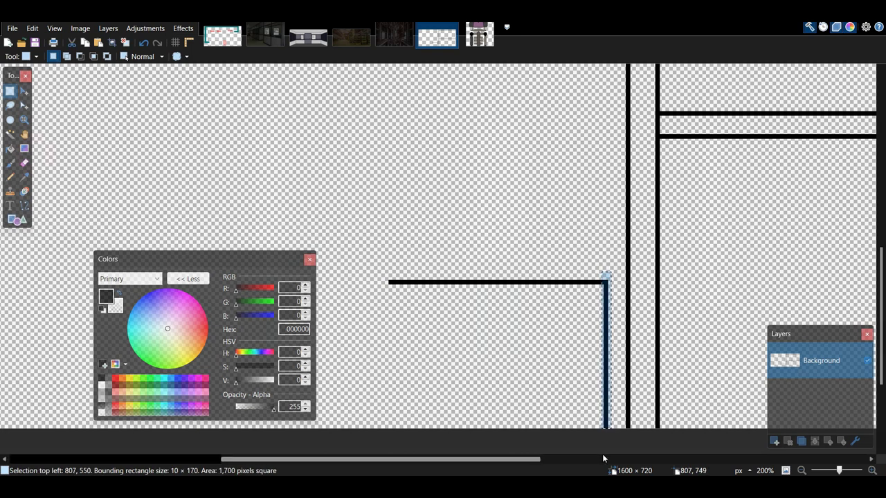
{"action": "left_click", "coordinate": [32, 152]}
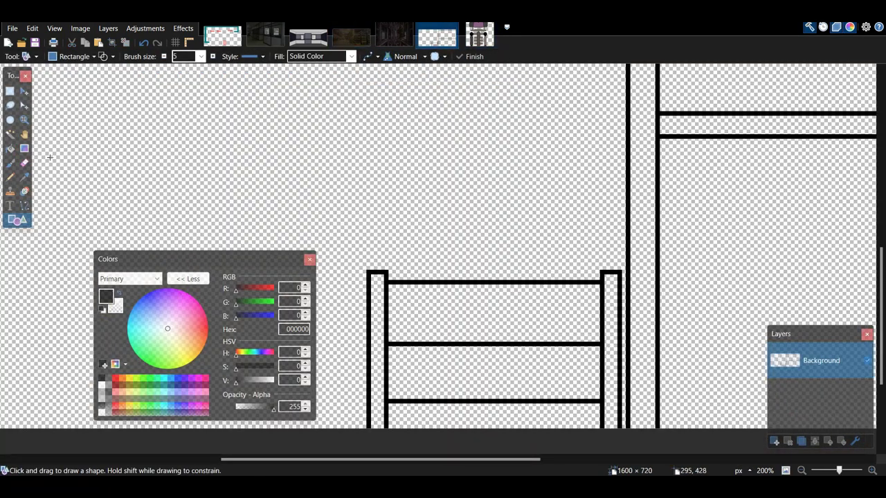
Draw an orange rectangular label frame in the middle of the crate and repaint it black with a brush of size 125.
{"action": "left_click", "coordinate": [437, 301]}
{"action": "left_click_drag", "start_coordinate": [438, 302], "coordinate": [552, 393]}
{"action": "left_click", "coordinate": [10, 134]}
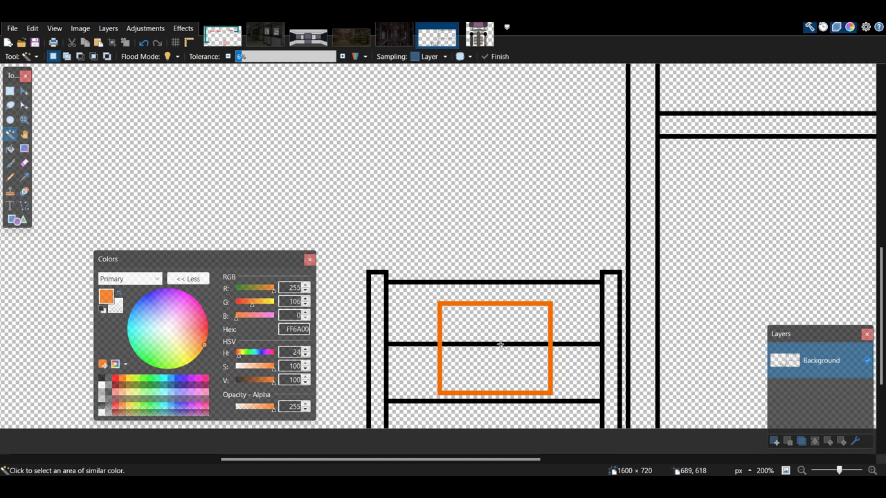
{"action": "left_click", "coordinate": [441, 312]}
{"action": "left_click", "coordinate": [9, 163]}
{"action": "left_click", "coordinate": [102, 379]}
{"action": "left_click", "coordinate": [125, 57]}
{"action": "left_click", "coordinate": [109, 304]}
{"action": "left_click_drag", "start_coordinate": [436, 307], "coordinate": [438, 315]}
{"action": "key", "text": "ctrl+d"}
{"action": "left_click", "coordinate": [802, 470]}
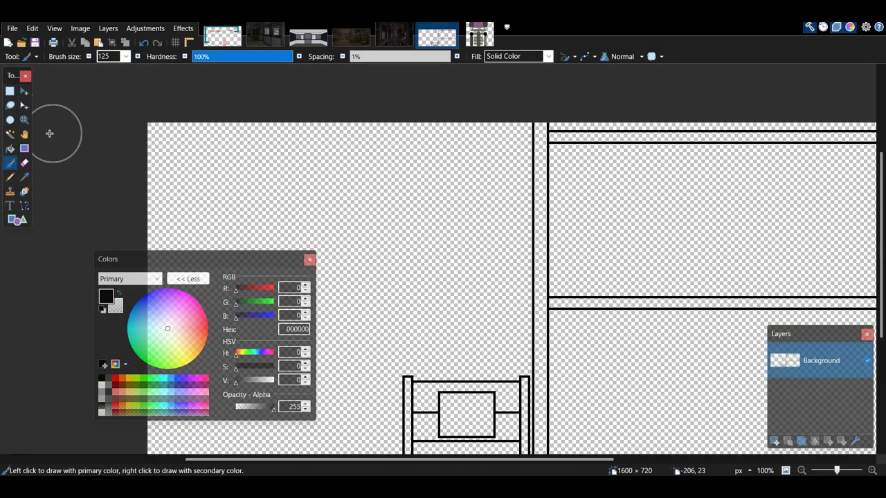
Select the pillar, pick tan AFA477 from the warehouse photo and paint the pillar with it.
{"action": "left_click", "coordinate": [10, 133]}
{"action": "left_click", "coordinate": [470, 196]}
{"action": "left_click", "coordinate": [528, 123]}
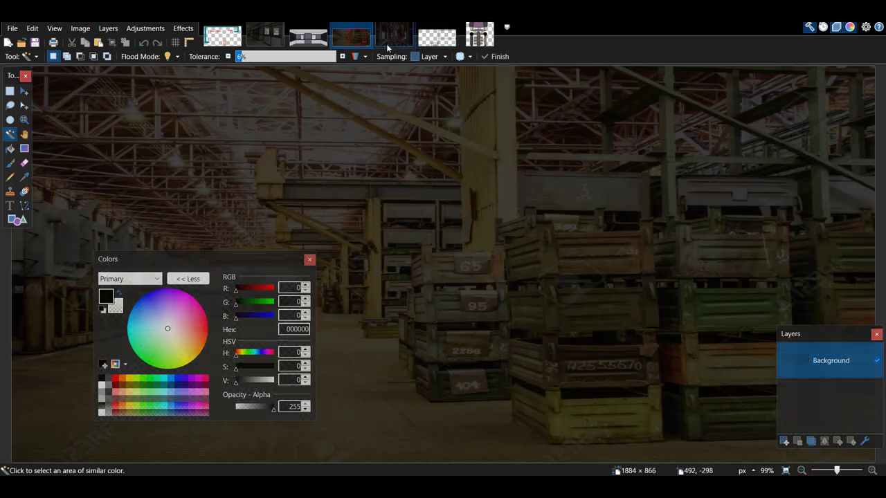
{"action": "key", "text": "k"}
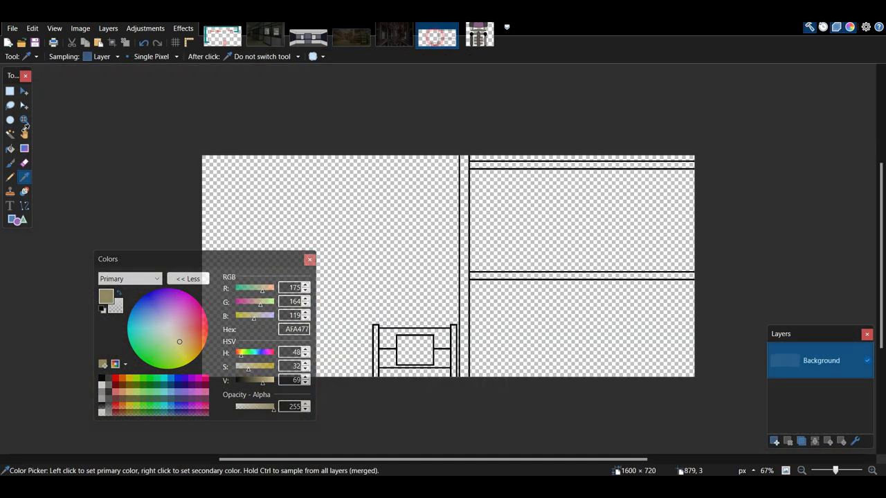
{"action": "key", "text": "s"}
{"action": "key", "text": "b"}
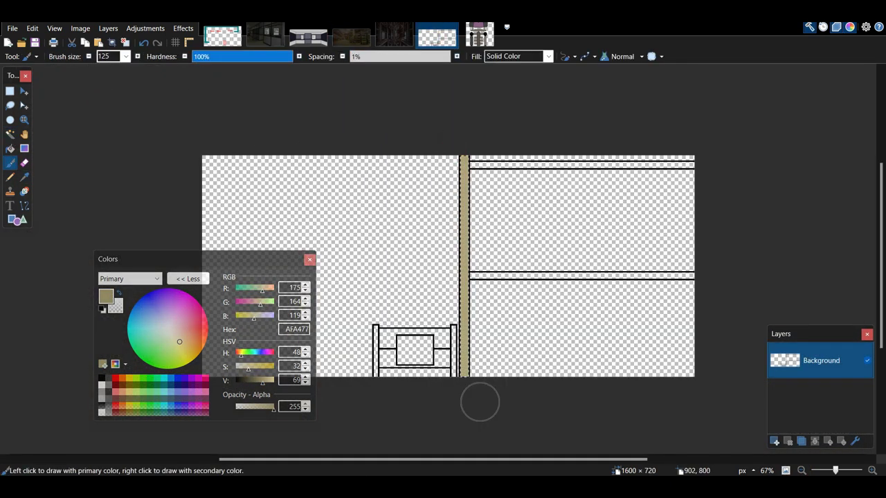
Select both horizontal beams and paint them in the darker tan 777051.
{"action": "key", "text": "s"}
{"action": "left_click", "coordinate": [492, 166]}
{"action": "left_click", "coordinate": [480, 274], "text": "ctrl"}
{"action": "left_click_drag", "start_coordinate": [262, 381], "coordinate": [254, 381]}
{"action": "key", "text": "b"}
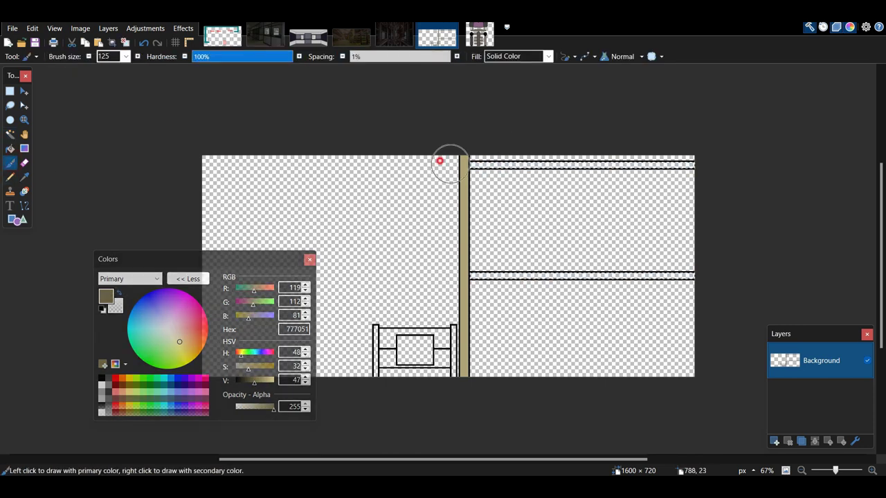
Select the crate's posts and boards, paint them brown 603B21 and clear the selection.
{"action": "key", "text": "s"}
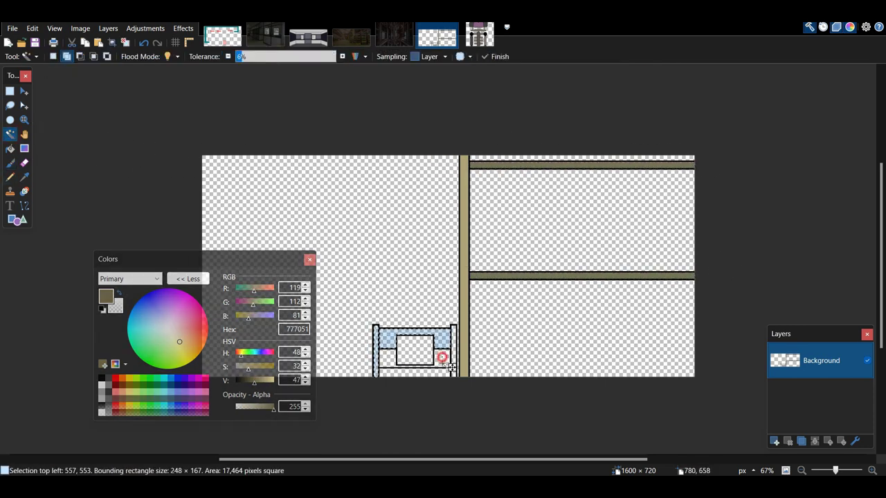
{"action": "left_click", "coordinate": [442, 357], "text": "ctrl"}
{"action": "left_click_drag", "start_coordinate": [247, 382], "coordinate": [250, 382]}
{"action": "key", "text": "ctrl+d"}
{"action": "left_click", "coordinate": [11, 161]}
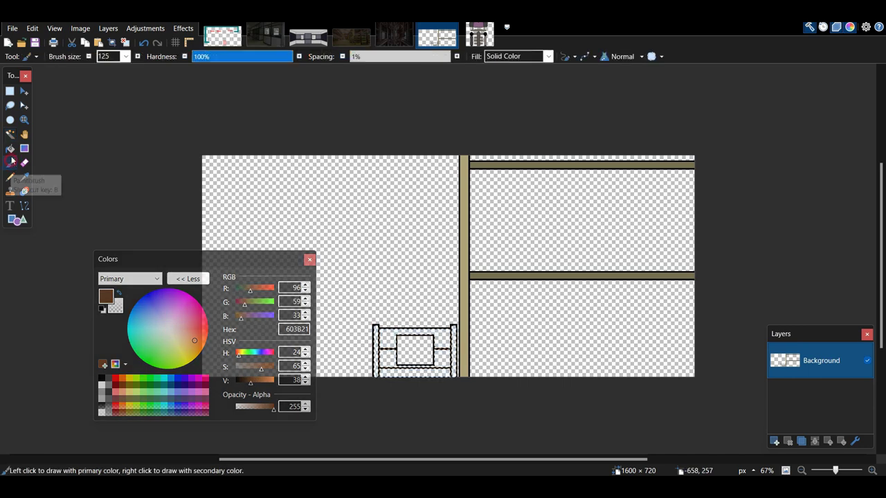
Select the inside of the crate's label and paint it white.
{"action": "left_click", "coordinate": [10, 134]}
{"action": "left_click", "coordinate": [418, 350]}
{"action": "left_click", "coordinate": [101, 378]}
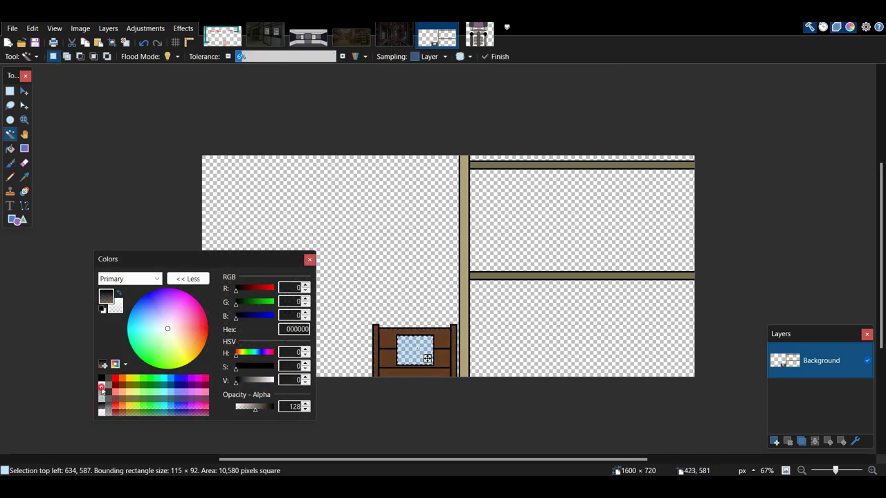
{"action": "left_click", "coordinate": [102, 385]}
{"action": "left_click", "coordinate": [10, 163]}
{"action": "left_click_drag", "start_coordinate": [407, 348], "coordinate": [446, 361]}
Write "69" in black bold Calibri 48 on the crate's label and clear the selection.
{"action": "left_click", "coordinate": [102, 379]}
{"action": "left_click", "coordinate": [10, 206]}
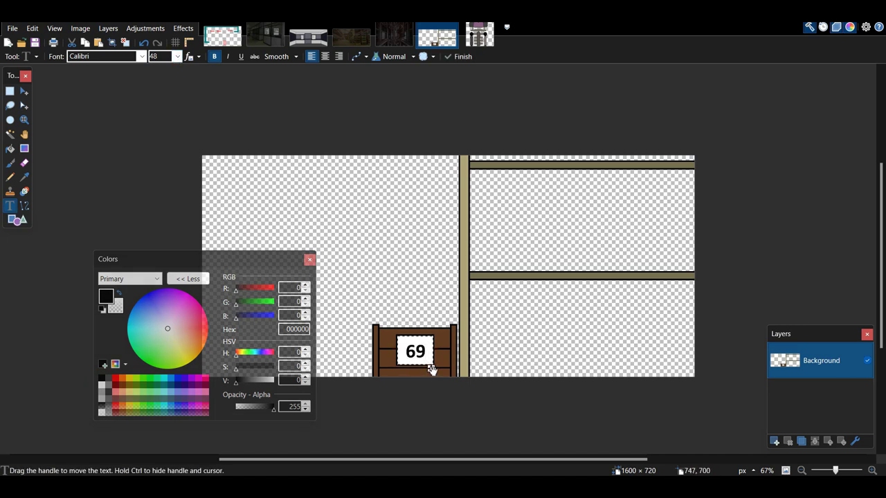
{"action": "key", "text": "ctrl+d"}
Fill the empty wall areas around the pillar and between the beams with dark grey 404040.
{"action": "left_click", "coordinate": [10, 134]}
{"action": "left_click", "coordinate": [362, 211]}
{"action": "left_click", "coordinate": [109, 378]}
{"action": "left_click", "coordinate": [11, 148]}
{"action": "left_click", "coordinate": [413, 168]}
{"action": "left_click", "coordinate": [564, 181]}
{"action": "left_click", "coordinate": [563, 306]}
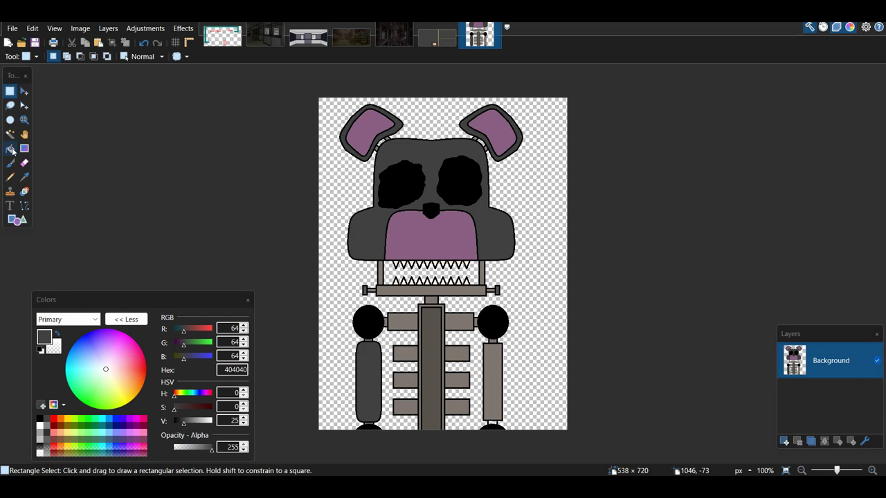
Select all parts of the animatronic with the Magic Wand and darken them with black at opacity 128 and a very large brush.
{"action": "left_click", "coordinate": [11, 134]}
{"action": "left_click", "coordinate": [401, 182]}
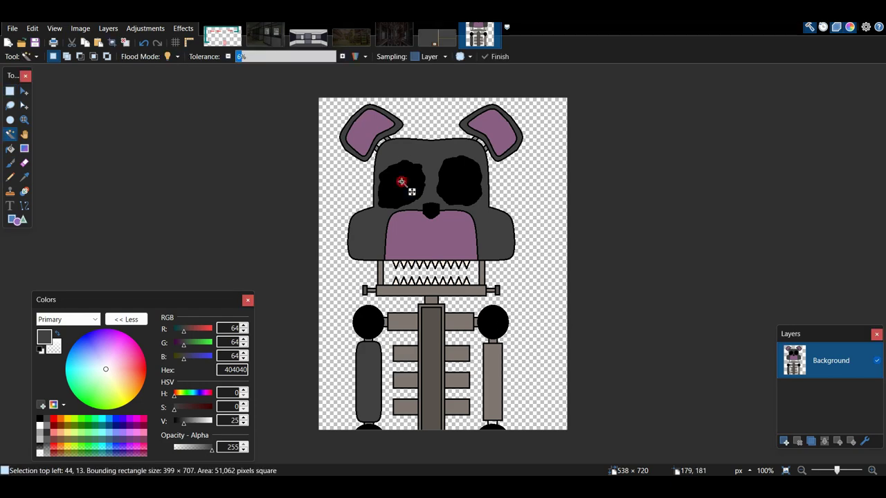
{"action": "left_click", "coordinate": [67, 57]}
{"action": "left_click", "coordinate": [434, 162]}
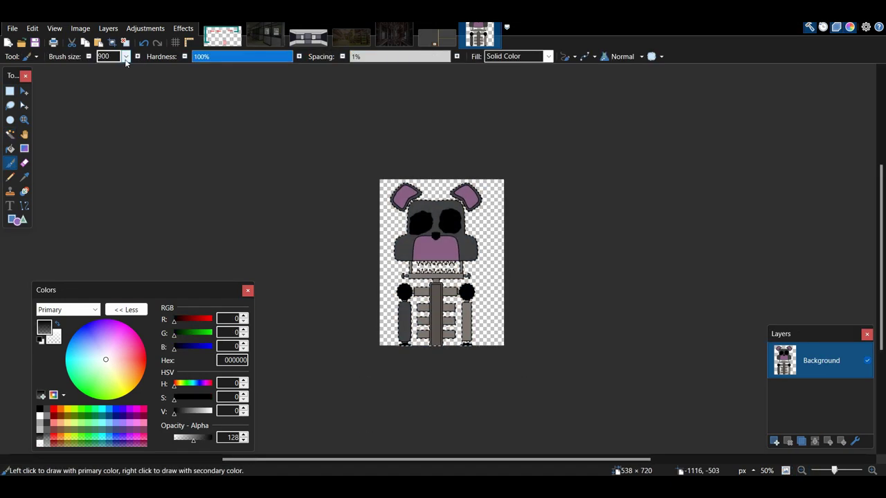
{"action": "scroll", "coordinate": [125, 61], "scroll_direction": "down", "scroll_amount": 1}
{"action": "left_click", "coordinate": [417, 279]}
Shade the selected animatronic's edges with opaque black at 0% hardness and brush size 1000, and clear the selection.
{"action": "left_click", "coordinate": [40, 409]}
{"action": "left_click_drag", "start_coordinate": [208, 60], "coordinate": [188, 60]}
{"action": "scroll", "coordinate": [548, 333], "scroll_direction": "down", "scroll_amount": 1}
{"action": "key", "text": "ctrl+d"}
{"action": "left_click", "coordinate": [872, 470]}
{"action": "left_click", "coordinate": [872, 471]}
{"action": "left_click", "coordinate": [872, 471]}
{"action": "left_click", "coordinate": [872, 471]}
{"action": "left_click", "coordinate": [871, 470]}
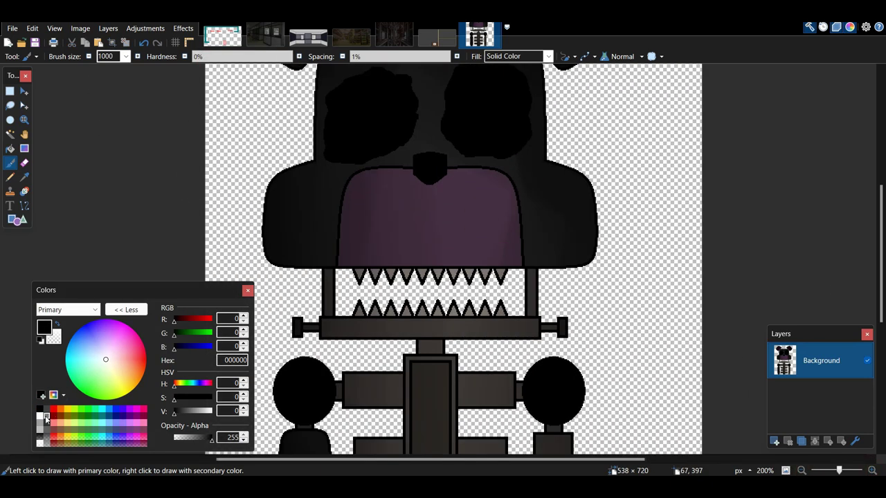
Paint soft white glows in both eye sockets of the animatronic at 0% hardness, with a smaller opaque white centre of size 35.
{"action": "left_click", "coordinate": [46, 418]}
{"action": "scroll", "coordinate": [124, 58], "scroll_direction": "up", "scroll_amount": 6}
{"action": "left_click_drag", "start_coordinate": [281, 58], "coordinate": [296, 59]}
{"action": "scroll", "coordinate": [290, 152], "scroll_direction": "up", "scroll_amount": 2}
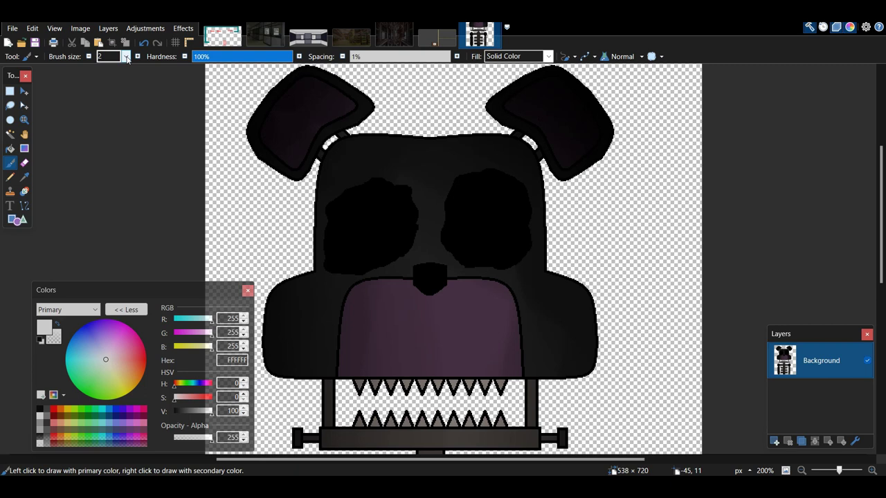
{"action": "left_click", "coordinate": [38, 437]}
{"action": "scroll", "coordinate": [123, 60], "scroll_direction": "down", "scroll_amount": 1}
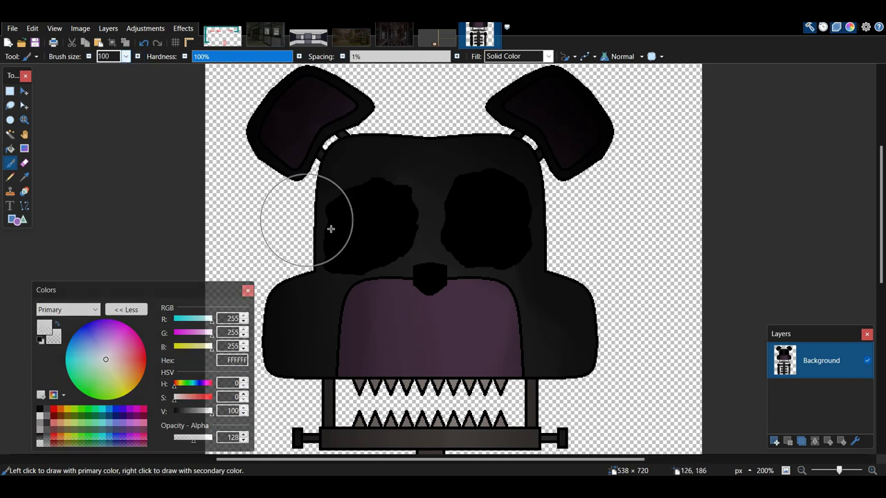
{"action": "left_click", "coordinate": [373, 225]}
{"action": "left_click", "coordinate": [483, 221]}
{"action": "scroll", "coordinate": [124, 58], "scroll_direction": "down", "scroll_amount": 4}
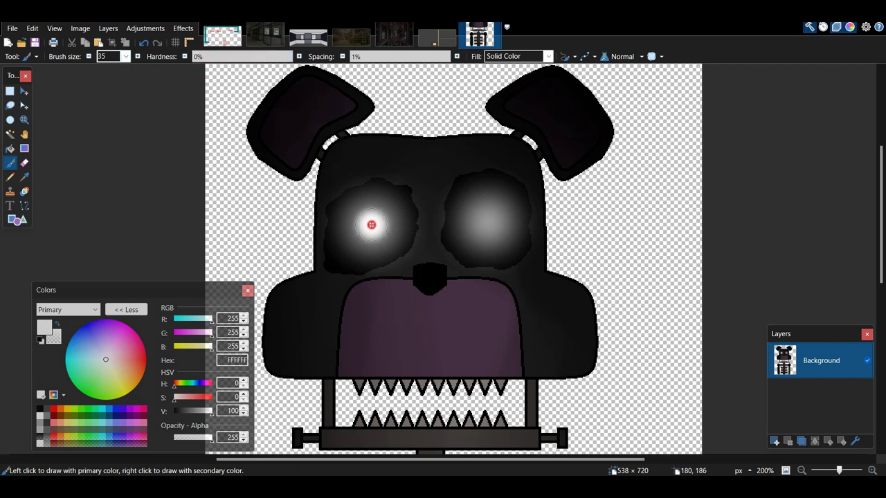
Undo the eye glows and all the dark shading on the animatronic.
{"action": "key", "text": "ctrl+z"}
{"action": "key", "text": "ctrl+z"}
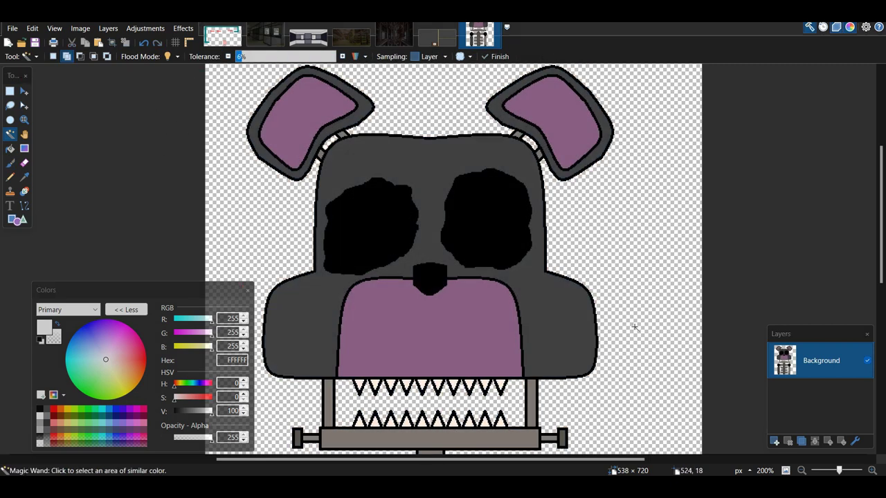
Select all parts of the animatronic and darken them evenly with black at opacity 128, 100% hardness and a brush of size 1000.
{"action": "key", "text": "ctrl+minus"}
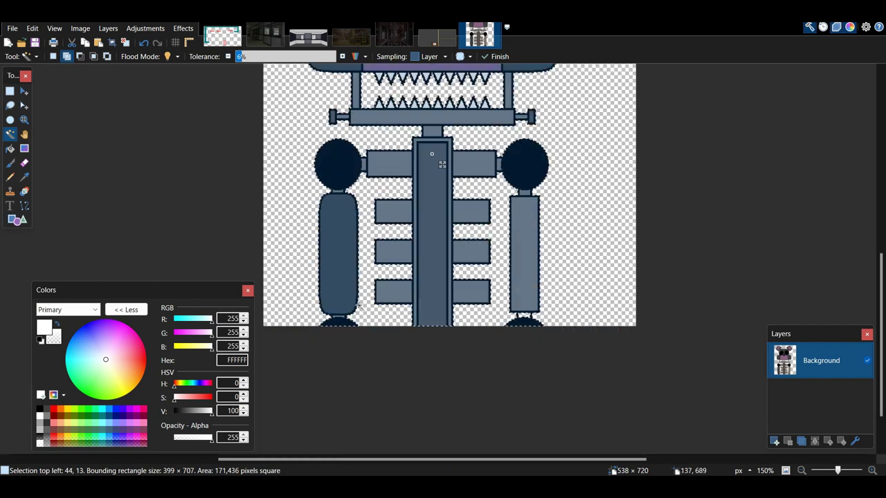
{"action": "left_click", "coordinate": [802, 471]}
{"action": "left_click", "coordinate": [39, 436]}
{"action": "left_click", "coordinate": [10, 163]}
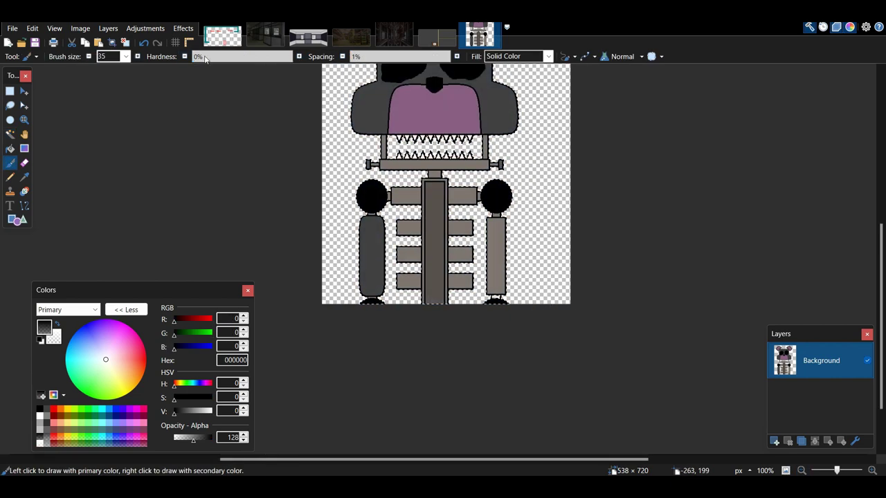
{"action": "left_click_drag", "start_coordinate": [206, 58], "coordinate": [293, 58]}
{"action": "left_click", "coordinate": [126, 57]}
{"action": "scroll", "coordinate": [117, 332], "scroll_direction": "down", "scroll_amount": 10}
{"action": "left_click", "coordinate": [116, 365]}
{"action": "scroll", "coordinate": [407, 290], "scroll_direction": "up", "scroll_amount": 2}
{"action": "scroll", "coordinate": [407, 290], "scroll_direction": "up", "scroll_amount": 2}
{"action": "left_click", "coordinate": [407, 290]}
{"action": "left_click", "coordinate": [126, 57]}
{"action": "left_click", "coordinate": [116, 271]}
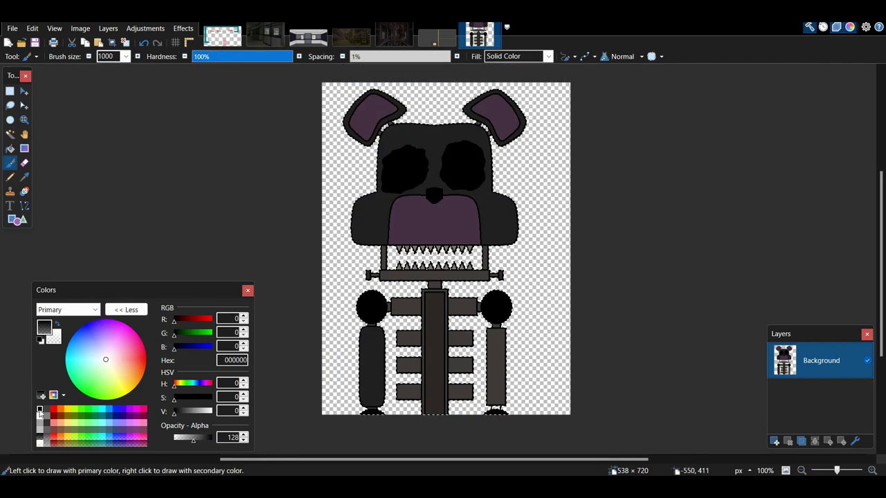
Shade the animatronic's outer edges with opaque black at 0% hardness and brush size 1000, and clear the selection.
{"action": "left_click", "coordinate": [39, 408]}
{"action": "left_click_drag", "start_coordinate": [214, 56], "coordinate": [189, 57]}
{"action": "left_click", "coordinate": [801, 471]}
{"action": "left_click", "coordinate": [801, 471]}
{"action": "mouse_move", "coordinate": [601, 368]}
{"action": "left_mouse_down"}
{"action": "mouse_move", "coordinate": [609, 301]}
{"action": "mouse_move", "coordinate": [569, 90]}
{"action": "mouse_move", "coordinate": [318, 59]}
{"action": "mouse_move", "coordinate": [239, 227]}
{"action": "mouse_move", "coordinate": [261, 425]}
{"action": "mouse_move", "coordinate": [437, 455]}
{"action": "mouse_move", "coordinate": [653, 290]}
{"action": "mouse_move", "coordinate": [309, 57]}
{"action": "left_mouse_up"}
{"action": "left_click", "coordinate": [126, 42]}
{"action": "left_click", "coordinate": [871, 470]}
{"action": "left_click", "coordinate": [872, 470]}
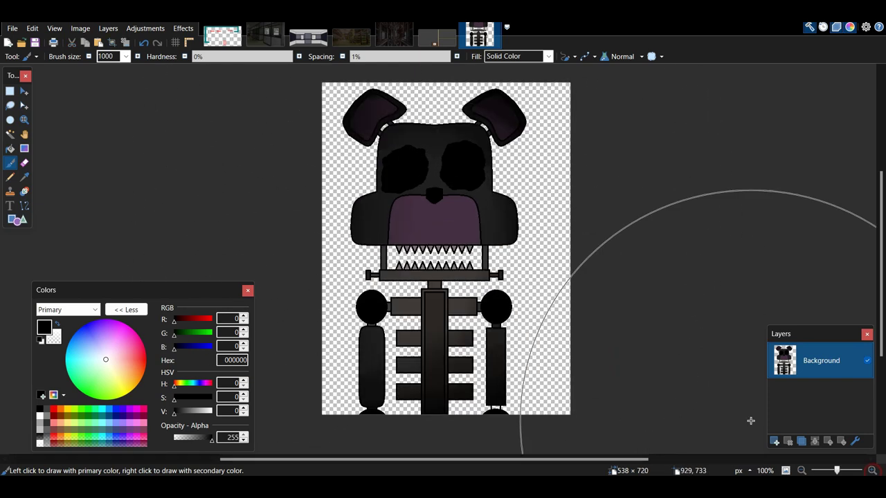
Add a new layer and paint a soft white glow in each eye socket at opacity 128 with a brush of size 100.
{"action": "left_click", "coordinate": [774, 441]}
{"action": "left_click", "coordinate": [871, 471]}
{"action": "left_click", "coordinate": [872, 471]}
{"action": "left_click", "coordinate": [872, 471]}
{"action": "scroll", "coordinate": [683, 339], "scroll_direction": "up", "scroll_amount": 4}
{"action": "left_click", "coordinate": [40, 444]}
{"action": "left_click", "coordinate": [126, 57]}
{"action": "left_click", "coordinate": [114, 173]}
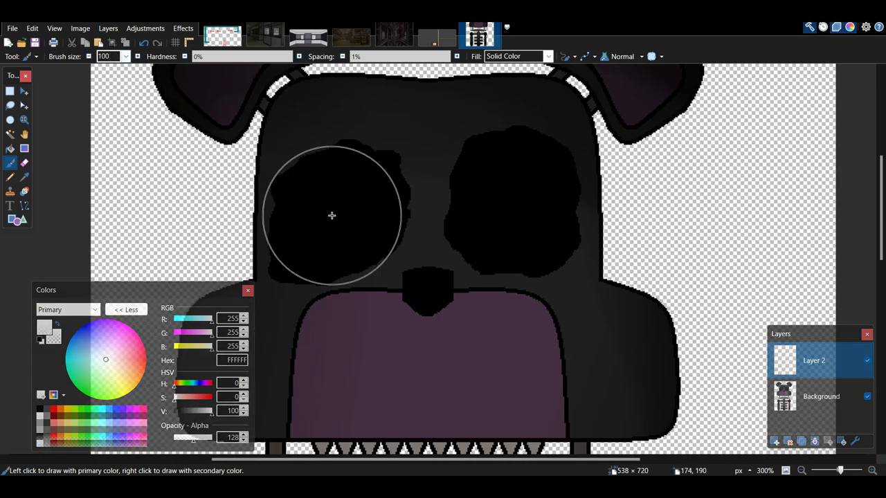
{"action": "left_click", "coordinate": [331, 215]}
{"action": "left_click", "coordinate": [515, 206]}
Paint a bright centre in both eyes with opaque white at 0% hardness and brush size 30.
{"action": "scroll", "coordinate": [123, 56], "scroll_direction": "down", "scroll_amount": 4}
{"action": "left_click", "coordinate": [41, 417]}
{"action": "left_click", "coordinate": [510, 206]}
{"action": "scroll", "coordinate": [720, 360], "scroll_direction": "up", "scroll_amount": 1}
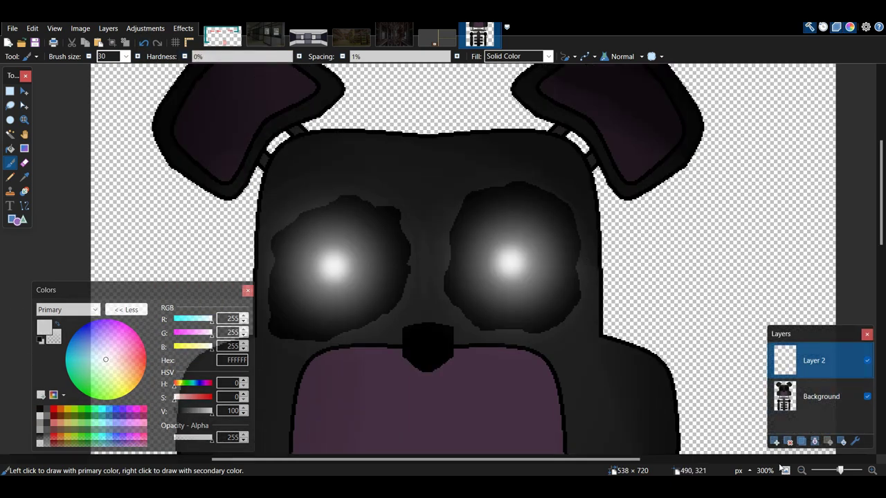
Switch to the crate and pillar image and add a new layer above its background.
{"action": "double_click", "coordinate": [801, 471]}
{"action": "left_click", "coordinate": [437, 38]}
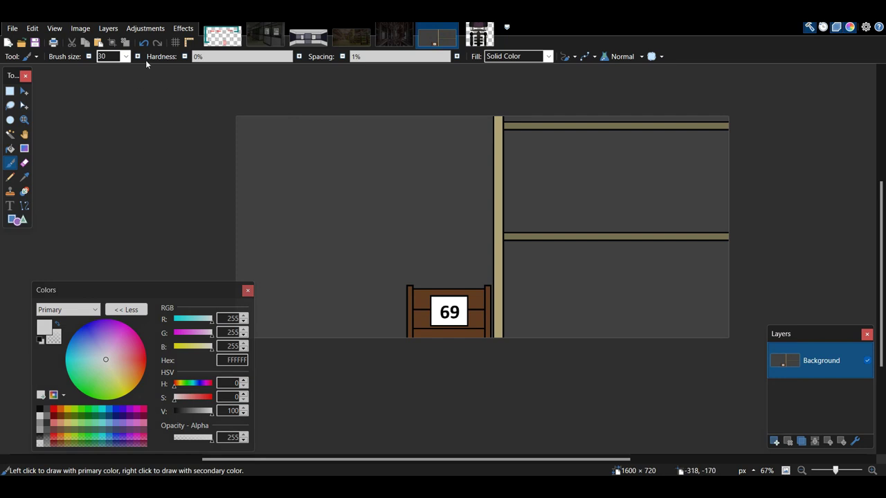
{"action": "left_click", "coordinate": [775, 442]}
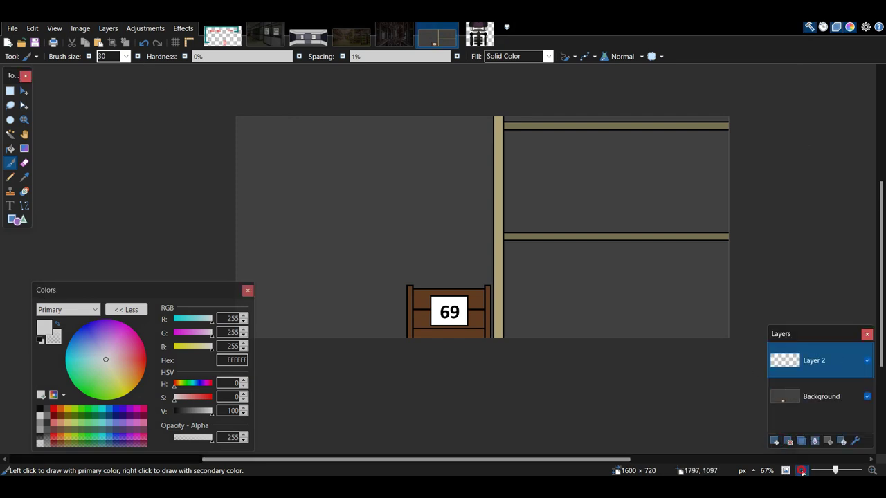
Darken the crate and pillar room by filling Layer 2 with translucent black.
{"action": "left_click", "coordinate": [801, 470]}
{"action": "left_click", "coordinate": [40, 438]}
{"action": "left_click", "coordinate": [10, 149]}
{"action": "left_click", "coordinate": [402, 184]}
{"action": "left_click", "coordinate": [402, 184]}
{"action": "key", "text": "b"}
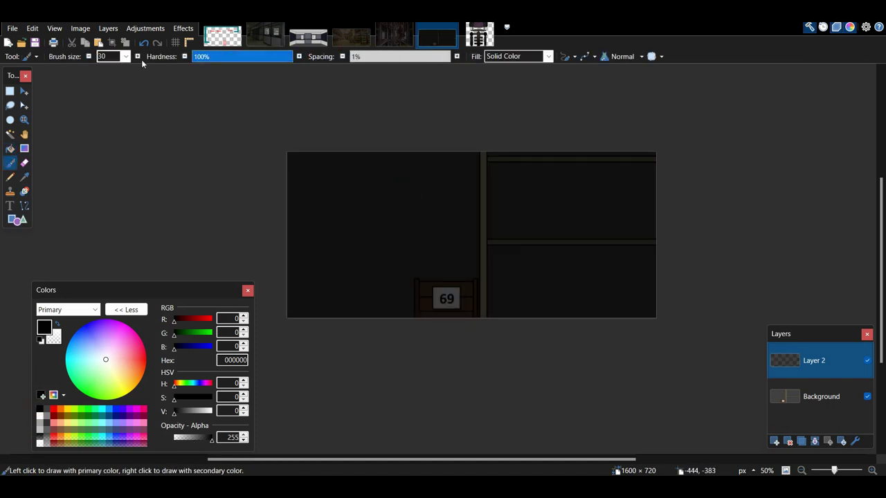
Shade the room's outer edges on Layer 2 with opaque black at 0% brush hardness.
{"action": "key", "text": "ctrl+minus"}
{"action": "left_click_drag", "start_coordinate": [421, 108], "coordinate": [288, 201]}
{"action": "key", "text": "ctrl+z"}
{"action": "left_click_drag", "start_coordinate": [220, 59], "coordinate": [187, 58]}
{"action": "mouse_move", "coordinate": [685, 198]}
{"action": "left_mouse_down"}
{"action": "mouse_move", "coordinate": [522, 103]}
{"action": "mouse_move", "coordinate": [268, 295]}
{"action": "mouse_move", "coordinate": [484, 380]}
{"action": "left_mouse_up"}
Copy the whole shading layer and paste it into a new 1600 × 720 image.
{"action": "left_click", "coordinate": [10, 91]}
{"action": "key", "text": "ctrl+a"}
{"action": "key", "text": "ctrl+c"}
{"action": "key", "text": "ctrl+n"}
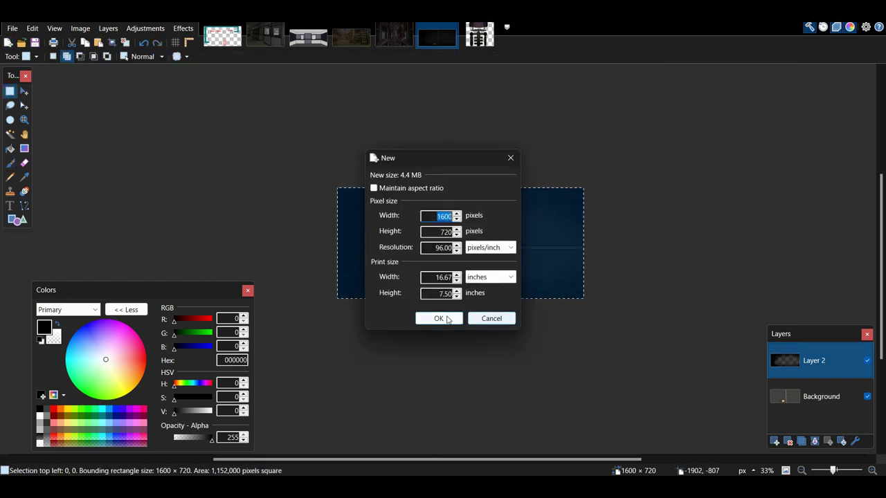
{"action": "left_click", "coordinate": [446, 317]}
{"action": "key", "text": "ctrl+v"}
Merge the shading into the room's background and save the image as Default in PNG format in the Cams folder.
{"action": "left_click", "coordinate": [436, 38]}
{"action": "left_click", "coordinate": [813, 441]}
{"action": "key", "text": "ctrl+s"}
{"action": "type", "text": "Def"}
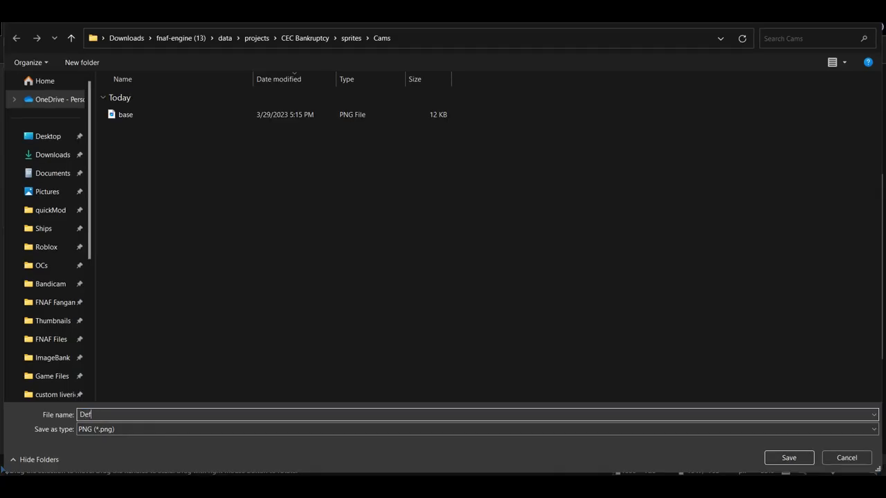
{"action": "type", "text": "ault"}
{"action": "key", "text": "Return"}
{"action": "key", "text": "Return"}
Close the saved room image, reopen the base image from the Cams folder and add a new layer.
{"action": "left_click", "coordinate": [479, 37]}
{"action": "left_click", "coordinate": [437, 37]}
{"action": "right_click", "coordinate": [438, 36]}
{"action": "left_click", "coordinate": [464, 71]}
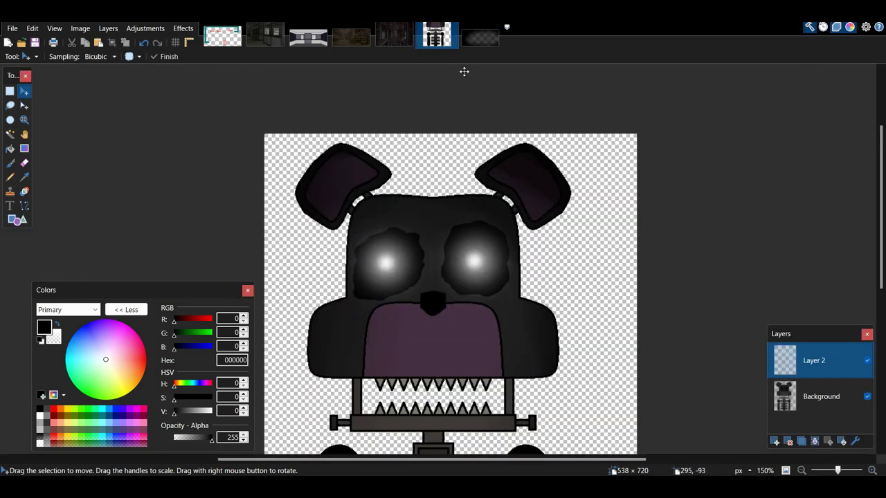
{"action": "key", "text": "ctrl+o"}
{"action": "left_click", "coordinate": [124, 132]}
{"action": "left_click", "coordinate": [786, 456]}
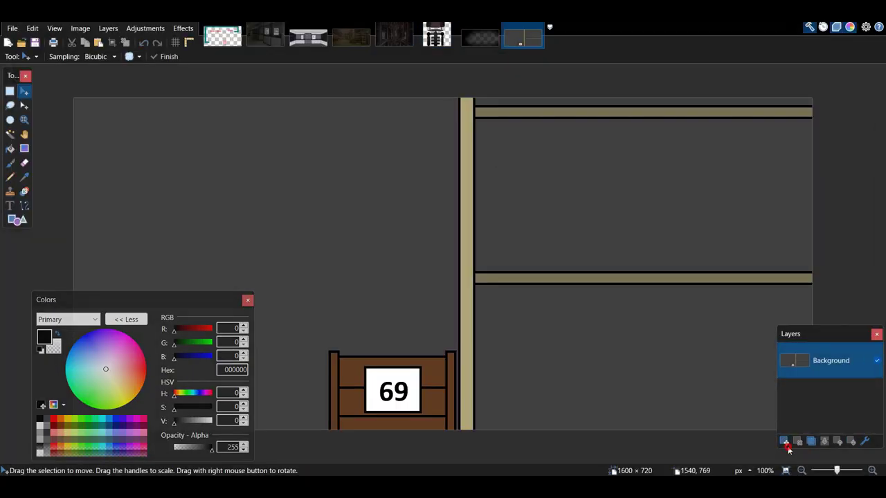
Copy the animatronic's Background layer and paste it into Layer 2 of the base room, standing in the left half beside the crate.
{"action": "left_click", "coordinate": [436, 37]}
{"action": "left_click", "coordinate": [795, 398]}
{"action": "left_click", "coordinate": [10, 91]}
{"action": "left_click_drag", "start_coordinate": [239, 114], "coordinate": [752, 385]}
{"action": "key", "text": "ctrl+c"}
{"action": "left_click", "coordinate": [515, 41]}
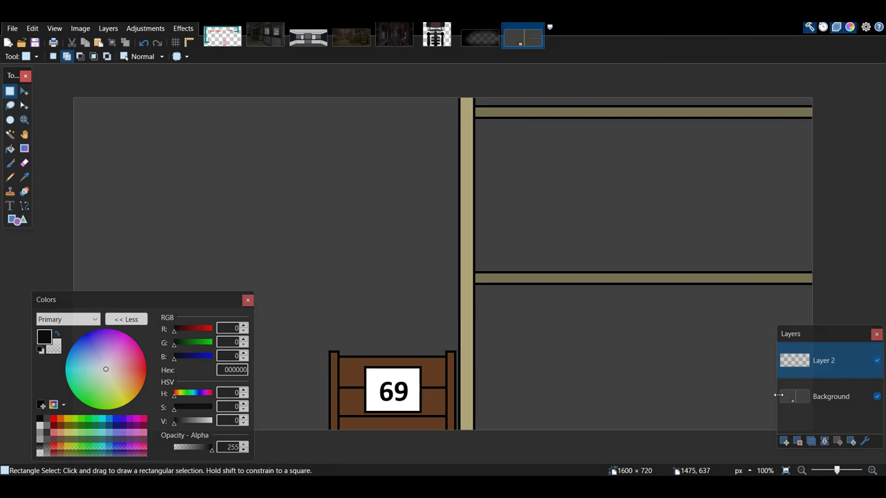
{"action": "key", "text": "ctrl+v"}
{"action": "left_click_drag", "start_coordinate": [261, 191], "coordinate": [316, 191]}
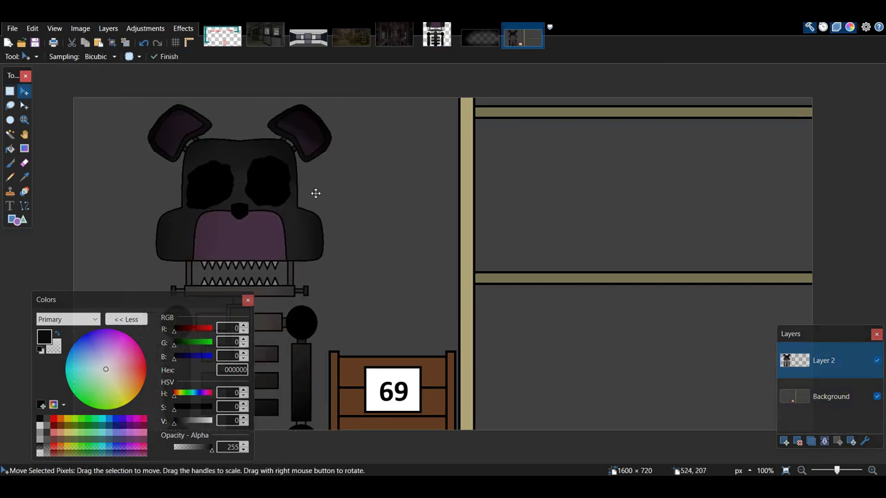
Copy the entire shading overlay and paste it over the room with the animatronic.
{"action": "left_click", "coordinate": [480, 38]}
{"action": "key", "text": "ctrl+a"}
{"action": "key", "text": "ctrl+c"}
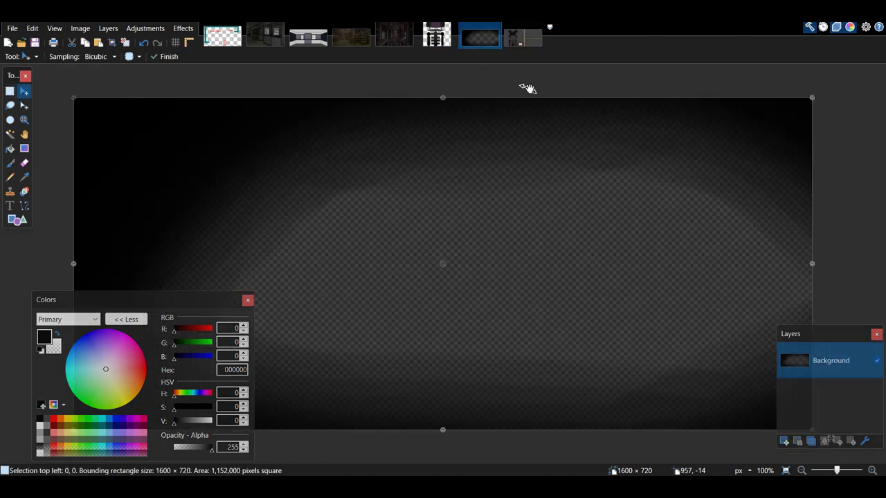
{"action": "left_click", "coordinate": [523, 38]}
{"action": "key", "text": "ctrl+v"}
Save the shading overlay image as lighting in PNG format in the Cams folder.
{"action": "left_click", "coordinate": [480, 38]}
{"action": "left_click", "coordinate": [11, 28]}
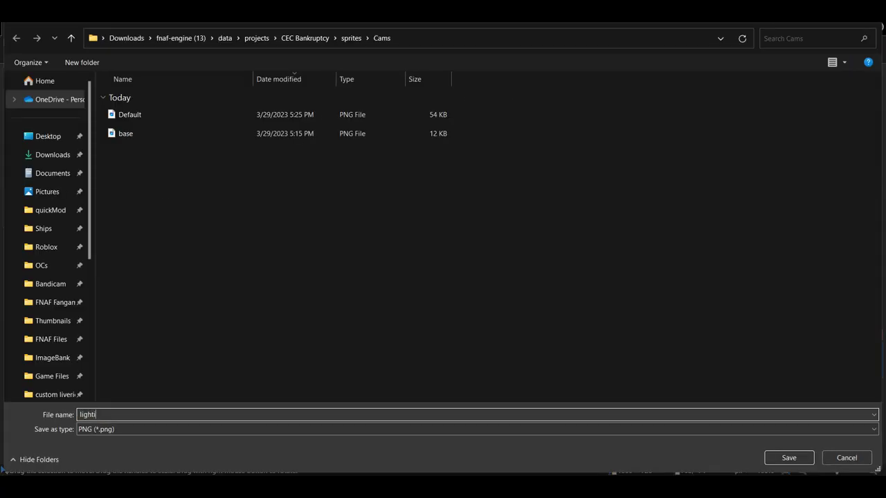
{"action": "type", "text": "ng"}
{"action": "key", "text": "Return"}
{"action": "left_click", "coordinate": [523, 342]}
Merge the layers of the animatronic room image and save it under the name Chu.
{"action": "left_click", "coordinate": [522, 47]}
{"action": "left_click", "coordinate": [12, 28]}
{"action": "left_click", "coordinate": [824, 442]}
{"action": "left_click", "coordinate": [824, 442]}
{"action": "left_click", "coordinate": [13, 29]}
{"action": "left_click", "coordinate": [52, 116]}
{"action": "type", "text": "Chu"}
{"action": "key", "text": "Return"}
{"action": "left_click", "coordinate": [524, 342]}
Undo the last merge, paste the artwork from the animatronic image into a new layer and shift it slightly right.
{"action": "key", "text": "ctrl+z"}
{"action": "left_click", "coordinate": [436, 36]}
{"action": "scroll", "coordinate": [649, 274], "scroll_direction": "up", "scroll_amount": 5}
{"action": "left_click", "coordinate": [523, 36]}
{"action": "key", "text": "ctrl+shift+v"}
{"action": "left_click_drag", "start_coordinate": [267, 219], "coordinate": [323, 222]}
Merge the pasted layer down and save the room as another version with its file name ending in 2.
{"action": "left_click", "coordinate": [824, 442]}
{"action": "left_click", "coordinate": [12, 29]}
{"action": "left_click", "coordinate": [52, 116]}
{"action": "left_click", "coordinate": [179, 414]}
{"action": "key", "text": "BackSpace"}
{"action": "type", "text": "2"}
{"action": "left_click", "coordinate": [789, 457]}
{"action": "left_click", "coordinate": [544, 343]}
Close the room image, create a new 1600 × 720 image and erase its whole background to transparency.
{"action": "right_click", "coordinate": [517, 40]}
{"action": "left_click", "coordinate": [535, 47]}
{"action": "left_click", "coordinate": [8, 43]}
{"action": "type", "text": "1600"}
{"action": "left_click", "coordinate": [433, 317]}
{"action": "left_click", "coordinate": [24, 164]}
{"action": "mouse_move", "coordinate": [696, 192]}
{"action": "left_mouse_down"}
{"action": "mouse_move", "coordinate": [494, 217]}
{"action": "mouse_move", "coordinate": [212, 275]}
{"action": "left_mouse_up"}
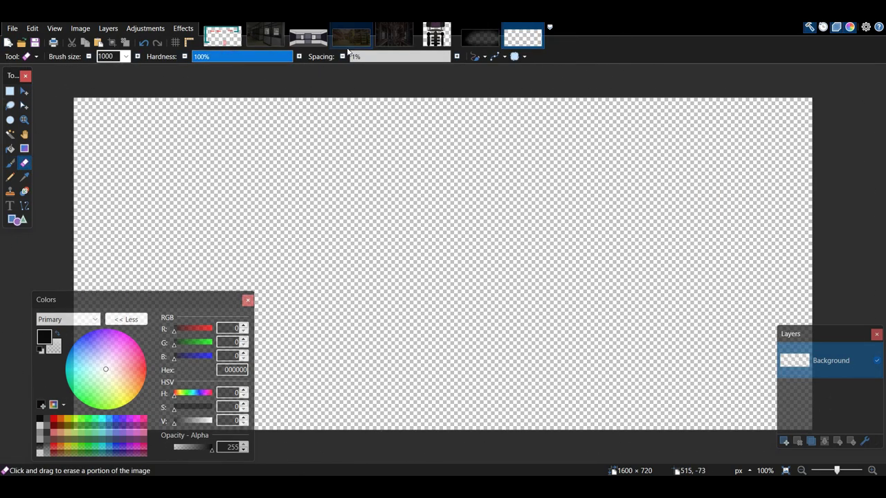
Close the yellowish room image and return to the blank canvas.
{"action": "right_click", "coordinate": [350, 42]}
{"action": "left_click", "coordinate": [366, 48]}
{"action": "left_click", "coordinate": [395, 120]}
{"action": "left_click", "coordinate": [350, 40]}
{"action": "left_click", "coordinate": [480, 39]}
Set the outline width to 5 and draw a black slanted line across the canvas's lower right corner.
{"action": "left_click", "coordinate": [17, 220]}
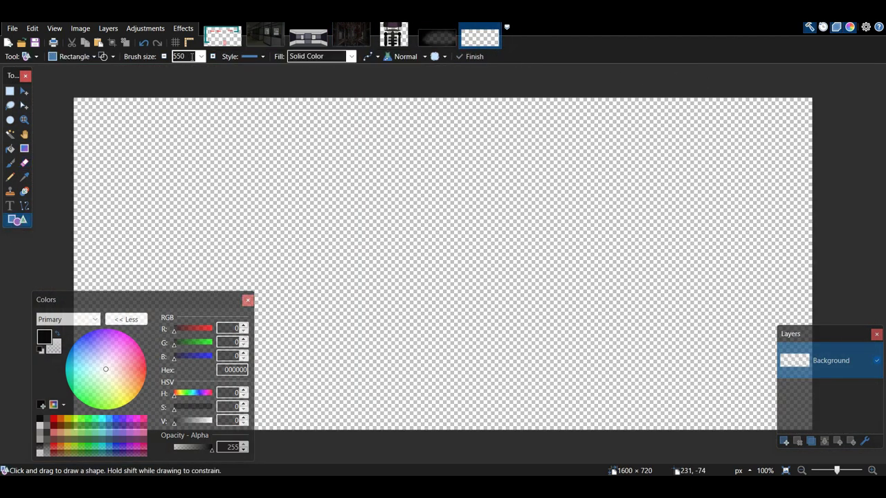
{"action": "double_click", "coordinate": [193, 57]}
{"action": "type", "text": "5"}
{"action": "left_click_drag", "start_coordinate": [132, 299], "coordinate": [31, 382]}
{"action": "left_click", "coordinate": [24, 205]}
{"action": "left_click", "coordinate": [361, 42]}
{"action": "left_click", "coordinate": [487, 43]}
{"action": "left_click_drag", "start_coordinate": [832, 332], "coordinate": [501, 461]}
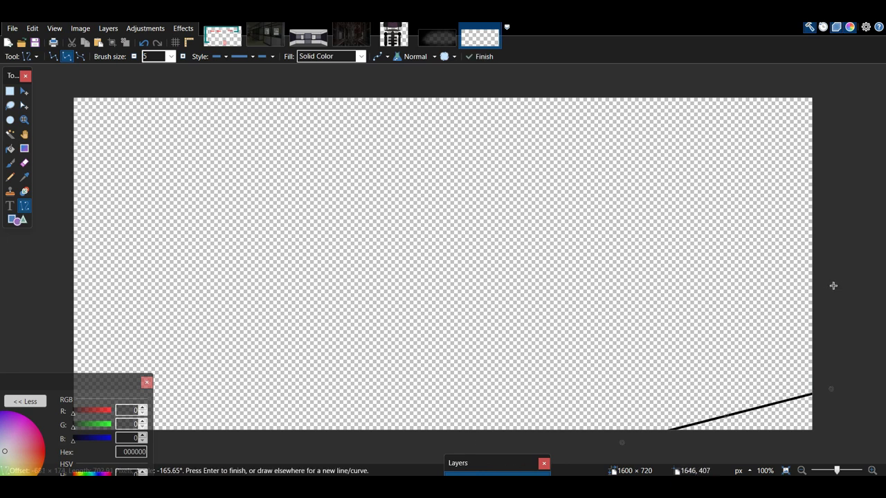
Draw two pairs of parallel diagonal black lines across the canvas as upper and lower beams, following the industrial reference photo.
{"action": "left_click", "coordinate": [352, 36]}
{"action": "left_click", "coordinate": [480, 36]}
{"action": "left_click_drag", "start_coordinate": [833, 258], "coordinate": [92, 430]}
{"action": "left_click", "coordinate": [351, 36]}
{"action": "left_click", "coordinate": [479, 36]}
Select the wall area around the beams and try drawing narrow vertical posts between them with the Rectangle shape.
{"action": "left_click", "coordinate": [10, 135]}
{"action": "left_click", "coordinate": [67, 56]}
{"action": "left_click", "coordinate": [164, 265]}
{"action": "left_click", "coordinate": [24, 206]}
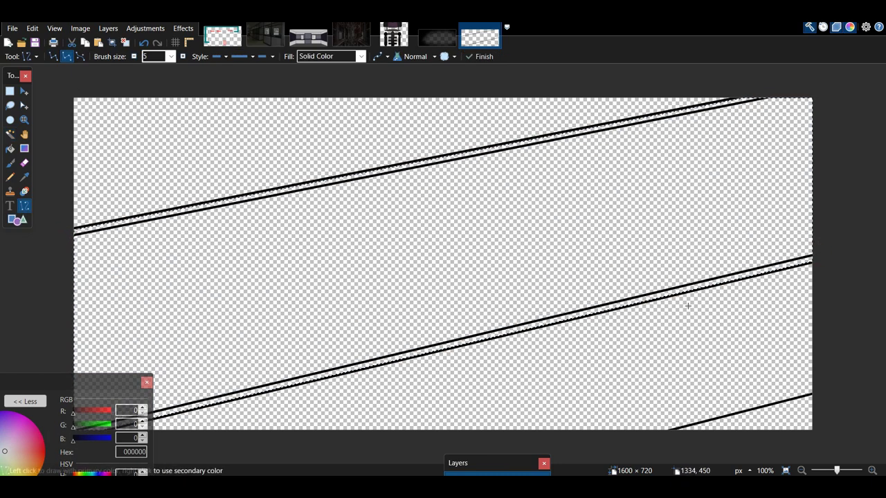
{"action": "left_click", "coordinate": [22, 221]}
{"action": "left_click_drag", "start_coordinate": [627, 304], "coordinate": [633, 75]}
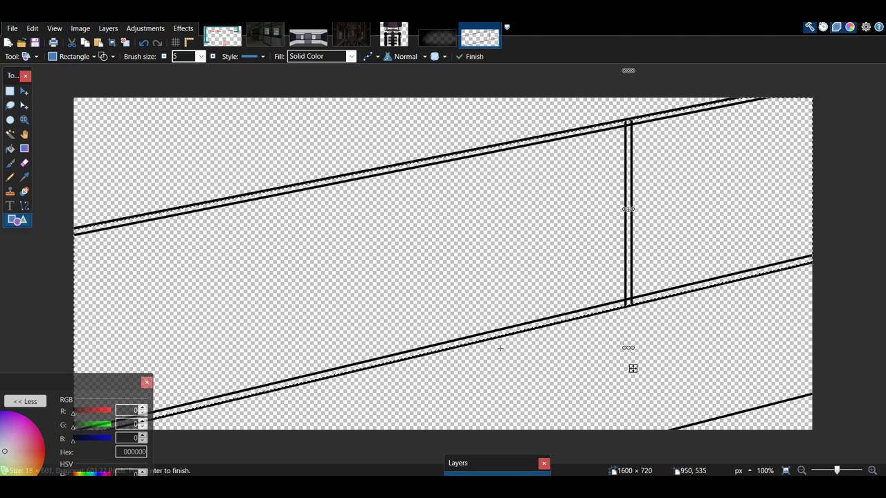
Try to draw a grid of slanted and vertical window bars between the two posts.
{"action": "key", "text": "o"}
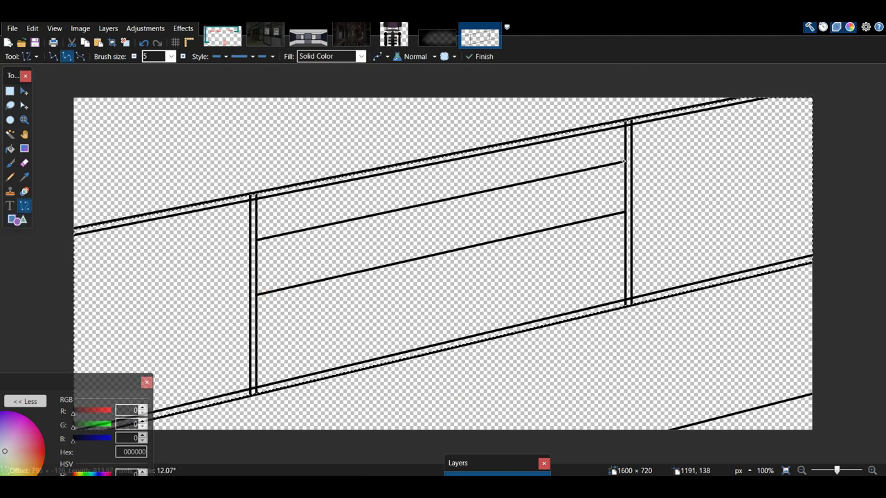
{"action": "left_click_drag", "start_coordinate": [645, 244], "coordinate": [645, 250]}
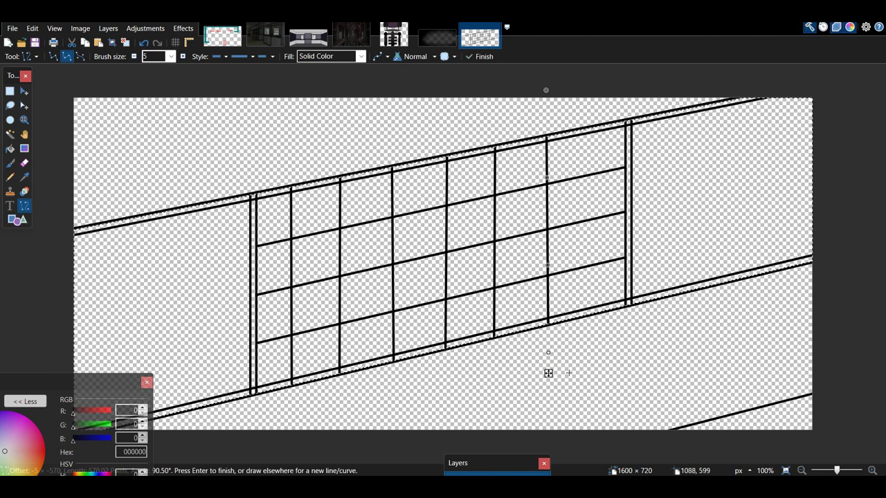
{"action": "scroll", "coordinate": [443, 263], "scroll_direction": "up", "scroll_amount": 1}
{"action": "left_click", "coordinate": [24, 163]}
{"action": "scroll", "coordinate": [196, 130], "scroll_direction": "up", "scroll_amount": 2}
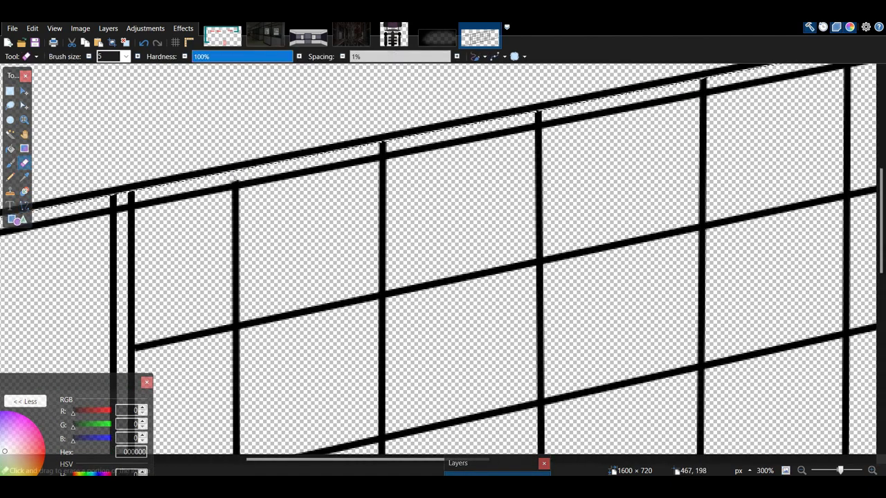
{"action": "scroll", "coordinate": [464, 222], "scroll_direction": "down", "scroll_amount": 4}
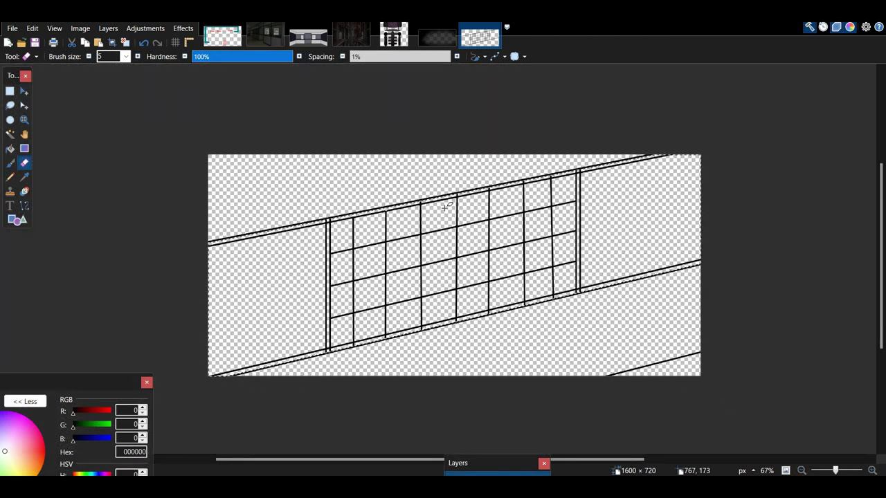
Undo the window bars and both vertical posts.
{"action": "key", "text": "ctrl+z"}
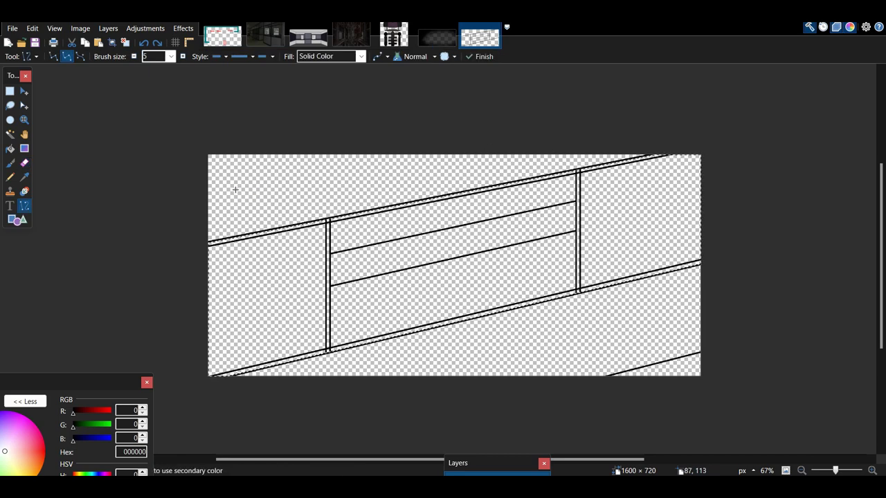
{"action": "scroll", "coordinate": [465, 341], "scroll_direction": "up", "scroll_amount": 3}
{"action": "key", "text": "o"}
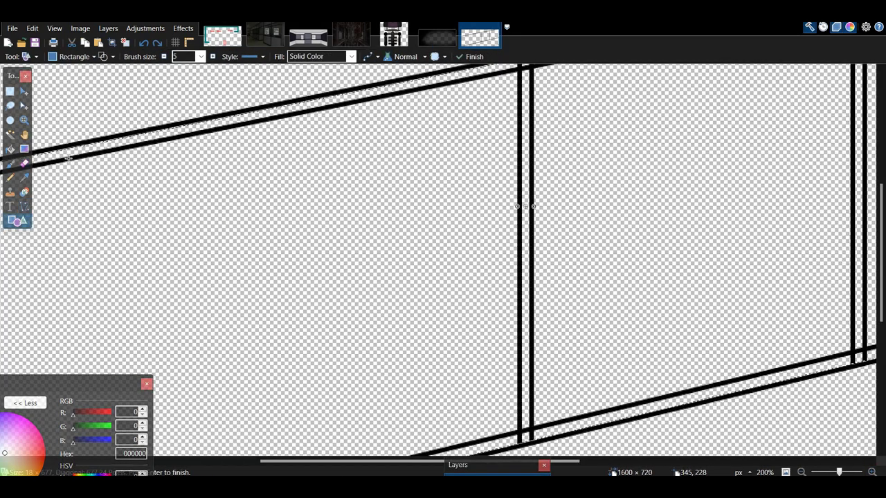
Clear the selection and select the wall area between the two beams with the Magic Wand at 81% tolerance.
{"action": "left_click", "coordinate": [10, 135]}
{"action": "left_click", "coordinate": [302, 198]}
{"action": "left_click", "coordinate": [316, 58]}
{"action": "left_click", "coordinate": [318, 58]}
{"action": "key", "text": "ctrl+d"}
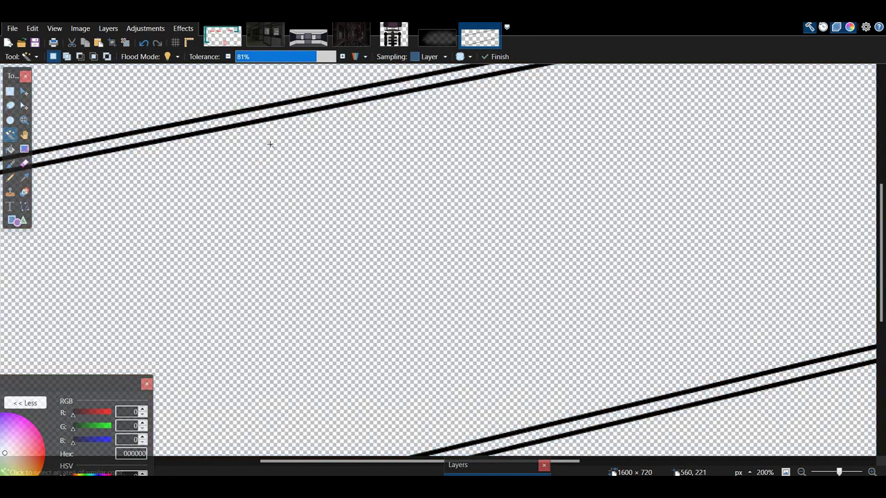
{"action": "left_click", "coordinate": [257, 182]}
Draw two narrow vertical posts between the beams as the sides of the window frame.
{"action": "left_click", "coordinate": [801, 471]}
{"action": "left_click", "coordinate": [801, 472]}
{"action": "left_click", "coordinate": [17, 220]}
{"action": "left_click_drag", "start_coordinate": [247, 425], "coordinate": [248, 426]}
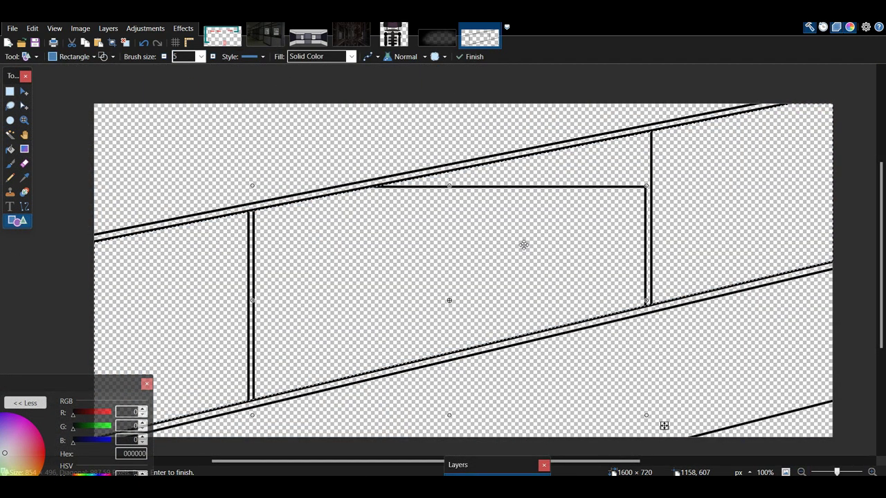
Divide the window frame into panes with three slanted lines and seven vertical lines.
{"action": "left_click", "coordinate": [25, 206]}
{"action": "left_click_drag", "start_coordinate": [254, 305], "coordinate": [414, 274]}
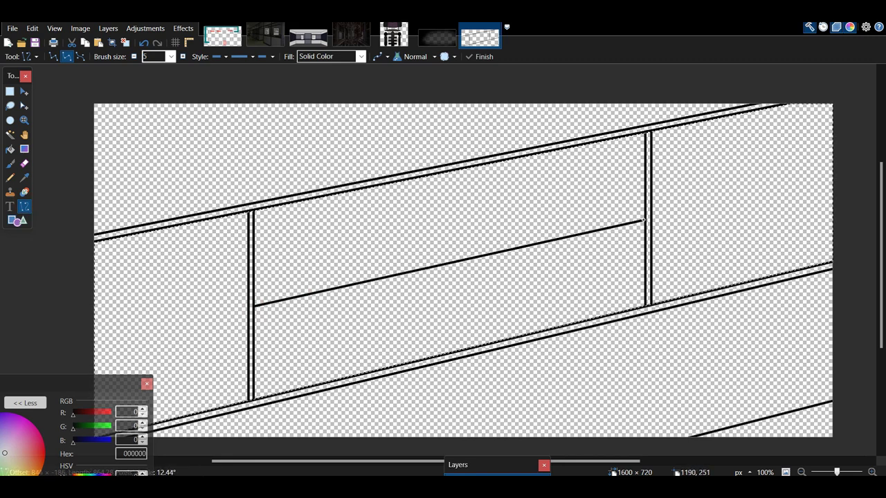
{"action": "left_click", "coordinate": [17, 220]}
{"action": "left_click_drag", "start_coordinate": [356, 406], "coordinate": [557, 127]}
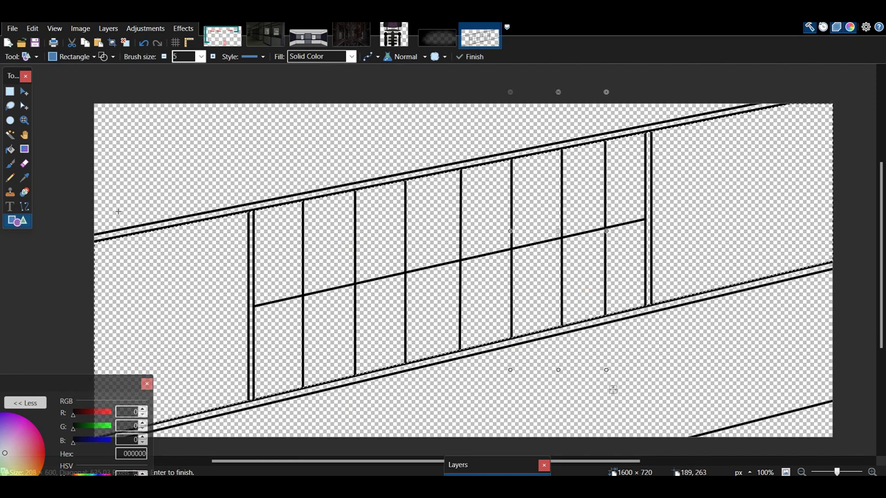
{"action": "key", "text": "o"}
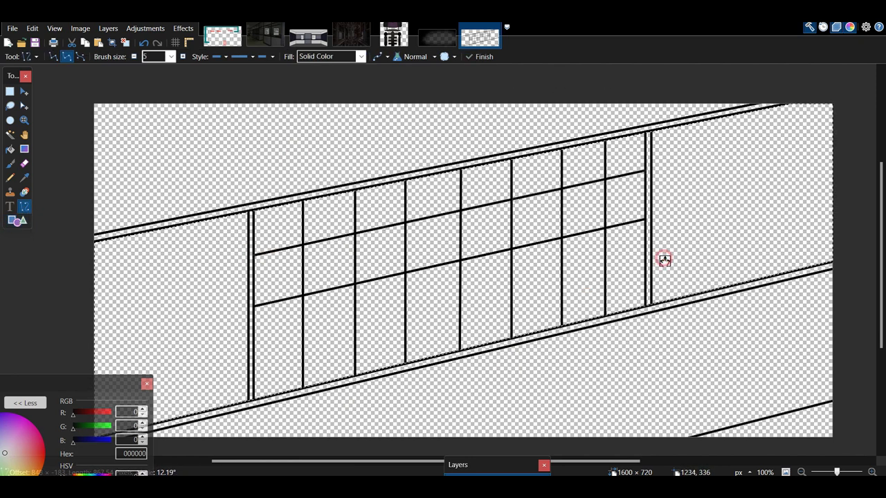
Sample a dark brown from the industrial reference photo and raise its brightness value to 35.
{"action": "left_click", "coordinate": [11, 138]}
{"action": "left_click", "coordinate": [351, 35]}
{"action": "left_click", "coordinate": [25, 178]}
{"action": "left_click", "coordinate": [213, 322]}
{"action": "left_click", "coordinate": [479, 36]}
{"action": "left_click_drag", "start_coordinate": [69, 384], "coordinate": [282, 235]}
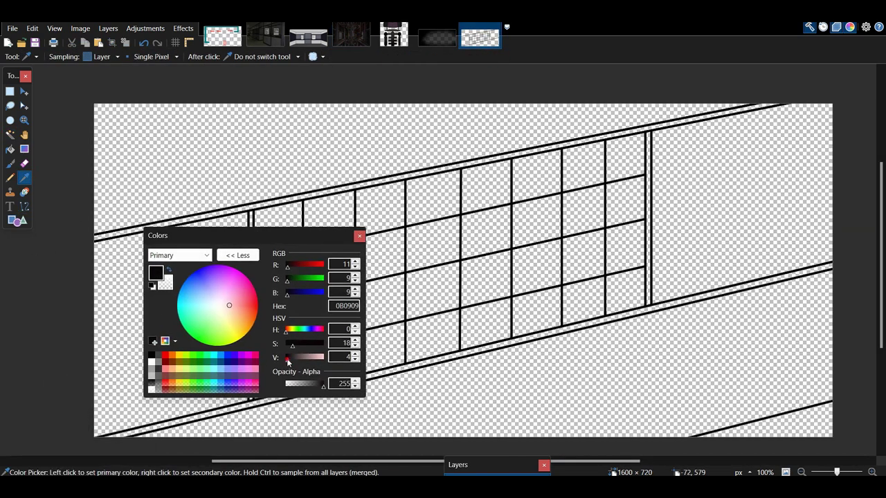
{"action": "left_click_drag", "start_coordinate": [288, 361], "coordinate": [300, 360]}
Select the wall areas around the beams and window and fill them with brown 594949.
{"action": "left_click", "coordinate": [10, 135]}
{"action": "left_click", "coordinate": [60, 57]}
{"action": "left_click", "coordinate": [121, 305]}
{"action": "left_click", "coordinate": [324, 133]}
{"action": "left_click", "coordinate": [665, 383]}
{"action": "left_click", "coordinate": [10, 149]}
{"action": "left_click", "coordinate": [686, 337]}
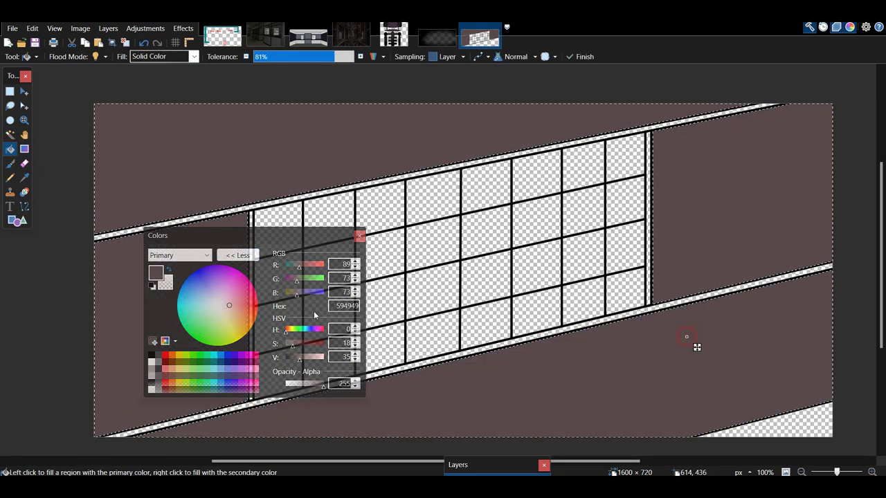
Sample a girder tone from the industrial reference photo and set the primary colour to F2CFBA.
{"action": "key", "text": "ctrl+shift+Tab"}
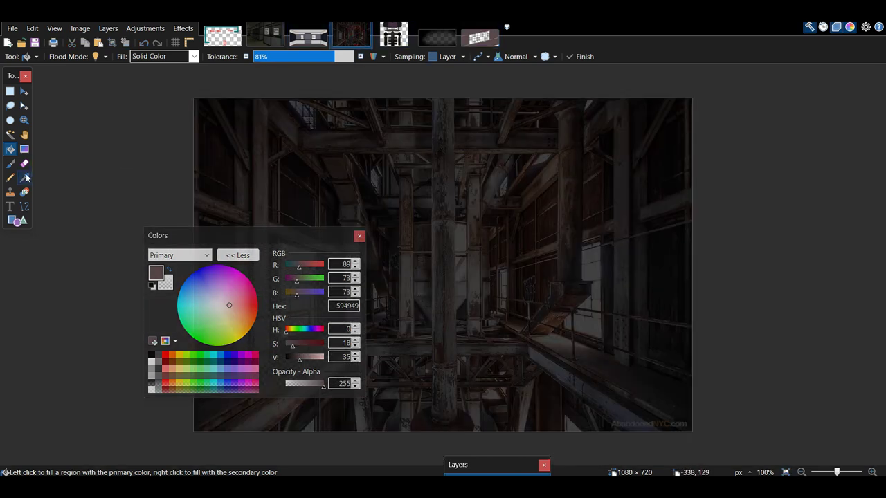
{"action": "left_click", "coordinate": [24, 178]}
{"action": "left_click", "coordinate": [376, 317]}
{"action": "left_click", "coordinate": [479, 37]}
Select the interiors of both diagonal beams and both vertical window posts with the Magic Wand.
{"action": "left_click", "coordinate": [10, 135]}
{"action": "left_click", "coordinate": [307, 198]}
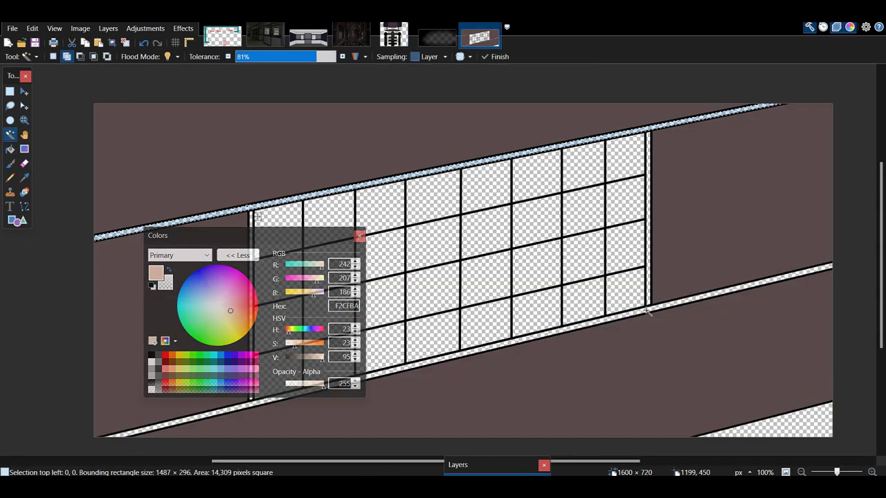
{"action": "left_click", "coordinate": [645, 311]}
{"action": "left_click", "coordinate": [647, 299]}
{"action": "left_click_drag", "start_coordinate": [235, 235], "coordinate": [29, 381]}
{"action": "left_click", "coordinate": [250, 380]}
Paint the selected beams and window posts with colour F2CFBA at 100% brush hardness.
{"action": "left_click", "coordinate": [11, 163]}
{"action": "scroll", "coordinate": [107, 61], "scroll_direction": "down", "scroll_amount": 10}
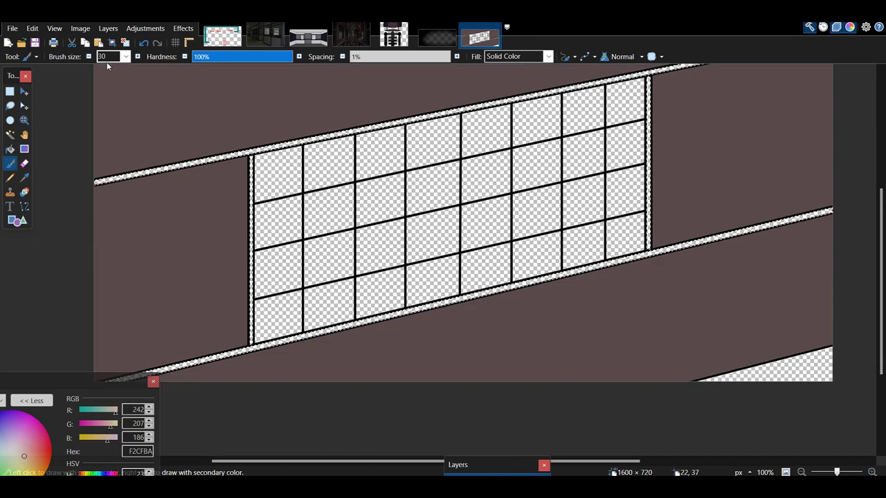
{"action": "scroll", "coordinate": [138, 138], "scroll_direction": "up", "scroll_amount": 3}
{"action": "left_click_drag", "start_coordinate": [200, 193], "coordinate": [659, 198]}
Select all the window panes with the Magic Wand and fill them with dark navy.
{"action": "key", "text": "s"}
{"action": "left_click", "coordinate": [283, 192]}
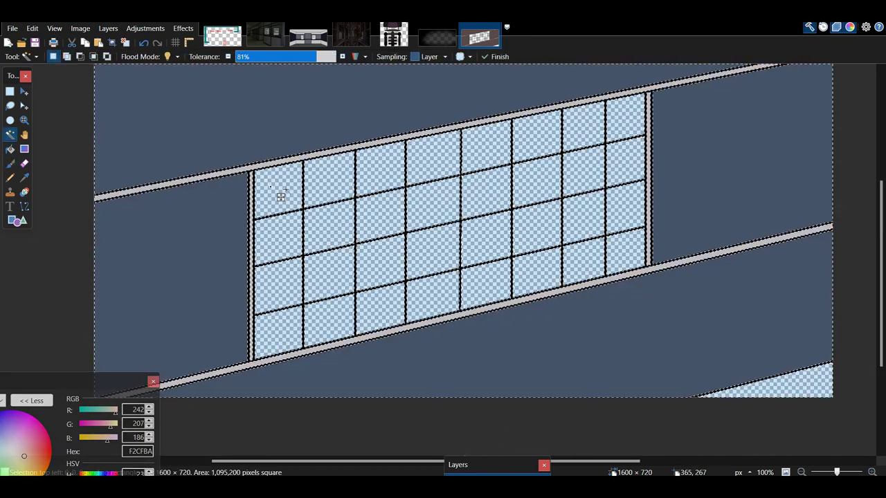
{"action": "left_click", "coordinate": [336, 190], "text": "ctrl"}
{"action": "left_click", "coordinate": [277, 250]}
{"action": "left_click", "coordinate": [377, 311]}
{"action": "left_click", "coordinate": [443, 299]}
{"action": "left_click", "coordinate": [618, 207]}
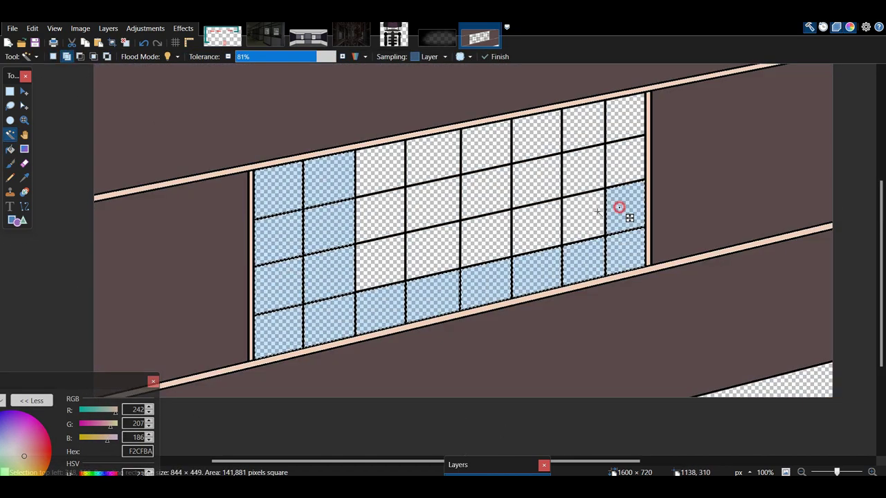
{"action": "left_click", "coordinate": [600, 211]}
{"action": "left_click", "coordinate": [384, 214]}
{"action": "left_click", "coordinate": [431, 209]}
{"action": "left_click", "coordinate": [494, 191]}
{"action": "left_click_drag", "start_coordinate": [504, 201], "coordinate": [632, 109]}
{"action": "key", "text": "x"}
{"action": "key", "text": "BackSpace"}
{"action": "key", "text": "b"}
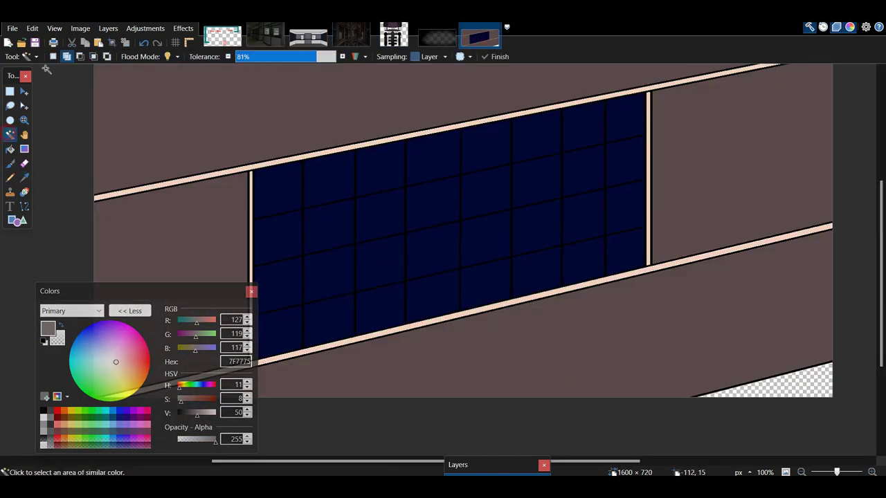
Select the empty floor triangle at the room's lower-right corner and fill it with grey 7F7775.
{"action": "left_click", "coordinate": [777, 397]}
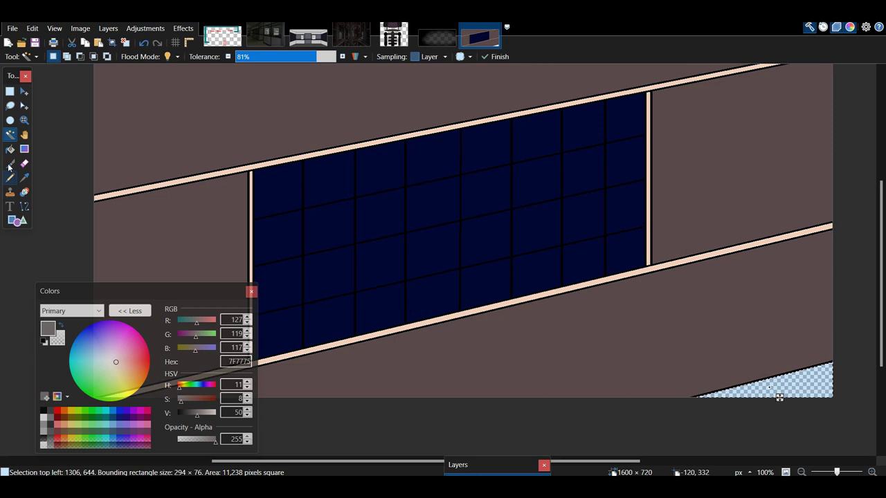
{"action": "key", "text": "BackSpace"}
{"action": "key", "text": "b"}
Add a layer above the room and paint black shading over it with a soft brush at 0% hardness, darkening the edges most.
{"action": "left_click", "coordinate": [801, 472]}
{"action": "left_click", "coordinate": [801, 472]}
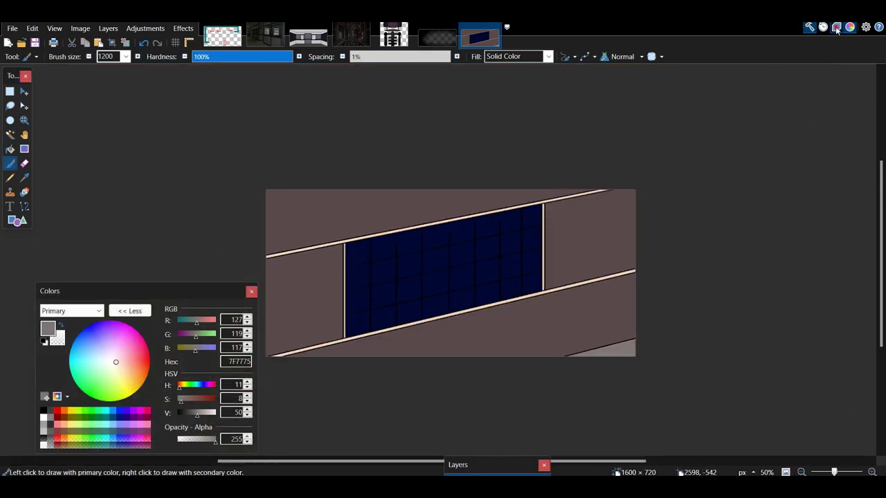
{"action": "left_click", "coordinate": [837, 27]}
{"action": "left_click", "coordinate": [836, 27]}
{"action": "left_click_drag", "start_coordinate": [496, 358], "coordinate": [774, 299]}
{"action": "left_click", "coordinate": [729, 407]}
{"action": "left_click", "coordinate": [43, 440]}
{"action": "mouse_move", "coordinate": [332, 276]}
{"action": "left_mouse_down"}
{"action": "mouse_move", "coordinate": [553, 267]}
{"action": "mouse_move", "coordinate": [118, 107]}
{"action": "left_mouse_up"}
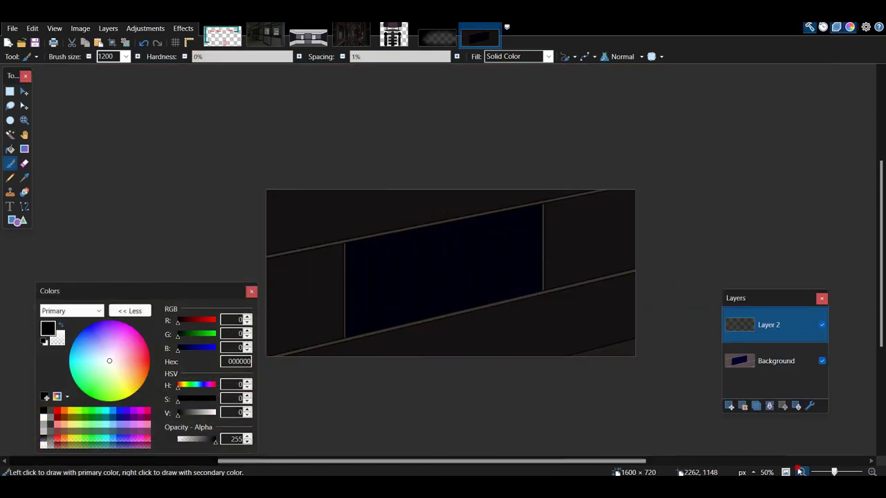
{"action": "key", "text": "ctrl+minus"}
{"action": "mouse_move", "coordinate": [403, 115]}
{"action": "left_mouse_down"}
{"action": "mouse_move", "coordinate": [647, 216]}
{"action": "mouse_move", "coordinate": [609, 152]}
{"action": "mouse_move", "coordinate": [421, 129]}
{"action": "mouse_move", "coordinate": [261, 189]}
{"action": "mouse_move", "coordinate": [240, 314]}
{"action": "mouse_move", "coordinate": [258, 177]}
{"action": "mouse_move", "coordinate": [354, 410]}
{"action": "mouse_move", "coordinate": [514, 406]}
{"action": "left_mouse_up"}
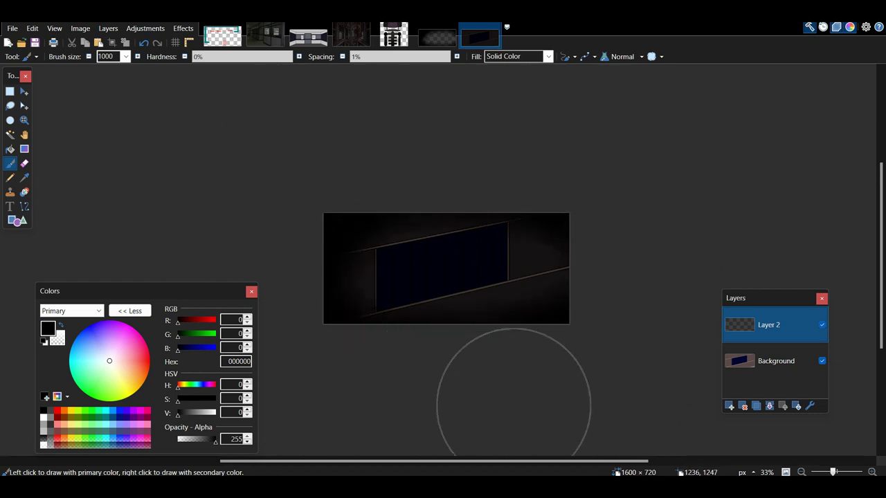
Copy the shading layer into a new 1600 × 720 image and save it as lighting in the Cams/2 folder.
{"action": "left_click", "coordinate": [10, 92]}
{"action": "key", "text": "ctrl+a"}
{"action": "key", "text": "ctrl+c"}
{"action": "left_click", "coordinate": [8, 43]}
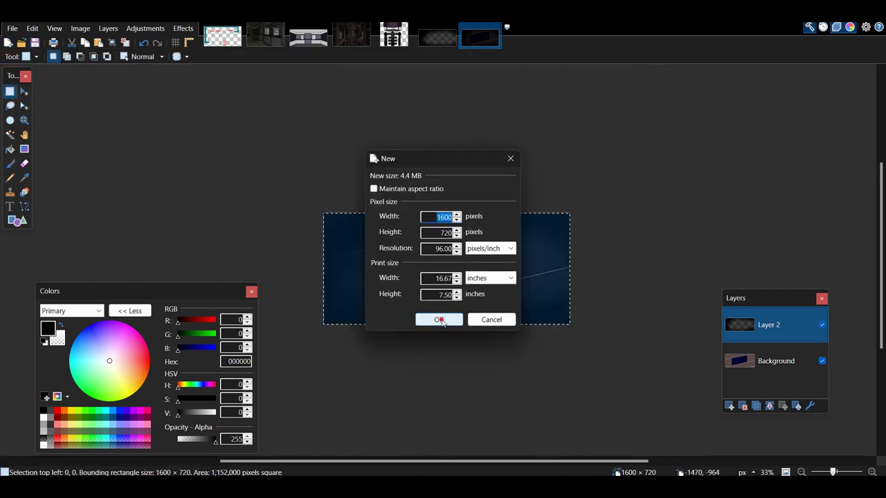
{"action": "left_click", "coordinate": [440, 319]}
{"action": "key", "text": "ctrl+v"}
{"action": "left_click", "coordinate": [12, 29]}
{"action": "left_click", "coordinate": [53, 117]}
{"action": "type", "text": "dark"}
{"action": "key", "text": "Return"}
{"action": "key", "text": "Return"}
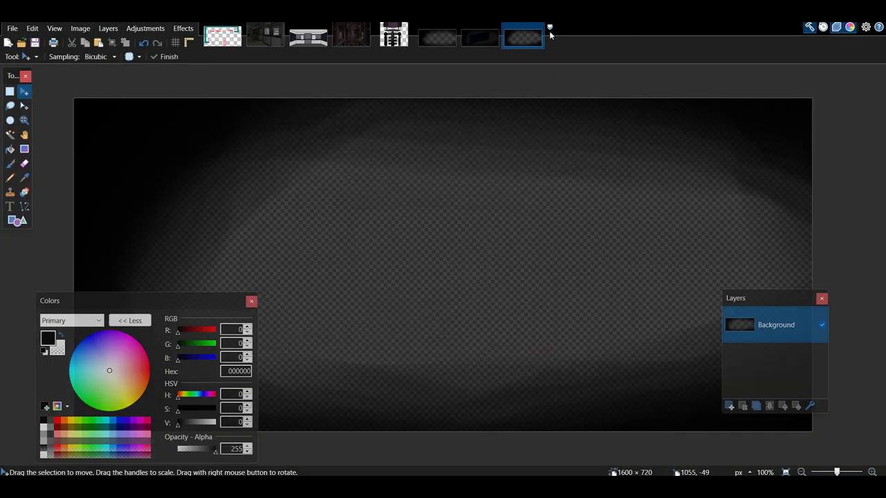
Close the lighting image and save the room image as the PNG base in the Cams/2 folder.
{"action": "right_click", "coordinate": [520, 33]}
{"action": "left_click", "coordinate": [542, 64]}
{"action": "key", "text": "ctrl+shift+s"}
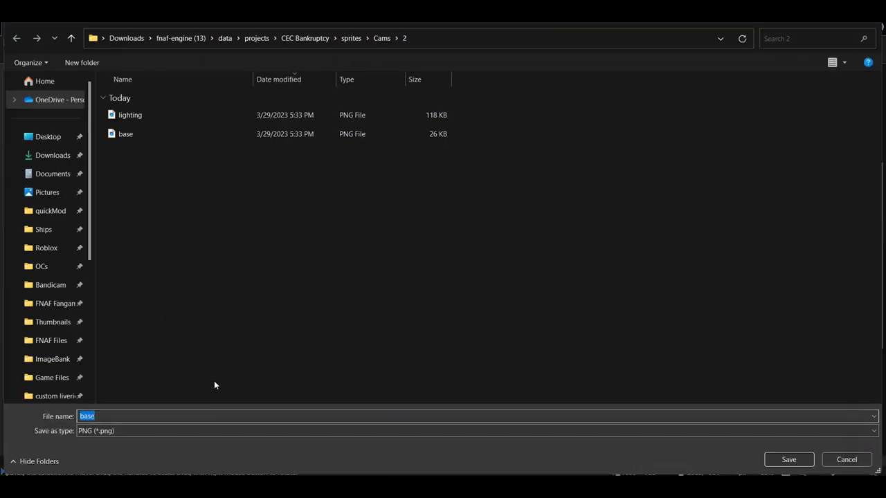
{"action": "key", "text": "Return"}
{"action": "key", "text": "Return"}
Open the saved camera room images from the Cams folder.
{"action": "left_click", "coordinate": [452, 29]}
{"action": "key", "text": "ctrl+o"}
{"action": "left_click", "coordinate": [265, 153]}
{"action": "left_click", "coordinate": [264, 176]}
{"action": "left_click_drag", "start_coordinate": [361, 162], "coordinate": [312, 135]}
{"action": "left_click", "coordinate": [784, 461]}
{"action": "left_click", "coordinate": [394, 35]}
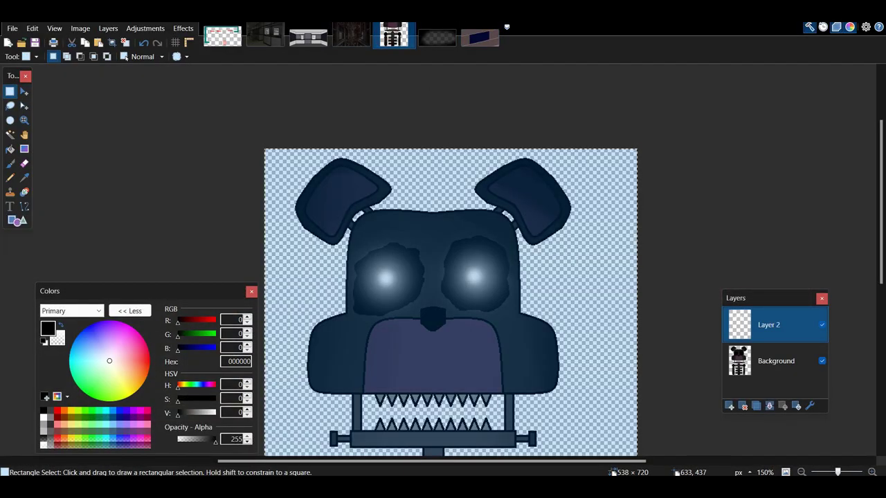
{"action": "double_click", "coordinate": [801, 472]}
{"action": "left_click", "coordinate": [775, 361]}
{"action": "left_click", "coordinate": [8, 43]}
{"action": "left_click", "coordinate": [431, 315]}
{"action": "key", "text": "ctrl+v"}
{"action": "key", "text": "ctrl+shift+n"}
{"action": "left_click", "coordinate": [393, 34]}
{"action": "left_click", "coordinate": [769, 325]}
{"action": "left_click", "coordinate": [522, 34]}
{"action": "key", "text": "ctrl+v"}
{"action": "right_click", "coordinate": [519, 37]}
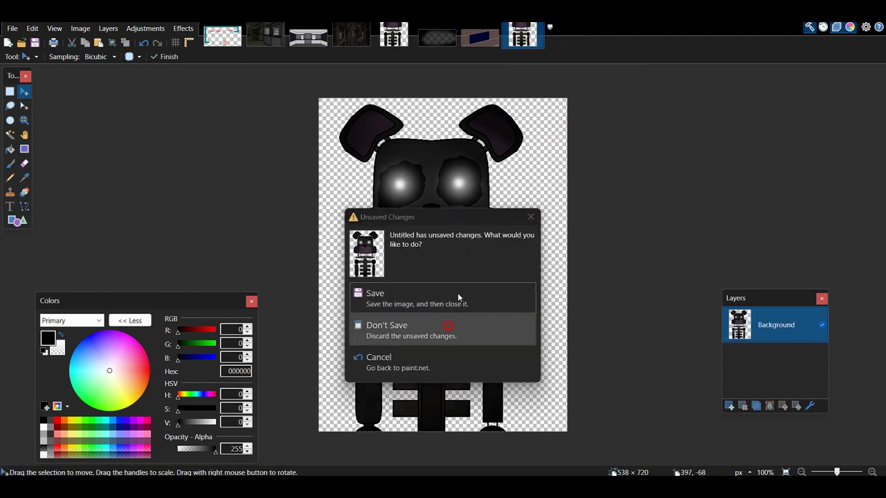
{"action": "left_click", "coordinate": [554, 45]}
{"action": "left_click", "coordinate": [453, 326]}
Add a layer to the room and paste the eyeless animatronic body at the right end, top-left corner at about 1021, 108.
{"action": "key", "text": "ctrl+shift+n"}
{"action": "left_click", "coordinate": [393, 36]}
{"action": "left_click", "coordinate": [775, 361]}
{"action": "left_click", "coordinate": [480, 38]}
{"action": "key", "text": "ctrl+v"}
{"action": "left_click_drag", "start_coordinate": [264, 229], "coordinate": [734, 280]}
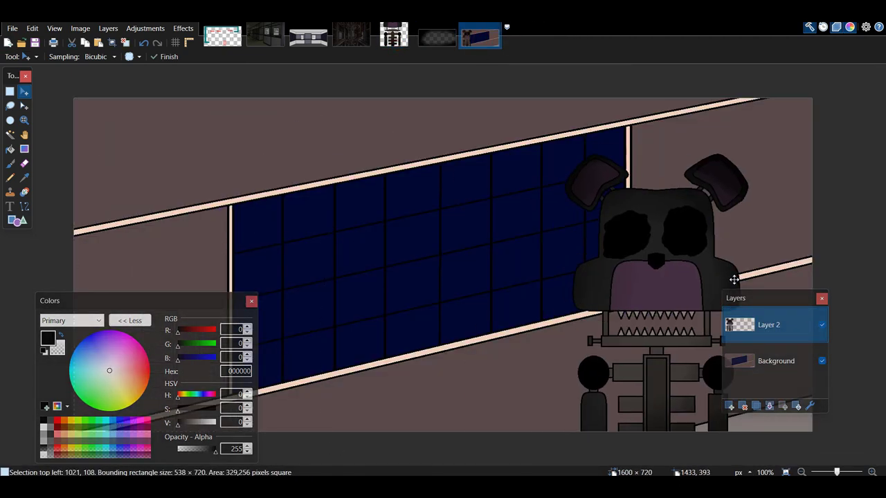
{"action": "key", "text": "ctrl+d"}
Add a layer above the animatronic and paste the lighting image onto it.
{"action": "left_click", "coordinate": [729, 406]}
{"action": "left_click", "coordinate": [437, 39]}
{"action": "left_click", "coordinate": [479, 39]}
{"action": "key", "text": "ctrl+v"}
{"action": "key", "text": "ctrl+d"}
Add a layer beneath the lighting and copy the glowing eyes layer from the animatronic image.
{"action": "left_click", "coordinate": [769, 360]}
{"action": "left_click", "coordinate": [730, 406]}
{"action": "left_click", "coordinate": [394, 35]}
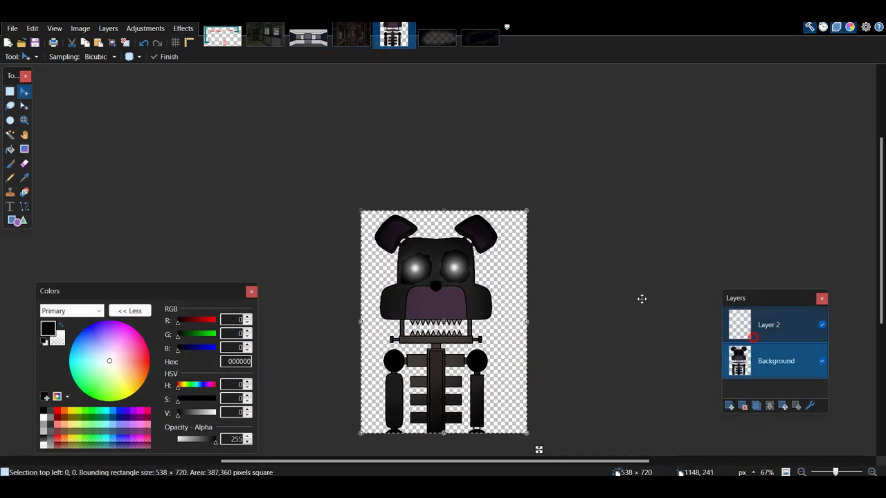
{"action": "left_click", "coordinate": [769, 325]}
{"action": "key", "text": "ctrl+c"}
Try to place the copied glowing eyes on the animatronic beneath the lighting layer.
{"action": "left_click", "coordinate": [480, 37]}
{"action": "key", "text": "ctrl+v"}
{"action": "left_click_drag", "start_coordinate": [407, 241], "coordinate": [595, 271]}
{"action": "key", "text": "ctrl+z"}
{"action": "key", "text": "ctrl+z"}
{"action": "key", "text": "ctrl+z"}
Add a layer above the lighting and paste the glowing eyes over the animatronic's eye sockets.
{"action": "left_click", "coordinate": [767, 315]}
{"action": "left_click", "coordinate": [729, 406]}
{"action": "key", "text": "ctrl+v"}
{"action": "left_click_drag", "start_coordinate": [273, 195], "coordinate": [733, 247]}
{"action": "key", "text": "ctrl+d"}
Save the composed room image as Chuck in the Cams/2 folder, flattening its layers.
{"action": "left_click", "coordinate": [13, 29]}
{"action": "left_click", "coordinate": [50, 117]}
{"action": "left_click", "coordinate": [50, 119]}
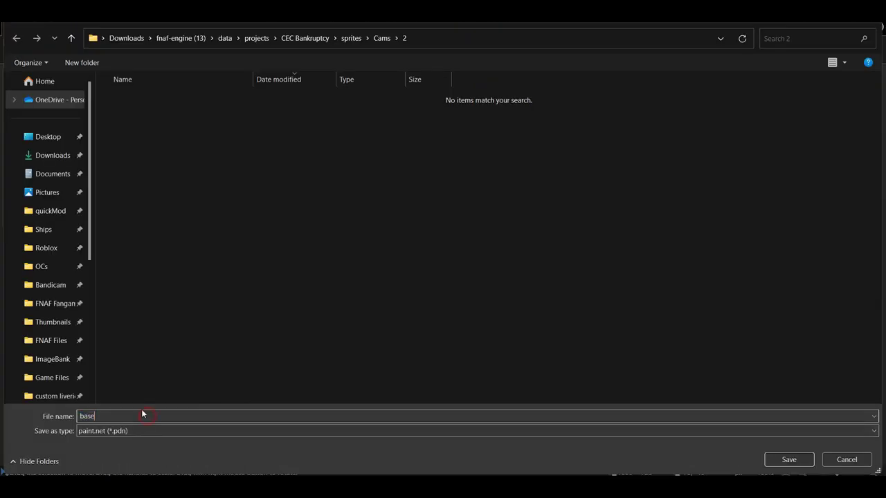
{"action": "type", "text": "Chuck"}
{"action": "key", "text": "Return"}
{"action": "left_click", "coordinate": [533, 338]}
{"action": "left_click", "coordinate": [421, 249]}
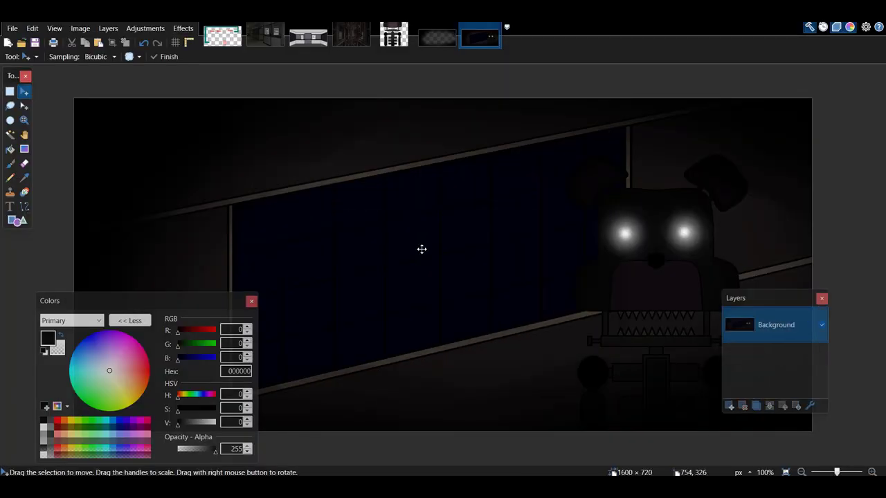
Close the Chuck room image and the lighting image, discarding the unsaved lighting changes.
{"action": "right_click", "coordinate": [478, 38]}
{"action": "left_click", "coordinate": [484, 122]}
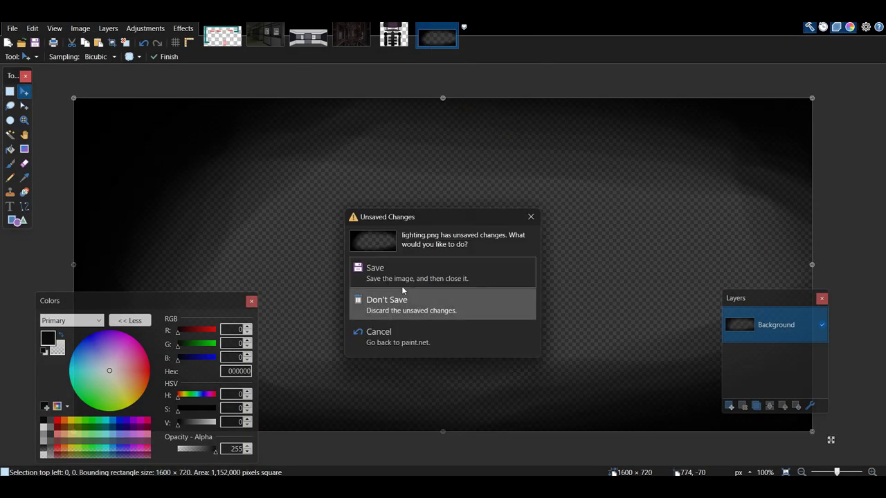
{"action": "left_click", "coordinate": [402, 302]}
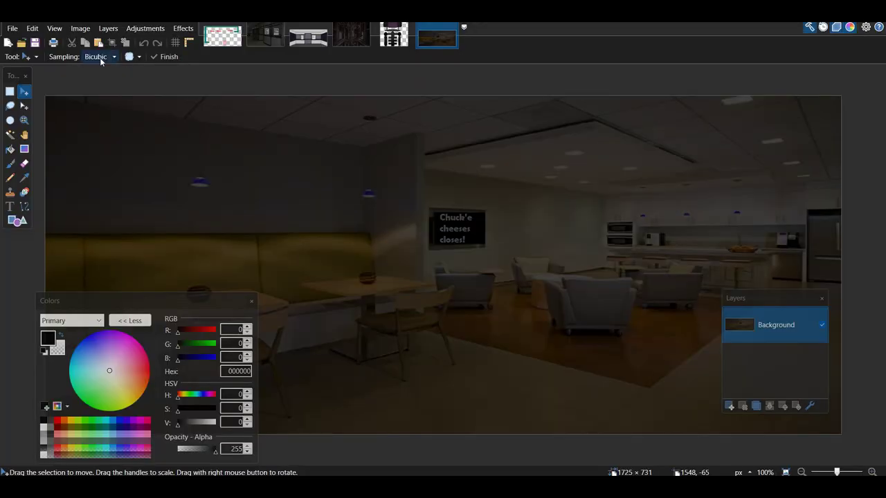
Create a new 1600 × 720 image and erase its whole background to transparency with a size 1000 eraser.
{"action": "key", "text": "ctrl+n"}
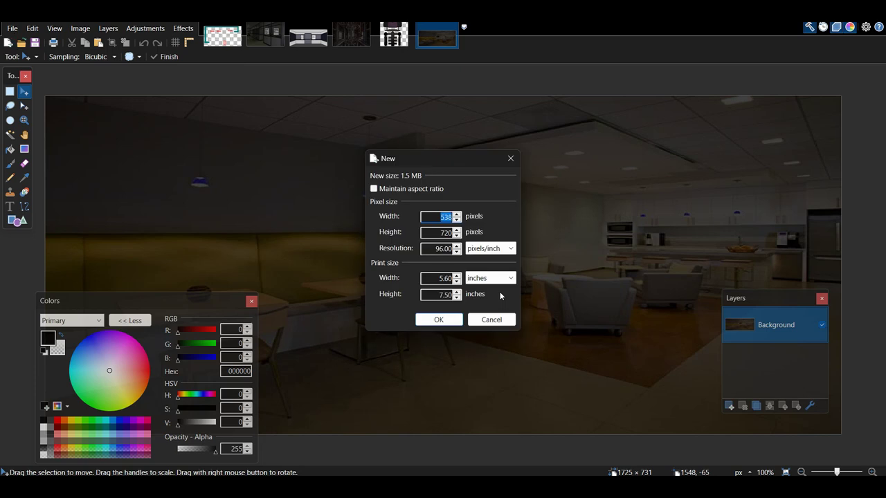
{"action": "left_click", "coordinate": [439, 319]}
{"action": "key", "text": "e"}
{"action": "mouse_move", "coordinate": [164, 108]}
{"action": "left_mouse_down"}
{"action": "mouse_move", "coordinate": [124, 159]}
{"action": "mouse_move", "coordinate": [665, 14]}
{"action": "mouse_move", "coordinate": [761, 173]}
{"action": "left_mouse_up"}
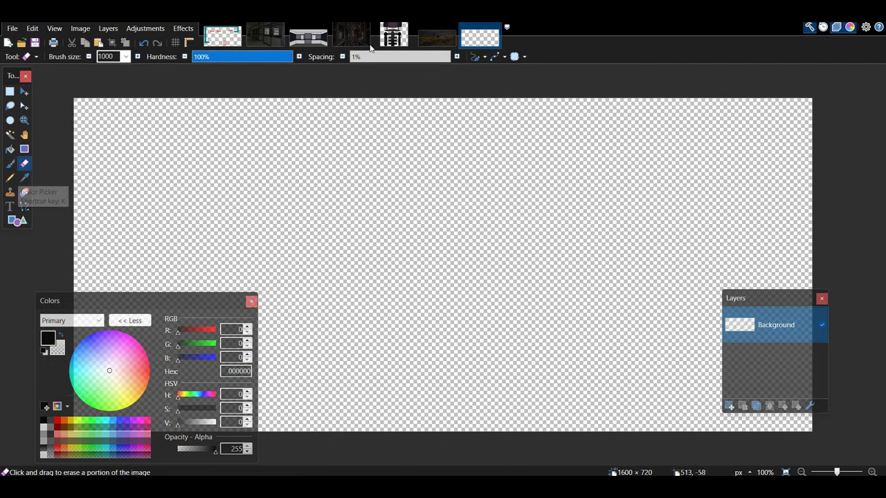
Draw a table at the canvas's lower left with size 5 rectangle outlines, with a long top and legs about 33 × 144 px.
{"action": "left_click", "coordinate": [436, 40]}
{"action": "left_click", "coordinate": [481, 39]}
{"action": "left_click", "coordinate": [14, 221]}
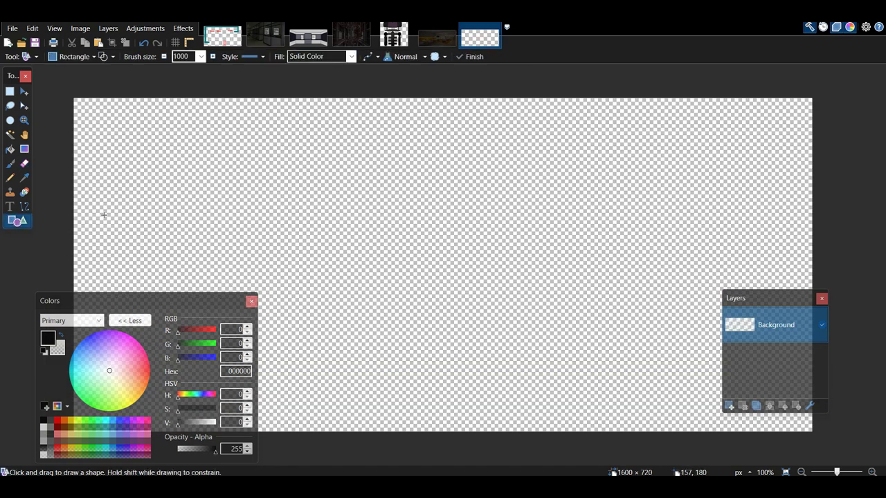
{"action": "mouse_move", "coordinate": [253, 218]}
{"action": "left_mouse_down"}
{"action": "mouse_move", "coordinate": [383, 209]}
{"action": "mouse_move", "coordinate": [472, 361]}
{"action": "left_mouse_up"}
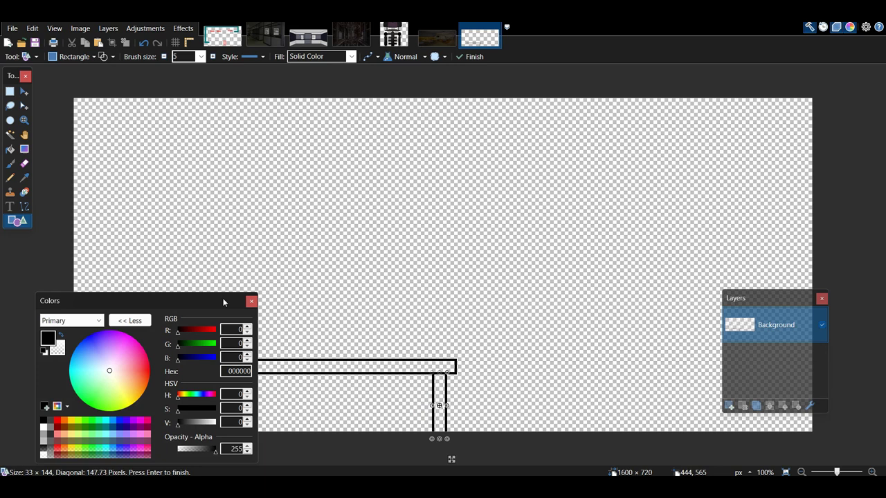
Draw a television's outer case and inner screen on the table with rounded rectangles at corner size 12.
{"action": "left_click_drag", "start_coordinate": [223, 299], "coordinate": [848, 189]}
{"action": "left_click", "coordinate": [81, 63]}
{"action": "left_click", "coordinate": [78, 88]}
{"action": "mouse_move", "coordinate": [214, 167]}
{"action": "left_mouse_down"}
{"action": "mouse_move", "coordinate": [388, 342]}
{"action": "mouse_move", "coordinate": [420, 360]}
{"action": "mouse_move", "coordinate": [392, 320]}
{"action": "mouse_move", "coordinate": [414, 355]}
{"action": "left_mouse_up"}
{"action": "key", "text": "Return"}
{"action": "left_click_drag", "start_coordinate": [389, 331], "coordinate": [385, 327]}
{"action": "left_click", "coordinate": [8, 137]}
{"action": "left_click", "coordinate": [291, 229]}
{"action": "left_click", "coordinate": [272, 120]}
{"action": "key", "text": "ctrl+d"}
{"action": "left_click", "coordinate": [10, 92]}
{"action": "key", "text": "ctrl+z"}
{"action": "key", "text": "ctrl+z"}
{"action": "key", "text": "ctrl+z"}
Draw scattered short, nearly horizontal size 5 detail lines along the strip beneath the television screen.
{"action": "scroll", "coordinate": [440, 291], "scroll_direction": "up", "scroll_amount": 2}
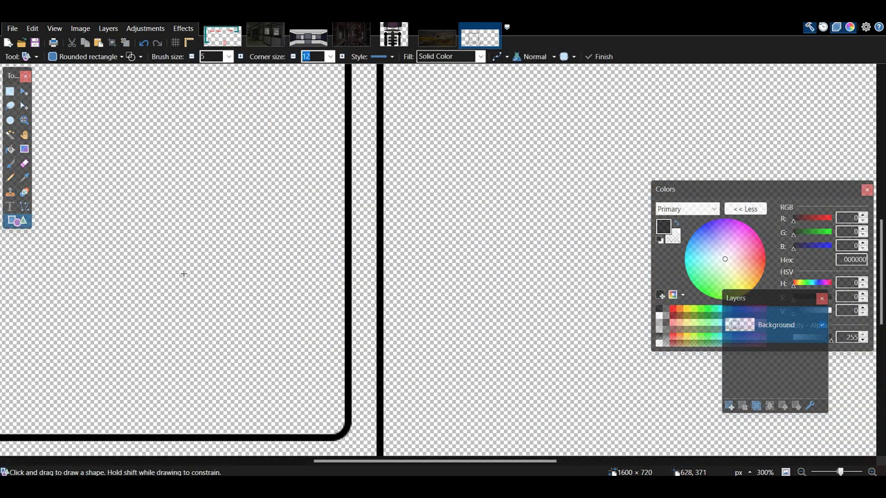
{"action": "scroll", "coordinate": [184, 273], "scroll_direction": "down", "scroll_amount": 1}
{"action": "left_click", "coordinate": [24, 206]}
{"action": "left_click_drag", "start_coordinate": [385, 461], "coordinate": [273, 462]}
{"action": "scroll", "coordinate": [270, 346], "scroll_direction": "down", "scroll_amount": 2}
{"action": "left_click_drag", "start_coordinate": [260, 289], "coordinate": [409, 289]}
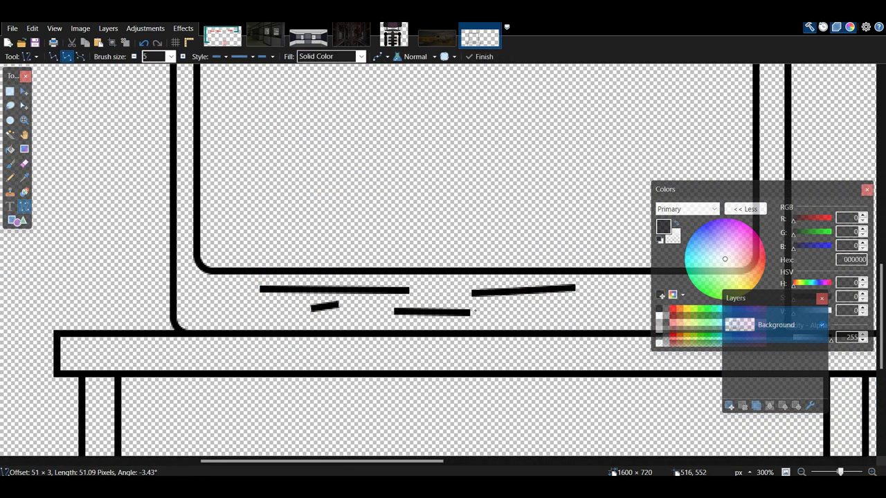
{"action": "left_click_drag", "start_coordinate": [398, 460], "coordinate": [464, 460]}
{"action": "left_click_drag", "start_coordinate": [366, 289], "coordinate": [461, 299]}
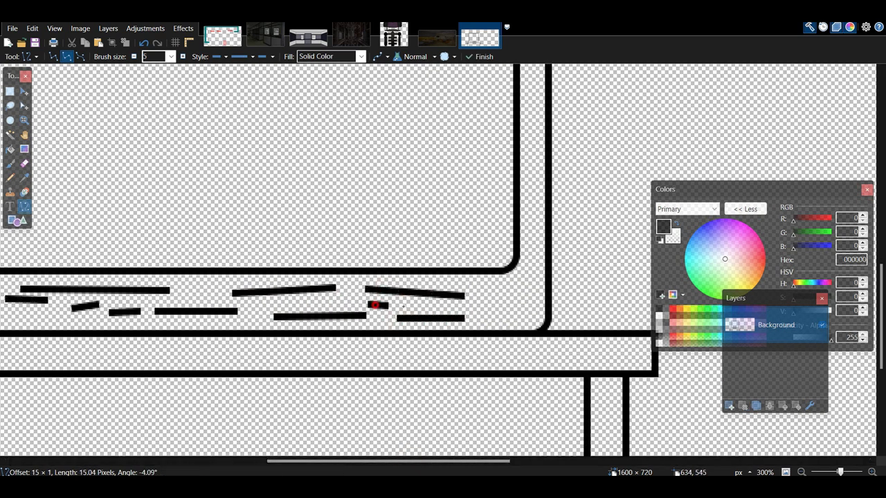
{"action": "scroll", "coordinate": [374, 305], "scroll_direction": "down", "scroll_amount": 5}
Draw a counter running off the canvas's right edge, with a rectangular base and a top about 763 × 28 px.
{"action": "key", "text": "o"}
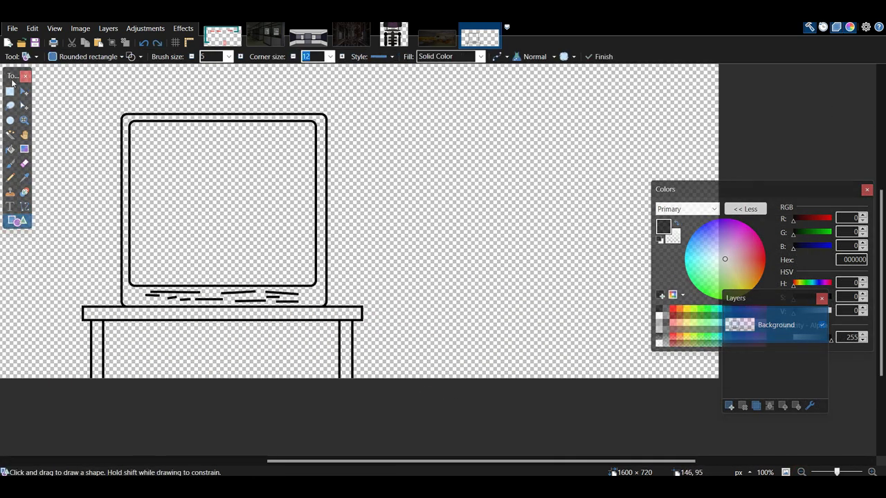
{"action": "left_click", "coordinate": [86, 57]}
{"action": "left_click", "coordinate": [59, 83]}
{"action": "left_click_drag", "start_coordinate": [437, 397], "coordinate": [709, 307]}
{"action": "left_click_drag", "start_coordinate": [491, 224], "coordinate": [406, 280]}
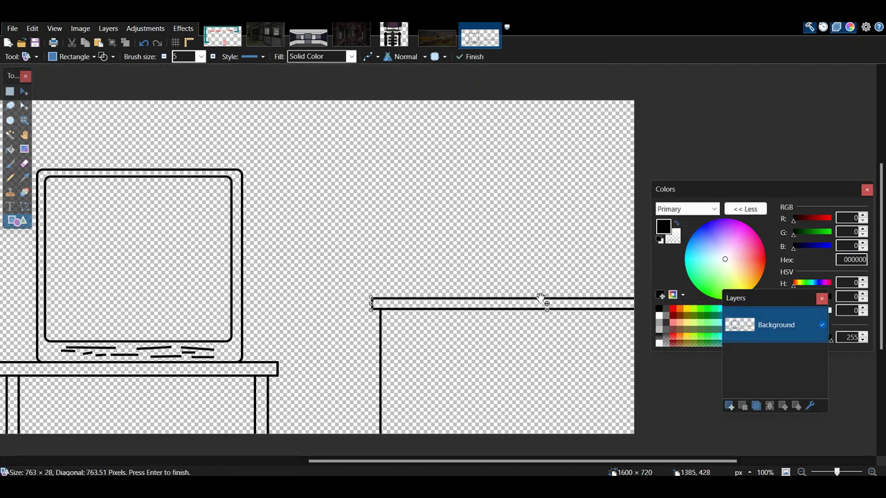
{"action": "key", "text": "Return"}
Select the counter's interior and add a vertical divider about 17 × 316 px and a left post about 28 × 365 px.
{"action": "key", "text": "s"}
{"action": "left_click", "coordinate": [528, 380]}
{"action": "key", "text": "o"}
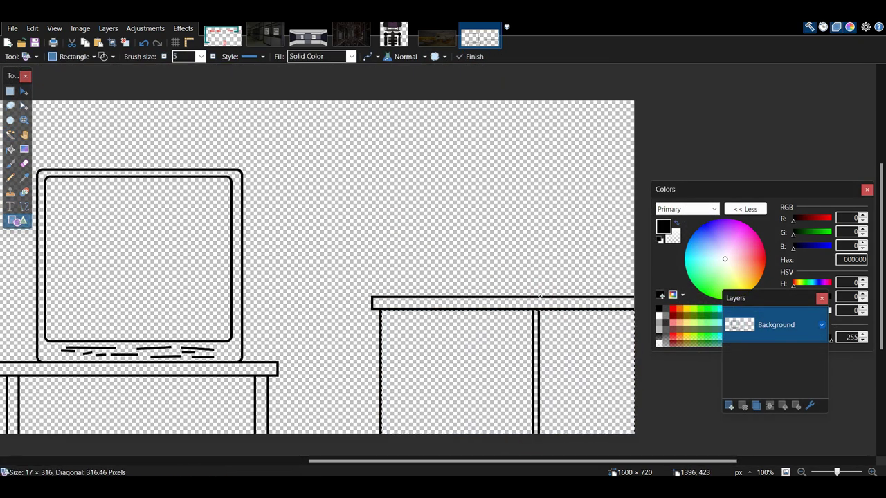
{"action": "left_click", "coordinate": [872, 472]}
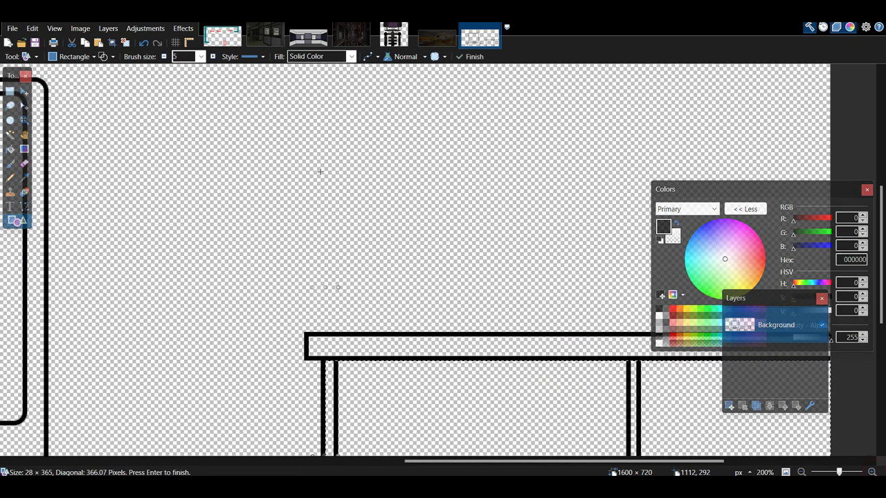
{"action": "left_click_drag", "start_coordinate": [320, 172], "coordinate": [189, 79]}
Draw a narrow vertical rounded-rectangle handle on the counter door beside the divider.
{"action": "left_click", "coordinate": [76, 57]}
{"action": "left_click", "coordinate": [74, 83]}
{"action": "left_click_drag", "start_coordinate": [427, 407], "coordinate": [442, 303]}
{"action": "left_click_drag", "start_coordinate": [442, 429], "coordinate": [483, 399]}
{"action": "key", "text": "Return"}
Fill the wall around the furniture and beneath the television table with warm grey 847878, sampling the colour from the lounge image.
{"action": "scroll", "coordinate": [543, 271], "scroll_direction": "down", "scroll_amount": 3}
{"action": "key", "text": "s"}
{"action": "left_click", "coordinate": [399, 166]}
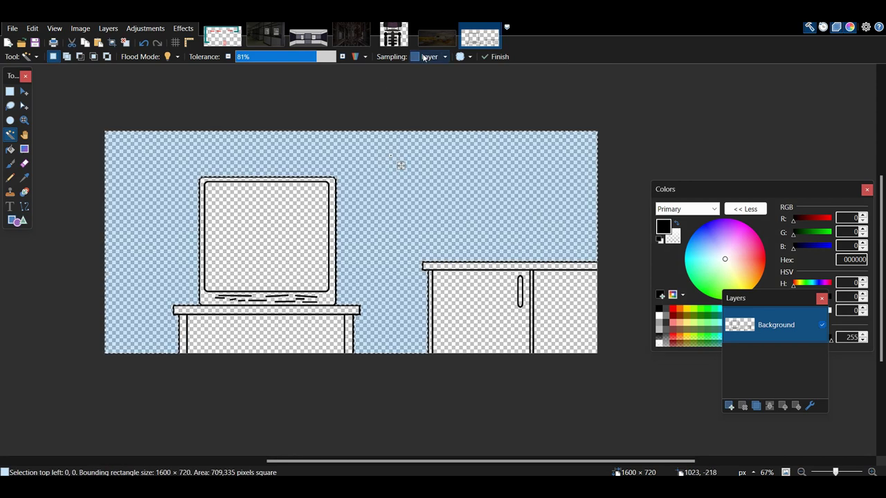
{"action": "left_click", "coordinate": [436, 37]}
{"action": "key", "text": "k"}
{"action": "left_click", "coordinate": [478, 40]}
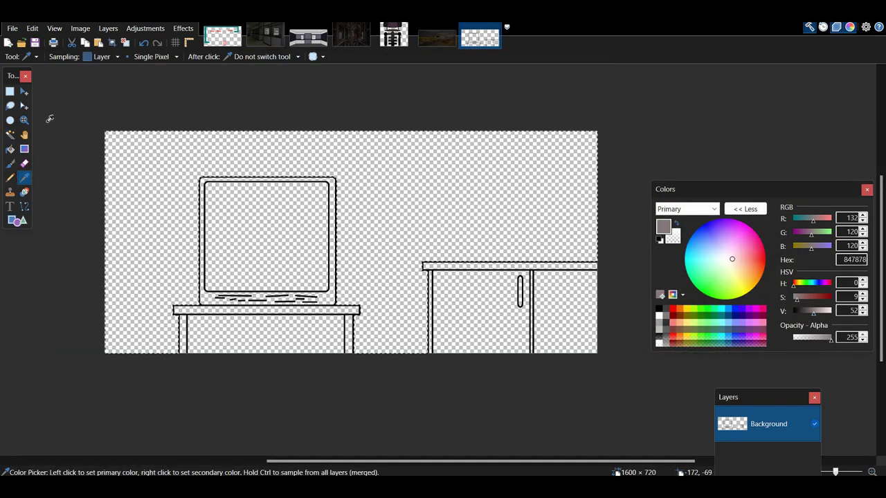
{"action": "left_click", "coordinate": [9, 134]}
{"action": "left_click", "coordinate": [271, 334]}
{"action": "key", "text": "f"}
{"action": "left_click", "coordinate": [269, 338]}
{"action": "key", "text": "b"}
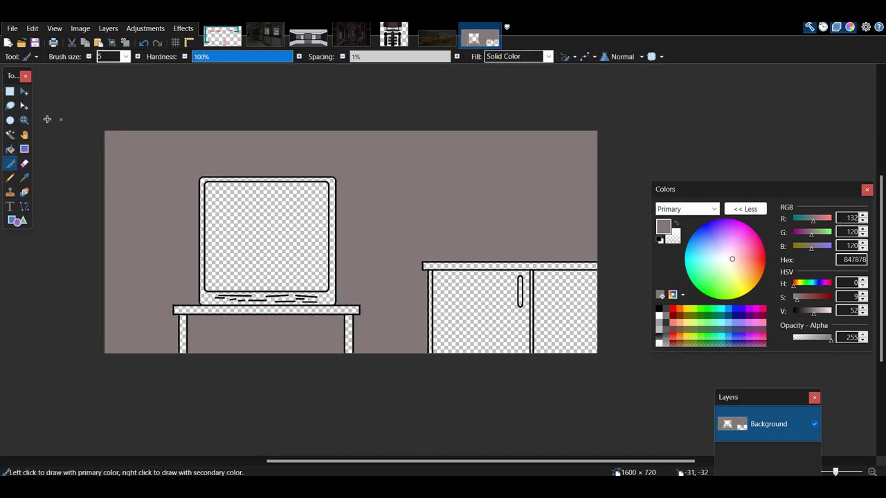
Paint the television table's top and both legs dark brown 38291B sampled from the lounge image.
{"action": "left_click", "coordinate": [437, 36]}
{"action": "key", "text": "k"}
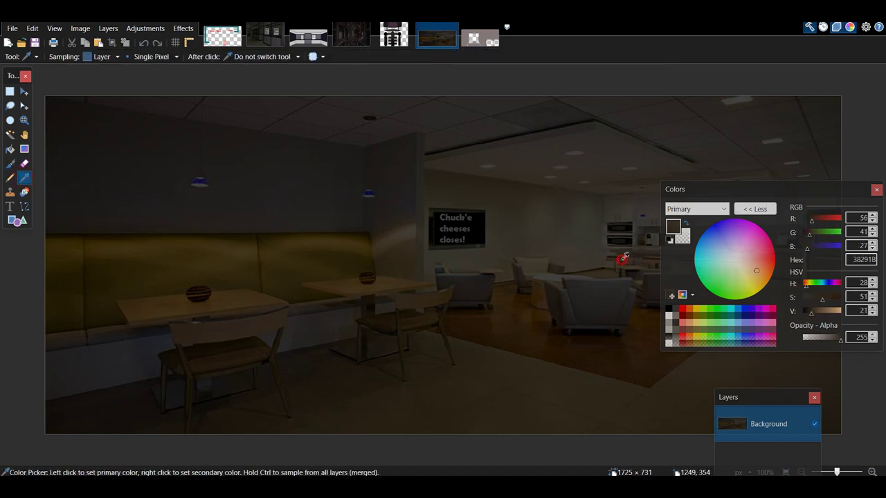
{"action": "left_click", "coordinate": [478, 38]}
{"action": "left_click", "coordinate": [10, 135]}
{"action": "left_click", "coordinate": [182, 327]}
{"action": "left_click", "coordinate": [229, 311], "text": "ctrl"}
{"action": "left_click", "coordinate": [349, 331], "text": "ctrl"}
{"action": "left_click", "coordinate": [11, 164]}
{"action": "scroll", "coordinate": [122, 59], "scroll_direction": "down", "scroll_amount": 15}
{"action": "left_click_drag", "start_coordinate": [208, 336], "coordinate": [351, 329]}
Sample a wall tone from the lounge image, lighten it to D8C8B1 and paint the countertop with it.
{"action": "left_click", "coordinate": [437, 36]}
{"action": "scroll", "coordinate": [423, 219], "scroll_direction": "up", "scroll_amount": 5}
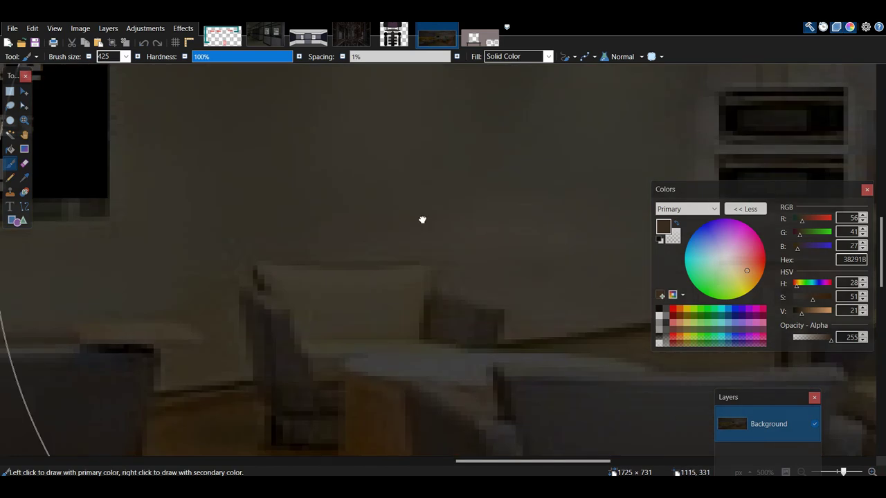
{"action": "key", "text": "k"}
{"action": "left_click", "coordinate": [453, 170]}
{"action": "key", "text": "ctrl+Tab"}
{"action": "key", "text": "s"}
{"action": "left_click", "coordinate": [491, 265]}
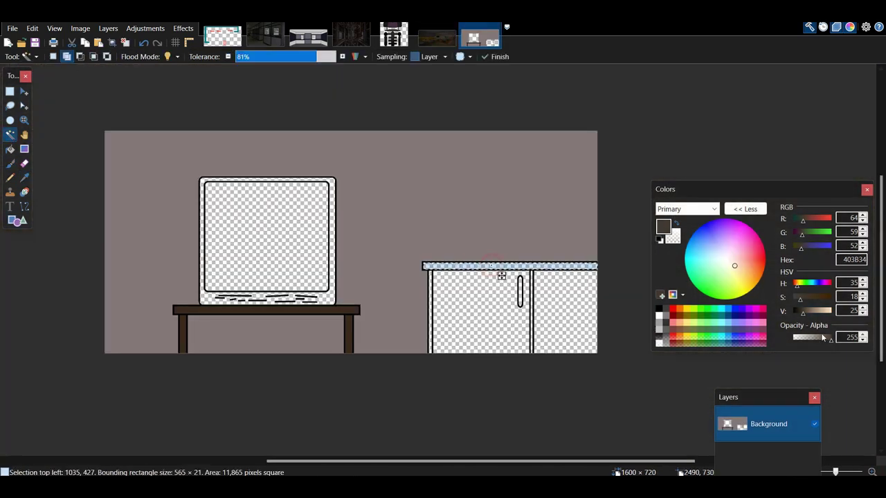
{"action": "left_click", "coordinate": [10, 163]}
{"action": "left_click_drag", "start_coordinate": [470, 239], "coordinate": [553, 256]}
{"action": "key", "text": "ctrl+d"}
Sample a cabinet tone from the lounge image, lighten it to B2A7AB and paint both cabinet door panels.
{"action": "left_click", "coordinate": [437, 36]}
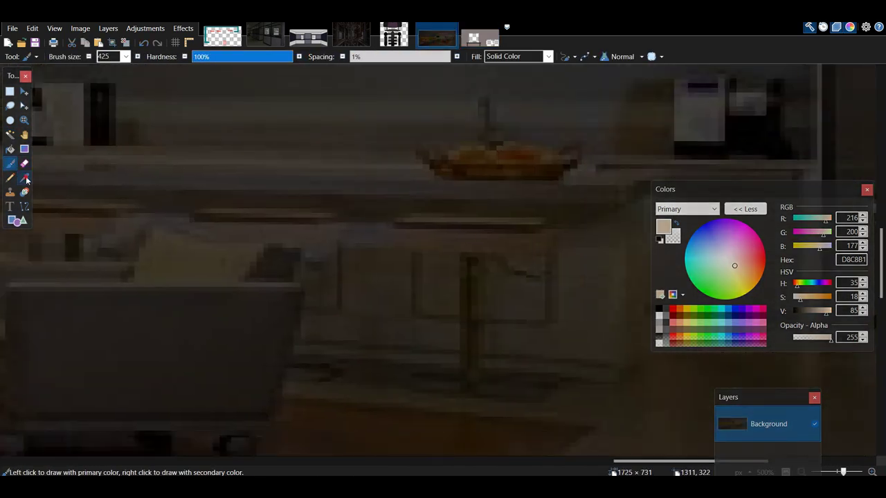
{"action": "left_click", "coordinate": [24, 178]}
{"action": "left_click", "coordinate": [498, 325]}
{"action": "left_click", "coordinate": [477, 36]}
{"action": "key", "text": "s"}
{"action": "left_click_drag", "start_coordinate": [816, 315], "coordinate": [820, 316]}
{"action": "left_click", "coordinate": [484, 322]}
{"action": "left_click", "coordinate": [557, 323]}
{"action": "left_click", "coordinate": [9, 163]}
{"action": "mouse_move", "coordinate": [464, 325]}
{"action": "left_mouse_down"}
{"action": "mouse_move", "coordinate": [485, 356]}
{"action": "mouse_move", "coordinate": [533, 342]}
{"action": "left_mouse_up"}
{"action": "key", "text": "ctrl+d"}
Paint the cabinet's left post and divider with darker 756E70 and the door handle with a neutral grey.
{"action": "left_click", "coordinate": [10, 135]}
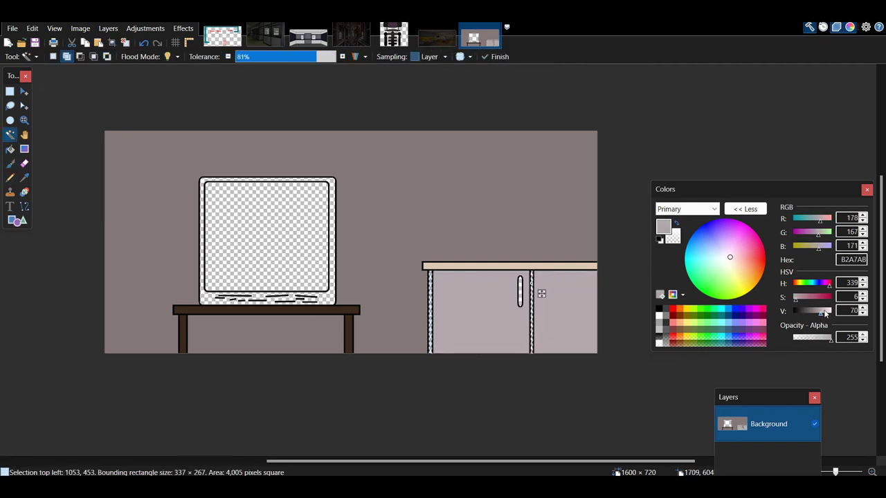
{"action": "left_click_drag", "start_coordinate": [824, 314], "coordinate": [811, 313]}
{"action": "key", "text": "b"}
{"action": "key", "text": "s"}
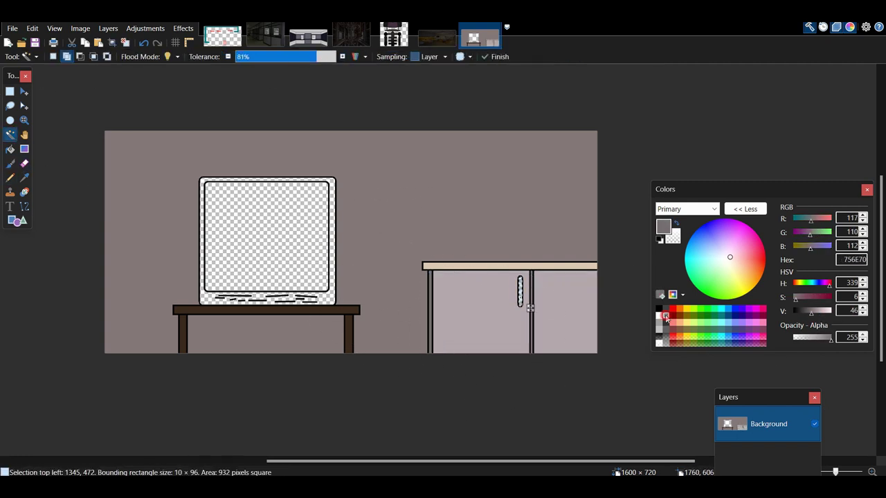
{"action": "left_click", "coordinate": [665, 318]}
{"action": "key", "text": "b"}
{"action": "left_click_drag", "start_coordinate": [431, 267], "coordinate": [521, 260]}
Select the television casing around the screen and paint it light grey A0A0A0.
{"action": "left_click", "coordinate": [10, 135]}
{"action": "left_click", "coordinate": [415, 294]}
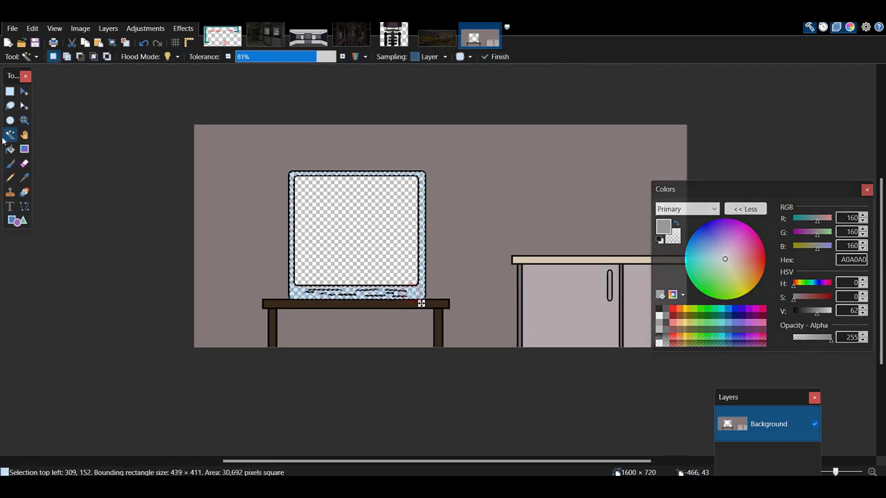
{"action": "left_click", "coordinate": [10, 164]}
{"action": "left_click_drag", "start_coordinate": [273, 326], "coordinate": [486, 308]}
{"action": "scroll", "coordinate": [60, 168], "scroll_direction": "up", "scroll_amount": 1}
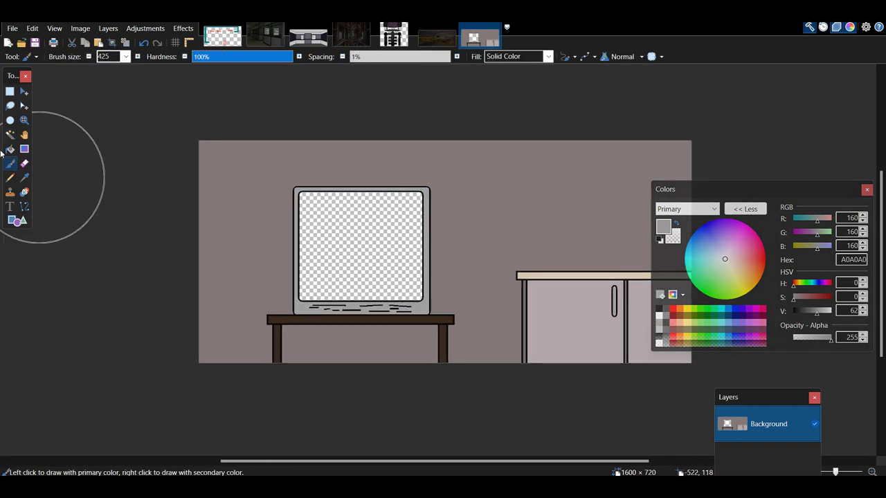
Select the television screen and fill it with a much darker shade of the grey.
{"action": "key", "text": "s"}
{"action": "left_click", "coordinate": [355, 249]}
{"action": "left_click_drag", "start_coordinate": [816, 311], "coordinate": [794, 311]}
{"action": "key", "text": "b"}
{"action": "key", "text": "BackSpace"}
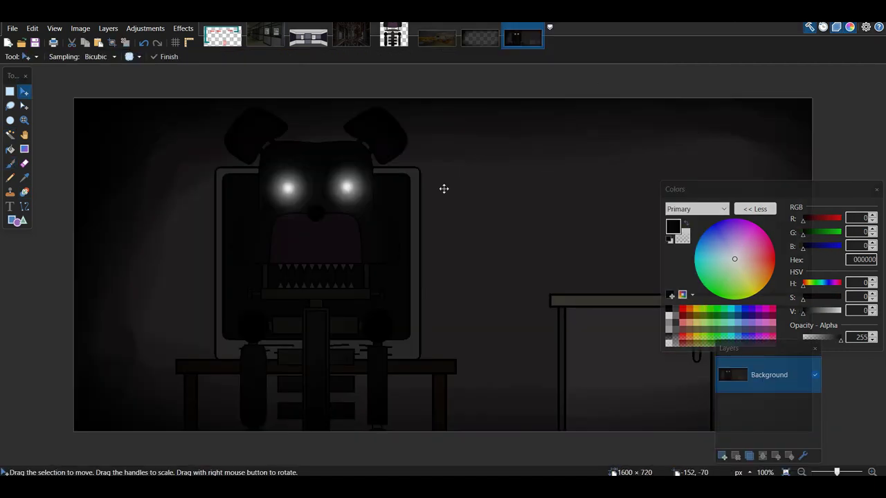
{"action": "left_click", "coordinate": [12, 29]}
{"action": "left_click", "coordinate": [40, 116]}
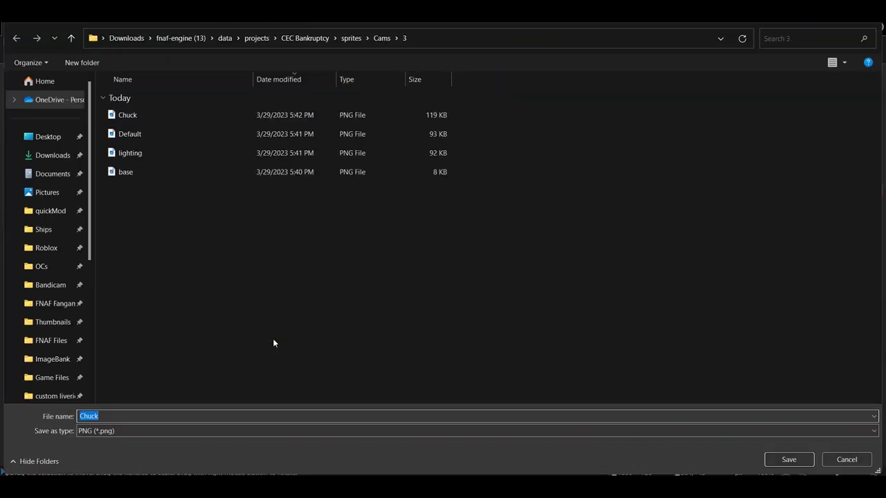
{"action": "left_click", "coordinate": [848, 459]}
Close the finished camera 3 image, its lighting overlay and the lounge image.
{"action": "right_click", "coordinate": [517, 42]}
{"action": "left_click", "coordinate": [543, 80]}
{"action": "left_click", "coordinate": [12, 29]}
{"action": "right_click", "coordinate": [436, 38]}
{"action": "left_click", "coordinate": [460, 76]}
{"action": "right_click", "coordinate": [432, 36]}
{"action": "left_click", "coordinate": [457, 73]}
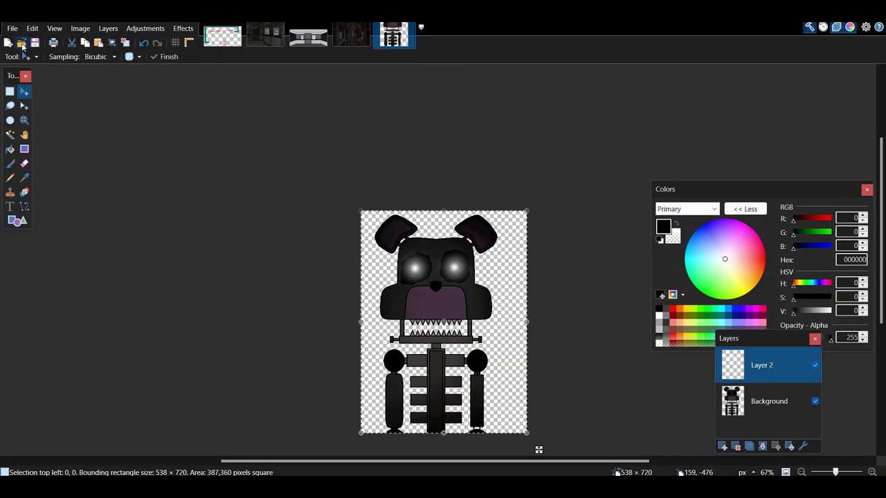
Open the grey tunnel image from the sprites of the Five Nights at ChuckEs Bankruptcy Recoded project.
{"action": "left_click", "coordinate": [22, 43]}
{"action": "left_click", "coordinate": [256, 38]}
{"action": "scroll", "coordinate": [224, 346], "scroll_direction": "down", "scroll_amount": 5}
{"action": "double_click", "coordinate": [202, 326]}
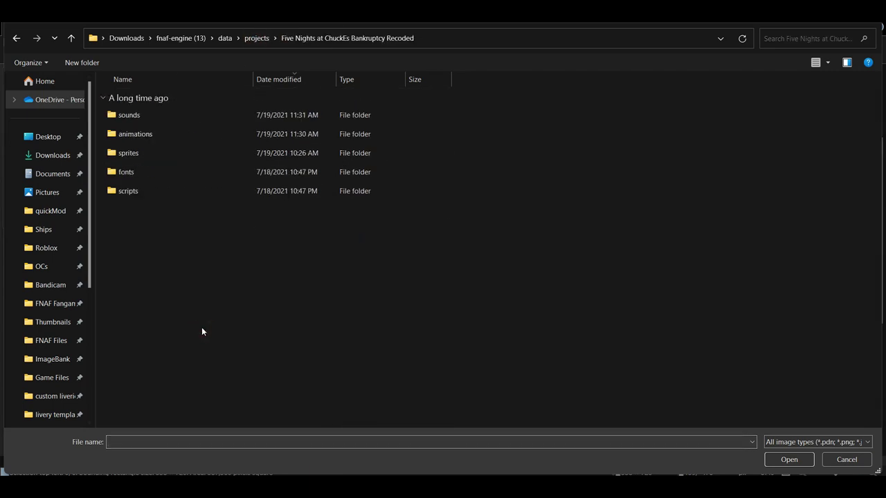
{"action": "double_click", "coordinate": [197, 152]}
{"action": "double_click", "coordinate": [715, 132]}
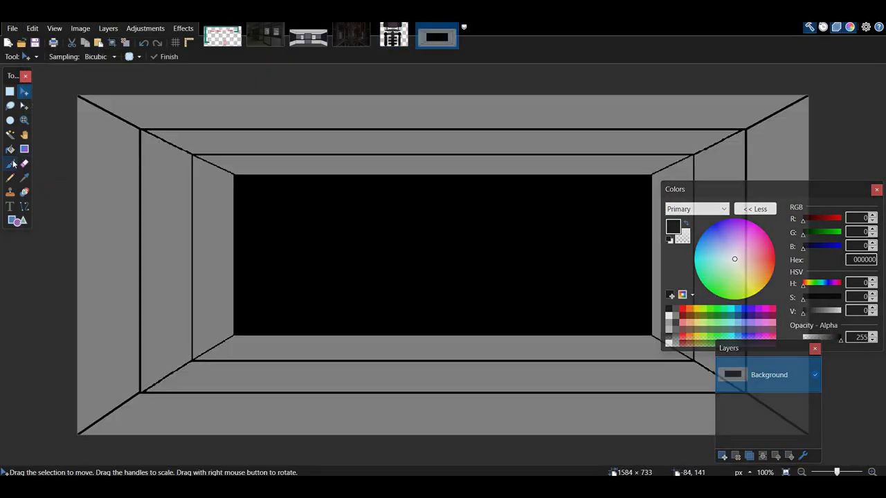
Darken the whole tunnel image with size 1000 brush strokes of half-transparent black at opacity 128.
{"action": "left_click", "coordinate": [10, 163]}
{"action": "left_click", "coordinate": [10, 134]}
{"action": "left_click", "coordinate": [222, 198]}
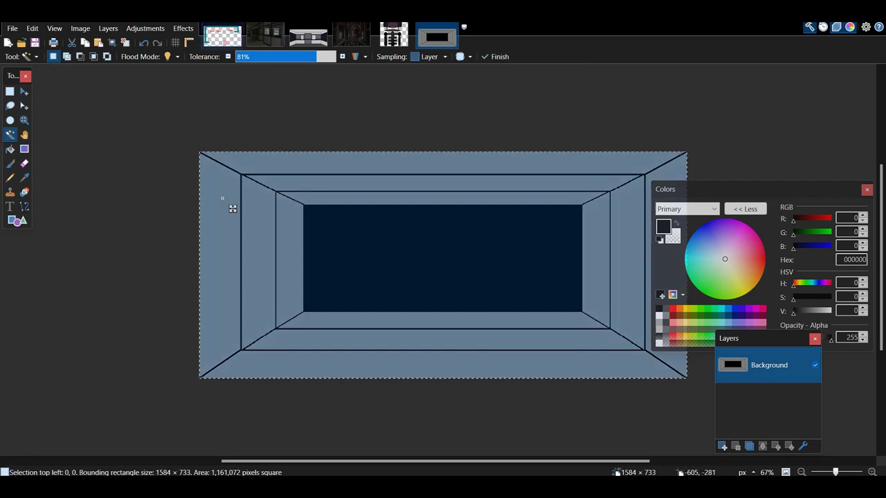
{"action": "left_click", "coordinate": [10, 163]}
{"action": "left_click", "coordinate": [666, 329]}
{"action": "mouse_move", "coordinate": [501, 263]}
{"action": "left_mouse_down"}
{"action": "mouse_move", "coordinate": [356, 117]}
{"action": "mouse_move", "coordinate": [559, 289]}
{"action": "left_mouse_up"}
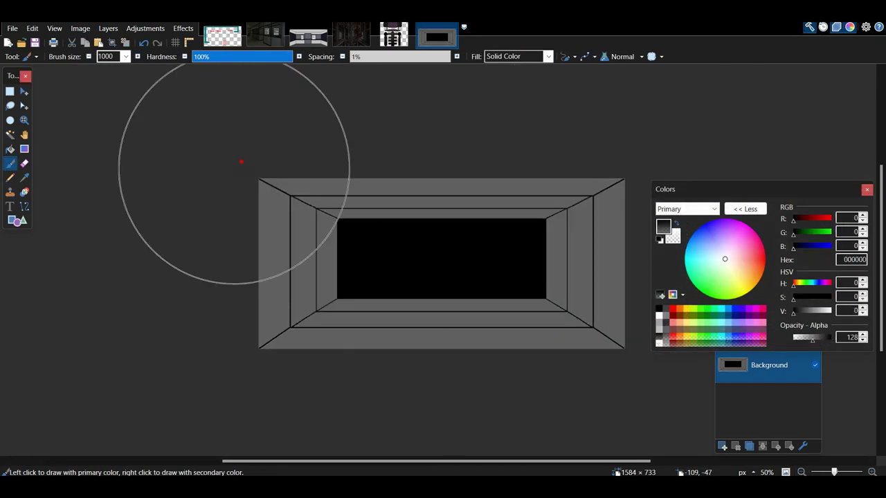
{"action": "left_click_drag", "start_coordinate": [233, 162], "coordinate": [284, 184]}
{"action": "left_click", "coordinate": [802, 472]}
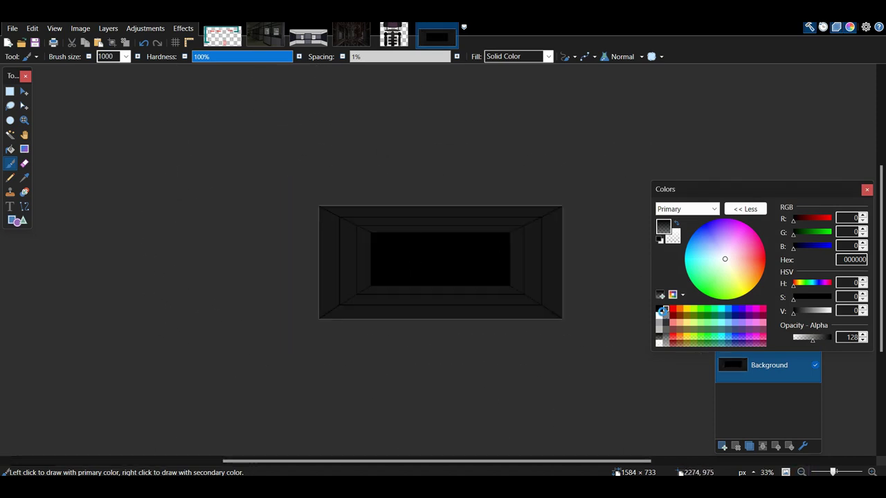
Add a layer and shade the tunnel on it with a soft size 1000 black brush at 0% hardness.
{"action": "key", "text": "ctrl+shift+n"}
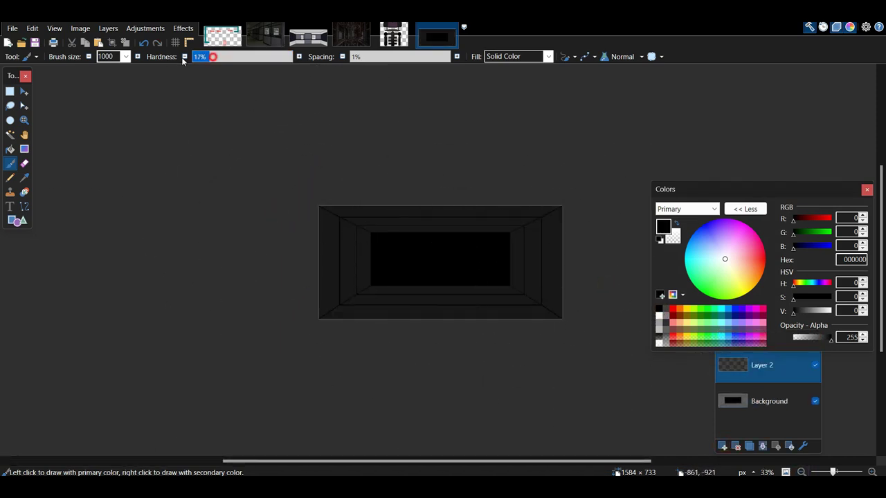
{"action": "left_click_drag", "start_coordinate": [213, 57], "coordinate": [184, 61]}
{"action": "scroll", "coordinate": [438, 366], "scroll_direction": "down", "scroll_amount": 1}
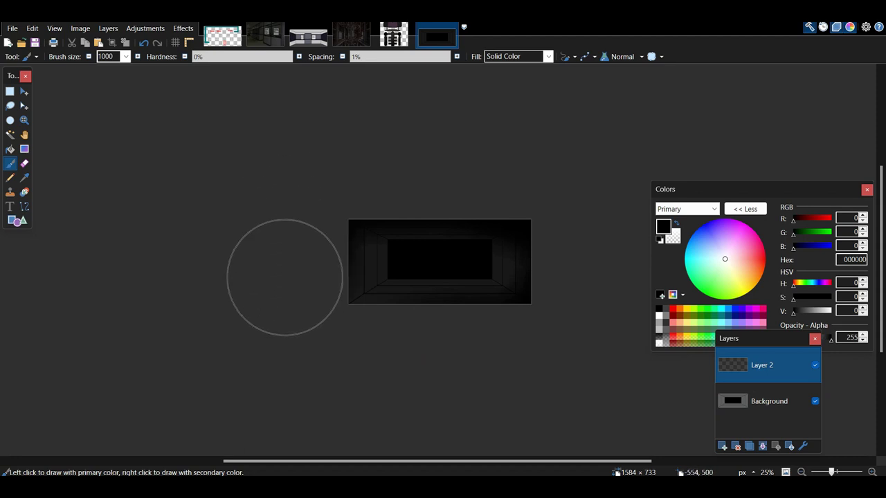
Copy the tunnel's shading layer into a new 1584 × 733 px image.
{"action": "key", "text": "ctrl+a"}
{"action": "key", "text": "ctrl+n"}
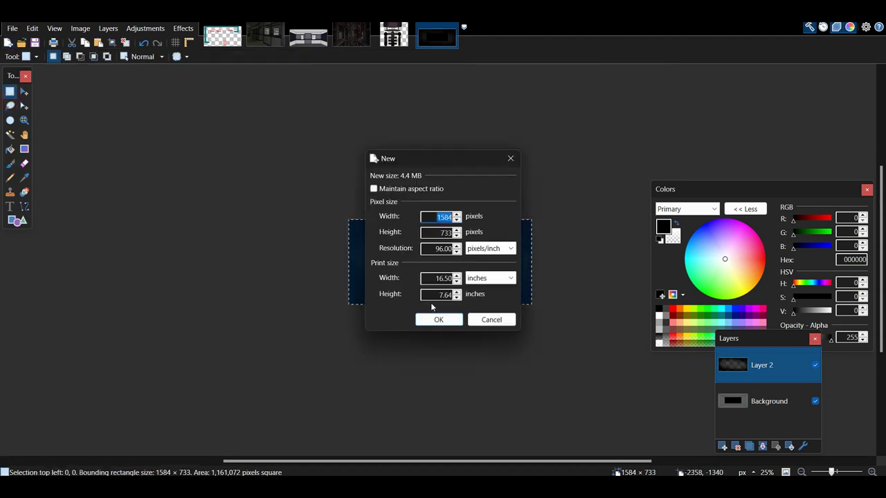
{"action": "key", "text": "Return"}
{"action": "key", "text": "ctrl+v"}
Merge the shading layer into the tunnel background, and save the image as Default before closing it.
{"action": "left_click", "coordinate": [436, 36]}
{"action": "left_click", "coordinate": [762, 447]}
{"action": "left_click", "coordinate": [13, 28]}
{"action": "left_click", "coordinate": [34, 132]}
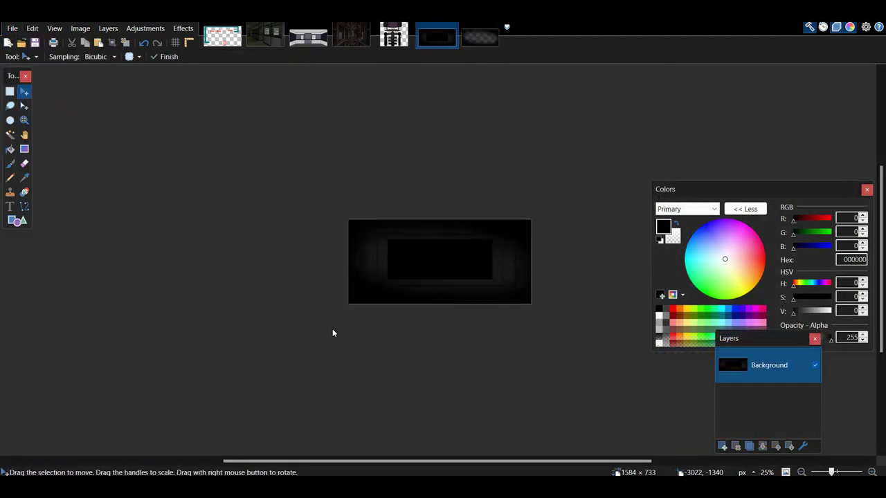
{"action": "key", "text": "ctrl+s"}
{"action": "type", "text": "Dee"}
{"action": "key", "text": "Return"}
{"action": "left_click", "coordinate": [533, 348]}
{"action": "right_click", "coordinate": [439, 36]}
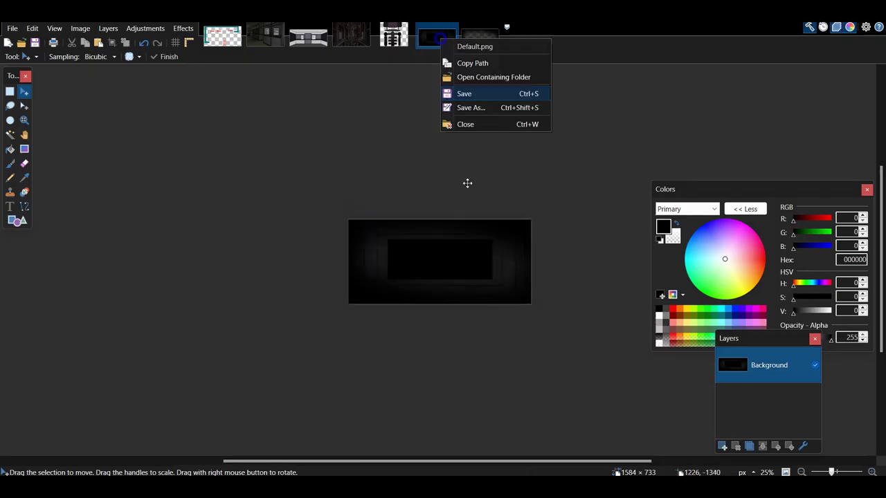
{"action": "left_click", "coordinate": [465, 125]}
Save the separate shading image as lighting.
{"action": "left_click", "coordinate": [12, 28]}
{"action": "left_click", "coordinate": [50, 114]}
{"action": "type", "text": "lighting"}
{"action": "key", "text": "Return"}
{"action": "left_click", "coordinate": [534, 348]}
Open the base image from the project's sprites/Cams/4&5 folder.
{"action": "right_click", "coordinate": [433, 34]}
{"action": "left_click", "coordinate": [22, 42]}
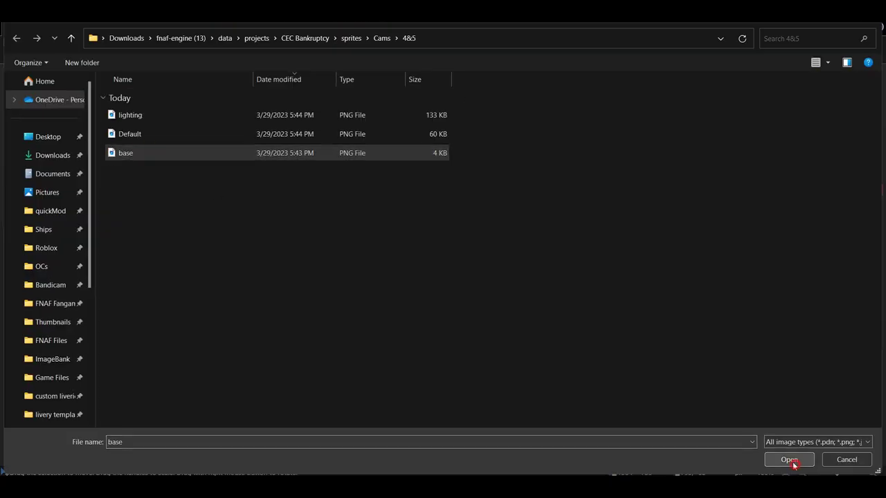
{"action": "left_click", "coordinate": [790, 460]}
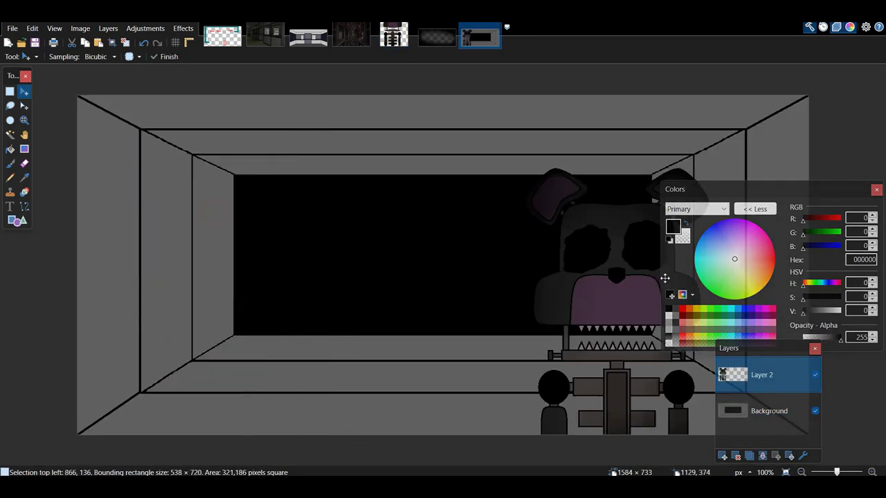
Place the enlarged animatronic at the tunnel's right side and scale and align the glowing eyes over its eye sockets.
{"action": "left_click_drag", "start_coordinate": [664, 278], "coordinate": [662, 464]}
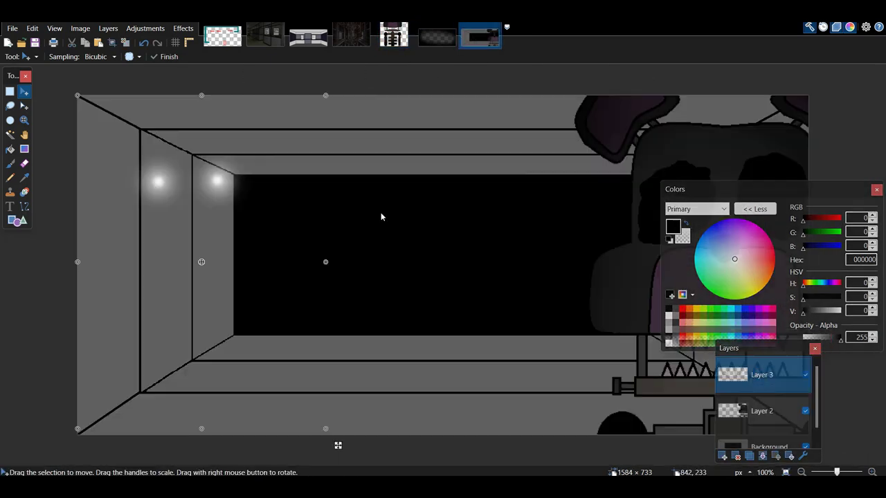
{"action": "left_click_drag", "start_coordinate": [262, 235], "coordinate": [741, 204]}
{"action": "left_click_drag", "start_coordinate": [703, 186], "coordinate": [106, 182]}
{"action": "left_click_drag", "start_coordinate": [754, 348], "coordinate": [434, 306]}
{"action": "left_click_drag", "start_coordinate": [803, 396], "coordinate": [885, 412]}
{"action": "left_click_drag", "start_coordinate": [692, 208], "coordinate": [741, 274]}
{"action": "left_click_drag", "start_coordinate": [601, 142], "coordinate": [589, 340]}
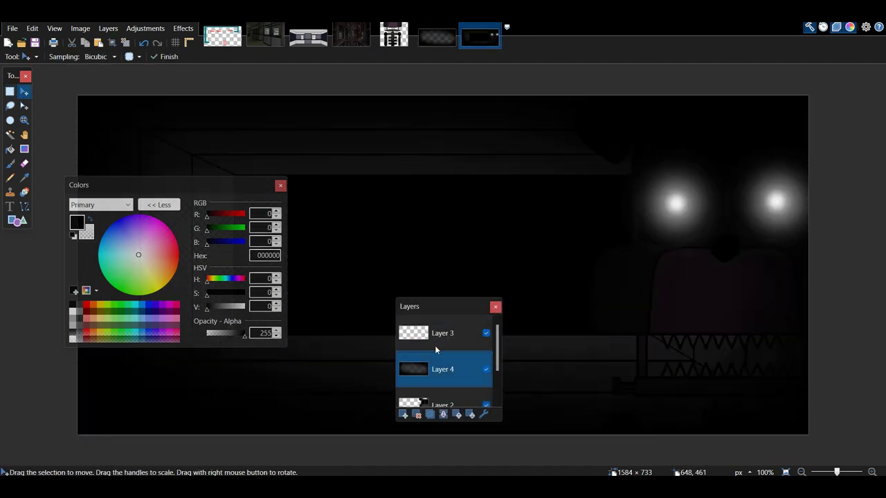
Flatten the shaded animatronic tunnel image, and save it as Chuck before closing it.
{"action": "key", "text": "ctrl+shift+f"}
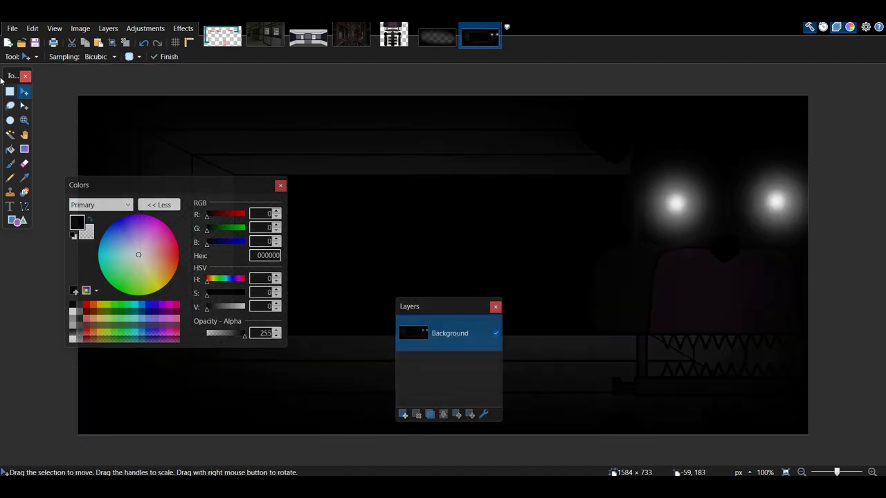
{"action": "key", "text": "ctrl+shift+s"}
{"action": "type", "text": "Chuck"}
{"action": "key", "text": "Return"}
{"action": "left_click", "coordinate": [531, 340]}
{"action": "right_click", "coordinate": [474, 33]}
{"action": "left_click", "coordinate": [497, 119]}
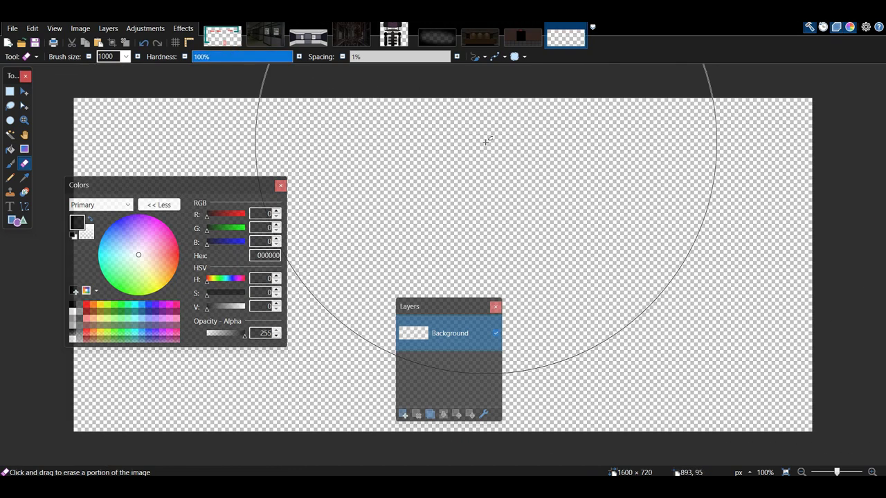
Draw a tall size 5 square-cornered rectangle outline across most of the blank 1600 × 720 canvas, running off its upper edge.
{"action": "key", "text": "o"}
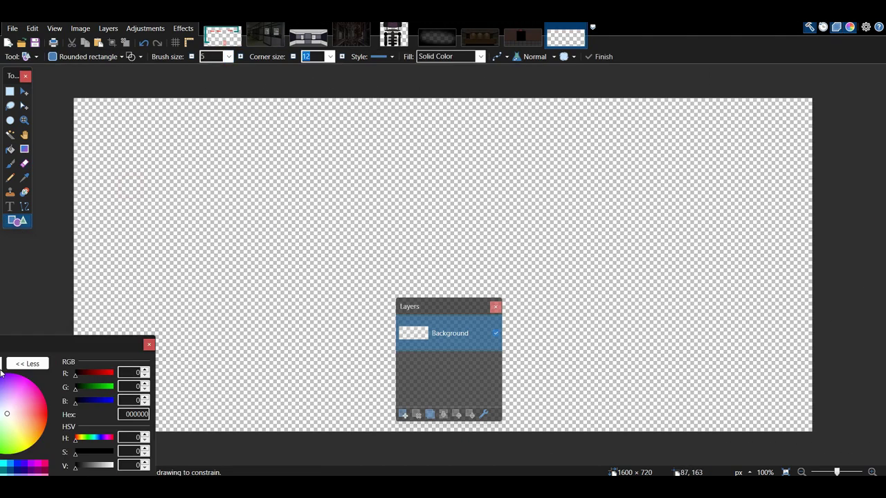
{"action": "left_click", "coordinate": [479, 36]}
{"action": "left_click", "coordinate": [564, 36]}
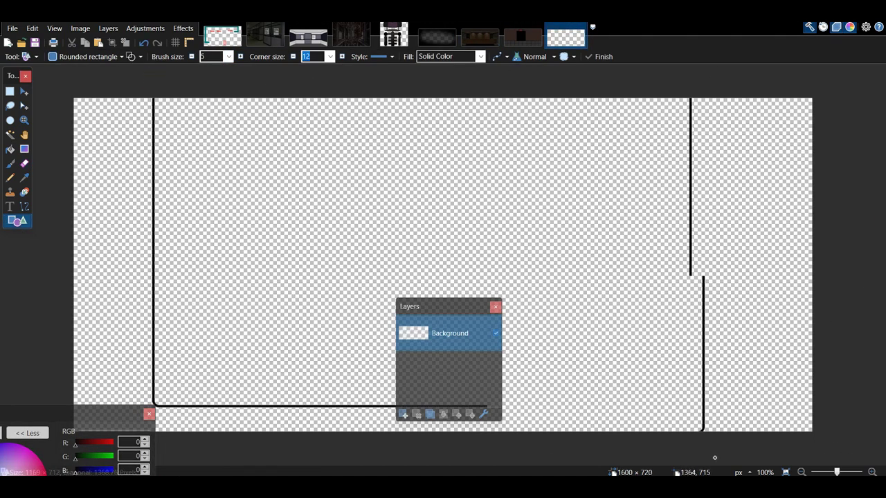
{"action": "left_click", "coordinate": [90, 56]}
{"action": "left_click", "coordinate": [58, 83]}
Draw a slightly wider, low rectangle in orange FF6A00 across the tall rectangle's lower part, running off the canvas's lower edge.
{"action": "left_click_drag", "start_coordinate": [74, 414], "coordinate": [325, 302]}
{"action": "left_click", "coordinate": [213, 421]}
{"action": "left_click_drag", "start_coordinate": [137, 443], "coordinate": [755, 341]}
Remove the tall rectangle's lines inside the low rectangle and recolour the orange outline black.
{"action": "left_click", "coordinate": [9, 135]}
{"action": "left_click", "coordinate": [717, 331]}
{"action": "left_click", "coordinate": [719, 350]}
{"action": "left_click", "coordinate": [732, 346]}
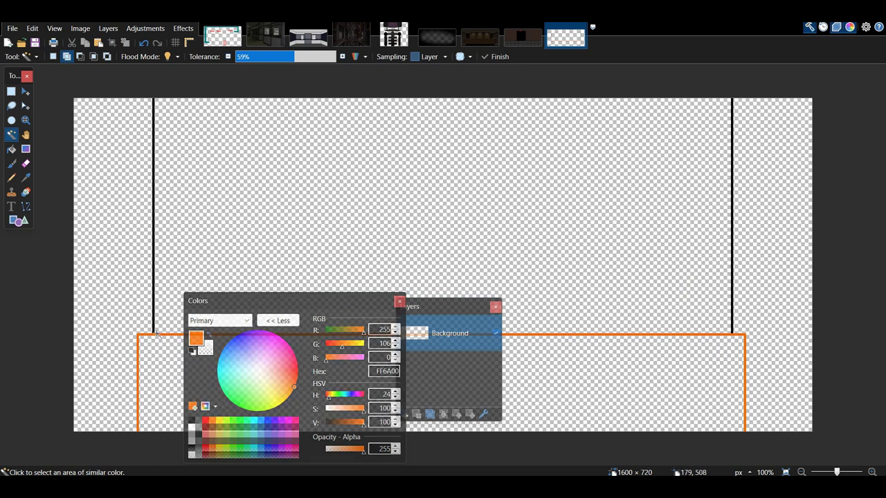
{"action": "left_click", "coordinate": [166, 336]}
{"action": "key", "text": "f"}
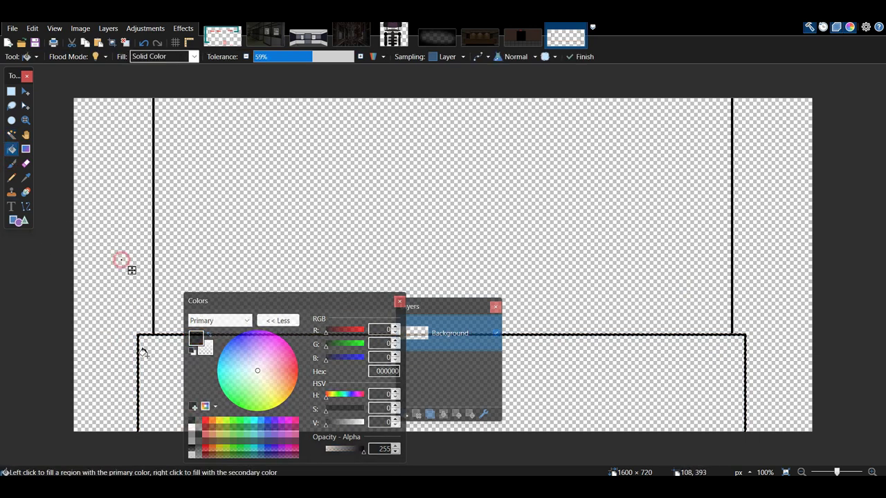
Draw a central rectangle about 482 × 717 px inside the tall outline, ending at the low rectangle's upper edge.
{"action": "left_click", "coordinate": [20, 220]}
{"action": "left_click_drag", "start_coordinate": [321, 82], "coordinate": [542, 415]}
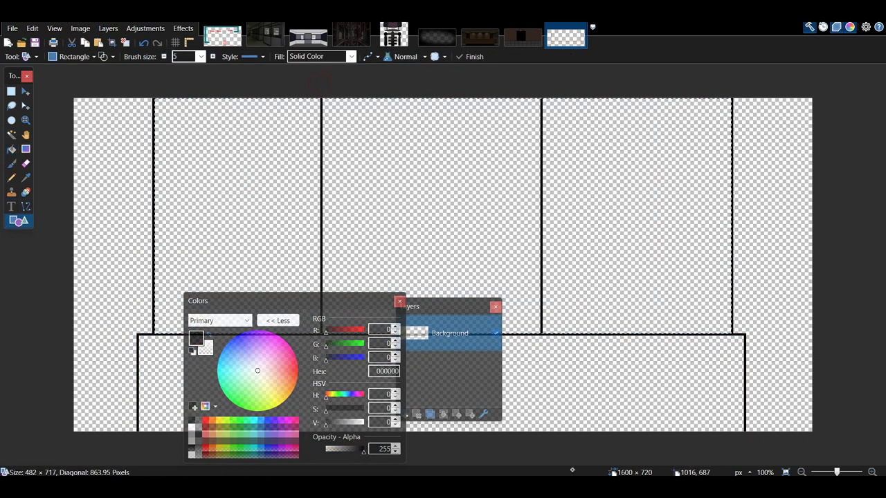
Draw a horizontal line across the low rectangle just below its upper edge, forming a thin countertop strip.
{"action": "left_click", "coordinate": [11, 135]}
{"action": "left_click", "coordinate": [166, 375]}
{"action": "left_click", "coordinate": [18, 221]}
{"action": "left_click_drag", "start_coordinate": [103, 235], "coordinate": [884, 341]}
Sample the wood colour from the reception reference, brighten it to AA8B64 and fill the three tall wall panels with it.
{"action": "left_click", "coordinate": [479, 36]}
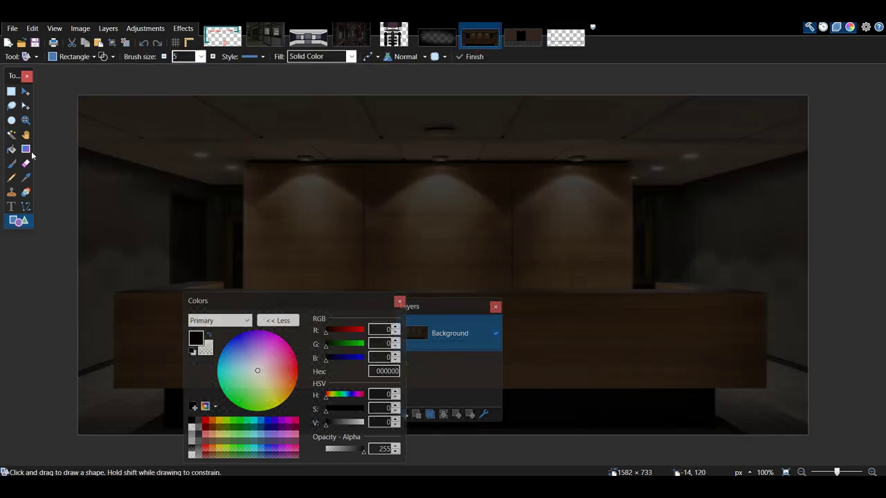
{"action": "key", "text": "k"}
{"action": "left_click", "coordinate": [441, 224]}
{"action": "left_click", "coordinate": [565, 37]}
{"action": "left_click_drag", "start_coordinate": [334, 425], "coordinate": [347, 426]}
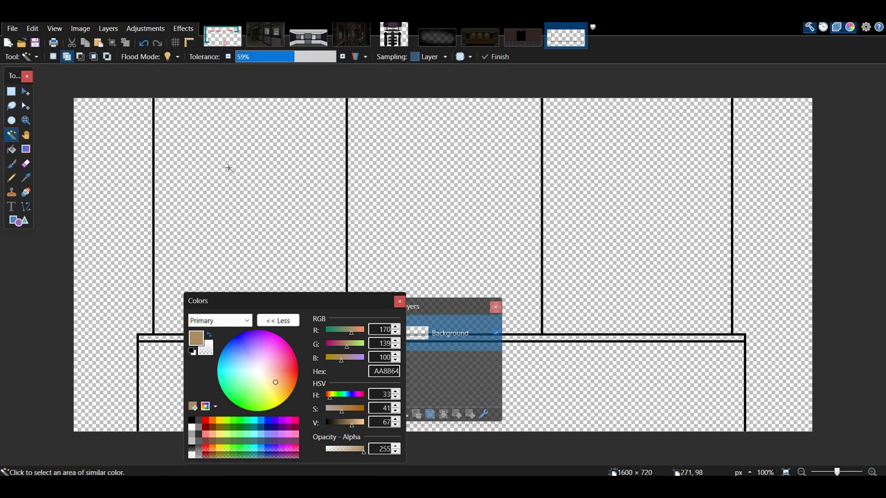
{"action": "key", "text": "f"}
{"action": "left_click", "coordinate": [239, 171]}
{"action": "left_click", "coordinate": [436, 177]}
{"action": "left_click", "coordinate": [664, 208]}
Fill the low counter's front with a brightened dark brown sampled from the reception reference, and its thin upper strip with grey 808080.
{"action": "key", "text": "s"}
{"action": "left_click", "coordinate": [154, 382]}
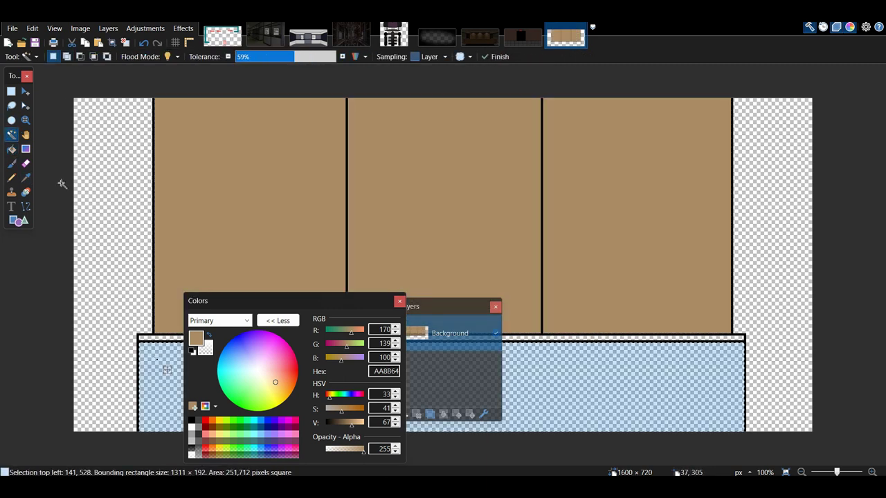
{"action": "left_click", "coordinate": [154, 337], "text": "ctrl"}
{"action": "left_click", "coordinate": [477, 44]}
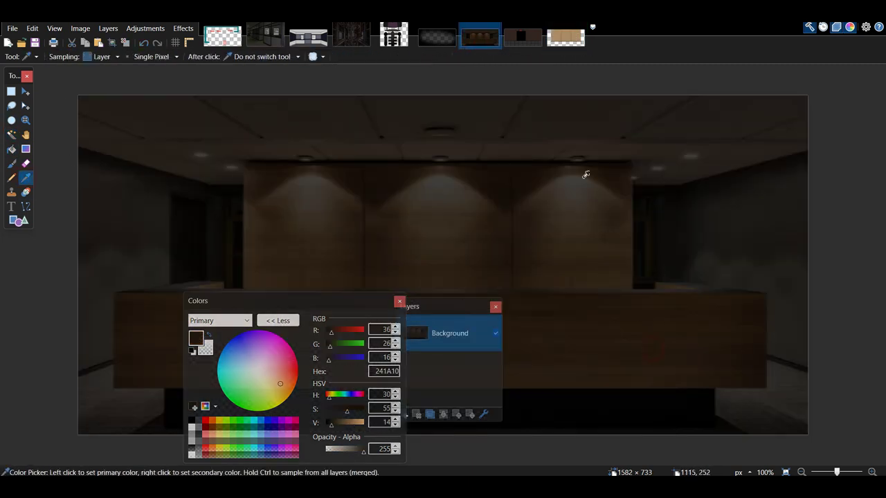
{"action": "left_click", "coordinate": [559, 42]}
{"action": "left_click_drag", "start_coordinate": [331, 423], "coordinate": [342, 423]}
{"action": "left_click", "coordinate": [12, 149]}
{"action": "left_click", "coordinate": [156, 375]}
{"action": "left_click", "coordinate": [199, 427]}
{"action": "key", "text": "ctrl+z"}
Select the empty areas on both sides of the panels and fill them with the reference wall colour brightened to 6B6055.
{"action": "left_click", "coordinate": [11, 134]}
{"action": "left_click", "coordinate": [121, 168]}
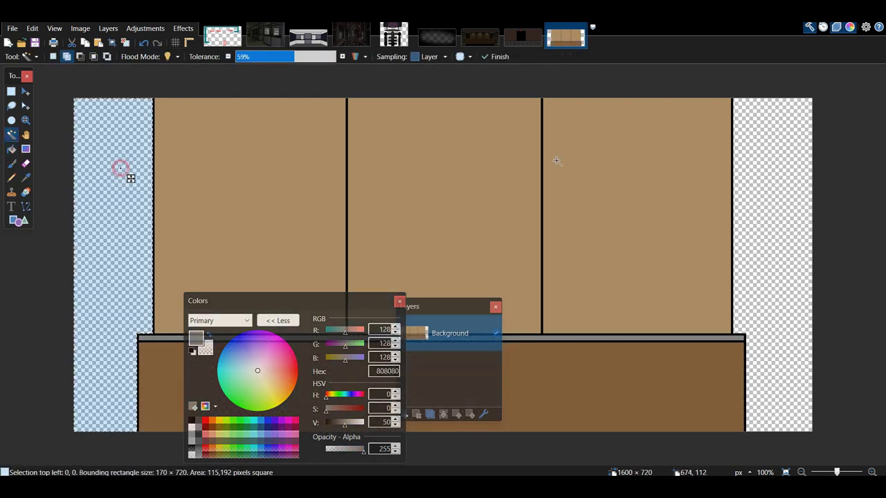
{"action": "left_click", "coordinate": [770, 163]}
{"action": "left_click", "coordinate": [479, 39]}
{"action": "left_click", "coordinate": [26, 178]}
{"action": "left_click", "coordinate": [119, 209]}
{"action": "left_click_drag", "start_coordinate": [331, 423], "coordinate": [342, 425]}
{"action": "left_click", "coordinate": [564, 41]}
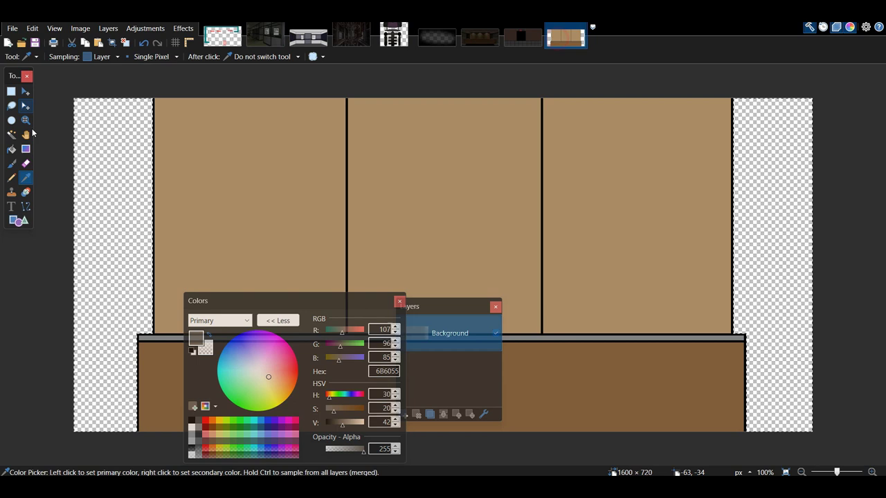
{"action": "left_click", "coordinate": [11, 149]}
{"action": "left_click", "coordinate": [111, 207]}
{"action": "left_click", "coordinate": [772, 208]}
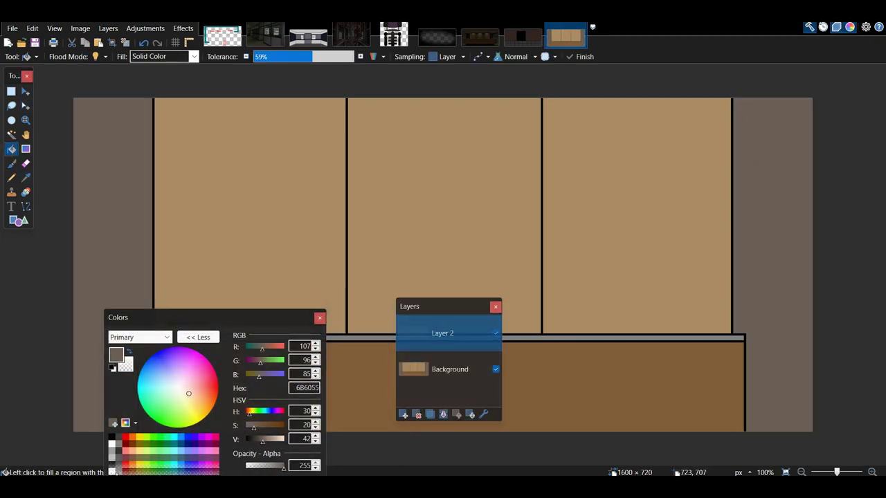
Darken the room on Layer 2 with translucent black and shade its outer edges using a soft size 1000 brush.
{"action": "left_click", "coordinate": [243, 165]}
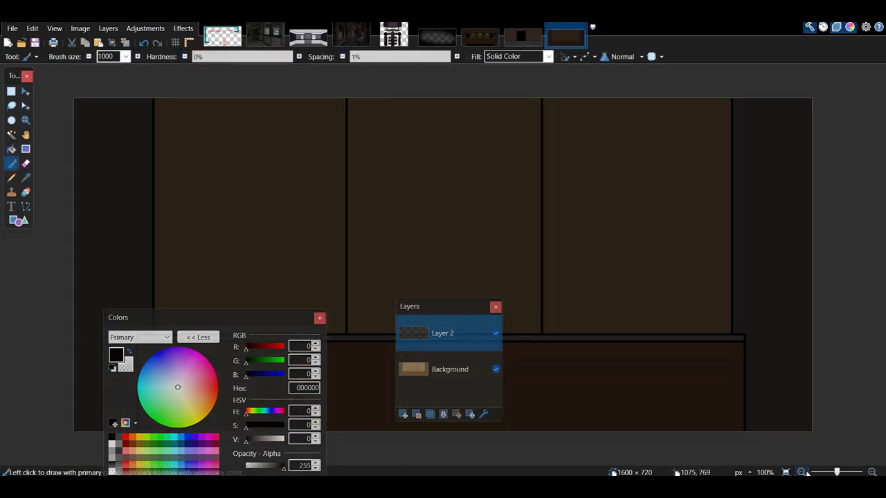
{"action": "left_click", "coordinate": [804, 472]}
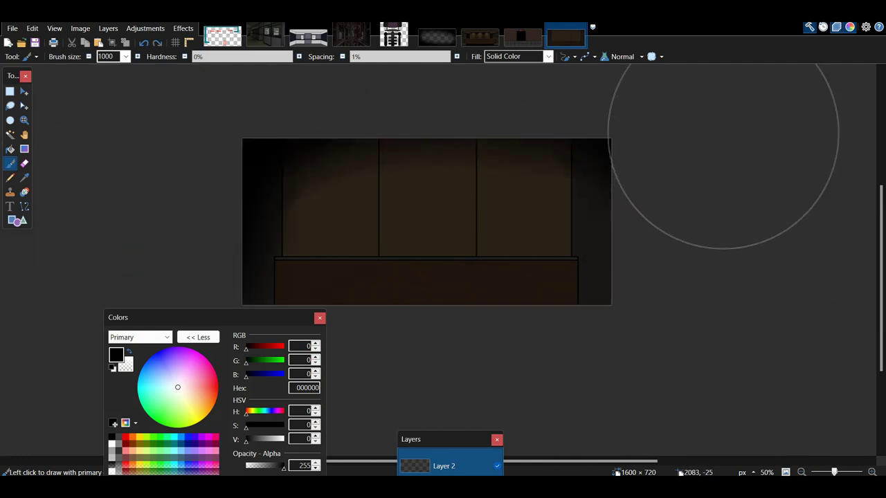
{"action": "left_click_drag", "start_coordinate": [459, 426], "coordinate": [216, 397]}
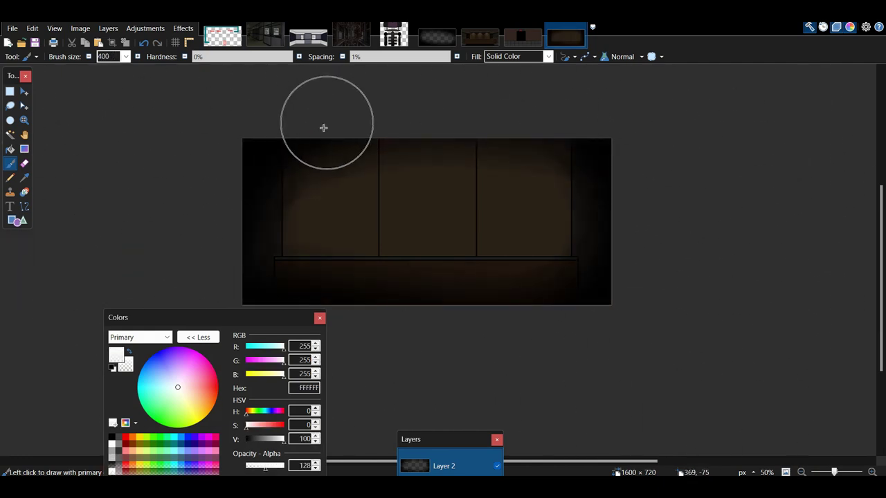
Copy the shading layer into a new 1600 × 720 image, save it as lighting in the Cams 6 folder and close it.
{"action": "key", "text": "ctrl+a"}
{"action": "key", "text": "ctrl+c"}
{"action": "key", "text": "ctrl+n"}
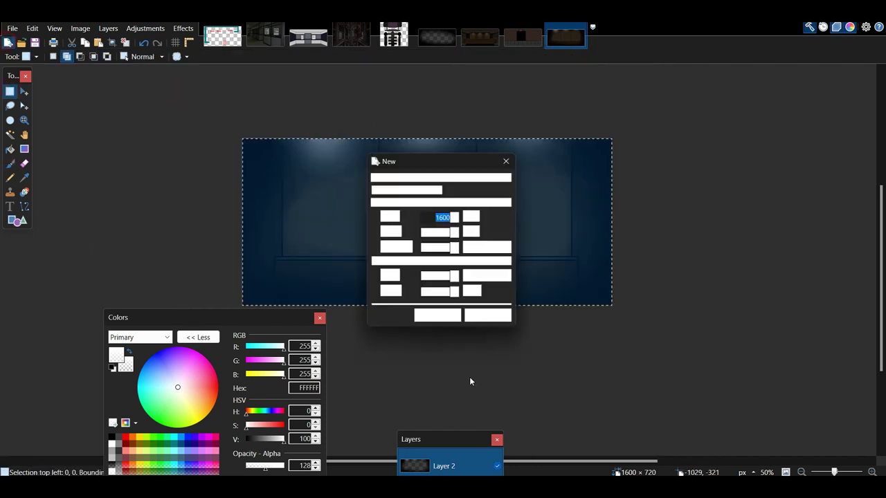
{"action": "key", "text": "Return"}
{"action": "key", "text": "ctrl+v"}
{"action": "key", "text": "ctrl+s"}
{"action": "type", "text": "light"}
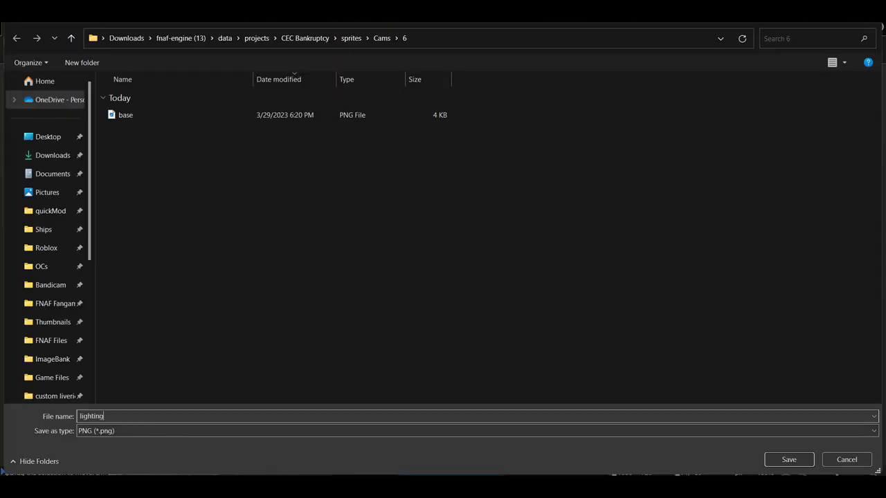
{"action": "type", "text": "ing"}
{"action": "key", "text": "Return"}
{"action": "left_click", "coordinate": [530, 340]}
{"action": "right_click", "coordinate": [607, 34]}
{"action": "left_click", "coordinate": [650, 133]}
Save the shaded room flattened as Default and close the image.
{"action": "left_click", "coordinate": [13, 30]}
{"action": "left_click", "coordinate": [42, 114]}
{"action": "type", "text": "Default"}
{"action": "key", "text": "Return"}
{"action": "left_click", "coordinate": [531, 339]}
{"action": "right_click", "coordinate": [575, 35]}
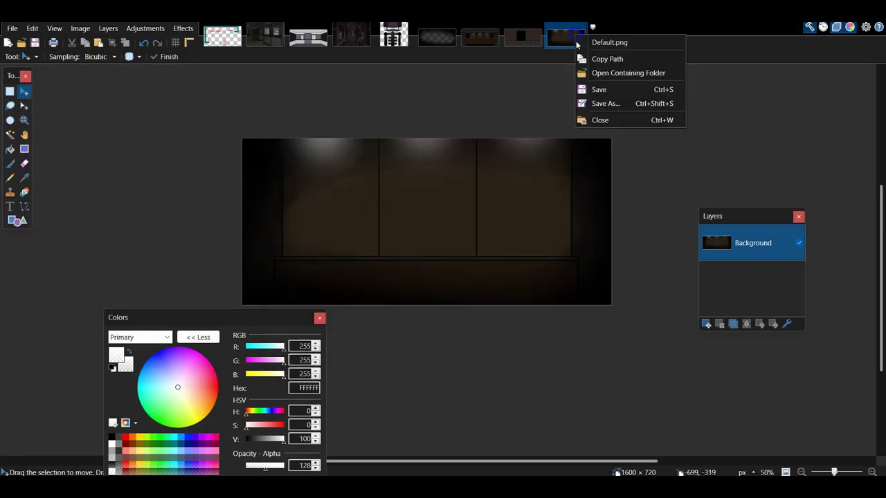
{"action": "left_click", "coordinate": [600, 120]}
Reopen the room's base image, add a layer and paste the bear animatronic onto it from its own image.
{"action": "left_click", "coordinate": [21, 43]}
{"action": "left_click", "coordinate": [125, 152]}
{"action": "left_click", "coordinate": [789, 459]}
{"action": "left_click", "coordinate": [706, 324]}
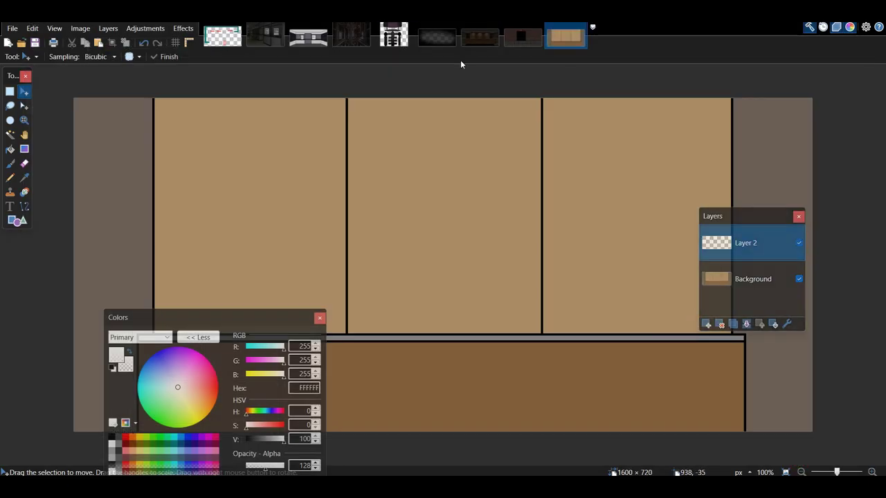
{"action": "left_click", "coordinate": [393, 34]}
{"action": "key", "text": "ctrl+c"}
{"action": "left_click", "coordinate": [565, 35]}
{"action": "key", "text": "ctrl+v"}
Add another layer, open the saved lighting image and paste its contents over the animatronic and room.
{"action": "key", "text": "ctrl+shift+n"}
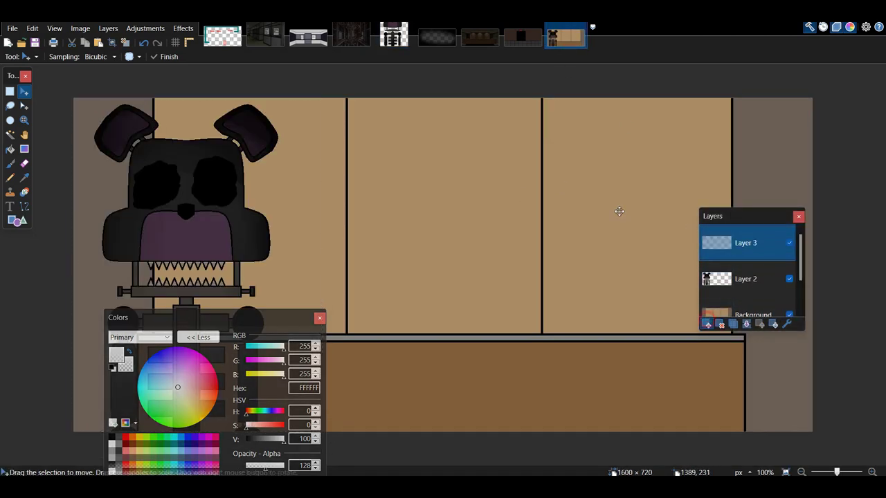
{"action": "left_click", "coordinate": [436, 36]}
{"action": "left_click", "coordinate": [21, 43]}
{"action": "left_click", "coordinate": [132, 134]}
{"action": "left_click", "coordinate": [795, 459]}
{"action": "left_click", "coordinate": [10, 92]}
{"action": "key", "text": "ctrl+a"}
{"action": "key", "text": "ctrl+c"}
{"action": "left_click", "coordinate": [565, 36]}
{"action": "key", "text": "ctrl+v"}
{"action": "key", "text": "ctrl+d"}
Add a layer above the lighting and paste the animatronic's glowing white eyes onto it.
{"action": "left_click", "coordinate": [705, 324]}
{"action": "left_click", "coordinate": [393, 36]}
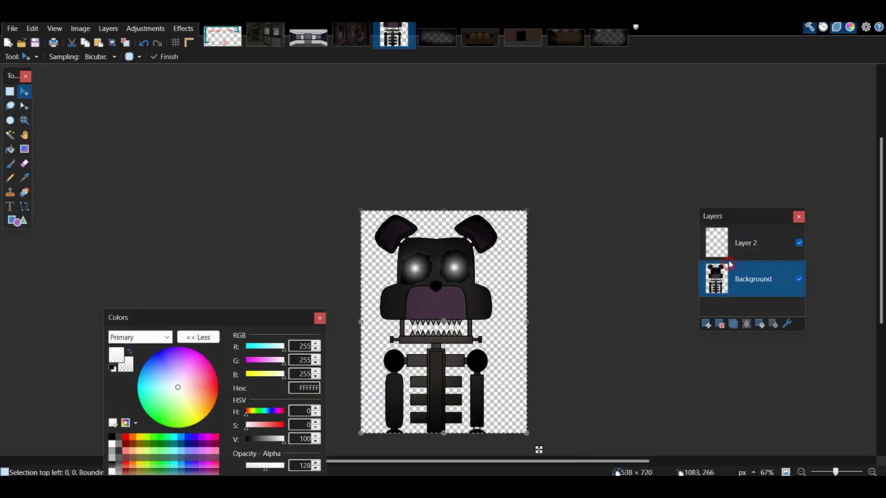
{"action": "left_click", "coordinate": [729, 259]}
{"action": "key", "text": "ctrl+c"}
{"action": "left_click", "coordinate": [609, 41]}
{"action": "left_click", "coordinate": [569, 43]}
{"action": "key", "text": "ctrl+v"}
{"action": "key", "text": "ctrl+d"}
Merge all layers down into the background and save the image as Chuck.
{"action": "left_click", "coordinate": [747, 323]}
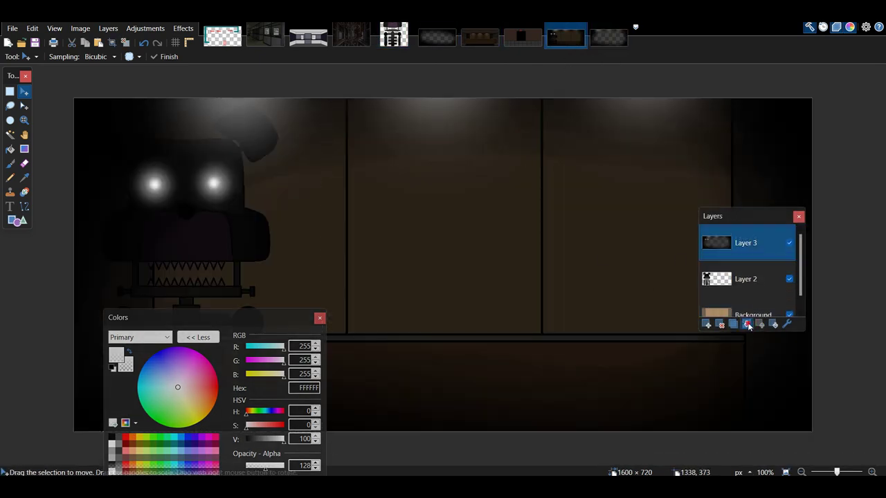
{"action": "left_click", "coordinate": [747, 324]}
{"action": "left_click", "coordinate": [747, 324]}
{"action": "left_click", "coordinate": [12, 28]}
{"action": "left_click", "coordinate": [40, 115]}
{"action": "type", "text": "Chuck"}
{"action": "key", "text": "Return"}
{"action": "left_click", "coordinate": [533, 341]}
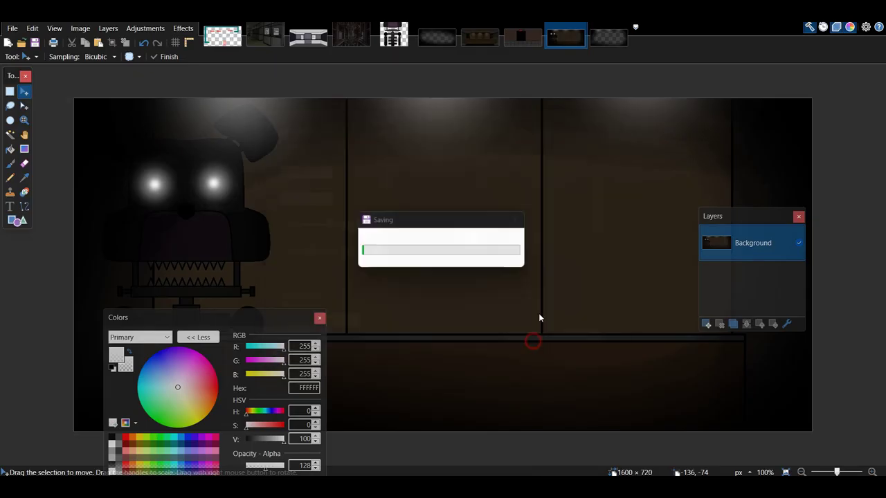
Create a new 1600 × 720 image and erase its entire white background with the size 1000 eraser.
{"action": "key", "text": "ctrl+a"}
{"action": "key", "text": "ctrl+n"}
{"action": "type", "text": "1"}
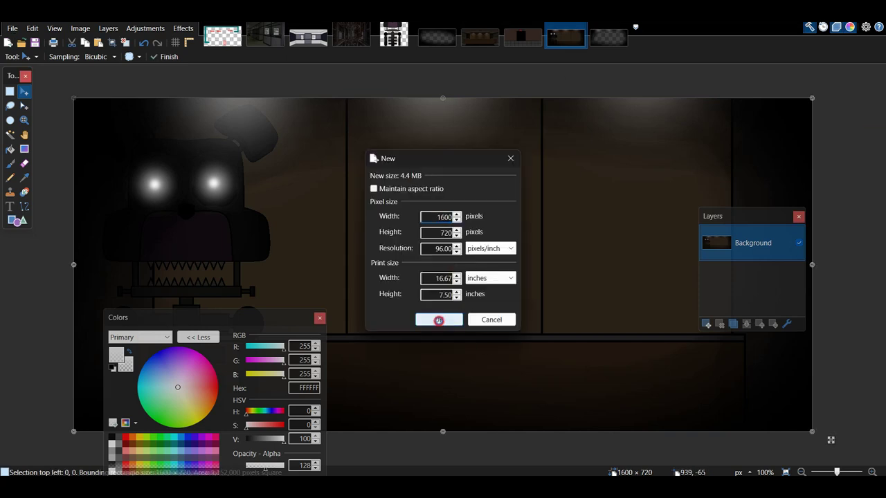
{"action": "left_click", "coordinate": [438, 319]}
{"action": "key", "text": "e"}
{"action": "left_click_drag", "start_coordinate": [114, 168], "coordinate": [113, 214]}
{"action": "left_click", "coordinate": [133, 437]}
{"action": "left_click_drag", "start_coordinate": [77, 263], "coordinate": [734, 256]}
Close the Chuck, lighting and dark room images that are finished, keeping the exit doorway reference open.
{"action": "right_click", "coordinate": [478, 36]}
{"action": "right_click", "coordinate": [512, 36]}
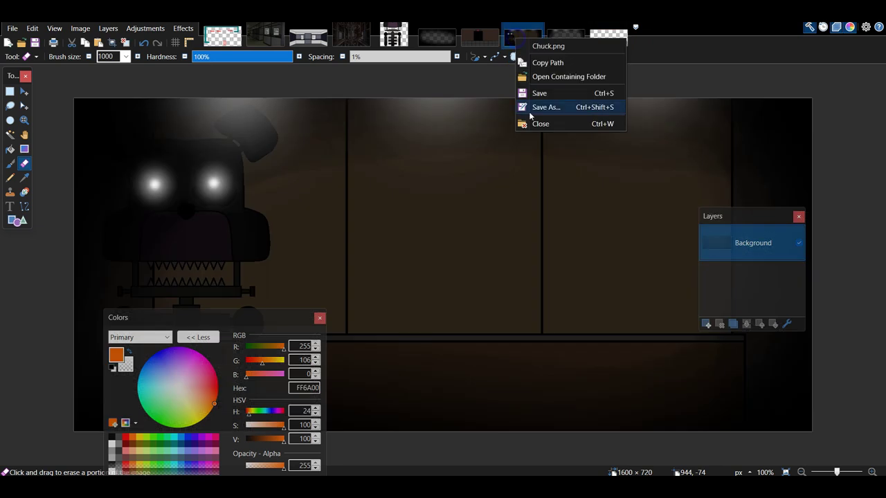
{"action": "left_click", "coordinate": [536, 120]}
{"action": "left_click", "coordinate": [409, 295]}
{"action": "right_click", "coordinate": [442, 40]}
{"action": "left_click", "coordinate": [466, 123]}
{"action": "right_click", "coordinate": [476, 36]}
{"action": "left_click", "coordinate": [493, 123]}
{"action": "right_click", "coordinate": [362, 36]}
{"action": "left_click", "coordinate": [386, 124]}
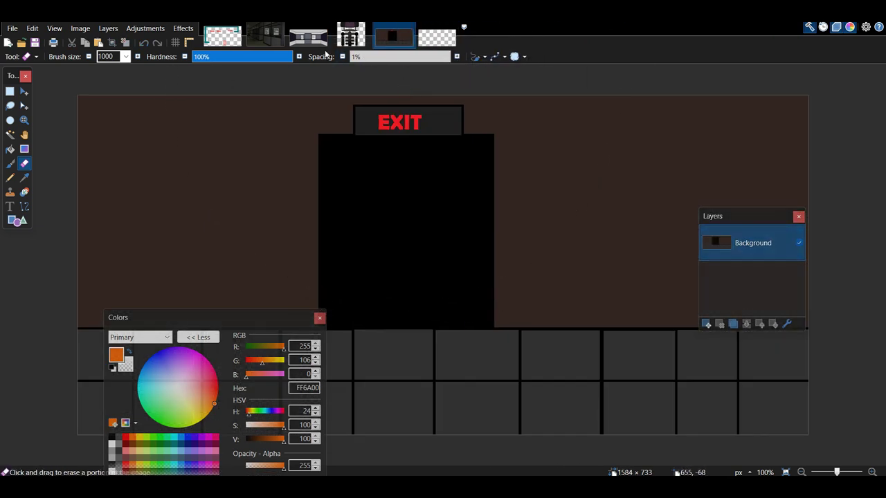
Draw a tall double-outlined doorway in black size 5 lines on the blank canvas, with a wide sign rectangle above it.
{"action": "left_click", "coordinate": [435, 38]}
{"action": "left_click", "coordinate": [17, 220]}
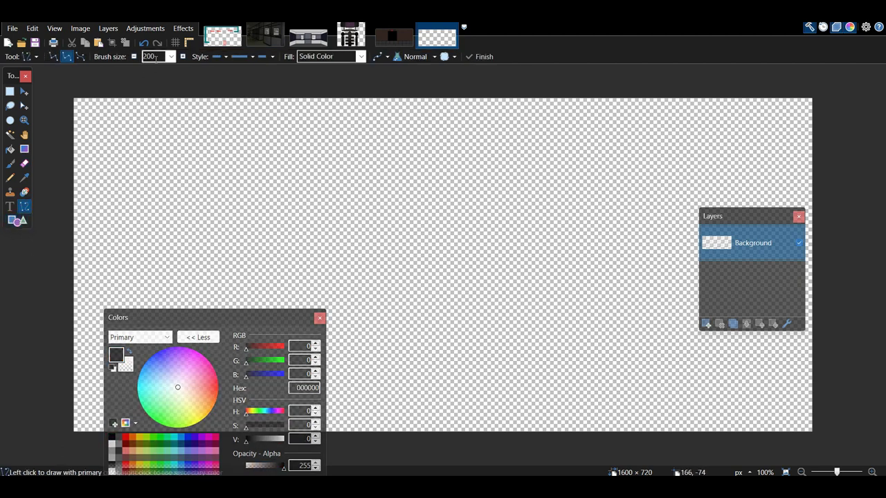
{"action": "key", "text": "F8"}
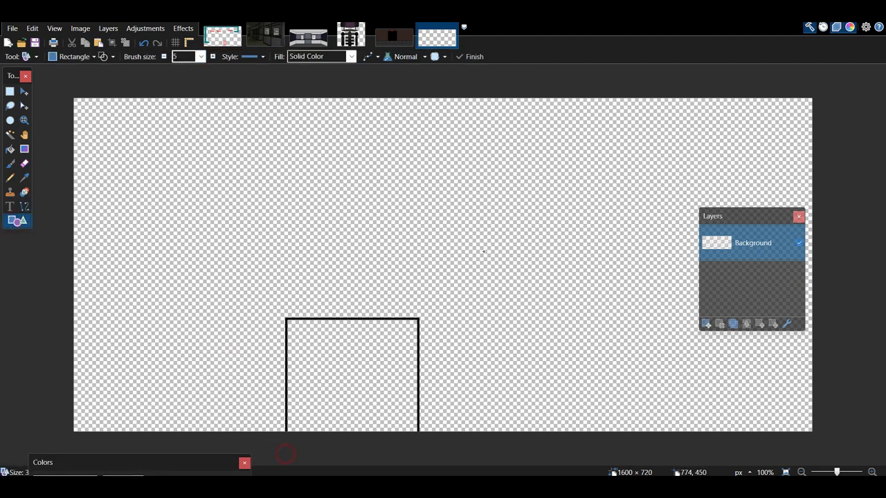
{"action": "left_click_drag", "start_coordinate": [444, 277], "coordinate": [476, 305]}
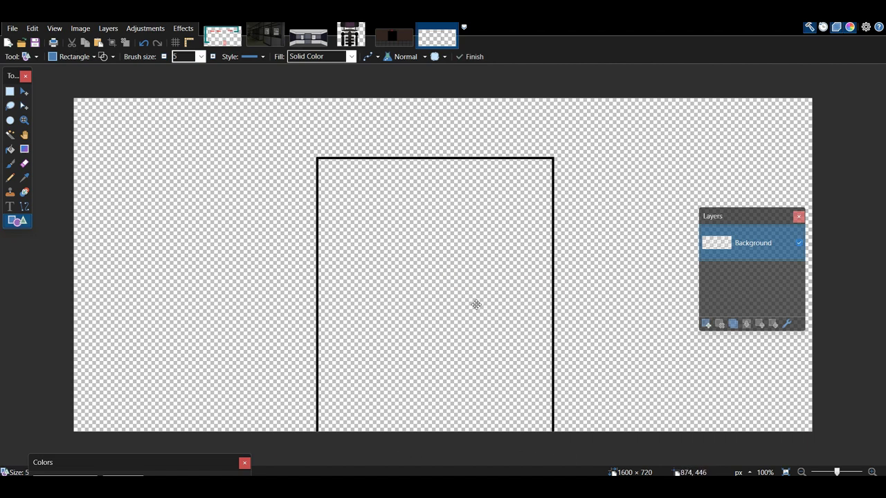
{"action": "left_click_drag", "start_coordinate": [480, 256], "coordinate": [545, 173]}
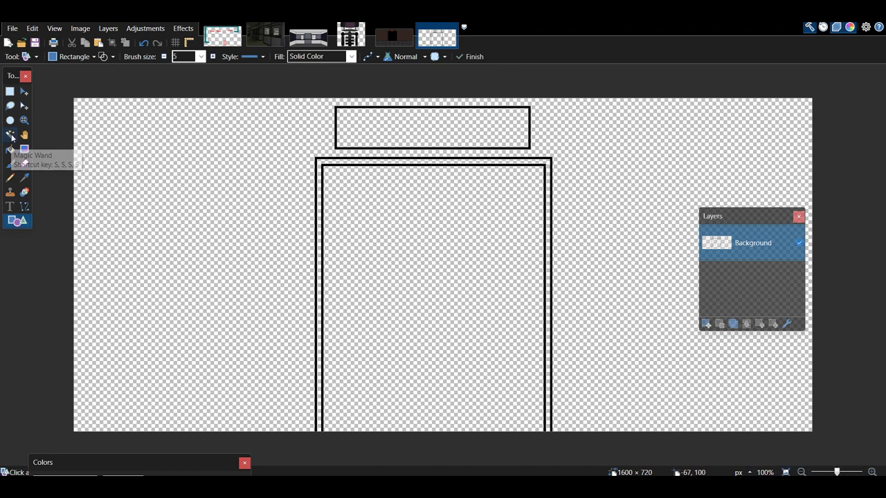
Sample the wall brown from the exit doorway reference, select the area around the door and sign, and start painting it at size 700.
{"action": "left_click", "coordinate": [394, 38]}
{"action": "key", "text": "k"}
{"action": "left_click", "coordinate": [308, 141]}
{"action": "left_click", "coordinate": [437, 37]}
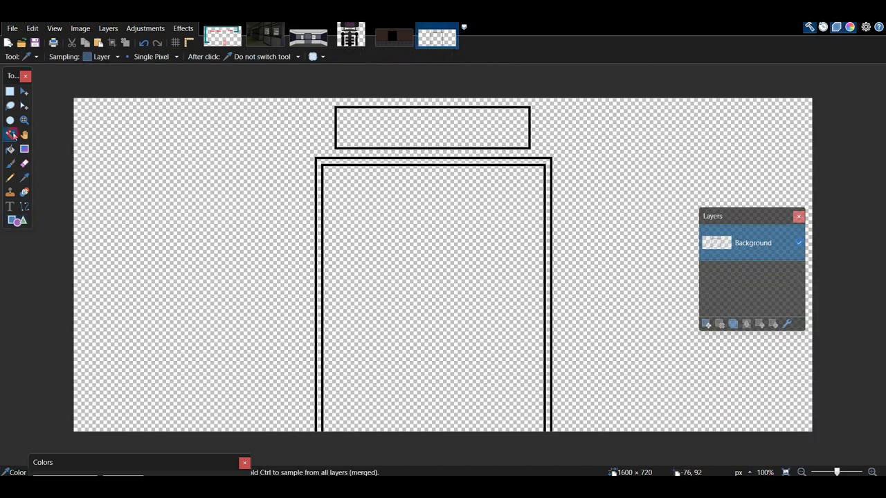
{"action": "left_click", "coordinate": [10, 135]}
{"action": "left_click", "coordinate": [148, 131]}
{"action": "key", "text": "b"}
{"action": "scroll", "coordinate": [123, 58], "scroll_direction": "down", "scroll_amount": 14}
{"action": "mouse_move", "coordinate": [234, 152]}
{"action": "left_mouse_down"}
{"action": "mouse_move", "coordinate": [113, 293]}
{"action": "mouse_move", "coordinate": [229, 339]}
{"action": "left_mouse_up"}
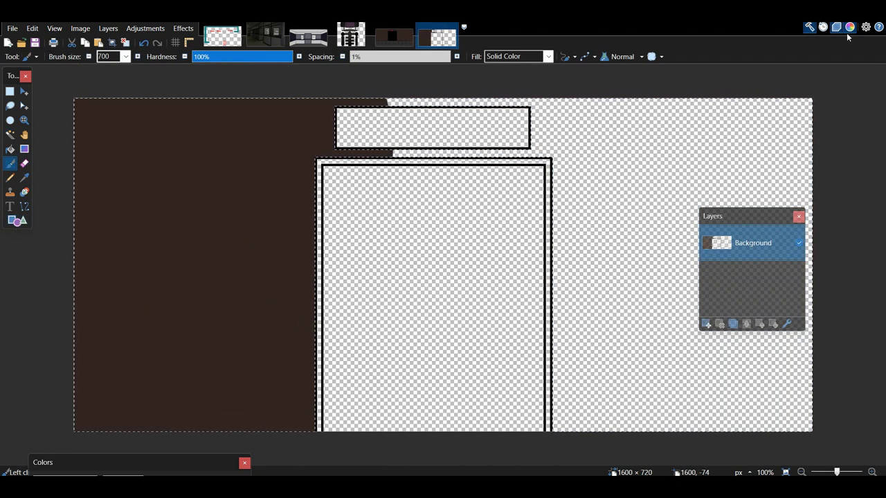
Brighten the sampled brown and paint the whole wall area around the doorway and sign with it.
{"action": "double_click", "coordinate": [850, 28]}
{"action": "left_click_drag", "start_coordinate": [179, 435], "coordinate": [189, 435]}
{"action": "mouse_move", "coordinate": [391, 298]}
{"action": "left_mouse_down"}
{"action": "mouse_move", "coordinate": [277, 347]}
{"action": "mouse_move", "coordinate": [285, 388]}
{"action": "left_mouse_up"}
{"action": "left_click_drag", "start_coordinate": [190, 435], "coordinate": [185, 435]}
{"action": "mouse_move", "coordinate": [179, 243]}
{"action": "left_mouse_down"}
{"action": "mouse_move", "coordinate": [158, 326]}
{"action": "mouse_move", "coordinate": [741, 413]}
{"action": "mouse_move", "coordinate": [698, 203]}
{"action": "left_mouse_up"}
Select the sign's interior and the narrow door frame, and paint both grey 808080.
{"action": "left_click", "coordinate": [44, 438]}
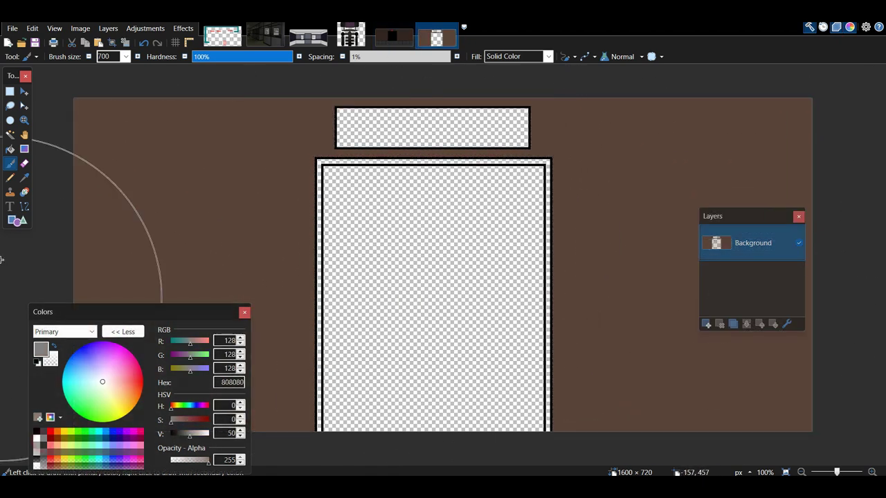
{"action": "left_click", "coordinate": [11, 135]}
{"action": "left_click", "coordinate": [393, 129]}
{"action": "left_click", "coordinate": [10, 164]}
{"action": "mouse_move", "coordinate": [289, 299]}
{"action": "left_mouse_down"}
{"action": "mouse_move", "coordinate": [322, 182]}
{"action": "mouse_move", "coordinate": [389, 120]}
{"action": "mouse_move", "coordinate": [514, 175]}
{"action": "left_mouse_up"}
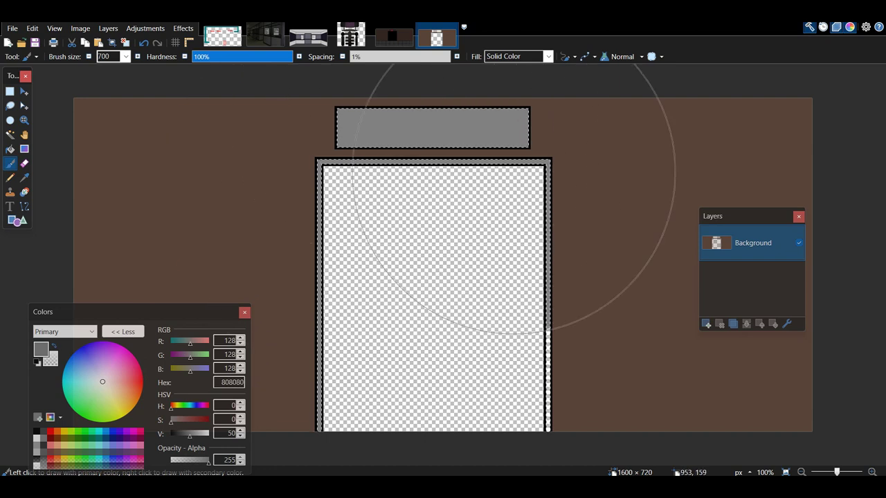
Select the doorway opening, paint it black 000000 and clear the selection.
{"action": "left_click", "coordinate": [10, 135]}
{"action": "left_click", "coordinate": [418, 270]}
{"action": "left_click", "coordinate": [37, 432]}
{"action": "left_click", "coordinate": [10, 164]}
{"action": "mouse_move", "coordinate": [415, 138]}
{"action": "left_mouse_down"}
{"action": "mouse_move", "coordinate": [428, 271]}
{"action": "mouse_move", "coordinate": [373, 313]}
{"action": "mouse_move", "coordinate": [415, 339]}
{"action": "left_mouse_up"}
{"action": "left_click", "coordinate": [10, 135]}
{"action": "left_click", "coordinate": [55, 92]}
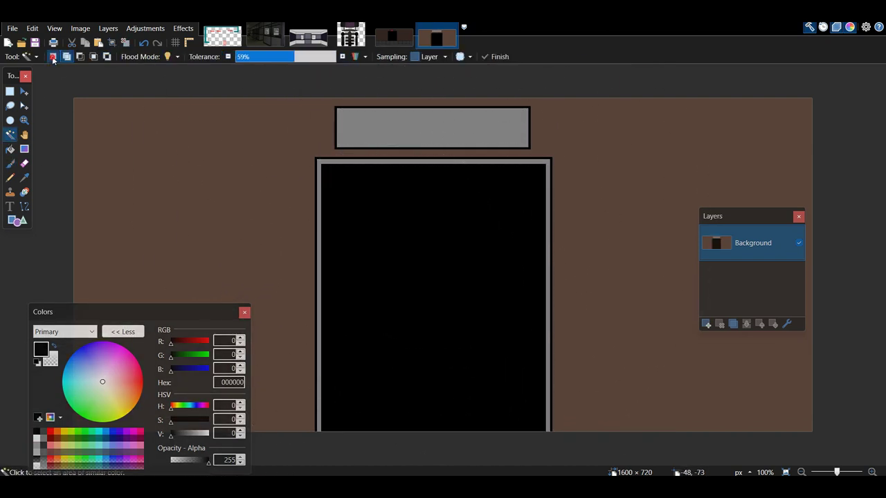
Add the text EXIT on the grey sign in bold Calibri size 72, coloured dark red 7F0000.
{"action": "left_click", "coordinate": [51, 439]}
{"action": "left_click", "coordinate": [10, 207]}
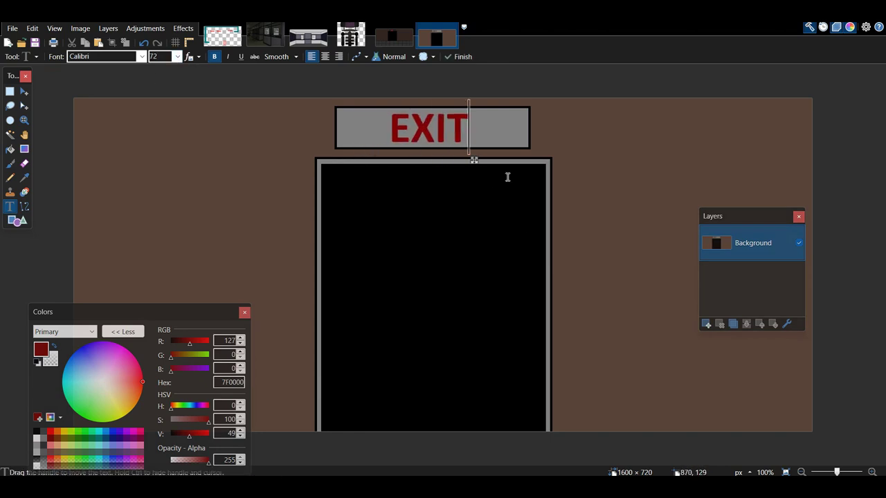
Select all the letters of the EXIT text with the Magic Wand, adding them to one selection at 0% tolerance.
{"action": "scroll", "coordinate": [440, 166], "scroll_direction": "up", "scroll_amount": 3}
{"action": "scroll", "coordinate": [440, 166], "scroll_direction": "up", "scroll_amount": 3}
{"action": "left_click", "coordinate": [10, 135]}
{"action": "left_click", "coordinate": [244, 57]}
{"action": "left_click", "coordinate": [259, 200]}
{"action": "left_click", "coordinate": [368, 221]}
{"action": "left_click", "coordinate": [438, 215]}
{"action": "left_click", "coordinate": [66, 57]}
{"action": "left_click", "coordinate": [284, 226]}
{"action": "left_click_drag", "start_coordinate": [243, 57], "coordinate": [218, 64]}
{"action": "left_click", "coordinate": [514, 194]}
{"action": "left_click_drag", "start_coordinate": [78, 312], "coordinate": [193, 303]}
{"action": "scroll", "coordinate": [438, 194], "scroll_direction": "down", "scroll_amount": 5}
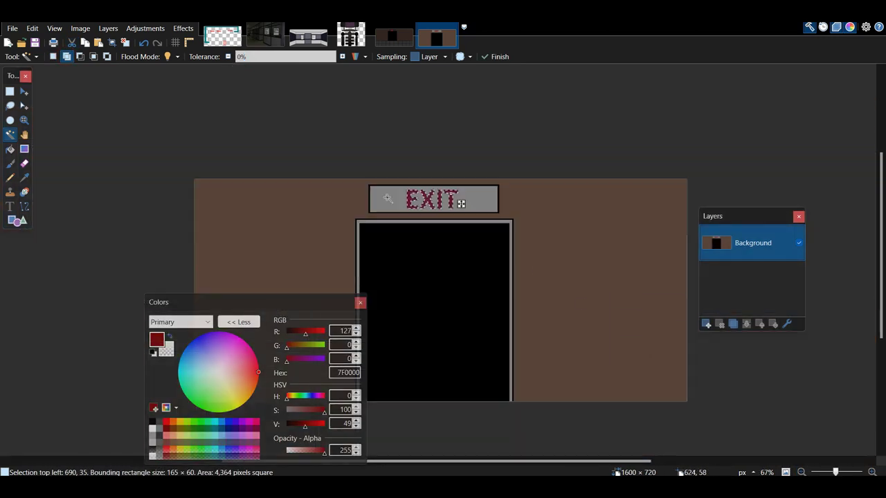
{"action": "key", "text": "b"}
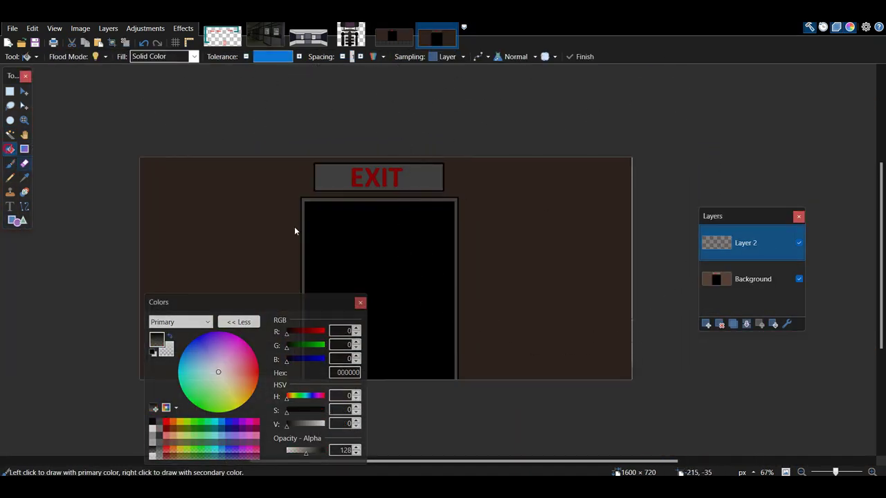
Fill Layer 2 with half-transparent black over the exit room and shade its edges with opaque black, brush size 1000, hardness 0%.
{"action": "left_click", "coordinate": [294, 230]}
{"action": "left_click", "coordinate": [10, 163]}
{"action": "left_click_drag", "start_coordinate": [306, 452], "coordinate": [325, 452]}
{"action": "left_click_drag", "start_coordinate": [242, 57], "coordinate": [191, 58]}
{"action": "left_click", "coordinate": [801, 472]}
{"action": "left_click", "coordinate": [802, 472]}
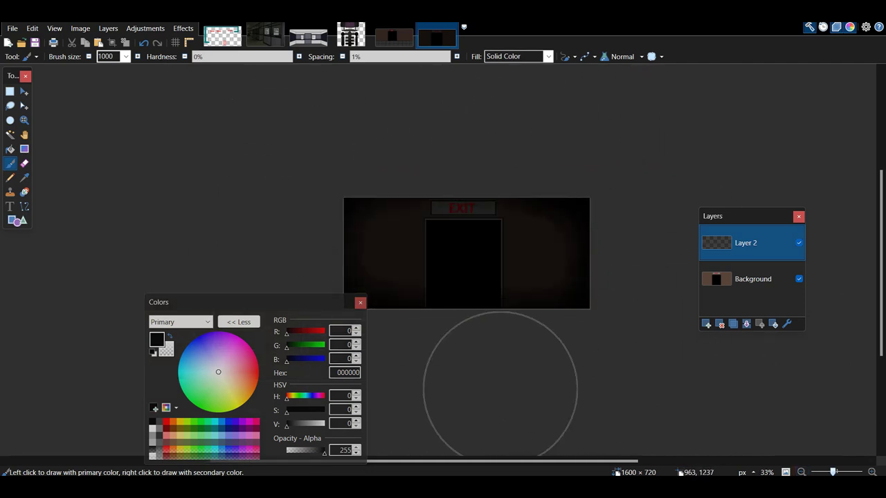
Copy the EXIT letters onto Layer 3 in bright red and paint a soft FF0000 glow around them at brush size 50, opacity 128.
{"action": "left_click", "coordinate": [753, 279]}
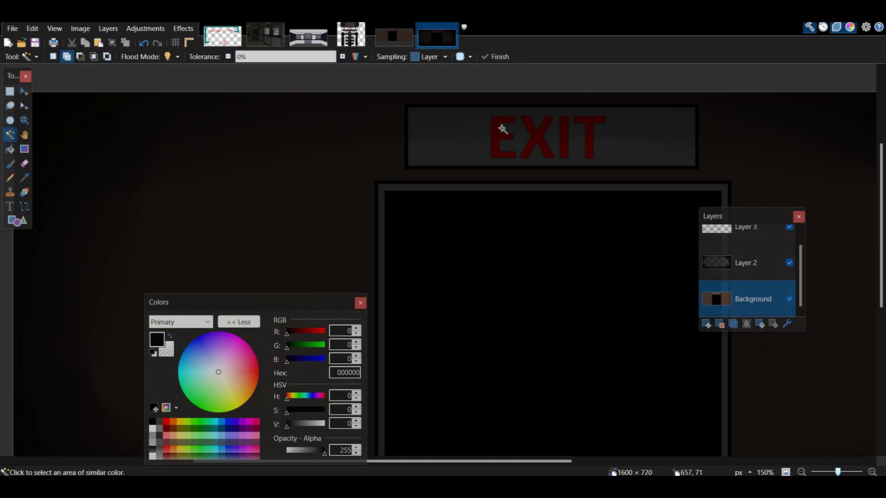
{"action": "left_click", "coordinate": [733, 228]}
{"action": "key", "text": "m"}
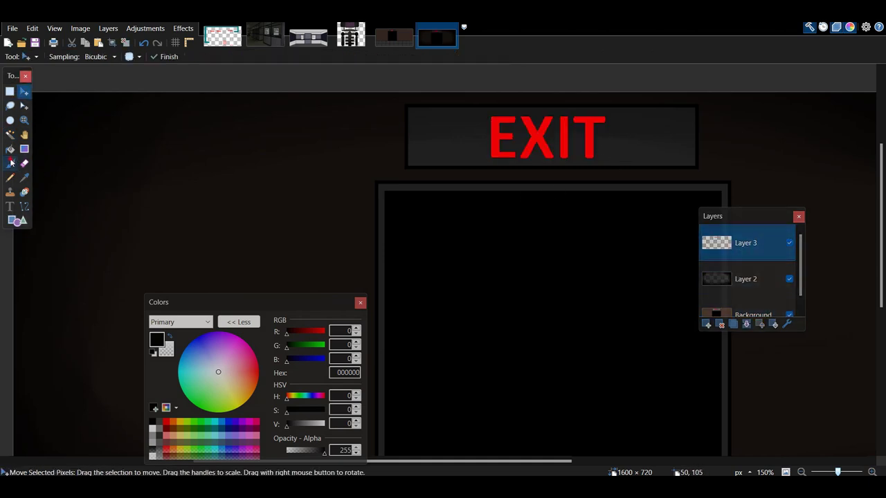
{"action": "left_click", "coordinate": [10, 162]}
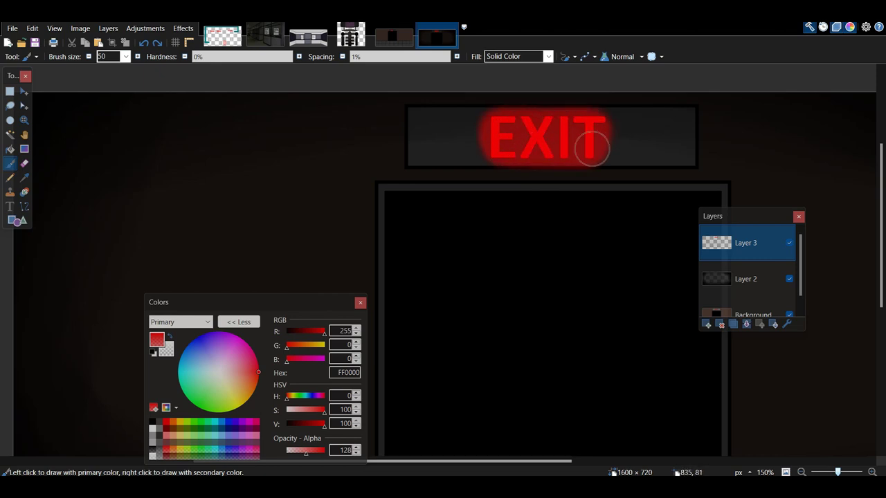
Merge the EXIT glow layer into the shading layer and copy the result into a new image of the same size.
{"action": "left_click", "coordinate": [803, 472]}
{"action": "left_click", "coordinate": [746, 324]}
{"action": "left_click", "coordinate": [24, 92]}
{"action": "key", "text": "ctrl+a"}
{"action": "key", "text": "ctrl+c"}
{"action": "key", "text": "ctrl+n"}
{"action": "key", "text": "Return"}
{"action": "key", "text": "ctrl+w"}
{"action": "key", "text": "ctrl+shift+c"}
{"action": "key", "text": "ctrl+alt+v"}
Save the flattened, shaded exit room as Default.
{"action": "left_click", "coordinate": [12, 29]}
{"action": "left_click", "coordinate": [34, 129]}
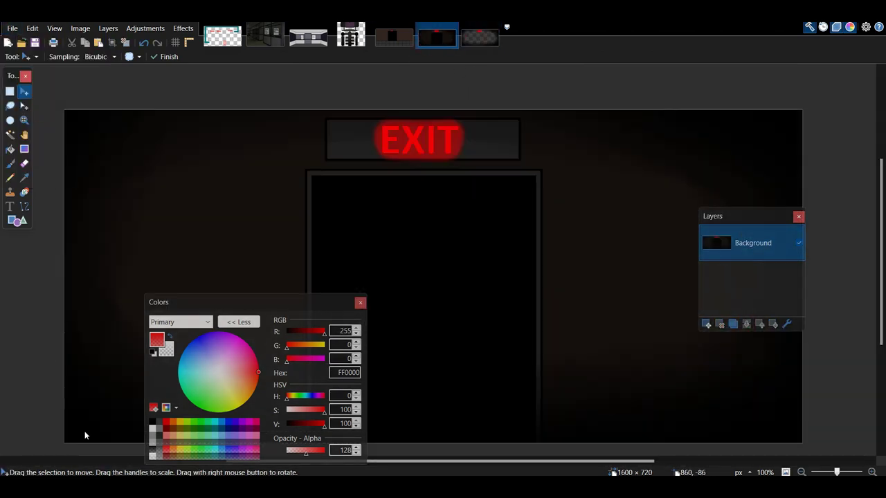
{"action": "type", "text": "Default"}
{"action": "key", "text": "Return"}
{"action": "left_click", "coordinate": [540, 346]}
Save the transparent shading and EXIT glow image as lighting.
{"action": "left_click", "coordinate": [477, 37]}
{"action": "left_click", "coordinate": [11, 29]}
{"action": "left_click", "coordinate": [36, 130]}
{"action": "type", "text": "lighting"}
{"action": "key", "text": "Return"}
{"action": "left_click", "coordinate": [535, 343]}
Open the unshaded exit room image and paste the animatronic onto a new layer, centred over the doorway.
{"action": "left_click", "coordinate": [22, 43]}
{"action": "double_click", "coordinate": [158, 150]}
{"action": "left_click", "coordinate": [350, 36]}
{"action": "key", "text": "ctrl+c"}
{"action": "left_click", "coordinate": [526, 38]}
{"action": "key", "text": "ctrl+v"}
{"action": "key", "text": "ctrl+z"}
{"action": "key", "text": "ctrl+shift+v"}
{"action": "left_click_drag", "start_coordinate": [206, 194], "coordinate": [462, 194]}
{"action": "key", "text": "ctrl+d"}
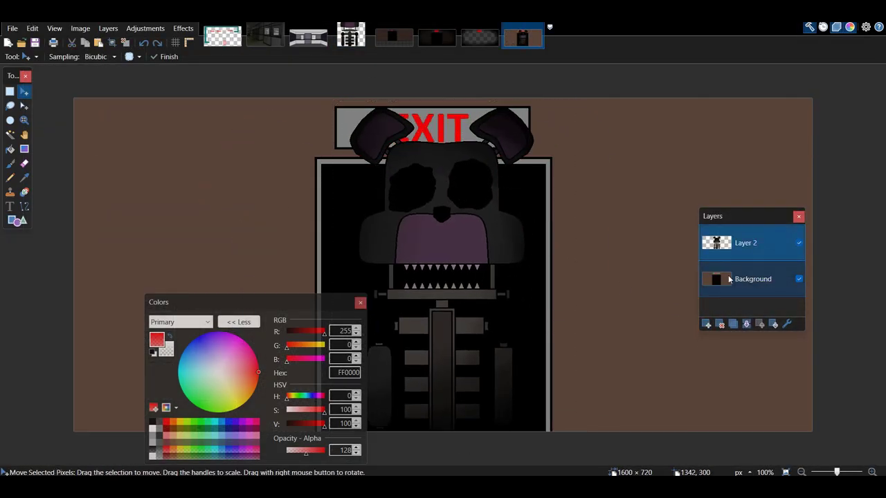
Paste the lighting overlay on a new layer and place the animatronic with its glowing eyes beside the doorway's right edge.
{"action": "left_click", "coordinate": [706, 323]}
{"action": "left_click", "coordinate": [480, 36]}
{"action": "left_click", "coordinate": [10, 91]}
{"action": "left_click_drag", "start_coordinate": [49, 80], "coordinate": [885, 497]}
{"action": "left_click", "coordinate": [522, 38]}
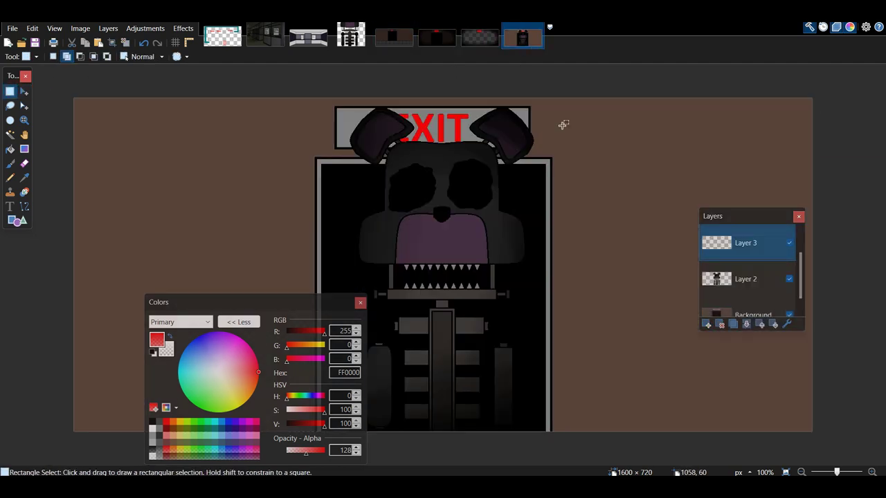
{"action": "key", "text": "ctrl+shift+v"}
{"action": "left_click_drag", "start_coordinate": [480, 190], "coordinate": [598, 190]}
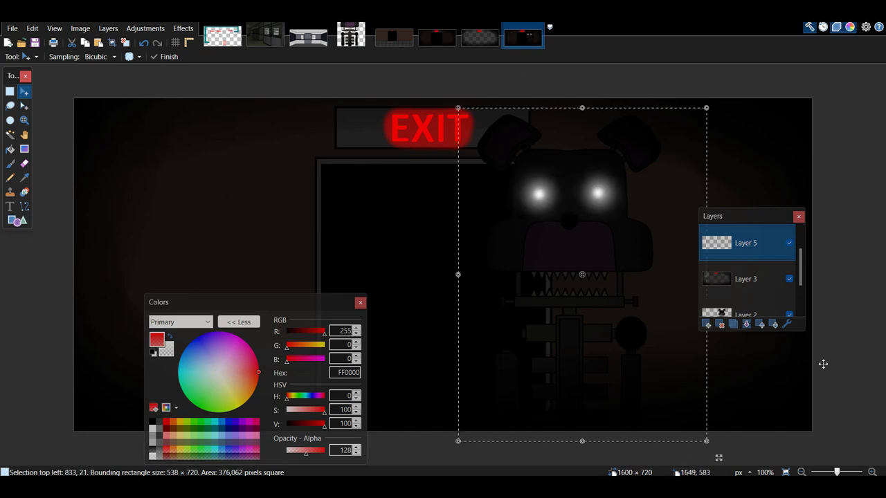
Merge all layers of the exit room with the animatronic and save the image as Chuck.
{"action": "left_click", "coordinate": [747, 324]}
{"action": "left_click", "coordinate": [799, 243]}
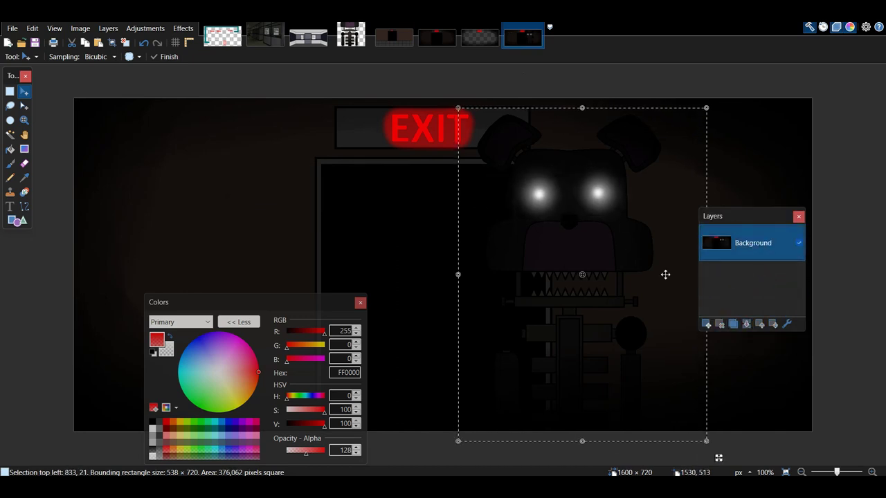
{"action": "key", "text": "ctrl+d"}
{"action": "left_click", "coordinate": [12, 28]}
{"action": "left_click", "coordinate": [43, 115]}
{"action": "type", "text": "Chuck"}
{"action": "key", "text": "Return"}
{"action": "left_click", "coordinate": [526, 342]}
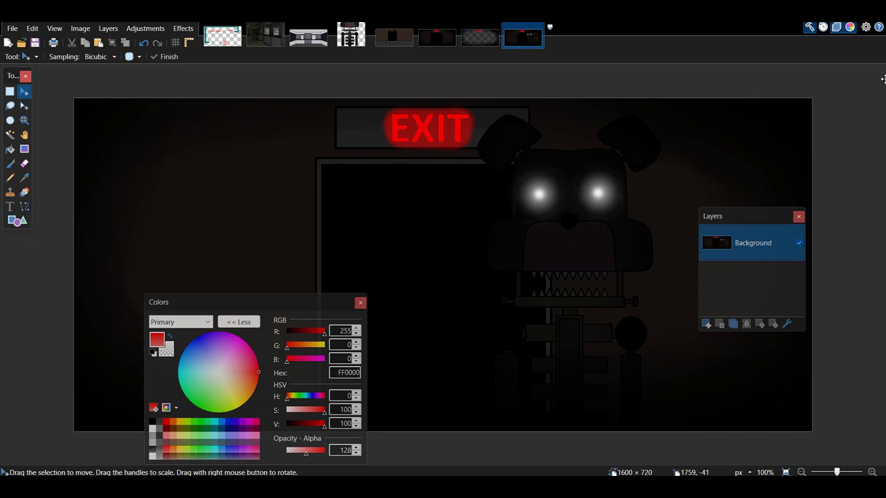
Darken the office image on a new layer with two half-transparent black dabs at brush size 2000, hardness 100%.
{"action": "left_click", "coordinate": [309, 41]}
{"action": "scroll", "coordinate": [395, 257], "scroll_direction": "down", "scroll_amount": 1}
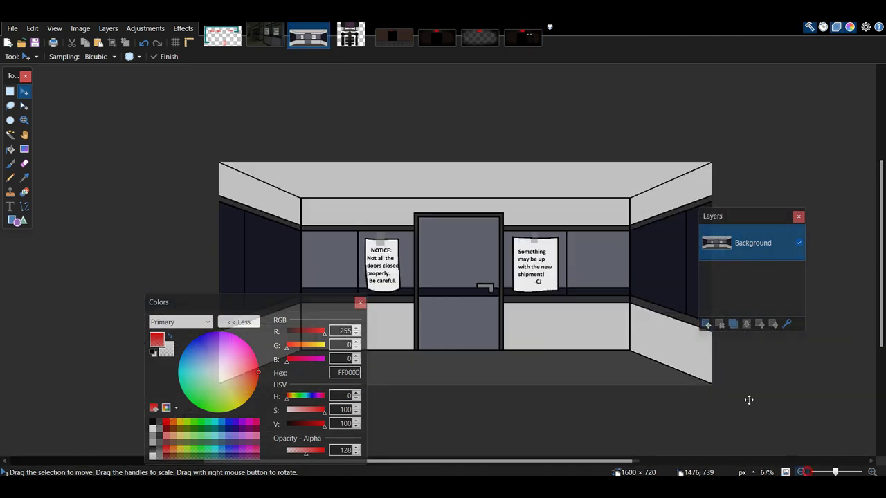
{"action": "left_click", "coordinate": [153, 449]}
{"action": "left_click", "coordinate": [11, 163]}
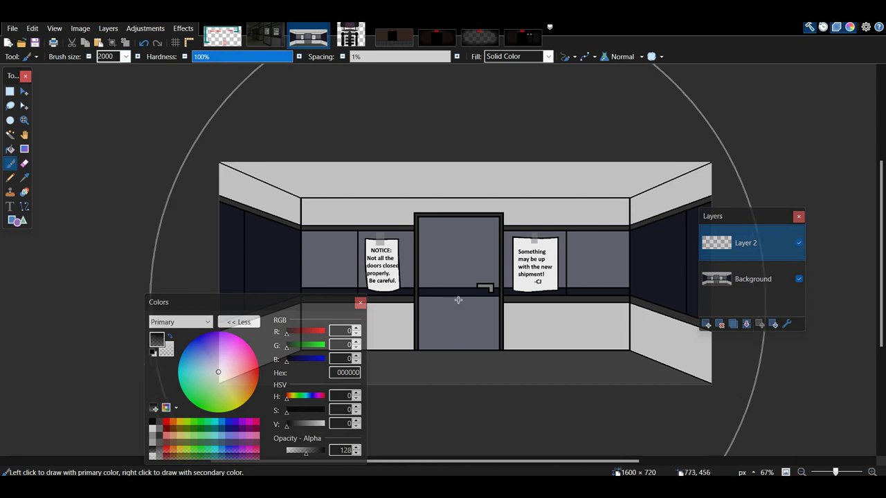
{"action": "left_click", "coordinate": [458, 300]}
{"action": "left_click", "coordinate": [458, 300]}
Shade the office's edges with opaque black 000000 using brush size 1000 and hardness 0%.
{"action": "left_click_drag", "start_coordinate": [98, 57], "coordinate": [124, 59]}
{"action": "type", "text": "1000"}
{"action": "left_click", "coordinate": [153, 422]}
{"action": "left_click_drag", "start_coordinate": [211, 57], "coordinate": [191, 58]}
{"action": "left_click", "coordinate": [801, 472]}
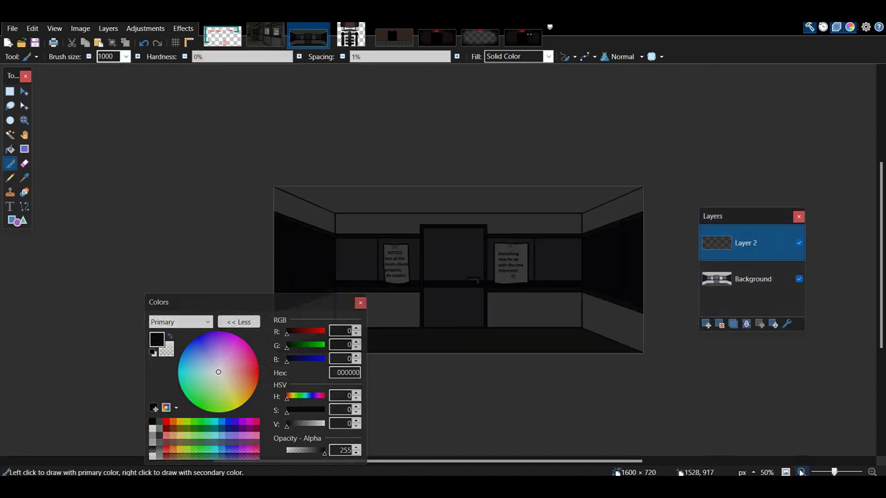
{"action": "left_click", "coordinate": [801, 473]}
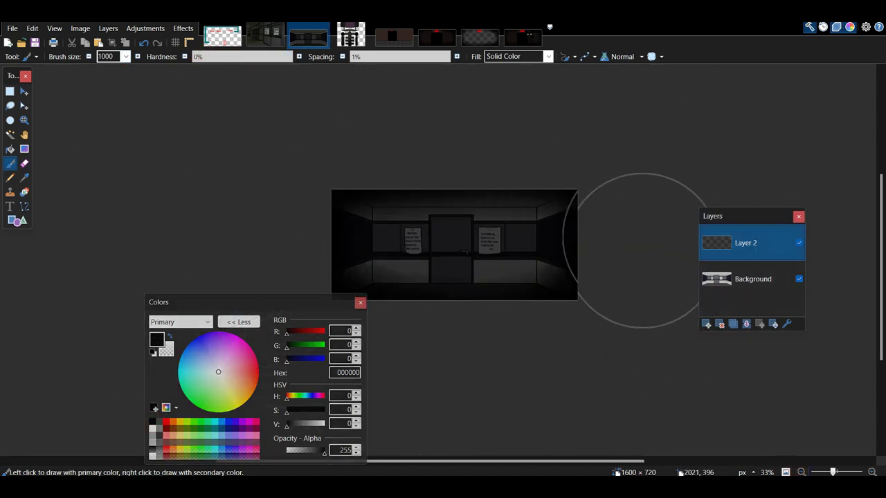
Copy the whole office shading layer into a new 1600 × 720 image.
{"action": "left_click", "coordinate": [11, 92]}
{"action": "left_click_drag", "start_coordinate": [229, 92], "coordinate": [795, 425]}
{"action": "key", "text": "ctrl+c"}
{"action": "key", "text": "ctrl+n"}
{"action": "left_click", "coordinate": [443, 318]}
{"action": "key", "text": "ctrl+v"}
Save the office shading image as lighting in the Office sprites folder and close it.
{"action": "left_click", "coordinate": [12, 30]}
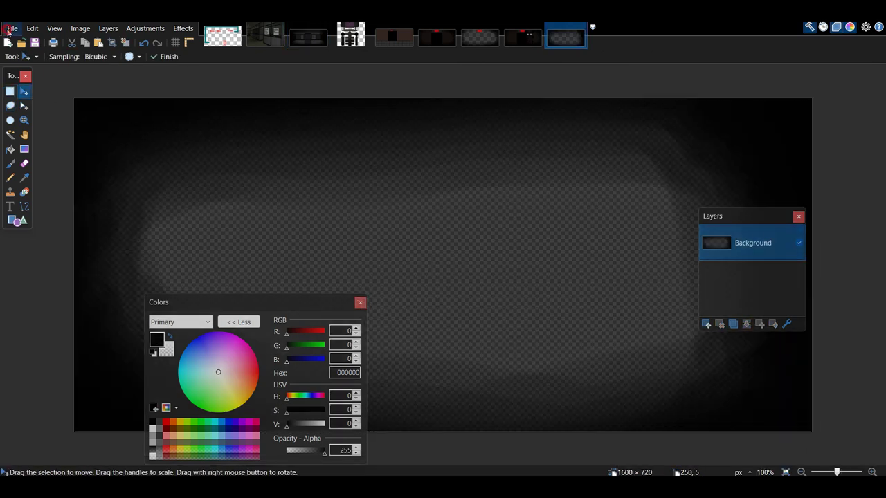
{"action": "left_click", "coordinate": [42, 115]}
{"action": "left_click", "coordinate": [350, 38]}
{"action": "double_click", "coordinate": [216, 132]}
{"action": "type", "text": "lighti"}
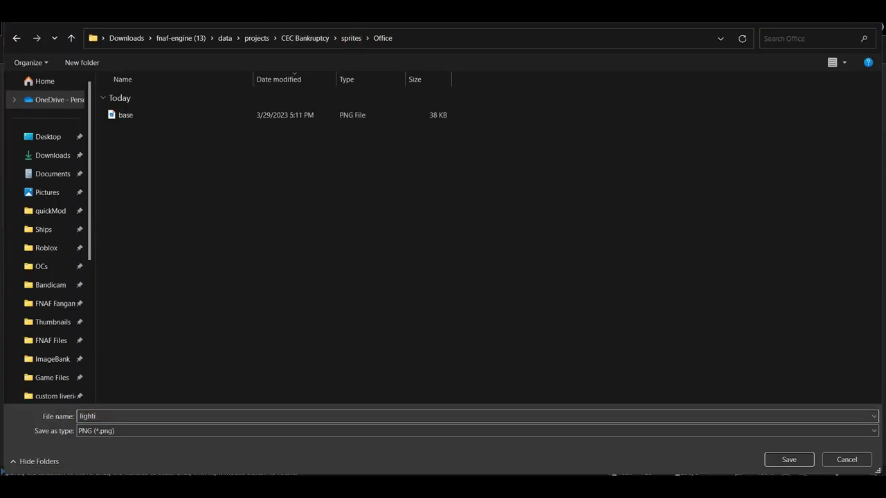
{"action": "type", "text": "ng"}
{"action": "key", "text": "Return"}
{"action": "left_click", "coordinate": [530, 342]}
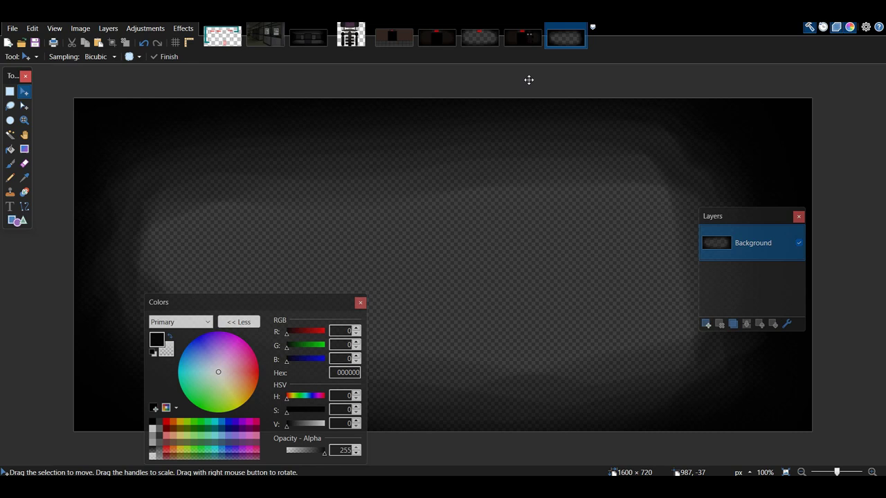
{"action": "right_click", "coordinate": [564, 46]}
{"action": "left_click", "coordinate": [588, 125]}
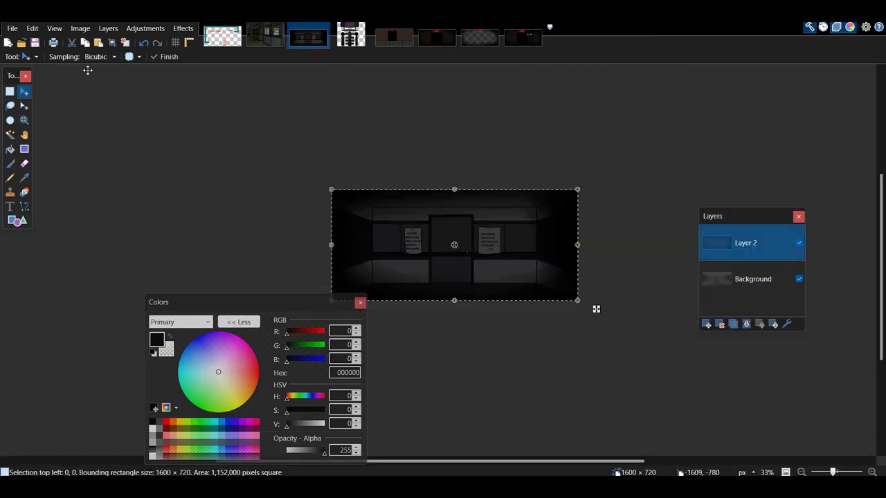
Save the flattened, darkened office as powerout and close the image.
{"action": "left_click", "coordinate": [16, 29]}
{"action": "left_click", "coordinate": [51, 119]}
{"action": "type", "text": "powerout"}
{"action": "key", "text": "Return"}
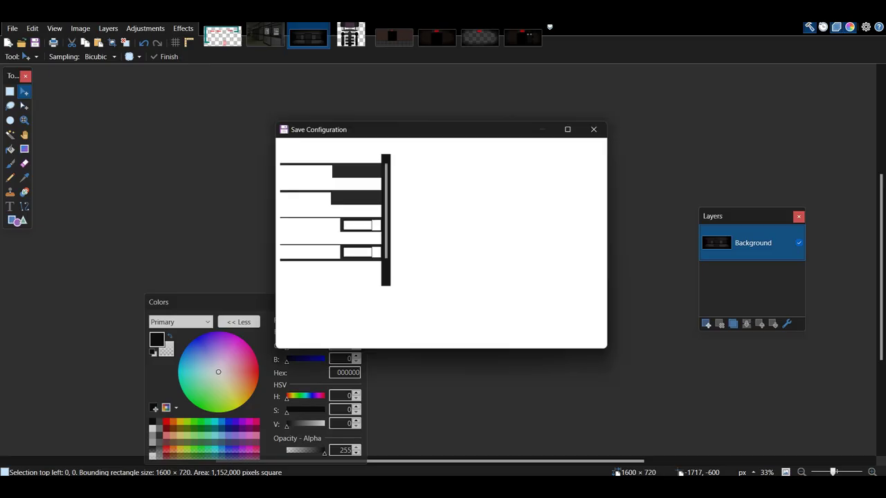
{"action": "key", "text": "Return"}
{"action": "right_click", "coordinate": [308, 46]}
{"action": "left_click", "coordinate": [335, 128]}
Close all four exit room images: the Chuck, lighting, Default and unshaded versions.
{"action": "left_click", "coordinate": [483, 47]}
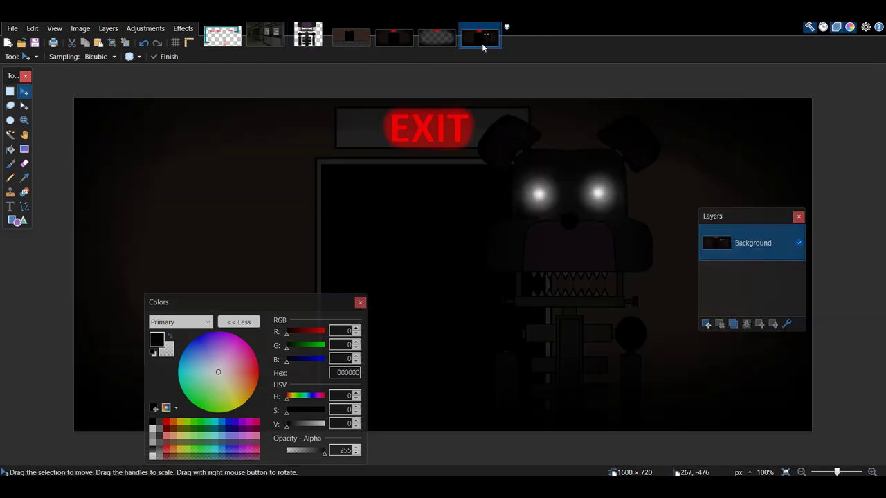
{"action": "right_click", "coordinate": [479, 39]}
{"action": "left_click", "coordinate": [498, 121]}
{"action": "right_click", "coordinate": [436, 38]}
{"action": "left_click", "coordinate": [458, 119]}
{"action": "right_click", "coordinate": [393, 38]}
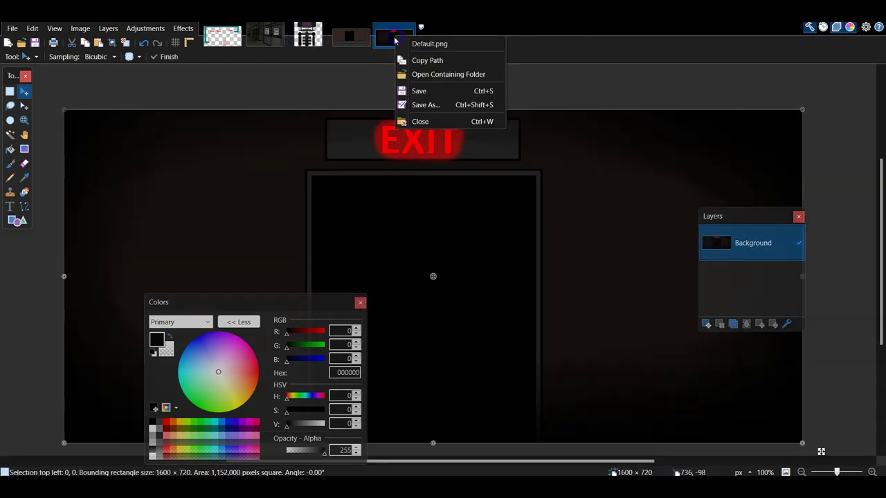
{"action": "left_click", "coordinate": [415, 119]}
{"action": "right_click", "coordinate": [358, 38]}
{"action": "left_click", "coordinate": [382, 120]}
Open the base image from the Office folder and paste the animatronic onto Layer 2.
{"action": "left_click", "coordinate": [138, 150]}
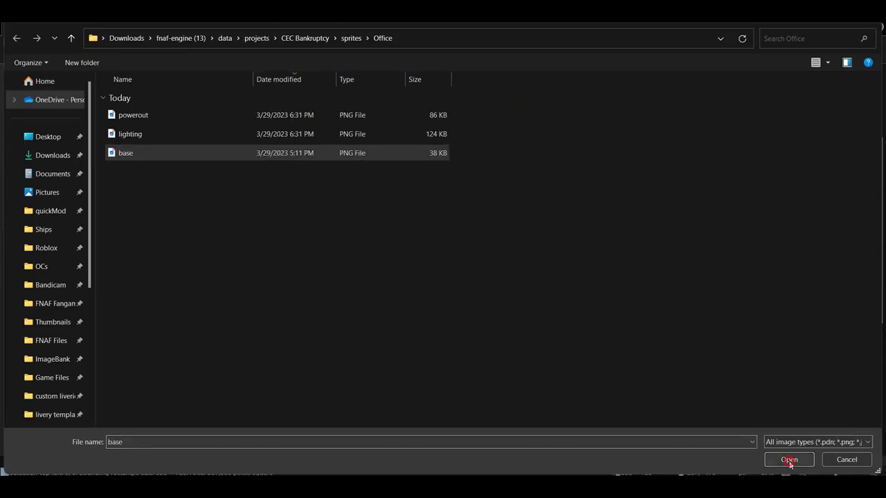
{"action": "left_click", "coordinate": [776, 452]}
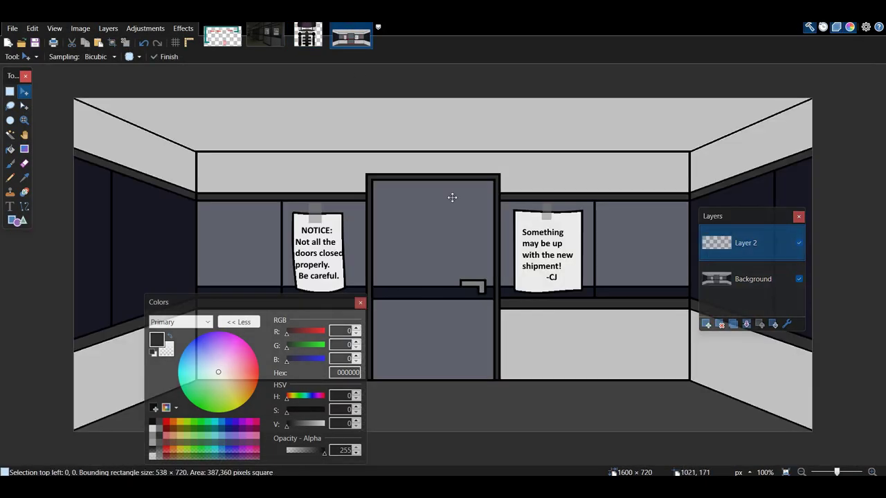
{"action": "key", "text": "ctrl+v"}
Select the whole animatronic with the Magic Wand at 50% tolerance and lighten it with a tonal adjustment.
{"action": "left_click", "coordinate": [10, 134]}
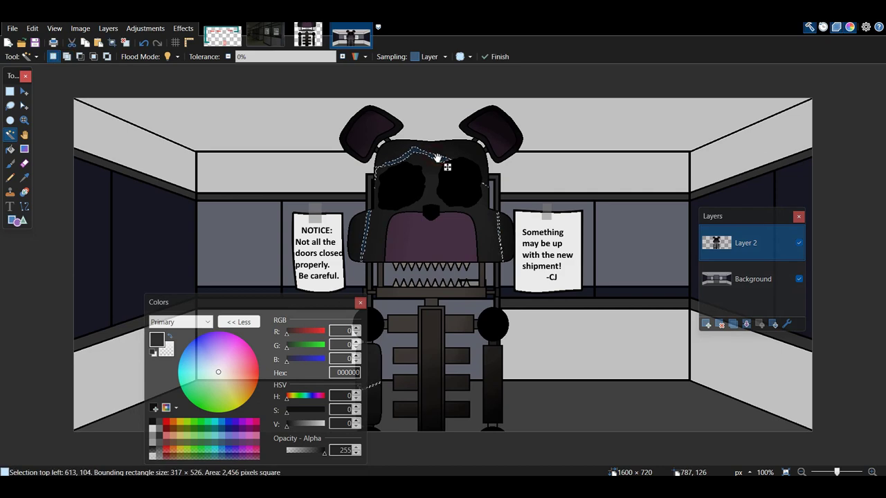
{"action": "left_click", "coordinate": [285, 57]}
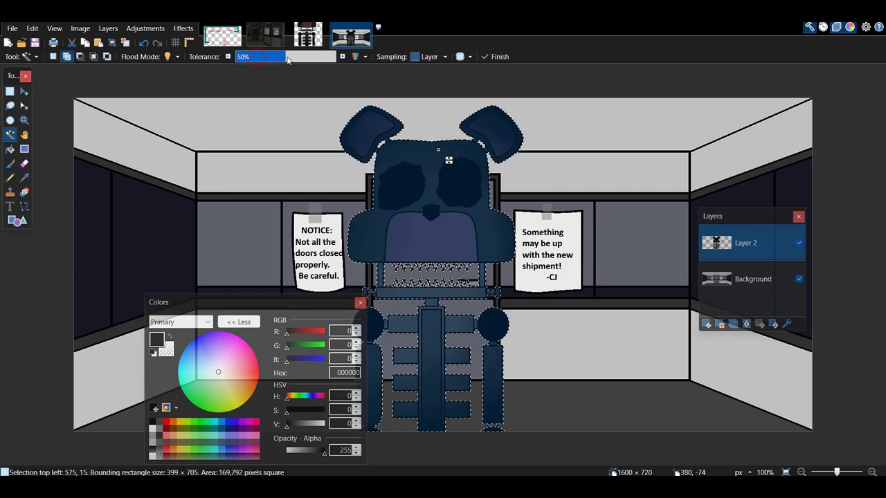
{"action": "left_click", "coordinate": [144, 30]}
{"action": "left_click", "coordinate": [159, 87]}
{"action": "mouse_move", "coordinate": [413, 127]}
{"action": "left_mouse_down"}
{"action": "mouse_move", "coordinate": [566, 126]}
{"action": "mouse_move", "coordinate": [540, 291]}
{"action": "left_mouse_up"}
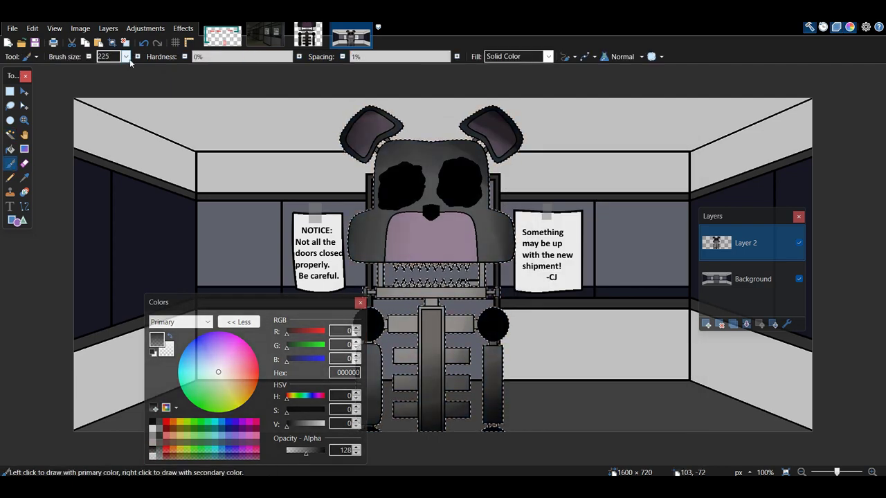
Shade the animatronic's head and body with soft black brush strokes at opacity 128, and clear the selection.
{"action": "scroll", "coordinate": [129, 60], "scroll_direction": "down", "scroll_amount": 2}
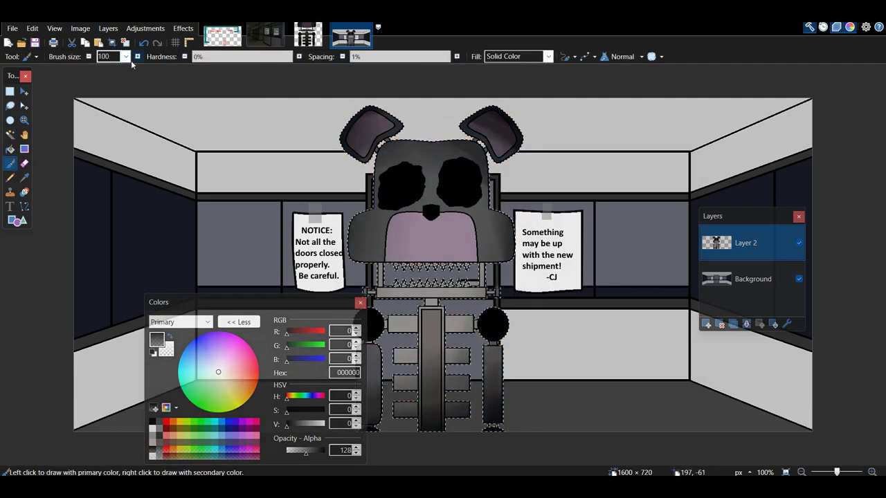
{"action": "left_click_drag", "start_coordinate": [427, 172], "coordinate": [425, 273]}
{"action": "left_click_drag", "start_coordinate": [429, 194], "coordinate": [423, 409]}
{"action": "key", "text": "ctrl+d"}
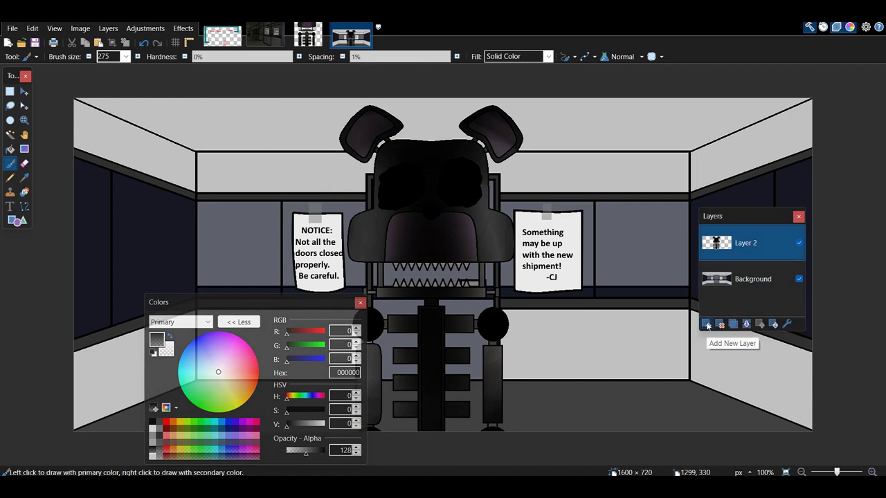
Paint glowing eyes on new Layer 3 with soft half-transparent white dabs and small opaque FFFFFF centres at brush size 10.
{"action": "left_click", "coordinate": [706, 324]}
{"action": "left_click", "coordinate": [152, 456]}
{"action": "scroll", "coordinate": [114, 58], "scroll_direction": "up", "scroll_amount": 12}
{"action": "left_click", "coordinate": [458, 188]}
{"action": "left_click", "coordinate": [152, 428]}
{"action": "scroll", "coordinate": [126, 62], "scroll_direction": "up", "scroll_amount": 7}
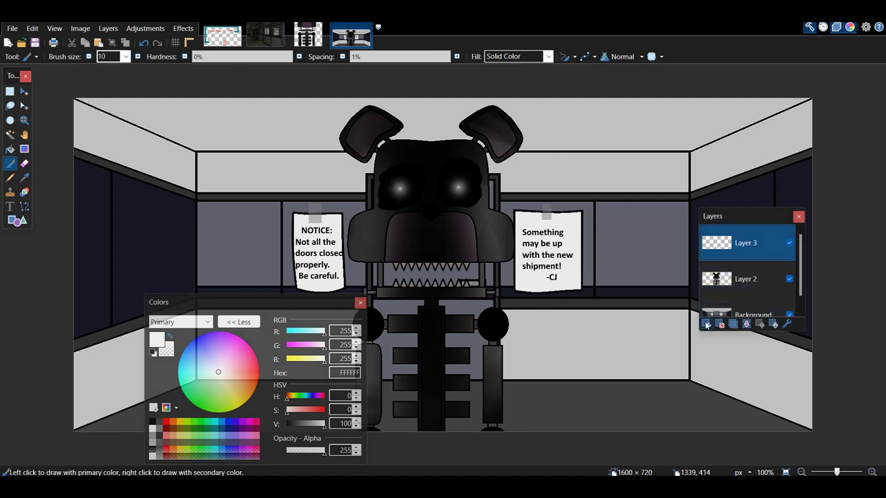
Add a layer directly above the office background and darken the room's edges with soft black at brush size 1000.
{"action": "left_click", "coordinate": [747, 314]}
{"action": "left_click", "coordinate": [707, 324]}
{"action": "left_click", "coordinate": [152, 421]}
{"action": "double_click", "coordinate": [802, 471]}
{"action": "mouse_move", "coordinate": [114, 224]}
{"action": "left_mouse_down"}
{"action": "mouse_move", "coordinate": [167, 84]}
{"action": "mouse_move", "coordinate": [196, 98]}
{"action": "mouse_move", "coordinate": [583, 87]}
{"action": "mouse_move", "coordinate": [654, 471]}
{"action": "mouse_move", "coordinate": [568, 449]}
{"action": "mouse_move", "coordinate": [281, 473]}
{"action": "mouse_move", "coordinate": [174, 103]}
{"action": "mouse_move", "coordinate": [510, 49]}
{"action": "left_mouse_up"}
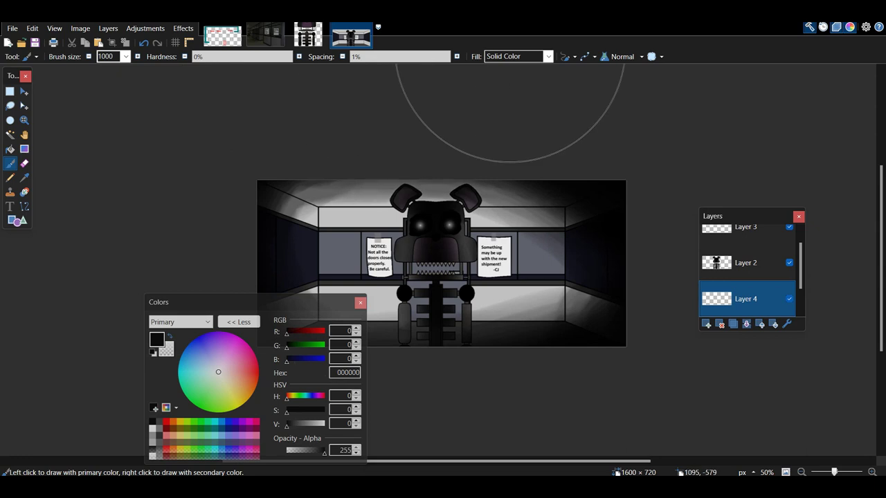
Merge all layers of the office scene, save the image as office and close it.
{"action": "left_click", "coordinate": [745, 228]}
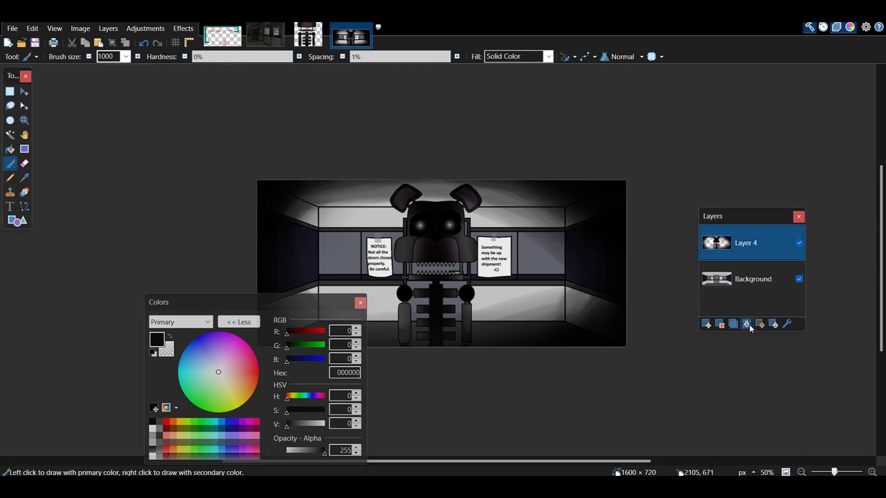
{"action": "left_click", "coordinate": [748, 326]}
{"action": "left_click", "coordinate": [13, 29]}
{"action": "left_click", "coordinate": [39, 104]}
{"action": "type", "text": "office"}
{"action": "key", "text": "Return"}
{"action": "left_click", "coordinate": [534, 343]}
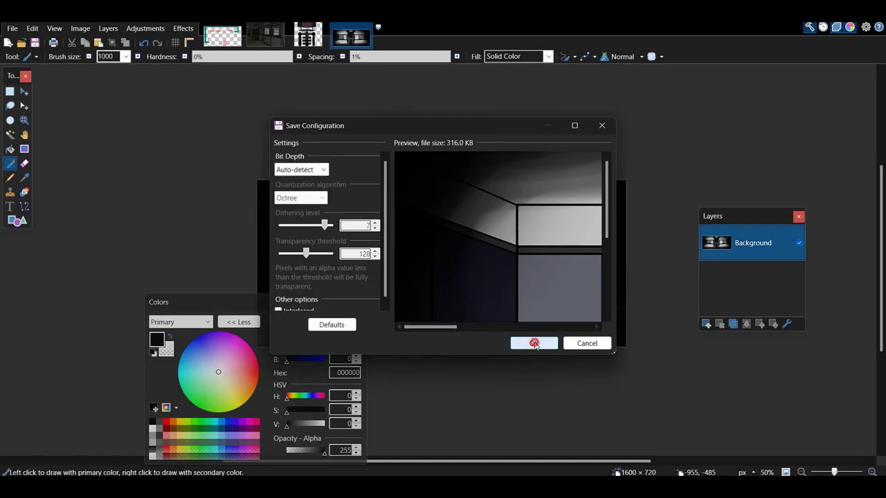
{"action": "left_click", "coordinate": [534, 344]}
{"action": "right_click", "coordinate": [353, 34]}
{"action": "left_click", "coordinate": [382, 121]}
Create a new 1280 × 720 image and erase its background to full transparency.
{"action": "key", "text": "ctrl+n"}
{"action": "type", "text": "1280"}
{"action": "key", "text": "Return"}
{"action": "left_click", "coordinate": [25, 164]}
{"action": "mouse_move", "coordinate": [208, 208]}
{"action": "left_mouse_down"}
{"action": "mouse_move", "coordinate": [373, 190]}
{"action": "mouse_move", "coordinate": [702, 329]}
{"action": "left_mouse_up"}
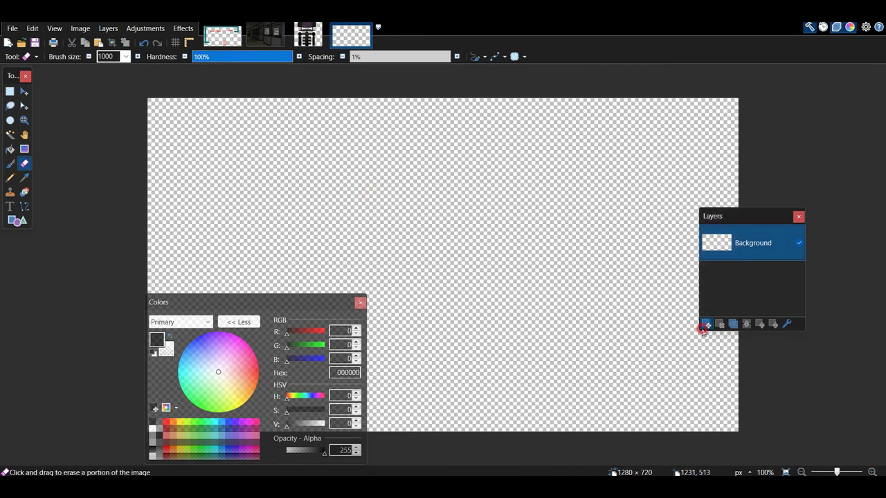
Paste the animatronic's body on a new layer, centred across the canvas, and merge it down.
{"action": "left_click", "coordinate": [705, 326]}
{"action": "left_click", "coordinate": [308, 35]}
{"action": "left_click", "coordinate": [351, 34]}
{"action": "key", "text": "ctrl+v"}
{"action": "left_click_drag", "start_coordinate": [287, 211], "coordinate": [470, 211]}
{"action": "left_click", "coordinate": [747, 323]}
Paste the animatronic's glowing eyes on a new layer, aligned with its eye sockets, and merge them down.
{"action": "left_click", "coordinate": [706, 324]}
{"action": "left_click", "coordinate": [308, 34]}
{"action": "left_click", "coordinate": [746, 243]}
{"action": "key", "text": "ctrl+c"}
{"action": "left_click", "coordinate": [351, 35]}
{"action": "key", "text": "ctrl+v"}
{"action": "left_click_drag", "start_coordinate": [283, 186], "coordinate": [465, 187]}
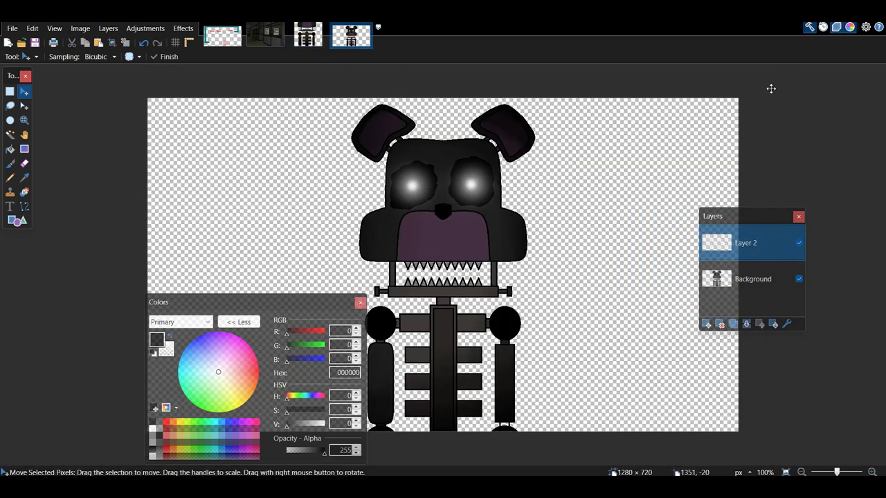
{"action": "left_click", "coordinate": [747, 324]}
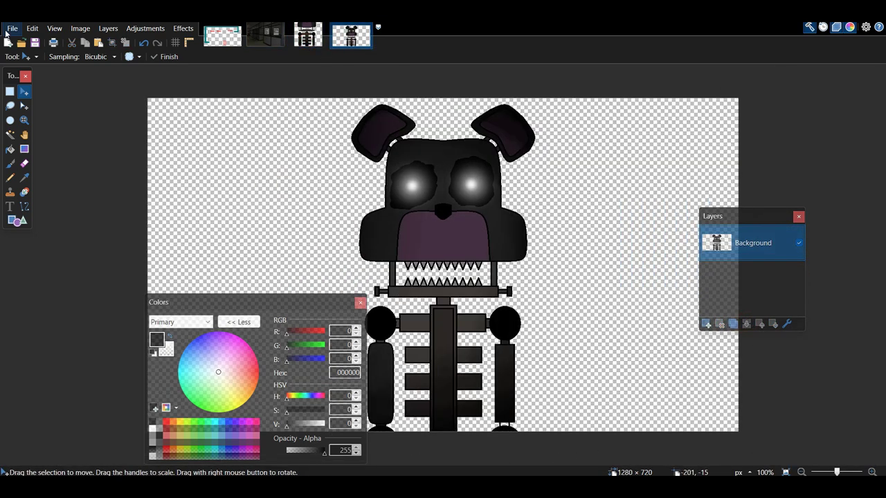
Save the animatronic sprite as 03 in a new Chuck folder inside the project's sprites folder.
{"action": "left_click", "coordinate": [11, 29]}
{"action": "left_click", "coordinate": [42, 132]}
{"action": "left_click", "coordinate": [350, 39]}
{"action": "right_click", "coordinate": [267, 300]}
{"action": "mouse_move", "coordinate": [316, 425]}
{"action": "left_click", "coordinate": [444, 250]}
{"action": "type", "text": "Chuck"}
{"action": "key", "text": "Return"}
{"action": "double_click", "coordinate": [168, 115]}
{"action": "left_click", "coordinate": [132, 418]}
{"action": "type", "text": "Int"}
{"action": "key", "text": "Return"}
{"action": "key", "text": "Return"}
Scale the animatronic down on its canvas and save this version as 02.
{"action": "left_click_drag", "start_coordinate": [432, 203], "coordinate": [369, 313]}
{"action": "left_click", "coordinate": [12, 30]}
{"action": "left_click", "coordinate": [35, 116]}
{"action": "type", "text": "02"}
{"action": "key", "text": "Return"}
{"action": "key", "text": "Return"}
Scale the animatronic down further, save this version as 01 and close the image.
{"action": "left_click_drag", "start_coordinate": [427, 243], "coordinate": [316, 360]}
{"action": "left_click", "coordinate": [353, 302]}
{"action": "left_click", "coordinate": [12, 29]}
{"action": "left_click", "coordinate": [35, 116]}
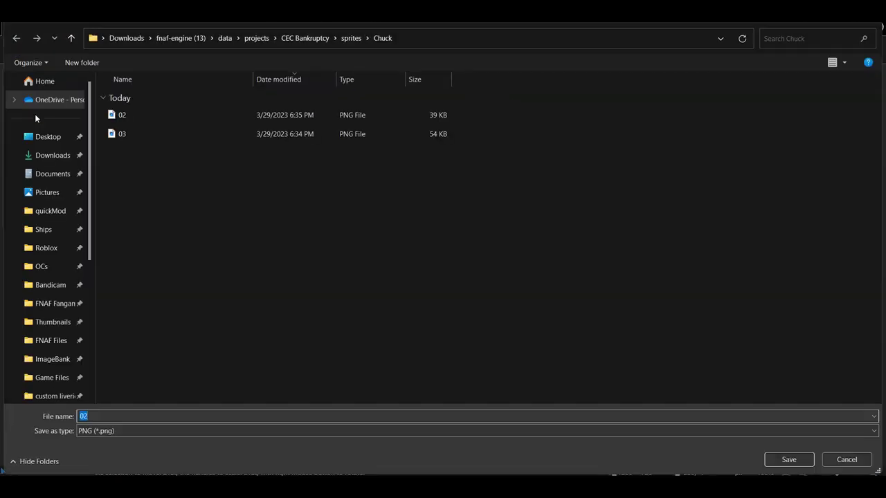
{"action": "type", "text": "03"}
{"action": "key", "text": "Return"}
{"action": "left_click", "coordinate": [533, 342]}
{"action": "right_click", "coordinate": [349, 36]}
{"action": "left_click", "coordinate": [388, 121]}
Open sprite 03, enlarge the animatronic until the canvas crops its torso, and start saving it as a copy.
{"action": "left_click", "coordinate": [12, 29]}
{"action": "left_click", "coordinate": [32, 57]}
{"action": "double_click", "coordinate": [242, 154]}
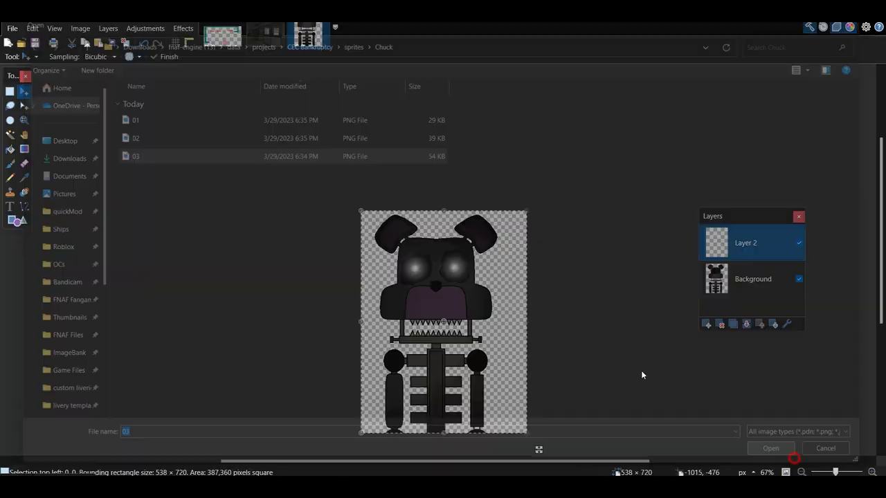
{"action": "left_click_drag", "start_coordinate": [426, 208], "coordinate": [437, 303]}
{"action": "left_click_drag", "start_coordinate": [153, 195], "coordinate": [1, 84]}
{"action": "left_click_drag", "start_coordinate": [209, 190], "coordinate": [275, 202]}
{"action": "left_click", "coordinate": [13, 28]}
{"action": "left_click", "coordinate": [59, 116]}
{"action": "key", "text": "Escape"}
Move the animatronic's lower jaw and body down to open its mouth, and extend the jaw posts across the gap.
{"action": "key", "text": "s"}
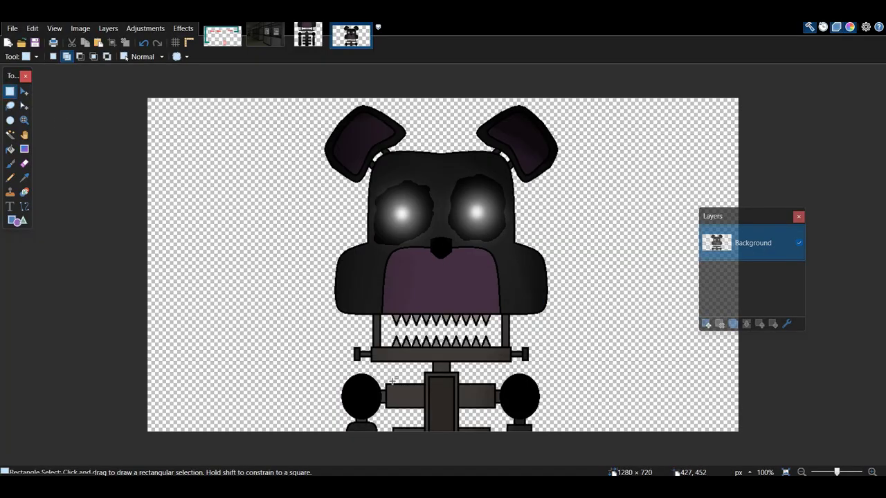
{"action": "left_click_drag", "start_coordinate": [312, 432], "coordinate": [658, 332]}
{"action": "left_click", "coordinate": [23, 93]}
{"action": "left_click_drag", "start_coordinate": [412, 359], "coordinate": [409, 386]}
{"action": "key", "text": "s"}
{"action": "left_click", "coordinate": [53, 58]}
{"action": "left_click_drag", "start_coordinate": [366, 320], "coordinate": [386, 328]}
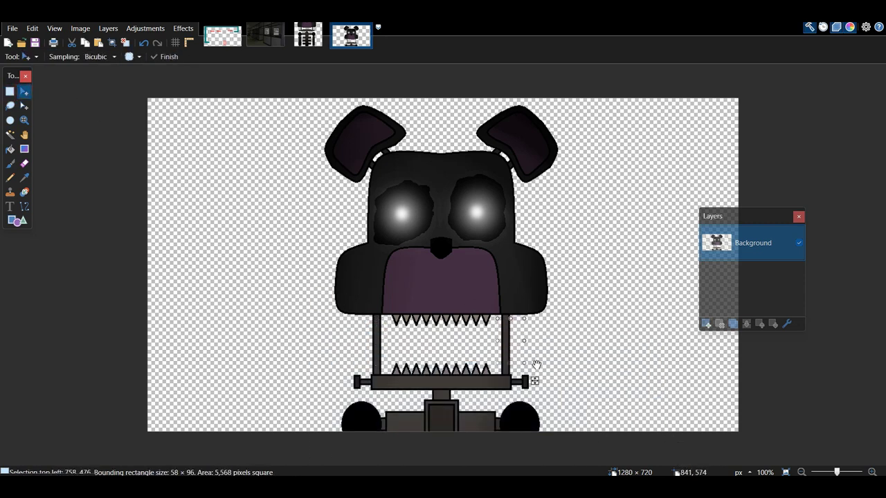
Enlarge the whole open-mouthed animatronic and centre it so its ears run off the upper canvas edge.
{"action": "key", "text": "ctrl+a"}
{"action": "left_click_drag", "start_coordinate": [379, 216], "coordinate": [400, 265]}
{"action": "left_click_drag", "start_coordinate": [168, 146], "coordinate": [91, 85]}
{"action": "left_click_drag", "start_coordinate": [163, 107], "coordinate": [182, 87]}
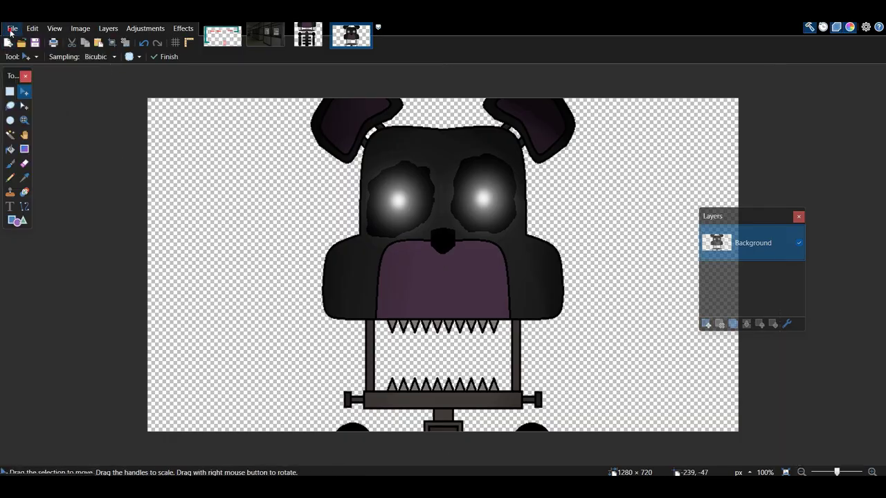
Save the open-mouthed animatronic as 05 and close the image.
{"action": "left_click", "coordinate": [10, 32]}
{"action": "left_click", "coordinate": [45, 109]}
{"action": "type", "text": "05"}
{"action": "key", "text": "Return"}
{"action": "left_click", "coordinate": [532, 342]}
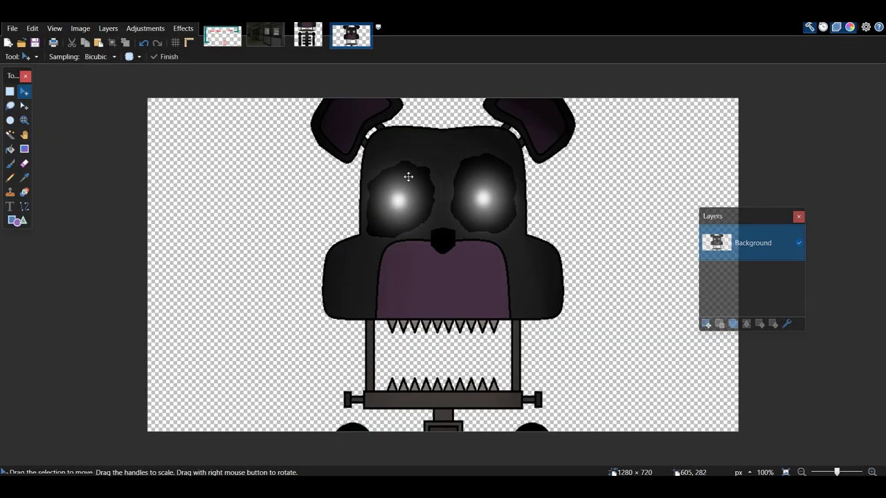
{"action": "right_click", "coordinate": [346, 34]}
{"action": "left_click", "coordinate": [452, 126]}
Create a new 1280 × 720 image and paint its whole background grey.
{"action": "key", "text": "ctrl+n"}
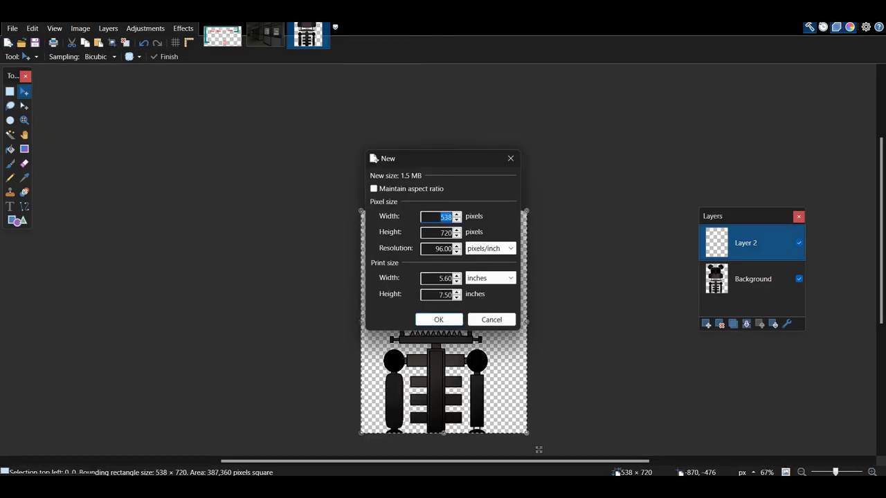
{"action": "left_click", "coordinate": [443, 324]}
{"action": "key", "text": "b"}
{"action": "left_click", "coordinate": [849, 27]}
{"action": "left_click", "coordinate": [11, 446]}
{"action": "mouse_move", "coordinate": [111, 273]}
{"action": "left_mouse_down"}
{"action": "mouse_move", "coordinate": [803, 256]}
{"action": "mouse_move", "coordinate": [691, 277]}
{"action": "left_mouse_up"}
Draw a large black rectangle outline with brush size 5 and tilt it as a newspaper page.
{"action": "left_click", "coordinate": [11, 433]}
{"action": "key", "text": "o"}
{"action": "left_click", "coordinate": [201, 57]}
{"action": "left_click", "coordinate": [185, 101]}
{"action": "left_click_drag", "start_coordinate": [206, 77], "coordinate": [498, 465]}
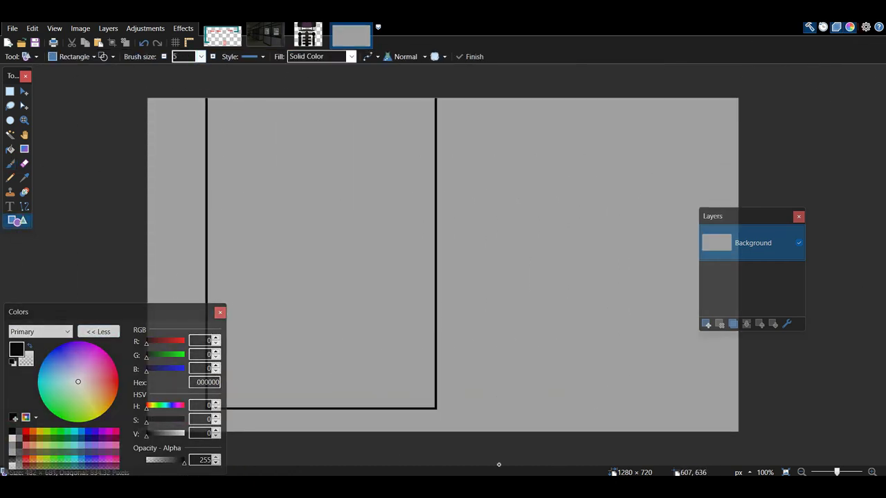
{"action": "left_click_drag", "start_coordinate": [672, 132], "coordinate": [590, 160]}
Rule off a slanted header band across the upper part of the page and fill it with black.
{"action": "key", "text": "o"}
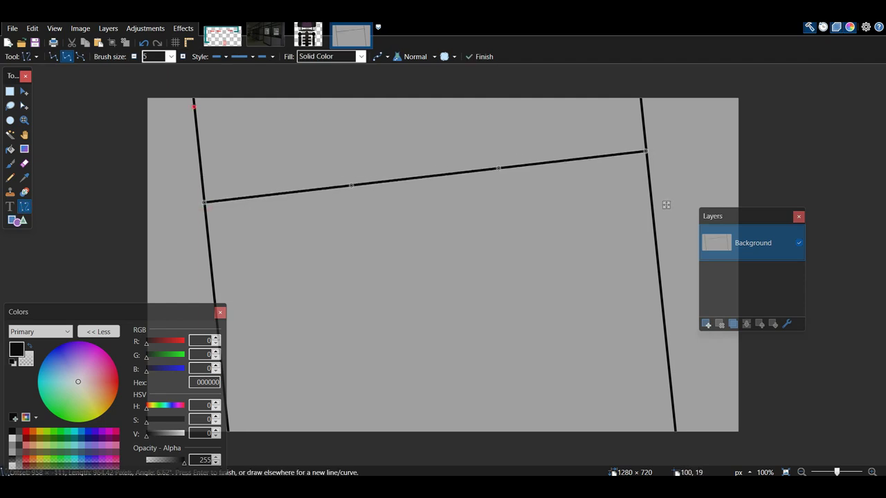
{"action": "key", "text": "s"}
{"action": "key", "text": "s"}
{"action": "key", "text": "s"}
{"action": "key", "text": "s"}
{"action": "left_click", "coordinate": [287, 160]}
{"action": "left_click", "coordinate": [316, 56]}
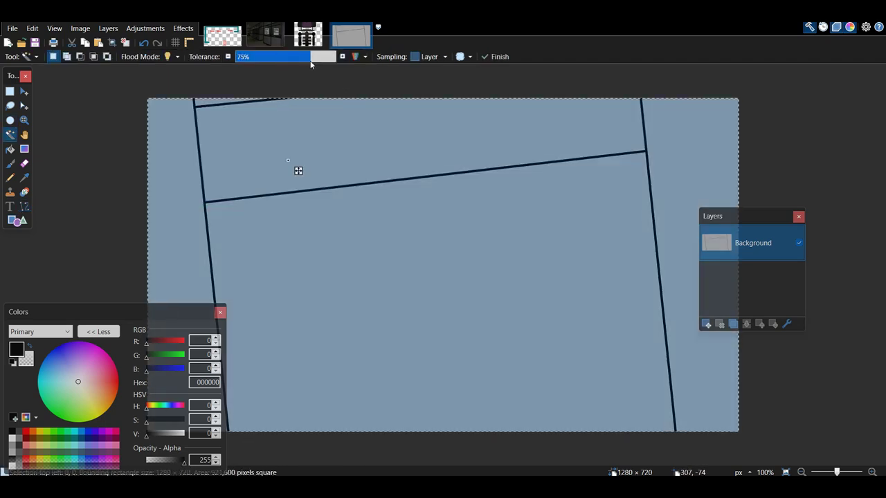
{"action": "left_click_drag", "start_coordinate": [310, 62], "coordinate": [309, 61]}
{"action": "key", "text": "f"}
{"action": "left_click", "coordinate": [259, 139]}
{"action": "key", "text": "ctrl+d"}
Write the headline "CEC closing!" in white 72-point Angleterre Book on the black header band.
{"action": "left_click", "coordinate": [12, 438]}
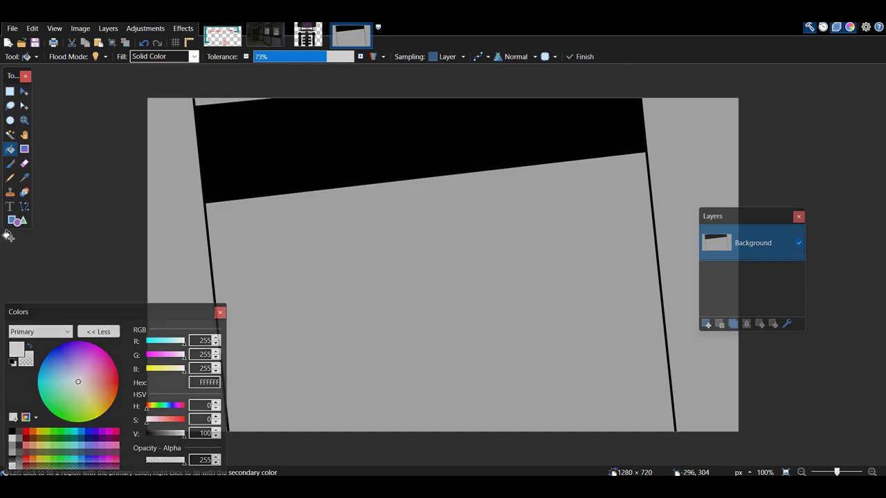
{"action": "left_click", "coordinate": [9, 206]}
{"action": "left_click", "coordinate": [103, 57]}
{"action": "scroll", "coordinate": [97, 99], "scroll_direction": "up", "scroll_amount": 2}
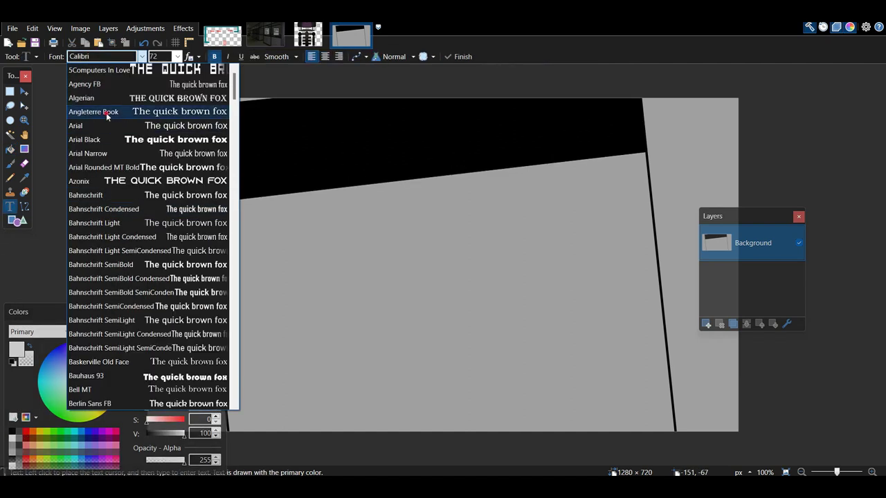
{"action": "left_click", "coordinate": [108, 113]}
{"action": "left_click", "coordinate": [234, 149]}
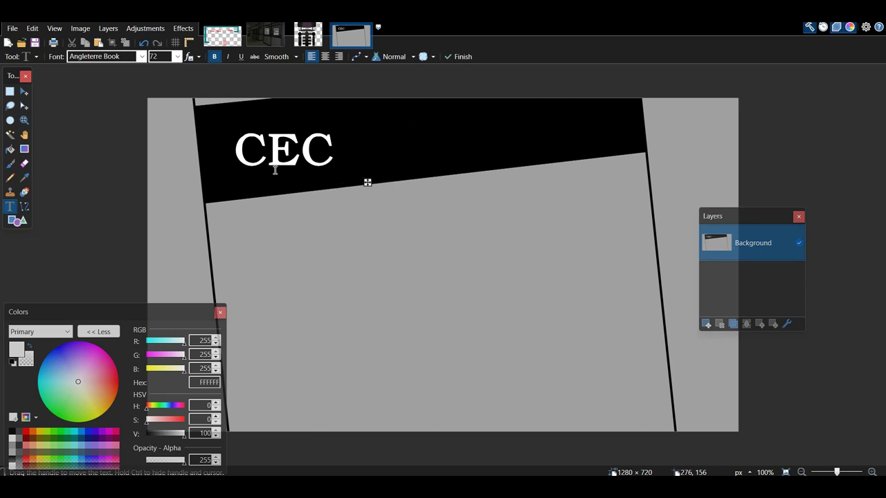
{"action": "left_click_drag", "start_coordinate": [521, 182], "coordinate": [546, 165]}
Rotate the headline to follow the header's slant and reposition it within the band.
{"action": "left_click", "coordinate": [9, 91]}
{"action": "mouse_move", "coordinate": [246, 106]}
{"action": "left_mouse_down"}
{"action": "mouse_move", "coordinate": [526, 166]}
{"action": "mouse_move", "coordinate": [549, 163]}
{"action": "left_mouse_up"}
{"action": "left_click", "coordinate": [24, 92]}
{"action": "left_click_drag", "start_coordinate": [454, 97], "coordinate": [444, 92]}
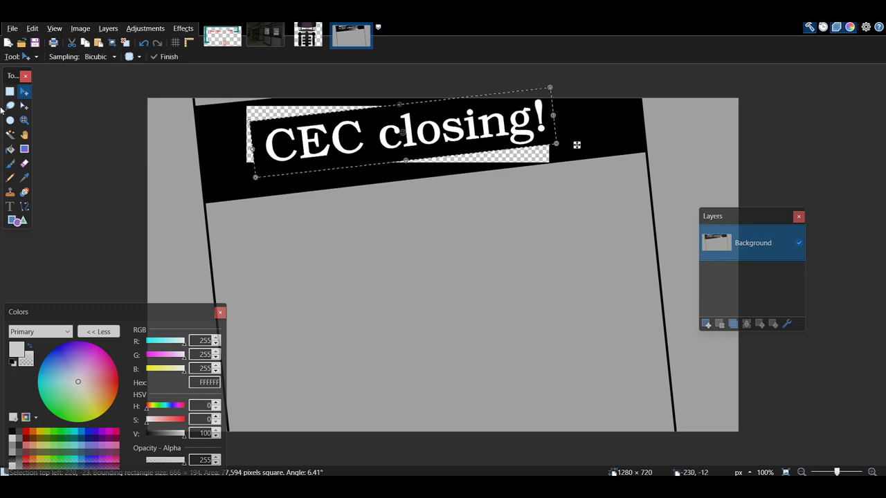
{"action": "left_click_drag", "start_coordinate": [367, 159], "coordinate": [380, 156]}
Fill the transparent gaps left around the rotated headline with black.
{"action": "left_click", "coordinate": [9, 135]}
{"action": "left_click", "coordinate": [254, 132]}
{"action": "left_click_drag", "start_coordinate": [302, 57], "coordinate": [310, 61]}
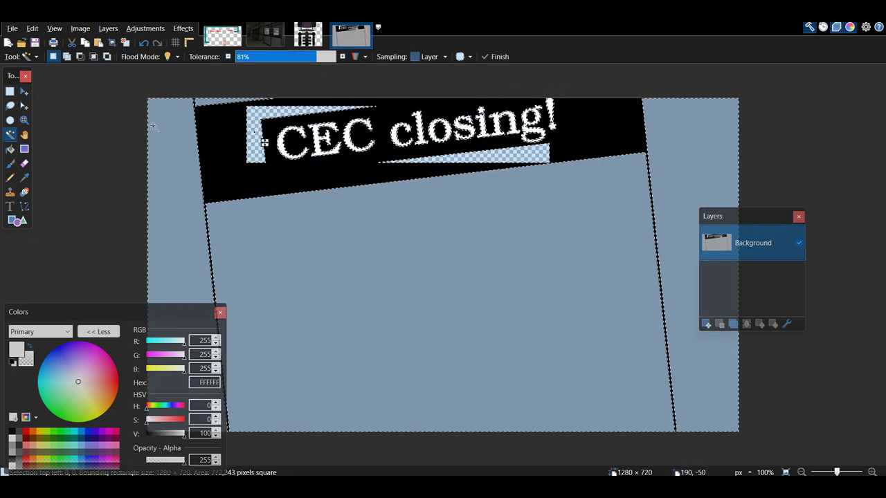
{"action": "key", "text": "b"}
{"action": "key", "text": "x"}
{"action": "mouse_move", "coordinate": [256, 151]}
{"action": "left_mouse_down"}
{"action": "mouse_move", "coordinate": [257, 113]}
{"action": "mouse_move", "coordinate": [370, 104]}
{"action": "left_mouse_up"}
{"action": "left_click", "coordinate": [10, 149]}
{"action": "left_click", "coordinate": [464, 158]}
{"action": "key", "text": "ctrl+d"}
Add a new layer, set the text size to 28, and make the Background layer active.
{"action": "key", "text": "ctrl+shift+n"}
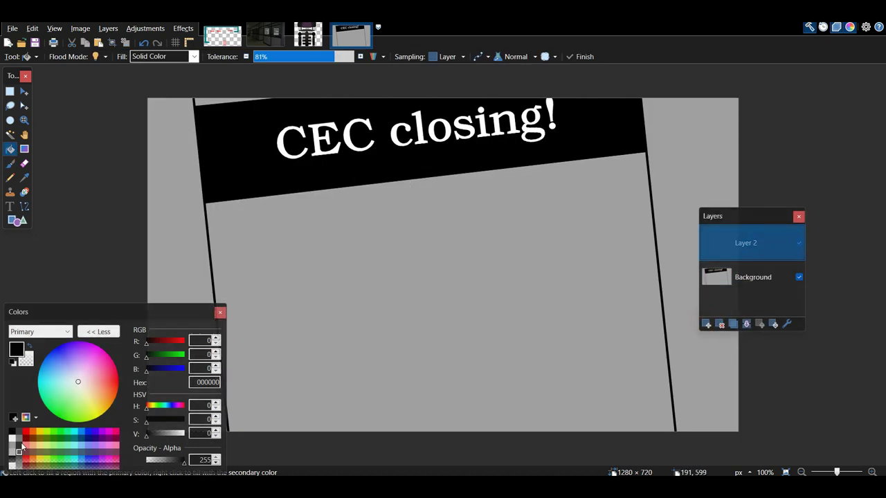
{"action": "key", "text": "t"}
{"action": "left_click", "coordinate": [724, 288]}
Copy the head and upper body from the animatronic image's Background layer and paste them into the newspaper on a new layer.
{"action": "left_click", "coordinate": [307, 35]}
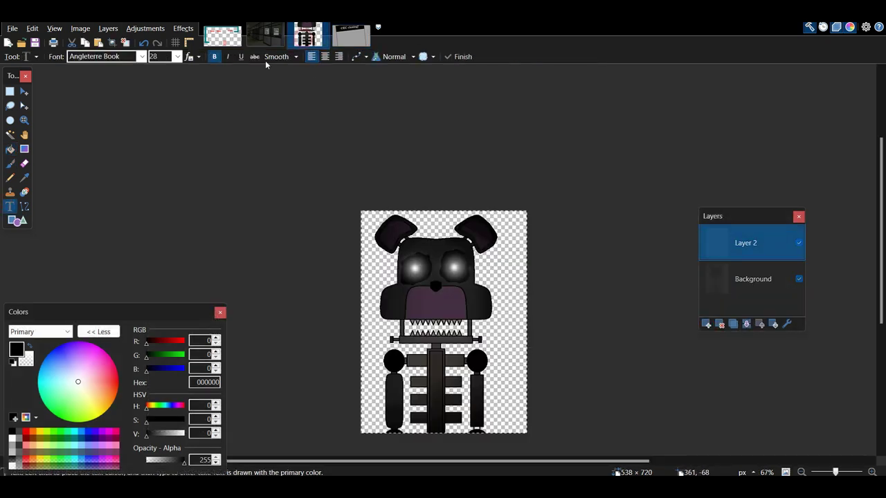
{"action": "left_click", "coordinate": [9, 92]}
{"action": "left_click", "coordinate": [753, 279]}
{"action": "left_click_drag", "start_coordinate": [312, 170], "coordinate": [668, 379]}
{"action": "key", "text": "ctrl+c"}
{"action": "left_click", "coordinate": [351, 34]}
{"action": "key", "text": "ctrl+shift+v"}
Shrink the pasted animatronic and tilt it to match the page, placing it beneath the left part of the header.
{"action": "left_click_drag", "start_coordinate": [275, 251], "coordinate": [388, 342]}
{"action": "left_click_drag", "start_coordinate": [510, 190], "coordinate": [465, 235]}
{"action": "left_click_drag", "start_coordinate": [454, 211], "coordinate": [437, 192]}
{"action": "left_click_drag", "start_coordinate": [416, 269], "coordinate": [386, 238]}
Draw a tilted black rectangular frame around the animatronic, and adjust the framed picture to align with the page.
{"action": "key", "text": "o"}
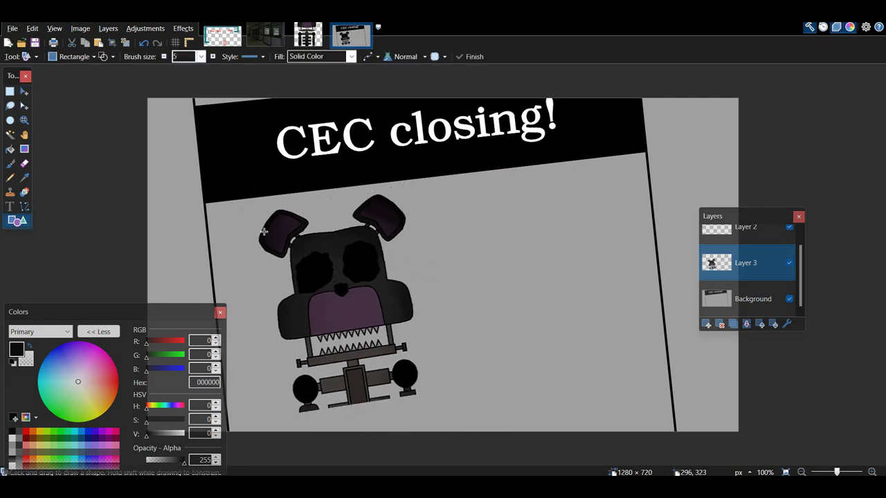
{"action": "mouse_move", "coordinate": [457, 406]}
{"action": "left_mouse_down"}
{"action": "mouse_move", "coordinate": [474, 297]}
{"action": "mouse_move", "coordinate": [437, 315]}
{"action": "left_mouse_up"}
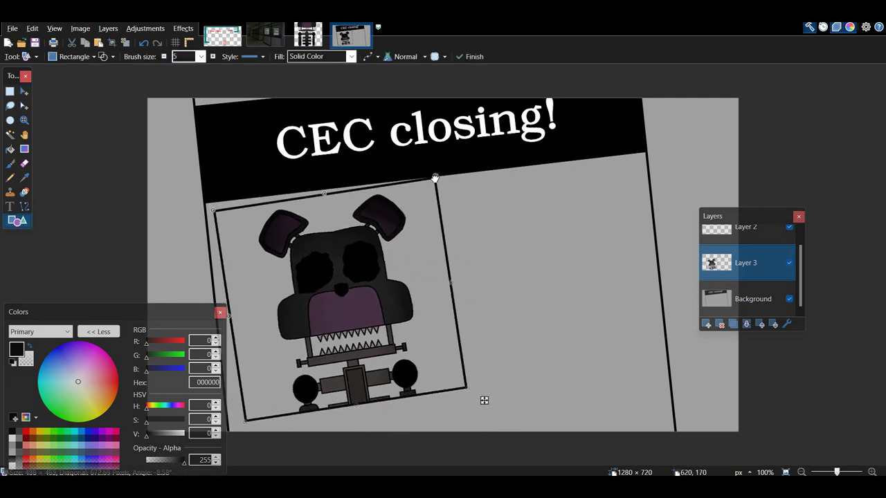
{"action": "left_click_drag", "start_coordinate": [434, 178], "coordinate": [429, 185]}
{"action": "left_click", "coordinate": [10, 92]}
{"action": "left_click_drag", "start_coordinate": [161, 121], "coordinate": [529, 431]}
{"action": "left_click", "coordinate": [24, 91]}
{"action": "left_click_drag", "start_coordinate": [268, 104], "coordinate": [263, 80]}
Convert the framed animatronic picture to black and white and merge it down into the background.
{"action": "left_click", "coordinate": [146, 28]}
{"action": "left_click", "coordinate": [160, 58]}
{"action": "key", "text": "ctrl+d"}
{"action": "left_click", "coordinate": [746, 324]}
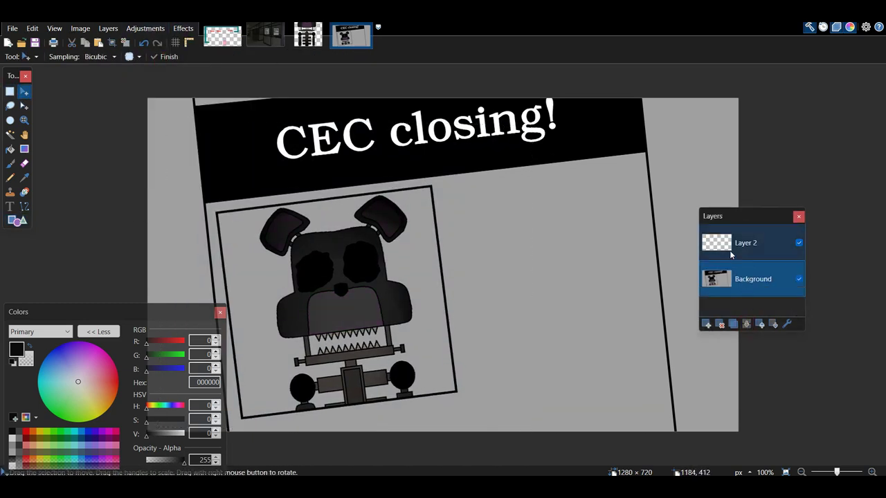
Write the article on Layer 2 beside the picture, from "After sales plummeted in 2020, CEC has filed for bankruptcy!" to "One may be sold soon.".
{"action": "left_click", "coordinate": [731, 254]}
{"action": "key", "text": "t"}
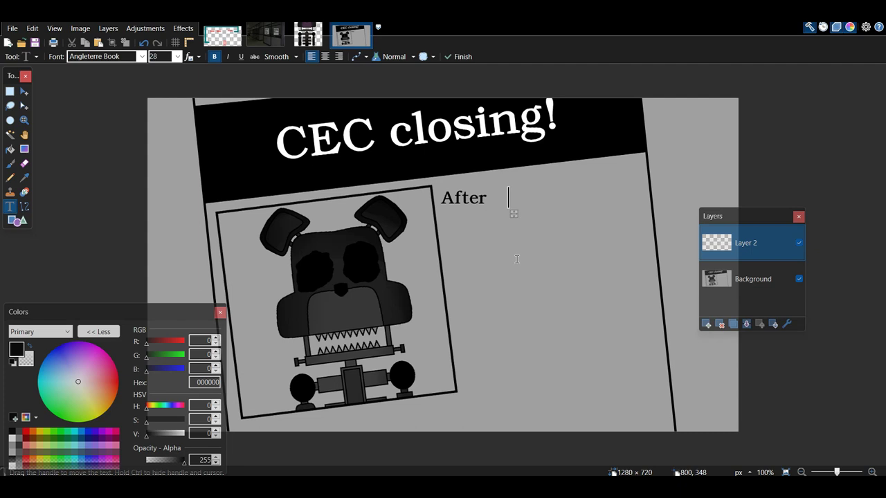
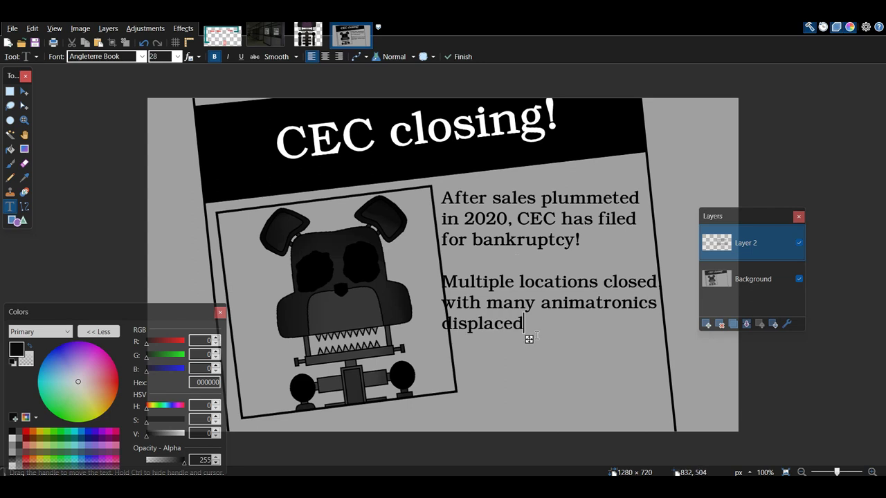
{"action": "left_click_drag", "start_coordinate": [529, 339], "coordinate": [533, 340]}
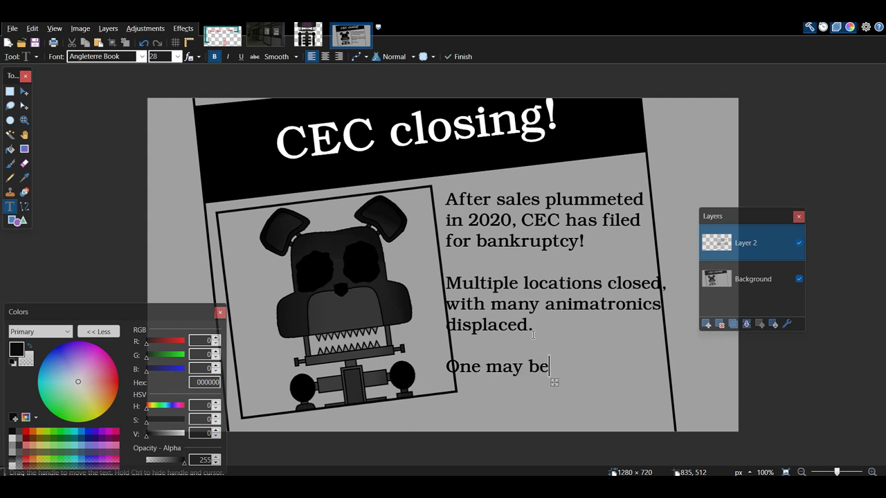
Rotate the article text to match the page's slant, reposition it beside the picture, and merge it down.
{"action": "left_click", "coordinate": [10, 91]}
{"action": "mouse_move", "coordinate": [433, 183]}
{"action": "left_mouse_down"}
{"action": "mouse_move", "coordinate": [685, 403]}
{"action": "mouse_move", "coordinate": [698, 389]}
{"action": "mouse_move", "coordinate": [677, 373]}
{"action": "left_mouse_up"}
{"action": "left_click", "coordinate": [25, 91]}
{"action": "left_click_drag", "start_coordinate": [627, 343], "coordinate": [634, 343]}
{"action": "key", "text": "ctrl+d"}
{"action": "left_click", "coordinate": [746, 324]}
Paint soft black shading around the newspaper's edges with a size 1000 brush at 0% hardness.
{"action": "left_click", "coordinate": [9, 163]}
{"action": "left_click", "coordinate": [126, 57]}
{"action": "left_click", "coordinate": [123, 248]}
{"action": "type", "text": "1000"}
{"action": "left_click_drag", "start_coordinate": [208, 57], "coordinate": [190, 57]}
{"action": "left_click", "coordinate": [802, 473]}
{"action": "left_click", "coordinate": [802, 472]}
{"action": "mouse_move", "coordinate": [688, 369]}
{"action": "left_mouse_down"}
{"action": "mouse_move", "coordinate": [556, 62]}
{"action": "mouse_move", "coordinate": [421, 57]}
{"action": "mouse_move", "coordinate": [228, 117]}
{"action": "mouse_move", "coordinate": [222, 433]}
{"action": "left_mouse_up"}
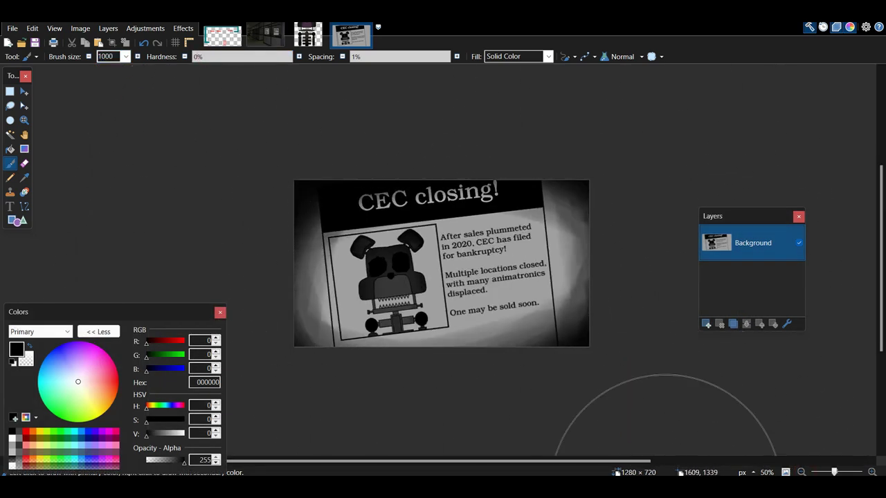
Begin saving the newspaper as a new file and create a Menu folder inside the sprites folder.
{"action": "left_click", "coordinate": [13, 29]}
{"action": "left_click", "coordinate": [40, 122]}
{"action": "left_click", "coordinate": [352, 38]}
{"action": "right_click", "coordinate": [234, 206]}
{"action": "mouse_move", "coordinate": [266, 330]}
{"action": "left_click", "coordinate": [406, 157]}
{"action": "type", "text": "Menu"}
{"action": "key", "text": "Return"}
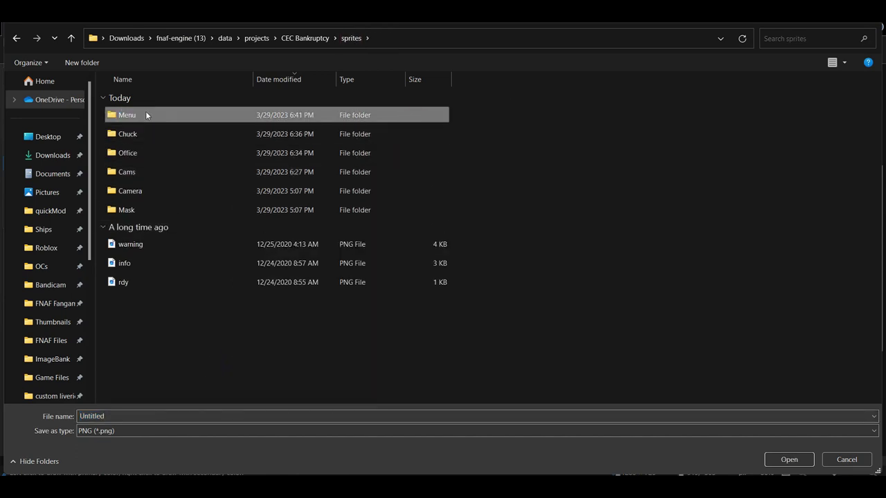
Save the newspaper image as mewspaper in the Menu folder and close it.
{"action": "double_click", "coordinate": [146, 114]}
{"action": "type", "text": "mewspaper"}
{"action": "key", "text": "Return"}
{"action": "right_click", "coordinate": [354, 34]}
{"action": "left_click", "coordinate": [390, 124]}
Create another blank 1280 × 720 image and erase its white background to full transparency.
{"action": "left_click", "coordinate": [11, 42]}
{"action": "left_click", "coordinate": [10, 42]}
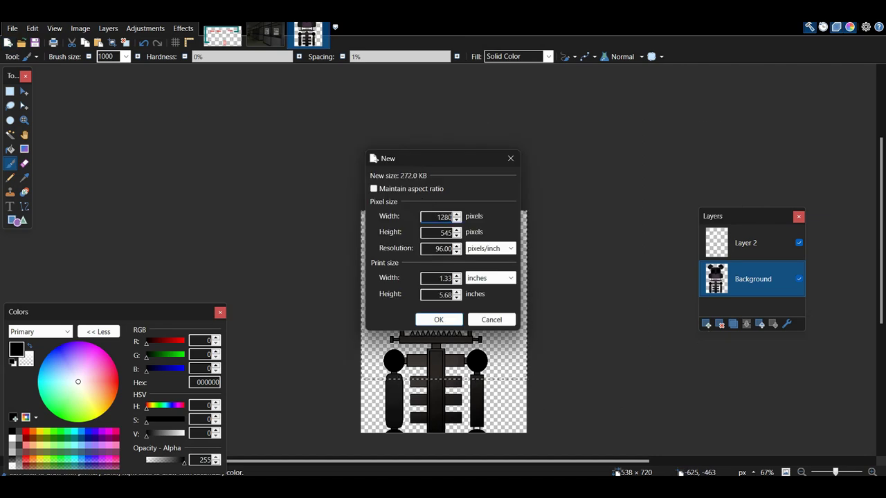
{"action": "key", "text": "Return"}
{"action": "left_click", "coordinate": [24, 164]}
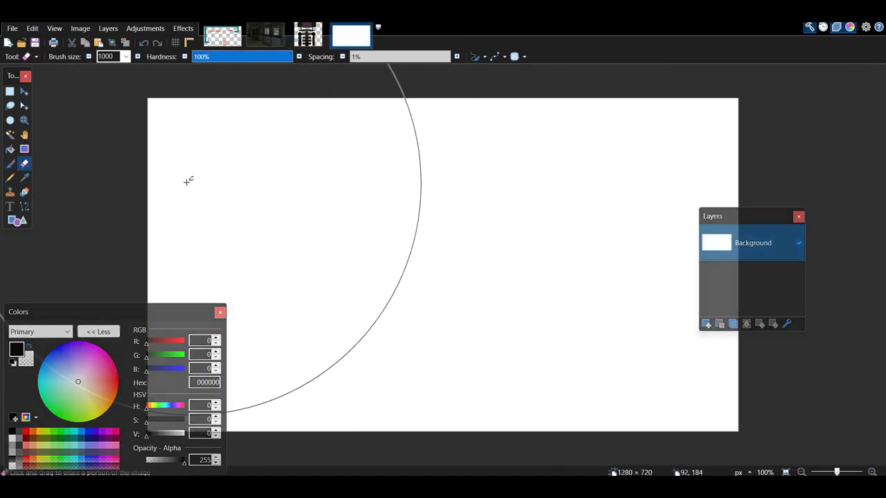
{"action": "left_click_drag", "start_coordinate": [108, 157], "coordinate": [660, 263]}
Draw full-width black horizontal lines 5 px thick, two close together in the lower third and one near the top.
{"action": "left_click", "coordinate": [18, 220]}
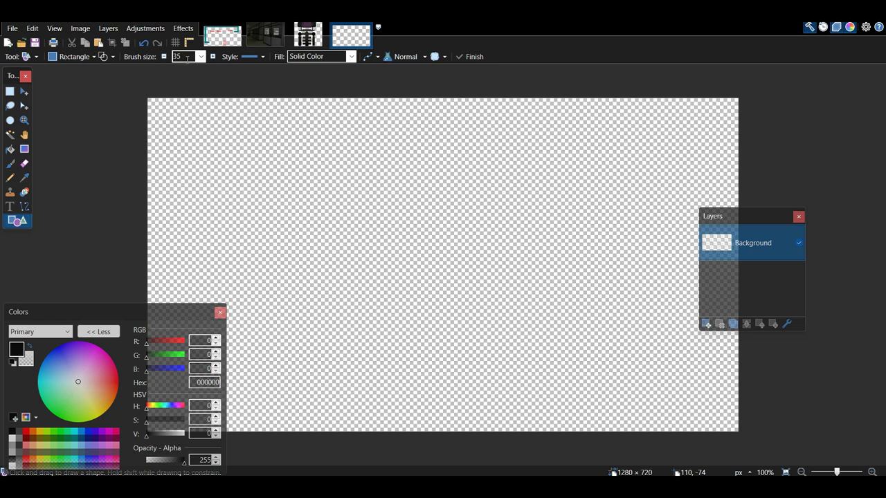
{"action": "left_click_drag", "start_coordinate": [108, 305], "coordinate": [884, 496]}
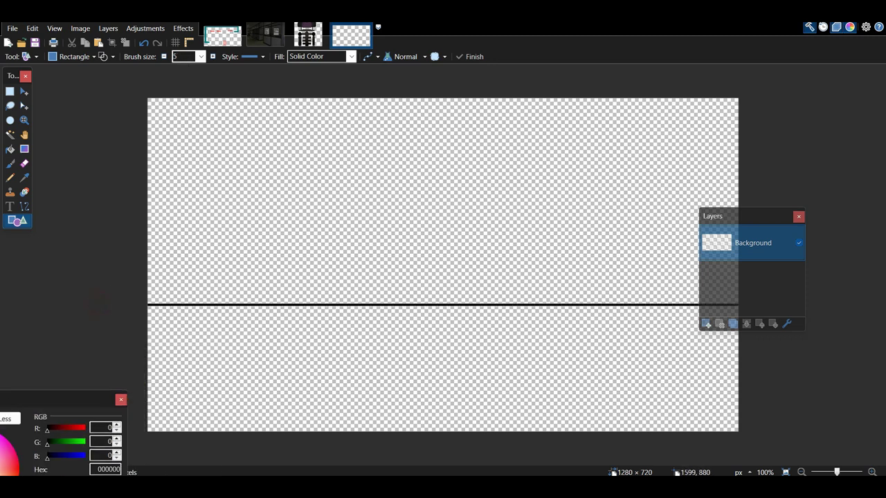
{"action": "left_click_drag", "start_coordinate": [150, 418], "coordinate": [885, 312]}
{"action": "left_click_drag", "start_coordinate": [147, 416], "coordinate": [115, 453]}
{"action": "left_click_drag", "start_coordinate": [127, 90], "coordinate": [506, 105]}
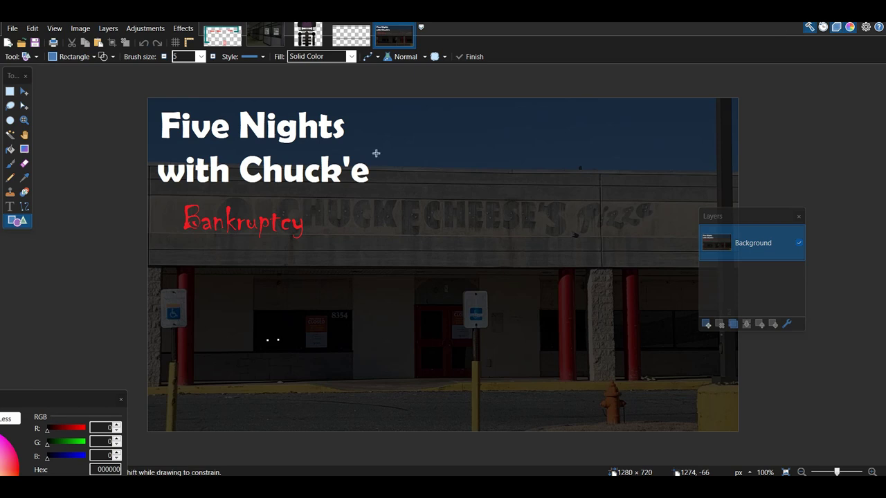
Fill the area below the lower line with the dark colour 111111 sampled from the title screen image.
{"action": "key", "text": "k"}
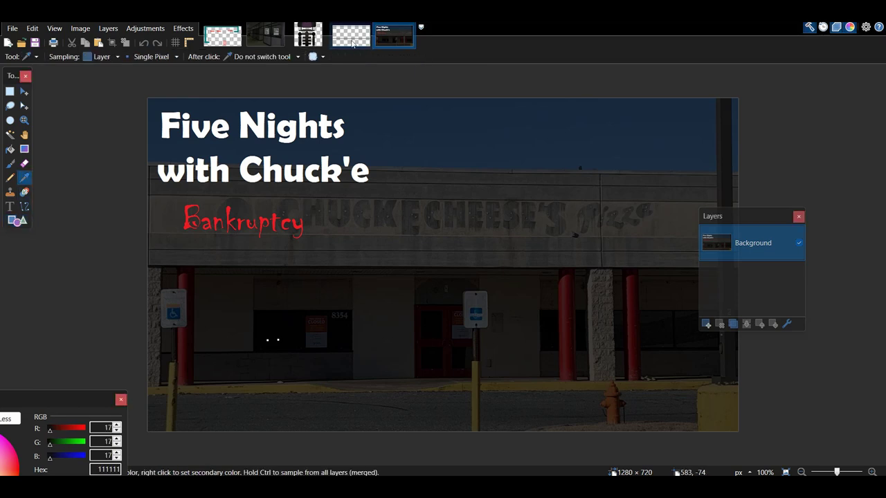
{"action": "left_click", "coordinate": [353, 44]}
{"action": "key", "text": "s"}
{"action": "left_click", "coordinate": [252, 377]}
{"action": "key", "text": "f"}
{"action": "left_click", "coordinate": [276, 336]}
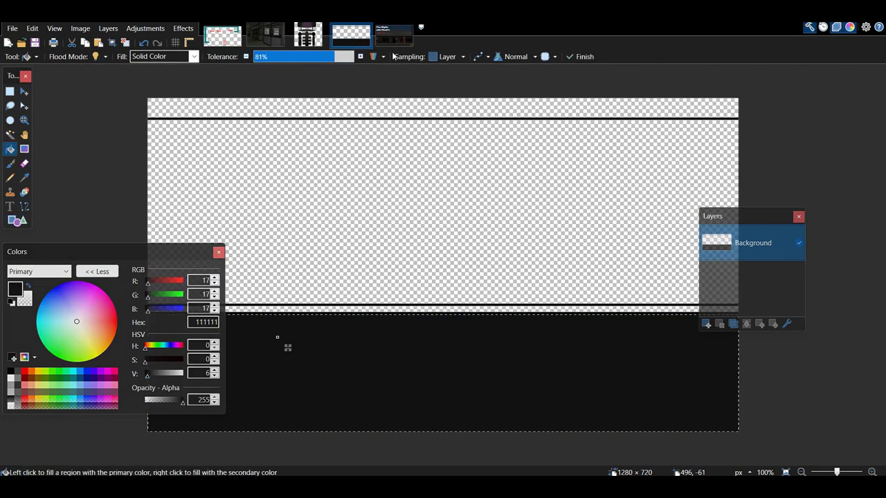
Sample the near-black 1A1A19 from the title screen image and fill the area below the lower line with it.
{"action": "left_click", "coordinate": [393, 37]}
{"action": "left_click", "coordinate": [25, 178]}
{"action": "left_click", "coordinate": [384, 169]}
{"action": "left_click", "coordinate": [353, 38]}
{"action": "left_click", "coordinate": [10, 149]}
{"action": "left_click", "coordinate": [277, 346]}
Select the narrow strip between the two lower lines and fill it with the near-black 1A1A19.
{"action": "left_click", "coordinate": [11, 135]}
{"action": "left_click", "coordinate": [273, 309]}
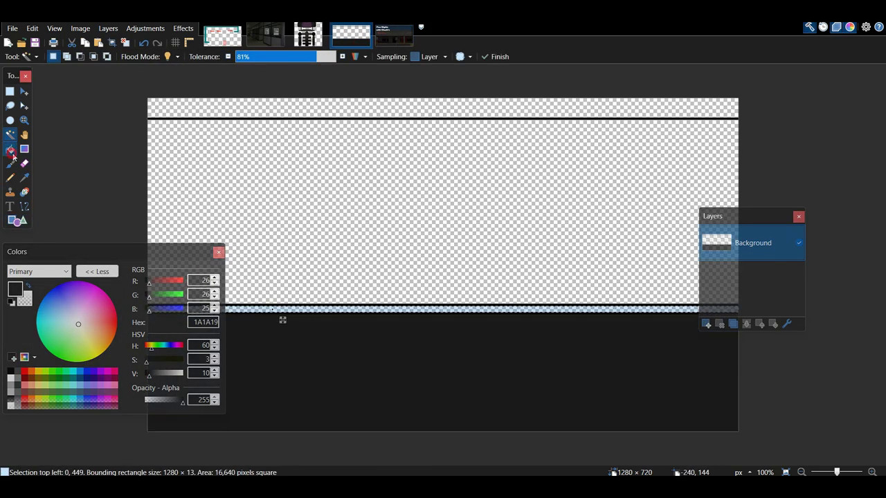
{"action": "left_click", "coordinate": [11, 151]}
{"action": "left_click", "coordinate": [256, 309]}
Fill the strip above the upper line with the dark grey-brown 353330 sampled from the title screen image.
{"action": "left_click", "coordinate": [394, 34]}
{"action": "key", "text": "k"}
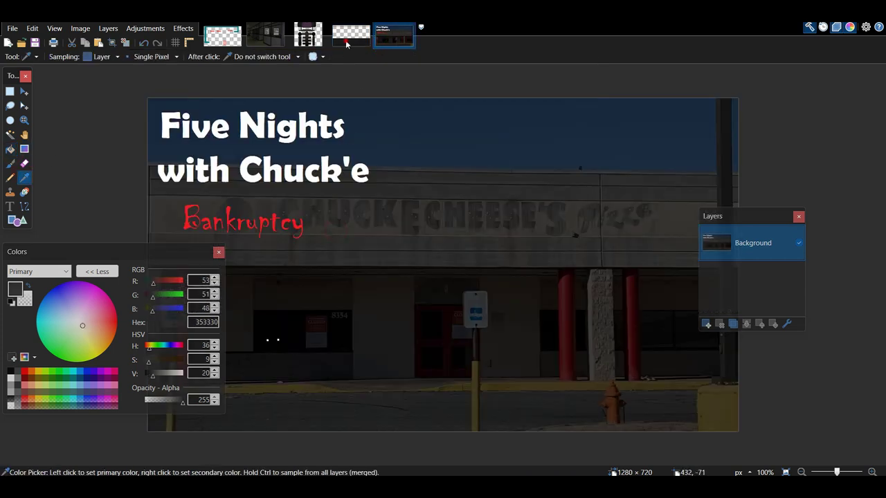
{"action": "left_click", "coordinate": [347, 44]}
{"action": "left_click", "coordinate": [10, 150]}
{"action": "left_click", "coordinate": [176, 106]}
Add a new layer beneath the line artwork and fill it with solid black.
{"action": "left_click", "coordinate": [11, 135]}
{"action": "left_click", "coordinate": [706, 324]}
{"action": "left_click_drag", "start_coordinate": [726, 246], "coordinate": [728, 289]}
{"action": "left_click", "coordinate": [10, 150]}
{"action": "left_click", "coordinate": [17, 372]}
{"action": "left_click", "coordinate": [441, 259]}
{"action": "left_click", "coordinate": [10, 372]}
{"action": "left_click", "coordinate": [440, 259]}
Paste the animatronic's head as a new layer behind the window frame, in the left part of the scene.
{"action": "left_click", "coordinate": [308, 35]}
{"action": "left_click", "coordinate": [394, 35]}
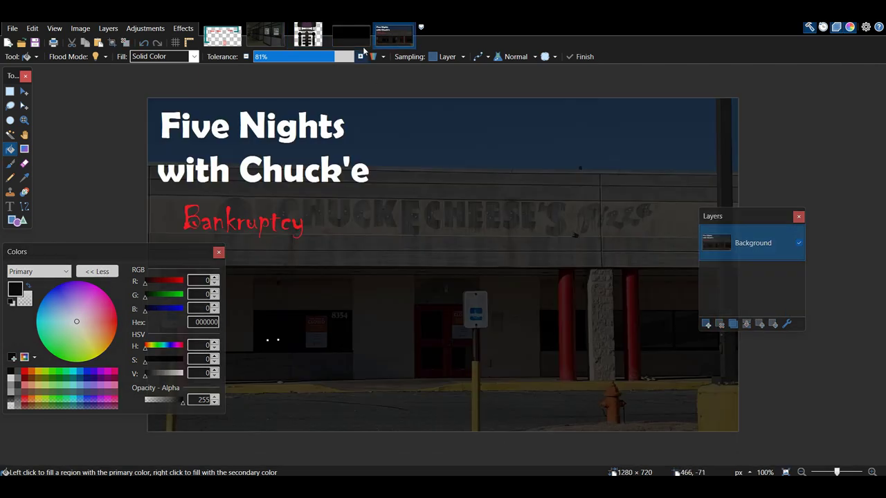
{"action": "left_click", "coordinate": [351, 36]}
{"action": "key", "text": "ctrl+shift+v"}
{"action": "left_click_drag", "start_coordinate": [433, 109], "coordinate": [371, 174]}
{"action": "key", "text": "ctrl+d"}
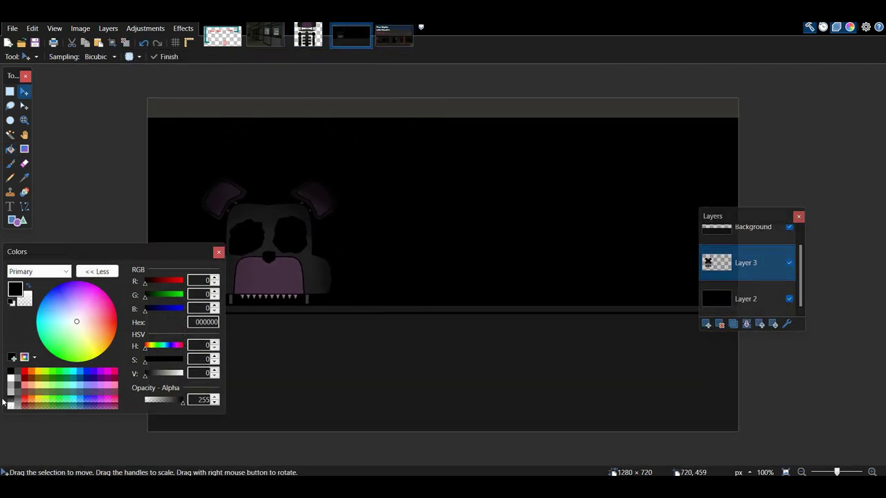
Darken the animatronic's head by brushing over it with black at 128 opacity.
{"action": "left_click", "coordinate": [9, 400]}
{"action": "key", "text": "b"}
{"action": "left_click_drag", "start_coordinate": [238, 242], "coordinate": [297, 242]}
{"action": "left_click_drag", "start_coordinate": [390, 184], "coordinate": [293, 306]}
{"action": "scroll", "coordinate": [750, 277], "scroll_direction": "up", "scroll_amount": 1}
Copy the glowing white eyes from the animatronic image and place them on a new layer over the head.
{"action": "left_click", "coordinate": [706, 323]}
{"action": "left_click", "coordinate": [308, 35]}
{"action": "left_click", "coordinate": [741, 252]}
{"action": "left_click", "coordinate": [366, 36]}
{"action": "key", "text": "ctrl+v"}
{"action": "left_click_drag", "start_coordinate": [434, 413], "coordinate": [377, 360]}
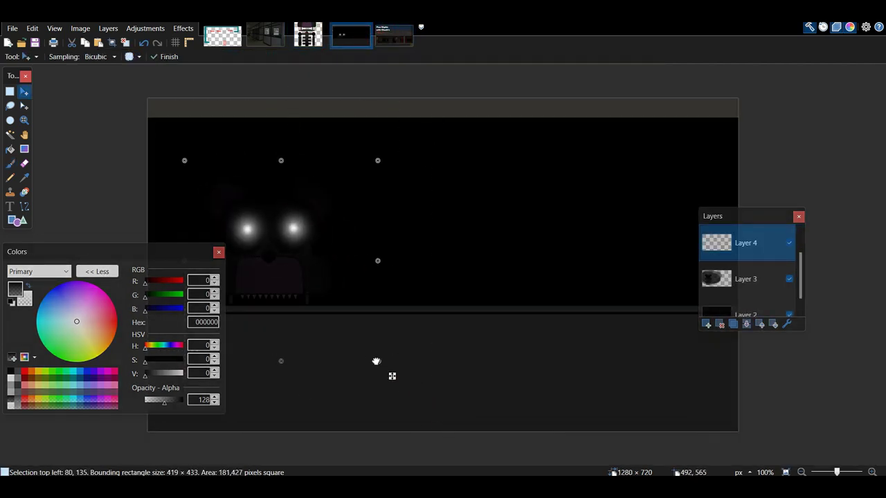
Deselect the pasted eyes and merge all layers of the scene into one.
{"action": "key", "text": "ctrl+d"}
{"action": "left_click", "coordinate": [746, 324]}
{"action": "left_click", "coordinate": [746, 324]}
{"action": "left_click", "coordinate": [723, 240]}
{"action": "left_click", "coordinate": [747, 324]}
Begin saving the scene as a new file and open the Menu folder inside the CEC Bankruptcy sprites folder.
{"action": "left_click", "coordinate": [12, 28]}
{"action": "left_click", "coordinate": [34, 126]}
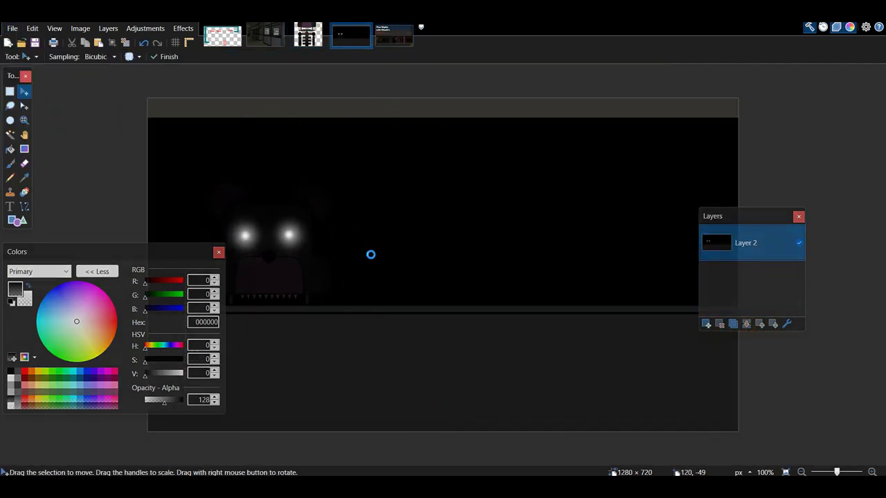
{"action": "key", "text": "ctrl+s"}
{"action": "left_click", "coordinate": [243, 33]}
{"action": "double_click", "coordinate": [148, 250]}
{"action": "double_click", "coordinate": [128, 114]}
{"action": "double_click", "coordinate": [127, 115]}
Save the scene as a PNG named background in the Menu folder.
{"action": "left_click", "coordinate": [128, 415]}
{"action": "type", "text": "b"}
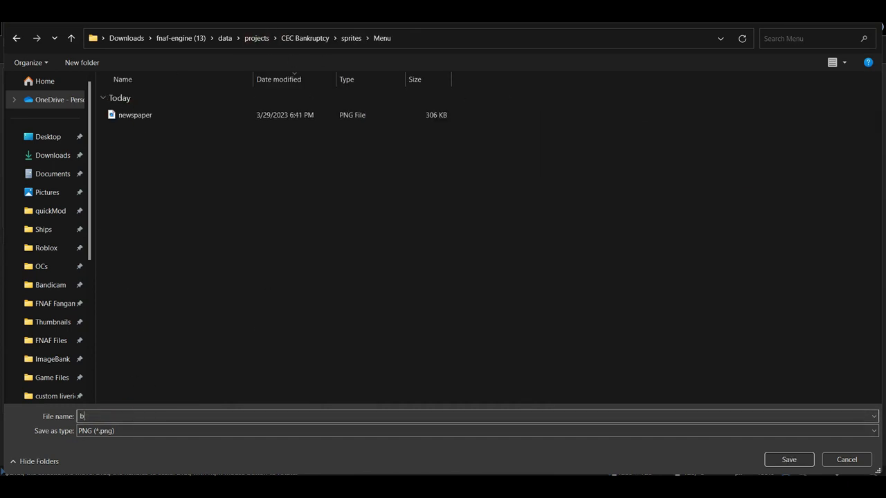
{"action": "type", "text": "ackground"}
{"action": "key", "text": "Return"}
{"action": "left_click", "coordinate": [519, 341]}
{"action": "right_click", "coordinate": [352, 35]}
{"action": "left_click", "coordinate": [755, 440]}
Create a new 586 × 364 image from a selection of the scene's upper-right area and close the background image.
{"action": "key", "text": "s"}
{"action": "left_click_drag", "start_coordinate": [468, 96], "coordinate": [874, 267]}
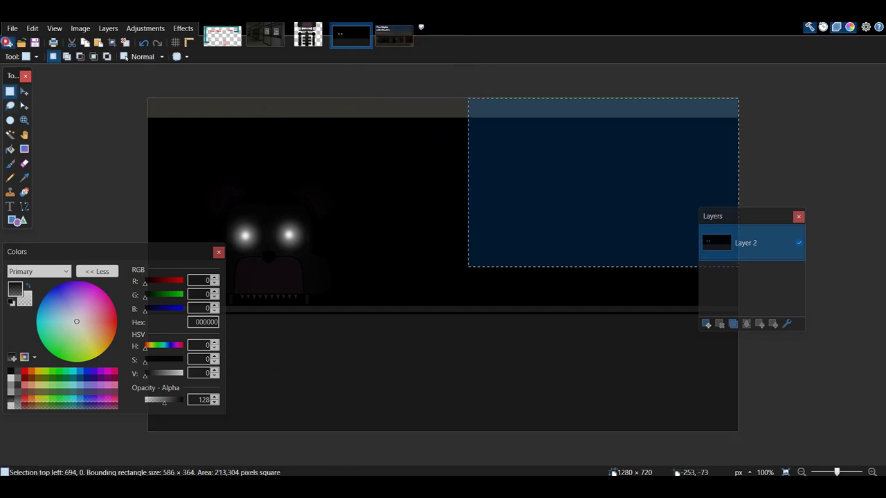
{"action": "left_click", "coordinate": [5, 42]}
{"action": "key", "text": "Return"}
{"action": "key", "text": "ctrl+v"}
{"action": "right_click", "coordinate": [354, 40]}
{"action": "left_click", "coordinate": [387, 76]}
{"action": "left_click", "coordinate": [424, 306]}
{"action": "key", "text": "ctrl+d"}
Erase the new image's canvas to full transparency.
{"action": "left_click", "coordinate": [24, 163]}
{"action": "mouse_move", "coordinate": [305, 208]}
{"action": "left_mouse_down"}
{"action": "mouse_move", "coordinate": [423, 168]}
{"action": "mouse_move", "coordinate": [526, 277]}
{"action": "left_mouse_up"}
{"action": "left_click", "coordinate": [51, 379]}
{"action": "mouse_move", "coordinate": [305, 208]}
{"action": "left_mouse_down"}
{"action": "mouse_move", "coordinate": [447, 93]}
{"action": "mouse_move", "coordinate": [519, 276]}
{"action": "left_mouse_up"}
Add the text CEC in yellow FFD800, Bauhaus 93 at size 144, and place it in the canvas's upper half.
{"action": "left_click", "coordinate": [38, 371]}
{"action": "left_click", "coordinate": [10, 207]}
{"action": "left_click", "coordinate": [142, 56]}
{"action": "scroll", "coordinate": [138, 134], "scroll_direction": "down", "scroll_amount": 2}
{"action": "left_click", "coordinate": [97, 292]}
{"action": "left_click", "coordinate": [353, 239]}
{"action": "type", "text": "CEC"}
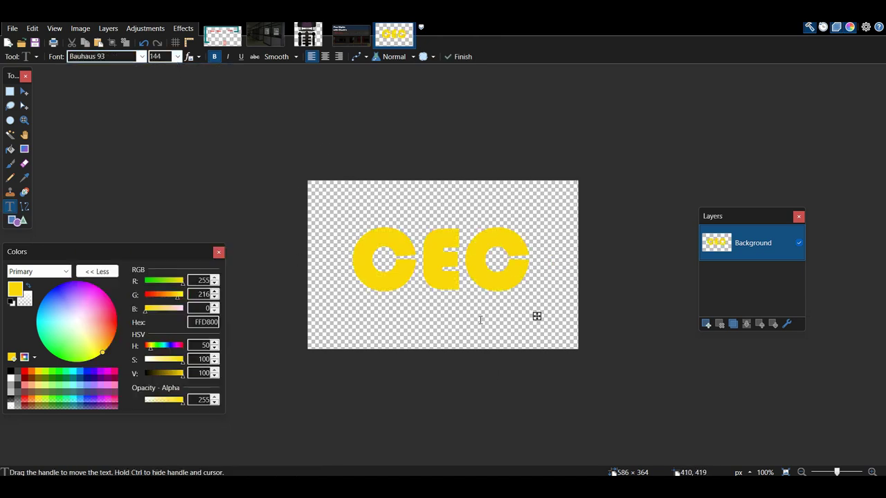
{"action": "left_click_drag", "start_coordinate": [537, 316], "coordinate": [534, 281]}
Add the text BANKRUPTCY in red FF0000, Gill Sans Ultra Bold at size 33, directly beneath CEC.
{"action": "left_click", "coordinate": [142, 56]}
{"action": "scroll", "coordinate": [135, 231], "scroll_direction": "down", "scroll_amount": 10}
{"action": "scroll", "coordinate": [182, 351], "scroll_direction": "down", "scroll_amount": 4}
{"action": "left_click", "coordinate": [188, 280]}
{"action": "left_click", "coordinate": [178, 56]}
{"action": "left_click", "coordinate": [163, 141]}
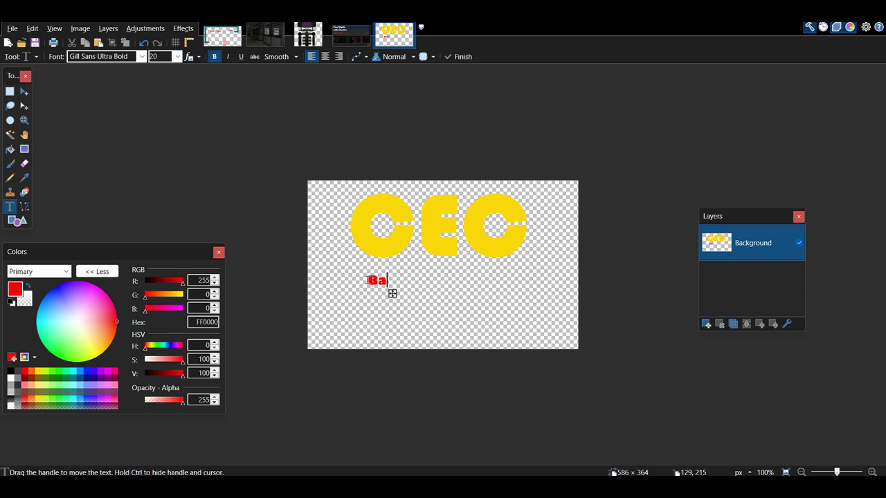
{"action": "left_click", "coordinate": [159, 56]}
{"action": "left_click_drag", "start_coordinate": [565, 299], "coordinate": [535, 293]}
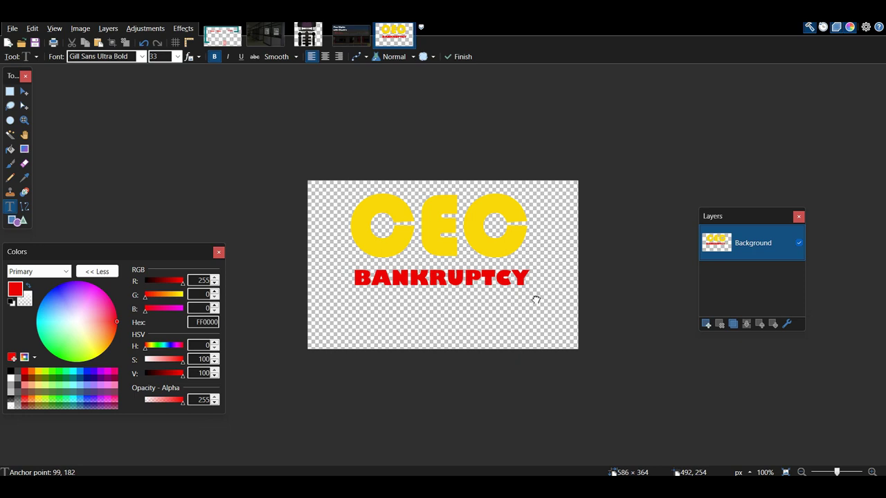
Select the logo lettering and crop the image to the selection.
{"action": "left_click", "coordinate": [10, 135]}
{"action": "left_click", "coordinate": [66, 57]}
{"action": "left_click", "coordinate": [381, 250]}
{"action": "left_click", "coordinate": [80, 29]}
{"action": "left_click", "coordinate": [104, 44]}
Save the cropped image as logo.
{"action": "left_click", "coordinate": [11, 30]}
{"action": "left_click", "coordinate": [34, 139]}
{"action": "type", "text": "logo"}
{"action": "key", "text": "Return"}
{"action": "key", "text": "Return"}
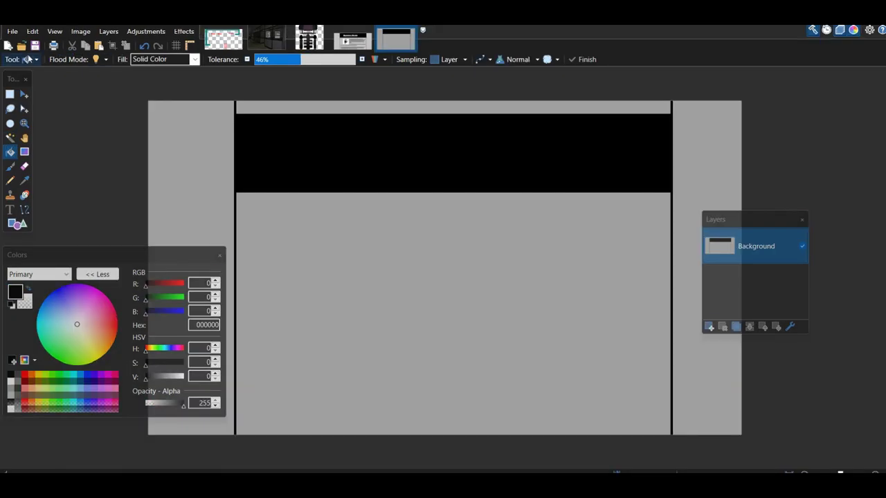
Open the saved room image to use as a photo source for the second newspaper.
{"action": "left_click", "coordinate": [21, 43]}
{"action": "scroll", "coordinate": [48, 319], "scroll_direction": "down", "scroll_amount": 3}
{"action": "left_click", "coordinate": [45, 381]}
{"action": "double_click", "coordinate": [155, 174]}
Copy the left wall area of the room image and paste it on a new layer below the newspaper's black headline bar.
{"action": "left_click", "coordinate": [10, 94]}
{"action": "left_click_drag", "start_coordinate": [164, 261], "coordinate": [92, 347]}
{"action": "left_click_drag", "start_coordinate": [119, 156], "coordinate": [281, 283]}
{"action": "left_click", "coordinate": [53, 60]}
{"action": "left_click_drag", "start_coordinate": [122, 161], "coordinate": [286, 325]}
{"action": "left_click_drag", "start_coordinate": [129, 182], "coordinate": [306, 310]}
{"action": "key", "text": "ctrl+c"}
{"action": "left_click", "coordinate": [396, 39]}
{"action": "key", "text": "ctrl+shift+v"}
{"action": "left_click_drag", "start_coordinate": [332, 263], "coordinate": [377, 284]}
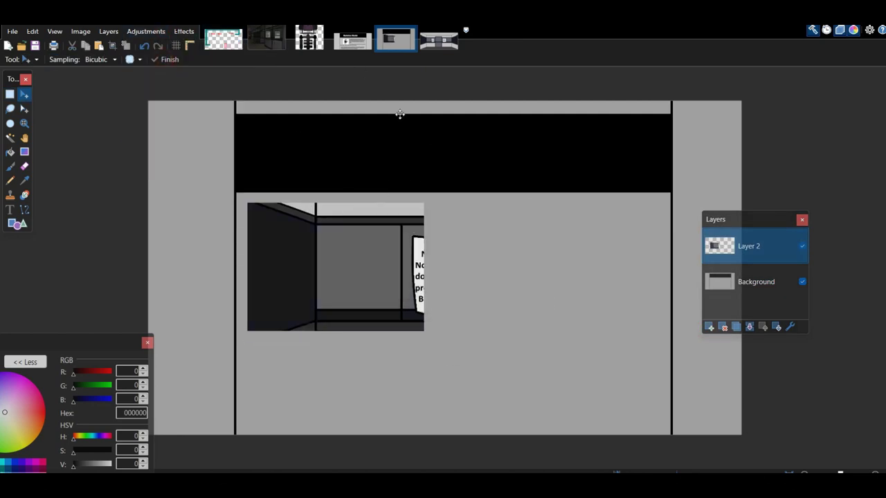
Select the handprint in the other open newspaper image by colour.
{"action": "left_click", "coordinate": [353, 40]}
{"action": "key", "text": "s"}
{"action": "left_click_drag", "start_coordinate": [249, 65], "coordinate": [247, 65]}
{"action": "left_click", "coordinate": [296, 242]}
{"action": "left_click", "coordinate": [313, 239]}
{"action": "left_click", "coordinate": [328, 273]}
Paste the handprint on a new layer and scale it to fit the wall in the newspaper photo.
{"action": "left_click", "coordinate": [439, 40]}
{"action": "left_click", "coordinate": [395, 39]}
{"action": "key", "text": "ctrl+shift+v"}
{"action": "left_click_drag", "start_coordinate": [386, 285], "coordinate": [338, 260]}
{"action": "left_click_drag", "start_coordinate": [384, 335], "coordinate": [365, 298]}
{"action": "left_click_drag", "start_coordinate": [339, 255], "coordinate": [366, 282]}
{"action": "left_click_drag", "start_coordinate": [385, 313], "coordinate": [384, 306]}
Set the primary colour to dark red 4C1400 and brush it over the selected handprint.
{"action": "left_click_drag", "start_coordinate": [104, 342], "coordinate": [240, 304]}
{"action": "left_click", "coordinate": [90, 429]}
{"action": "left_click_drag", "start_coordinate": [184, 376], "coordinate": [184, 388]}
{"action": "left_click_drag", "start_coordinate": [228, 427], "coordinate": [221, 428]}
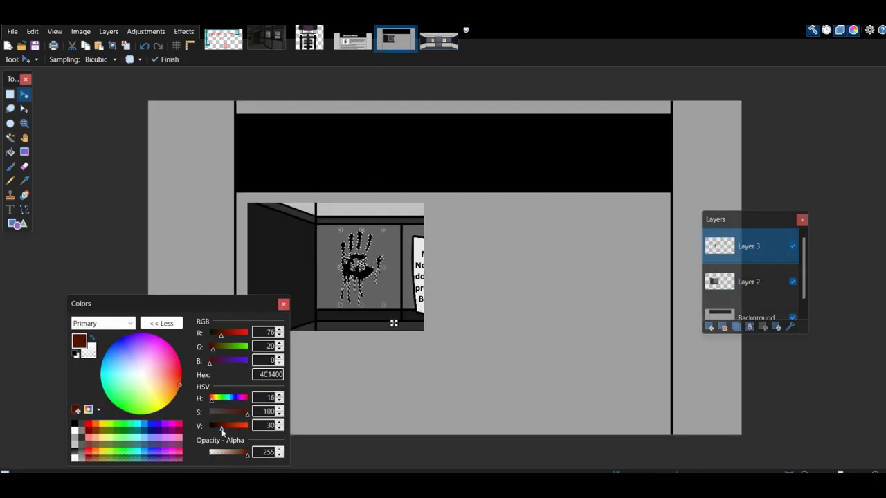
{"action": "left_click", "coordinate": [11, 166]}
{"action": "left_click", "coordinate": [126, 60]}
{"action": "left_click", "coordinate": [113, 270]}
{"action": "left_click_drag", "start_coordinate": [335, 268], "coordinate": [364, 250]}
Merge the handprint into the photo, convert it to black and white, and merge it into the newspaper background.
{"action": "key", "text": "ctrl+d"}
{"action": "left_click", "coordinate": [749, 326]}
{"action": "left_click", "coordinate": [146, 32]}
{"action": "left_click", "coordinate": [166, 62]}
{"action": "left_click", "coordinate": [750, 327]}
Draw a black rectangular border around the newspaper photo.
{"action": "left_click", "coordinate": [17, 223]}
{"action": "left_click", "coordinate": [75, 423]}
{"action": "scroll", "coordinate": [197, 62], "scroll_direction": "up", "scroll_amount": 13}
{"action": "left_click_drag", "start_coordinate": [247, 203], "coordinate": [429, 328]}
Add the white headline "Guard vanished" in non-bold Calibri, size 96, on the newspaper's black banner.
{"action": "left_click", "coordinate": [10, 210]}
{"action": "key", "text": "x"}
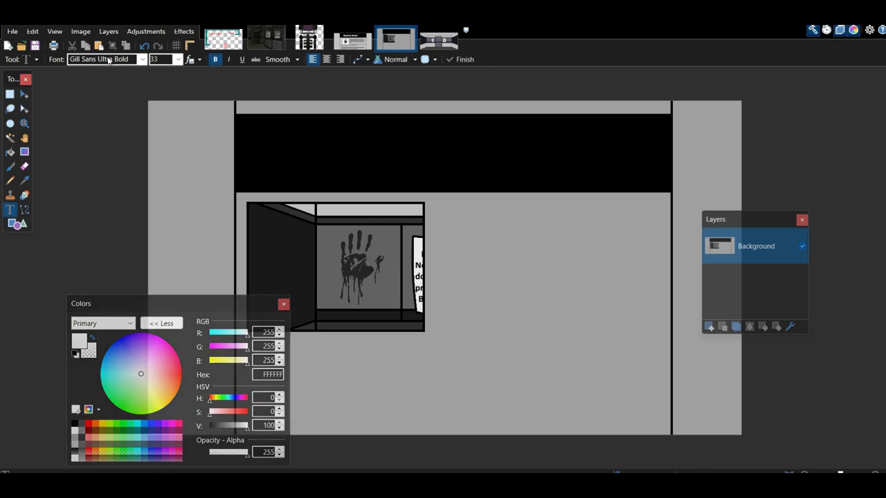
{"action": "left_click", "coordinate": [141, 59]}
{"action": "left_click", "coordinate": [132, 240]}
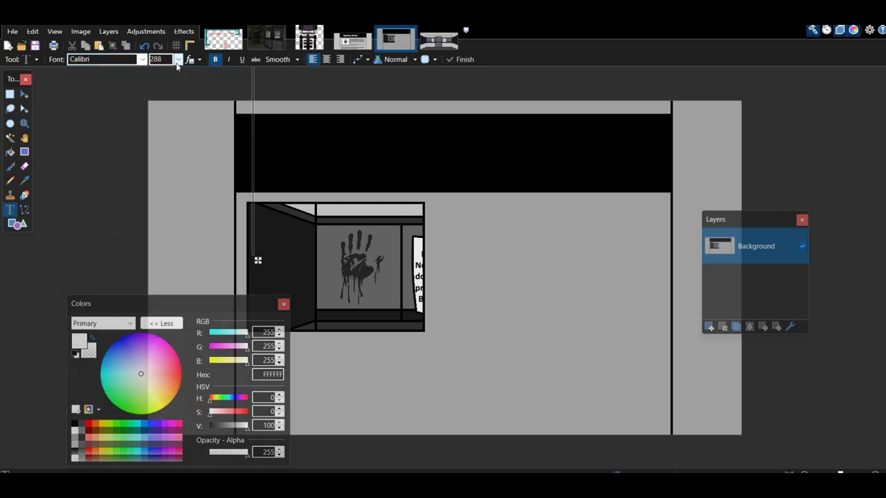
{"action": "type", "text": "uard"}
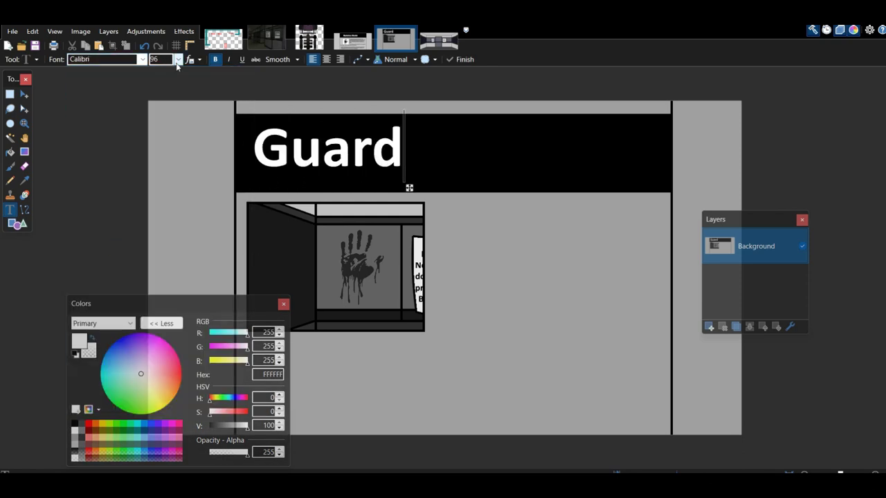
{"action": "type", "text": " vanished"}
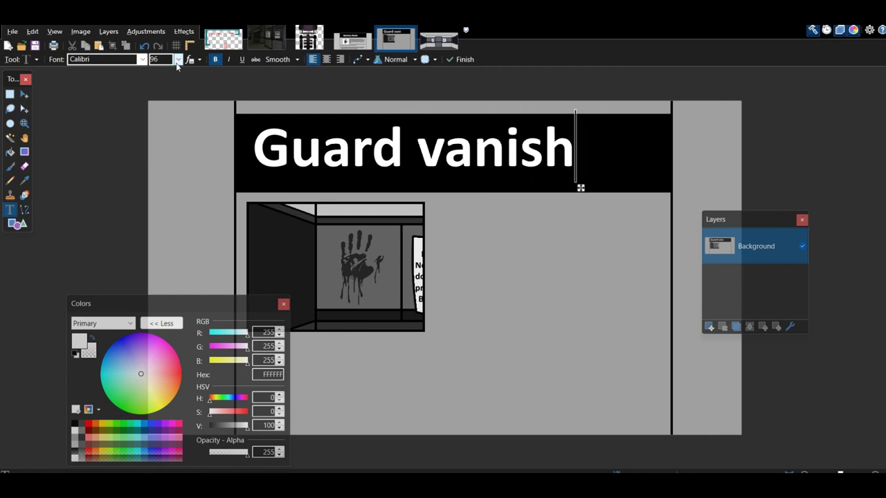
{"action": "left_click", "coordinate": [215, 60]}
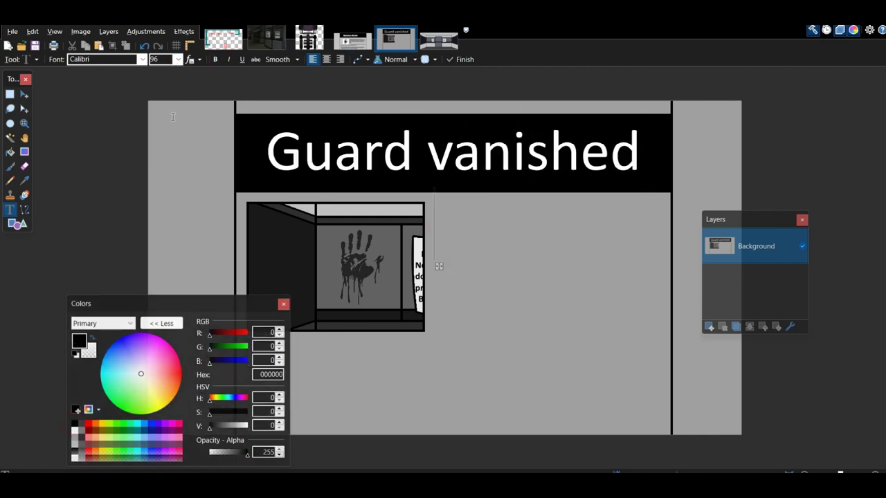
Write the black article text beside the photo in size 28 Calibri, about a guard gone missing on the job and presumed dead.
{"action": "key", "text": "BackSpace"}
{"action": "left_click", "coordinate": [440, 223]}
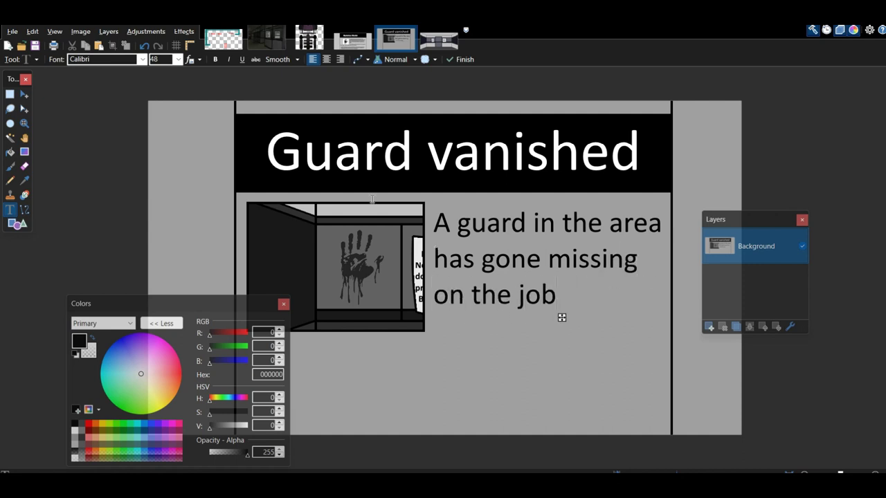
{"action": "type", "text": "28"}
{"action": "key", "text": "BackSpace"}
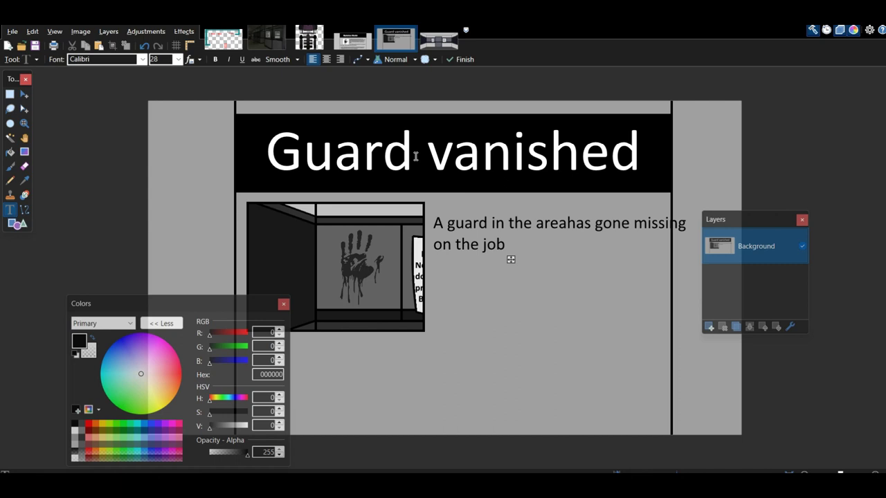
{"action": "key", "text": "Return"}
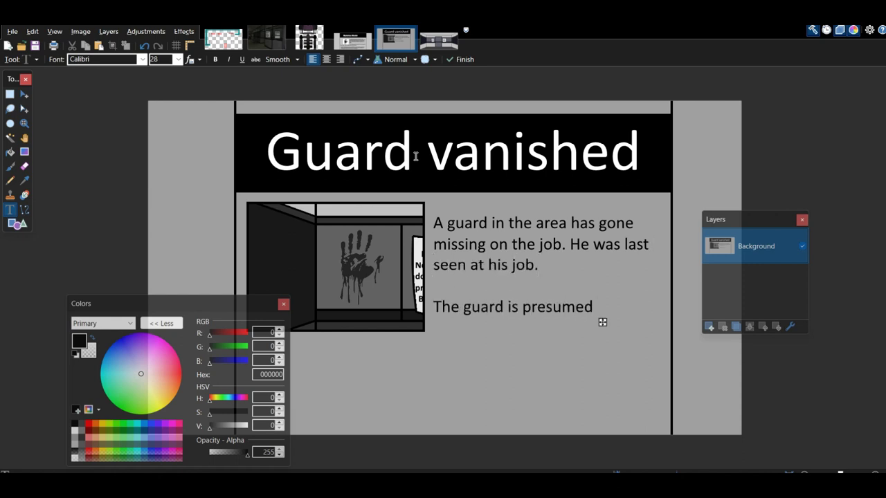
Move the Colors window out of the way and add "More to come on the story." below the photo.
{"action": "left_click_drag", "start_coordinate": [201, 304], "coordinate": [106, 280]}
{"action": "left_click", "coordinate": [246, 347]}
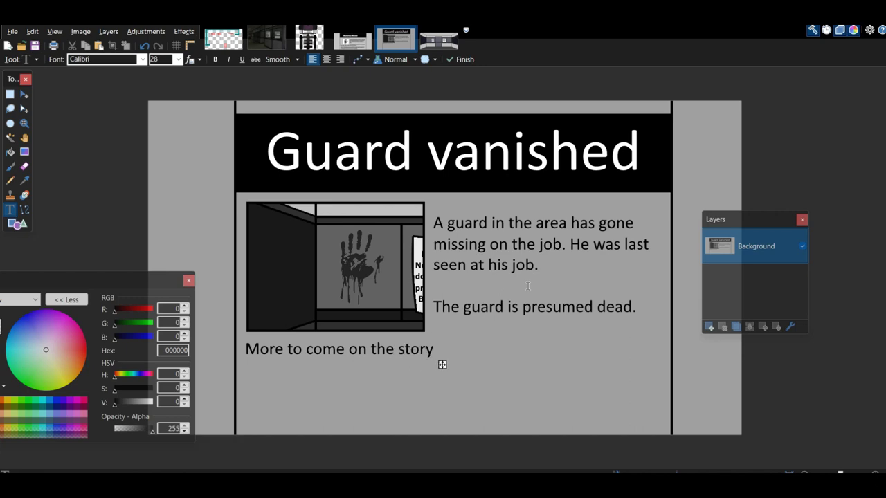
{"action": "type", "text": "."}
Save the finished newspaper image as a separate file among the game's menu sprites.
{"action": "left_click", "coordinate": [12, 31]}
{"action": "left_click", "coordinate": [41, 118]}
{"action": "key", "text": "alt+Up"}
{"action": "double_click", "coordinate": [137, 174]}
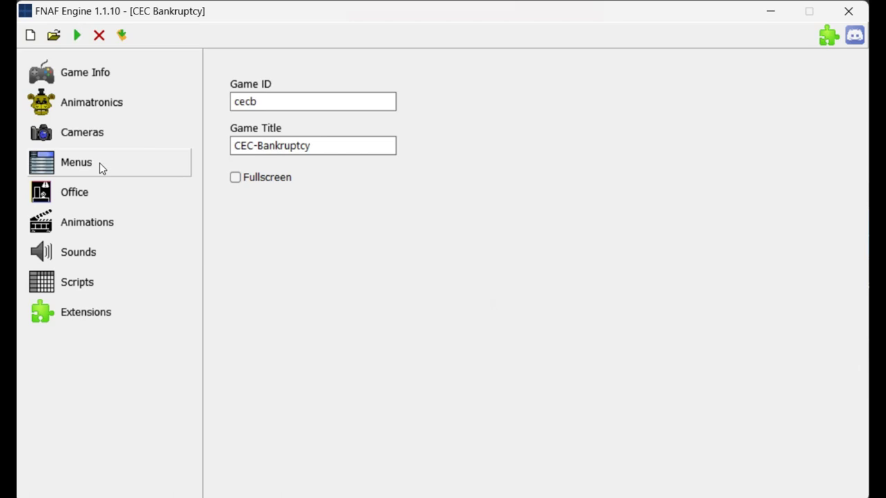
Switch to FNAF Engine and set background.png from the Menu folder as the main menu's background image.
{"action": "left_click", "coordinate": [99, 166]}
{"action": "left_click", "coordinate": [366, 266]}
{"action": "left_click", "coordinate": [446, 281]}
{"action": "left_click", "coordinate": [420, 420]}
Delete the uppermost element of the main menu and move the five menu entries across to its right side.
{"action": "left_click", "coordinate": [444, 120]}
{"action": "key", "text": "Delete"}
{"action": "left_click_drag", "start_coordinate": [488, 228], "coordinate": [826, 233]}
{"action": "left_click_drag", "start_coordinate": [474, 257], "coordinate": [801, 258]}
{"action": "left_click_drag", "start_coordinate": [443, 266], "coordinate": [797, 268]}
{"action": "left_click_drag", "start_coordinate": [469, 282], "coordinate": [803, 286]}
{"action": "left_click_drag", "start_coordinate": [483, 308], "coordinate": [782, 311]}
Add title.png from the Menu folder to the main menu and place it in the upper right of the layout.
{"action": "left_click", "coordinate": [627, 390]}
{"action": "left_click", "coordinate": [370, 247]}
{"action": "left_click", "coordinate": [421, 292]}
{"action": "left_click", "coordinate": [430, 401]}
{"action": "left_click_drag", "start_coordinate": [409, 111], "coordinate": [749, 123]}
{"action": "left_click", "coordinate": [665, 135]}
Set newspaper.png from the Menu folder as the News menu's background image and return to the Main menu.
{"action": "left_click", "coordinate": [253, 81]}
{"action": "left_click", "coordinate": [366, 376]}
{"action": "left_click", "coordinate": [366, 266]}
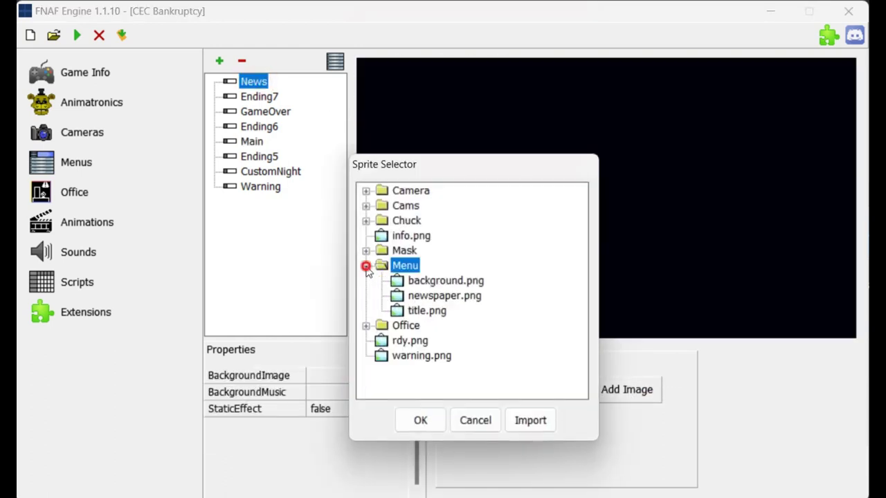
{"action": "left_click", "coordinate": [444, 295]}
{"action": "left_click", "coordinate": [420, 420]}
{"action": "left_click", "coordinate": [251, 142]}
Enable Toxic and Mask and disable Panorama for the office, and assign the Default state's background from the Office sprites.
{"action": "left_click", "coordinate": [74, 193]}
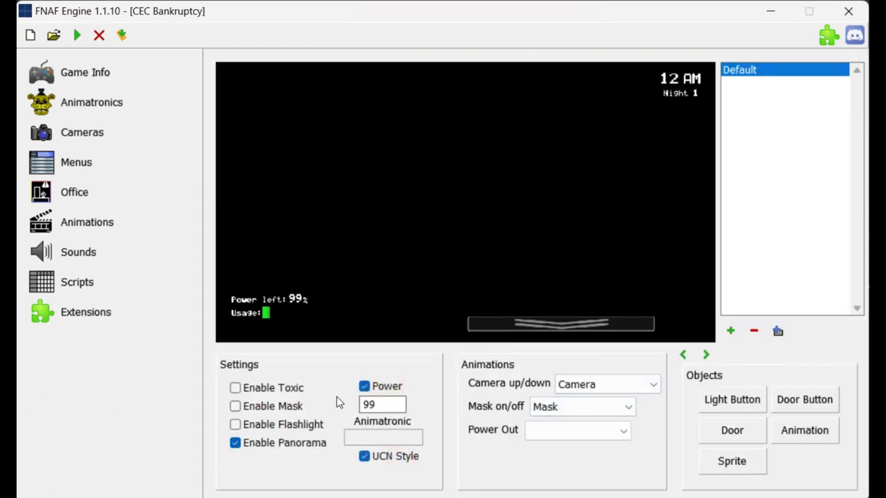
{"action": "left_click", "coordinate": [291, 407]}
{"action": "left_click", "coordinate": [778, 332]}
{"action": "left_click", "coordinate": [278, 225]}
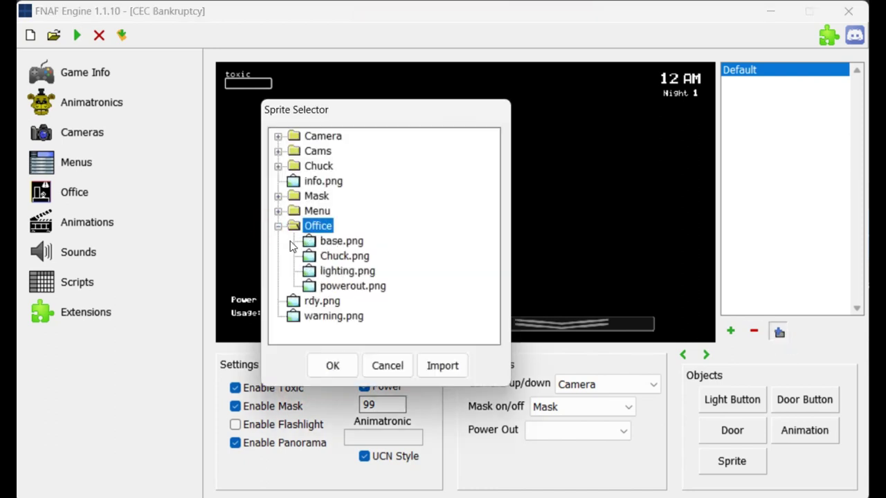
{"action": "left_click", "coordinate": [332, 365]}
{"action": "left_click", "coordinate": [236, 443]}
Add an office state named Chuck and assign Chuck.png from the Office folder as its background.
{"action": "left_click", "coordinate": [730, 331]}
{"action": "type", "text": "Chuck"}
{"action": "key", "text": "Return"}
{"action": "left_click", "coordinate": [737, 83]}
{"action": "left_click", "coordinate": [778, 331]}
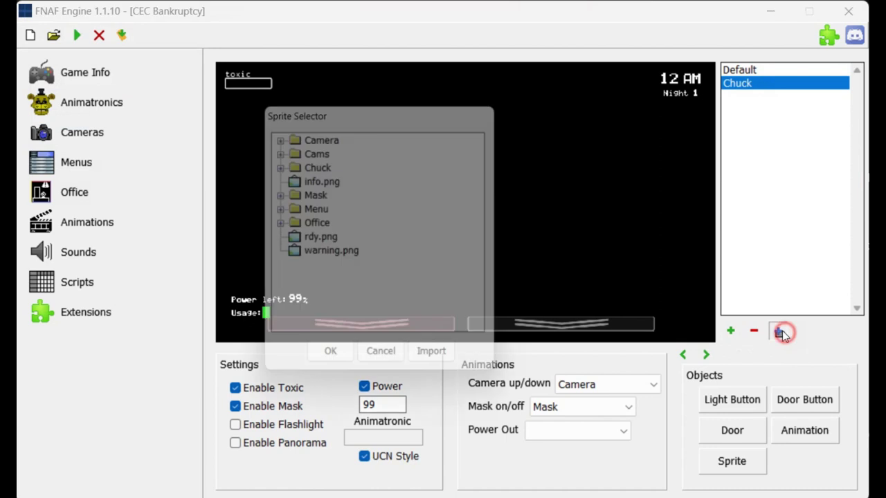
{"action": "left_click", "coordinate": [277, 225]}
{"action": "left_click", "coordinate": [336, 255]}
{"action": "left_click", "coordinate": [332, 365]}
Add an office state named powerout and assign powerout.png from the Office folder as its background.
{"action": "left_click", "coordinate": [730, 331]}
{"action": "type", "text": "powe"}
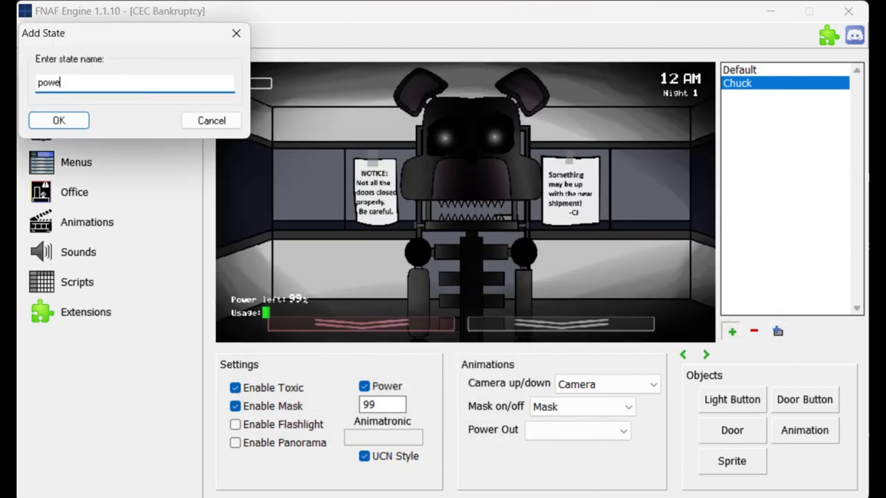
{"action": "type", "text": "rout"}
{"action": "key", "text": "Return"}
{"action": "left_click", "coordinate": [783, 331]}
{"action": "left_click", "coordinate": [388, 365]}
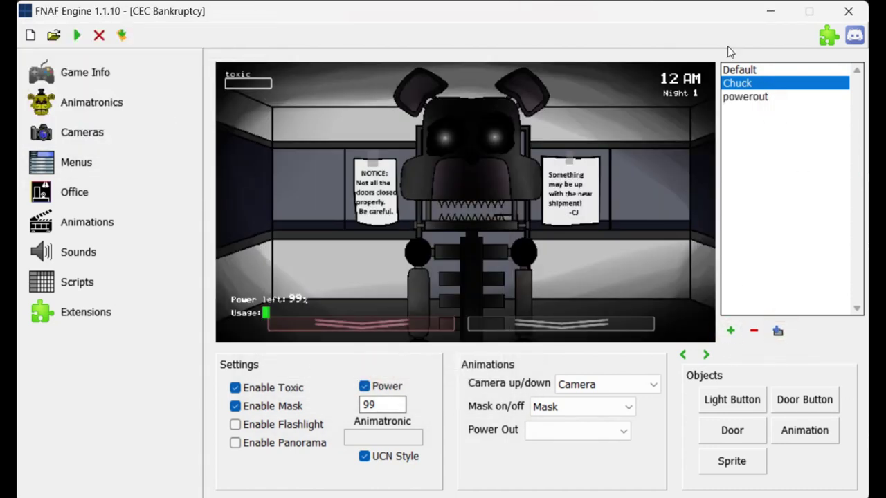
{"action": "left_click", "coordinate": [745, 97]}
{"action": "left_click", "coordinate": [778, 331]}
{"action": "left_click", "coordinate": [277, 227]}
{"action": "left_click", "coordinate": [350, 285]}
{"action": "left_click", "coordinate": [333, 365]}
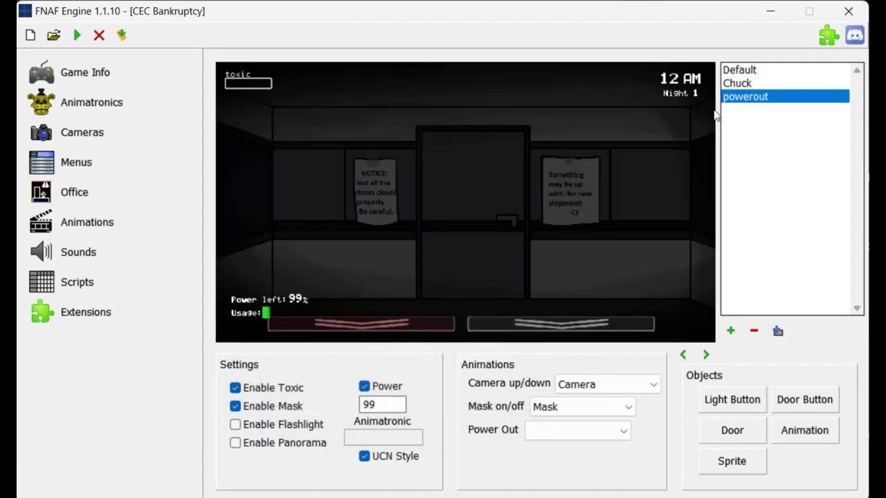
Add the Map.png sprite from the Cams folder to the camera interface.
{"action": "left_click", "coordinate": [109, 148]}
{"action": "left_click", "coordinate": [443, 441]}
{"action": "left_click", "coordinate": [405, 219]}
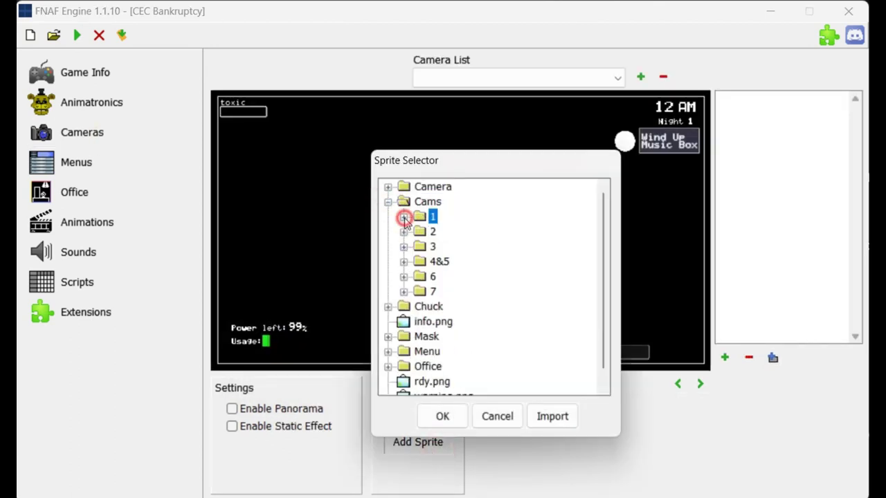
Add a camera named 1 and select it for editing.
{"action": "left_click", "coordinate": [641, 78]}
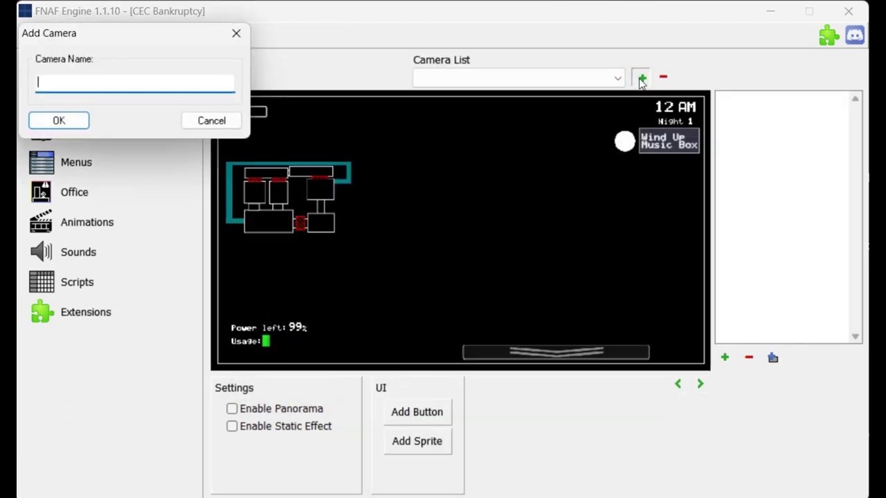
{"action": "type", "text": "1"}
{"action": "key", "text": "Return"}
{"action": "left_click", "coordinate": [441, 77]}
{"action": "left_click", "coordinate": [443, 92]}
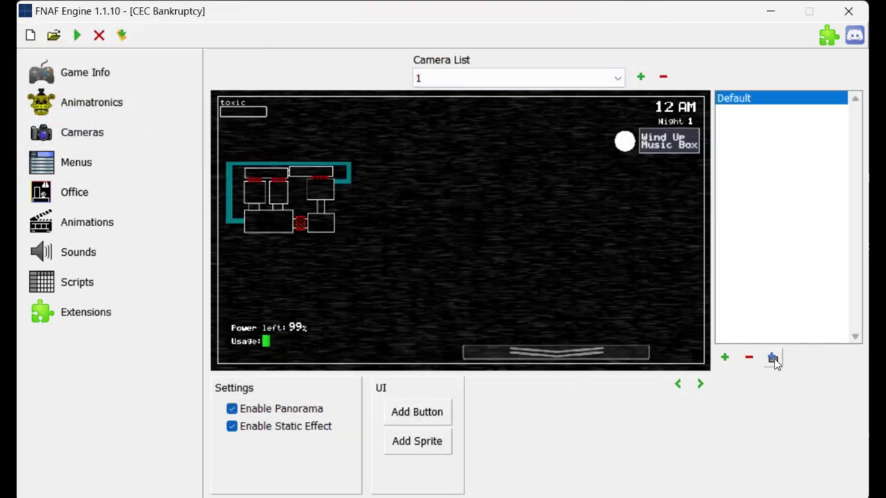
Disable Panorama for camera 1 and assign Default.png from Cams folder 1 to its Default state.
{"action": "left_click", "coordinate": [774, 358]}
{"action": "left_click", "coordinate": [404, 217]}
{"action": "left_click", "coordinate": [472, 276]}
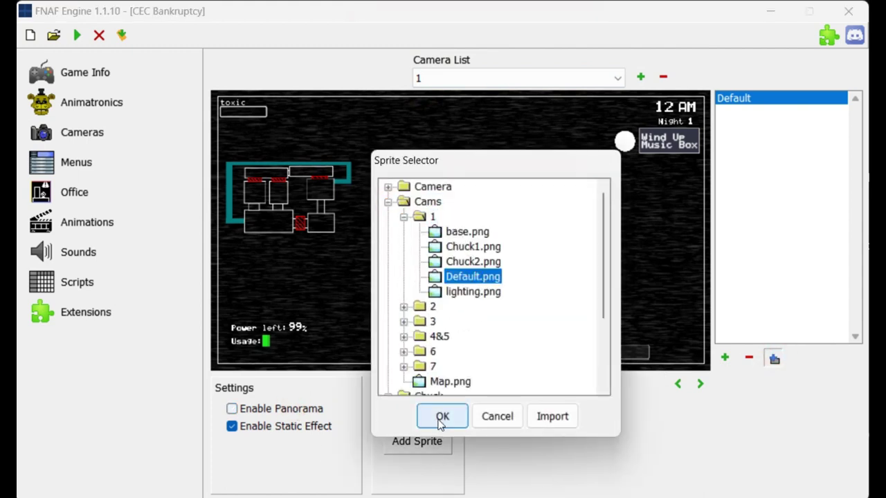
{"action": "left_click", "coordinate": [441, 413]}
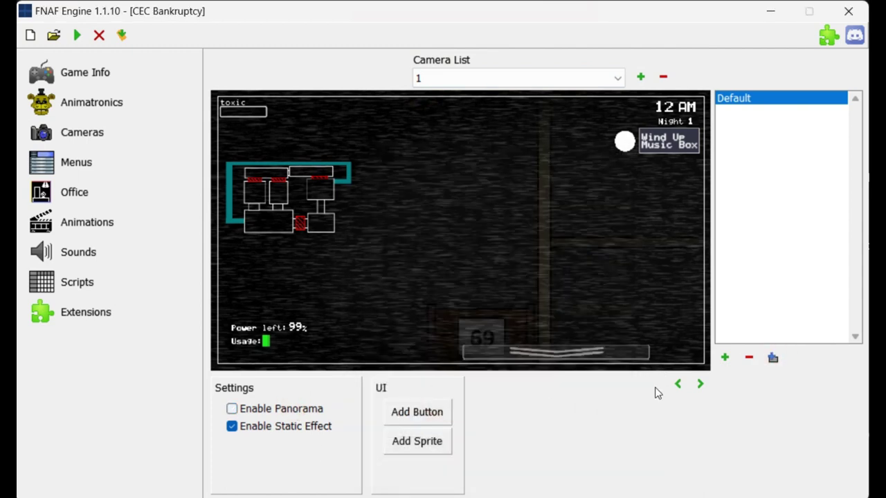
{"action": "left_click", "coordinate": [700, 383]}
Add two states to camera 1 named Chuck and Chuck:ingdeeznutz.
{"action": "left_click", "coordinate": [725, 358]}
{"action": "type", "text": "Chuck"}
{"action": "key", "text": "Return"}
{"action": "left_click", "coordinate": [724, 358]}
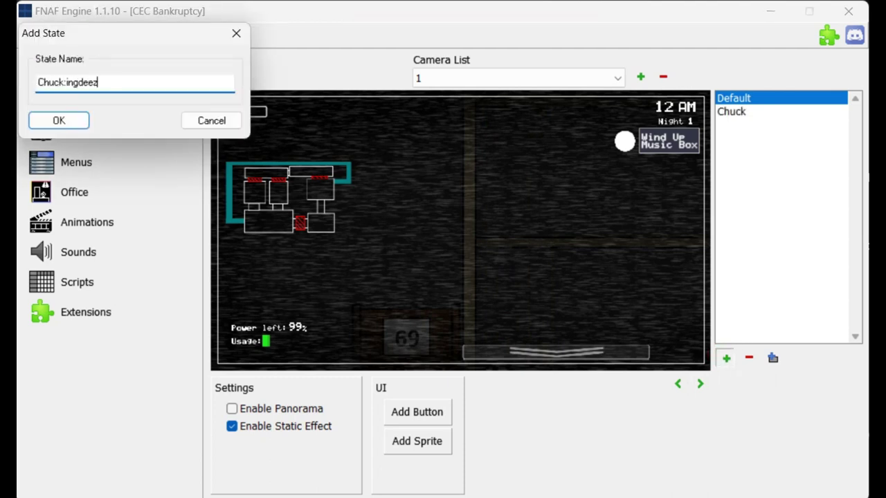
{"action": "key", "text": "Return"}
Assign Chuck1.png to camera 1's Chuck state and Chuck2.png to its Chuck:ingdeeznutz state.
{"action": "left_click", "coordinate": [754, 112]}
{"action": "left_click", "coordinate": [773, 358]}
{"action": "double_click", "coordinate": [427, 202]}
{"action": "double_click", "coordinate": [433, 217]}
{"action": "left_click", "coordinate": [470, 247]}
{"action": "left_click", "coordinate": [438, 416]}
{"action": "left_click", "coordinate": [762, 126]}
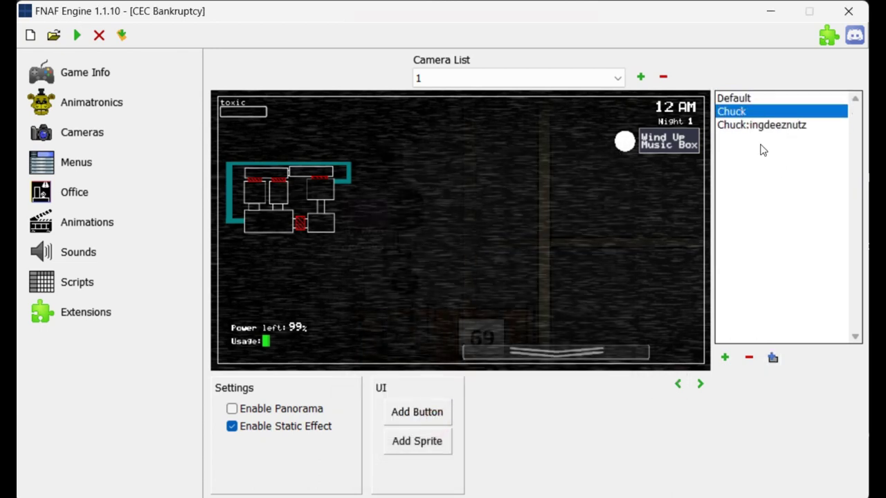
{"action": "left_click", "coordinate": [773, 358]}
{"action": "left_click", "coordinate": [444, 415]}
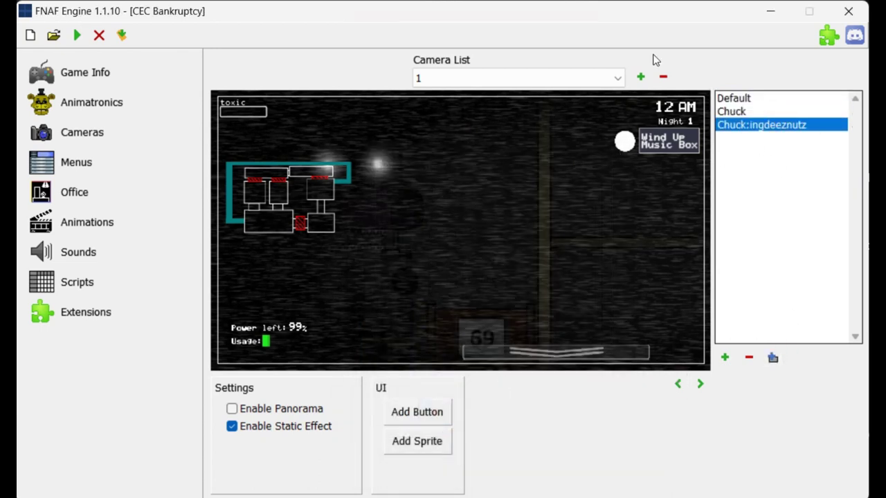
Place a camera button in the large lower room of the map and edit its settings.
{"action": "left_click", "coordinate": [274, 222]}
{"action": "left_click", "coordinate": [376, 154]}
{"action": "left_click", "coordinate": [396, 369]}
Add a camera named 2 and select it for editing.
{"action": "left_click", "coordinate": [638, 79]}
{"action": "type", "text": "22222"}
{"action": "key", "text": "Return"}
{"action": "left_click", "coordinate": [480, 80]}
{"action": "left_click", "coordinate": [457, 111]}
Disable Panorama for camera 2 and assign Default.png from Cams folder 2 to its Default state.
{"action": "left_click", "coordinate": [284, 412]}
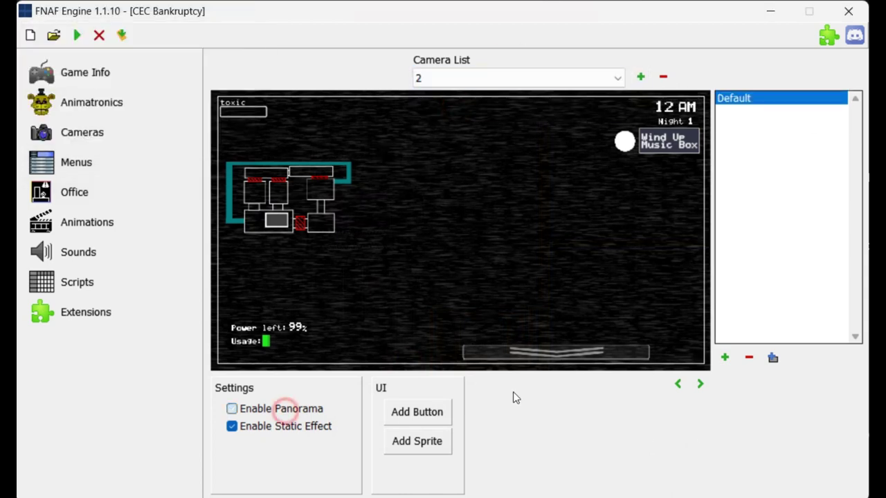
{"action": "left_click", "coordinate": [773, 358]}
{"action": "left_click", "coordinate": [389, 231]}
{"action": "left_click", "coordinate": [403, 262]}
{"action": "double_click", "coordinate": [472, 307]}
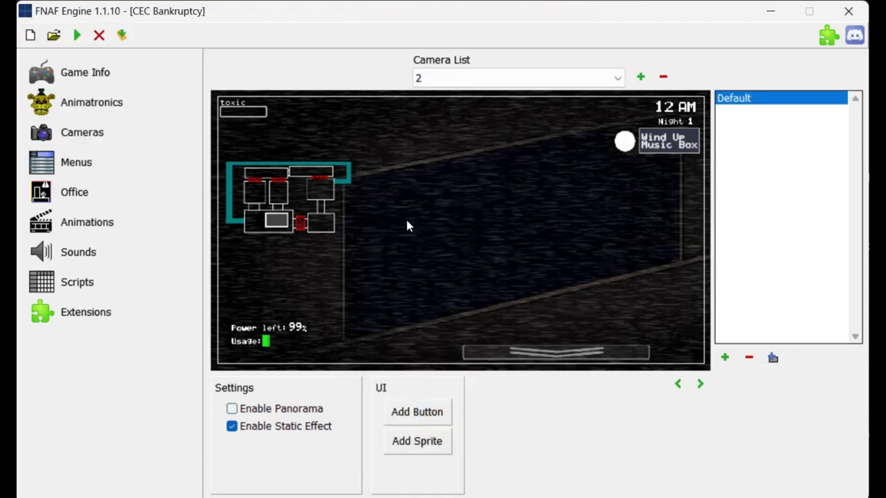
Add the 166.png sprite, place it in the map's large lower room and edit its settings.
{"action": "left_click", "coordinate": [417, 440]}
{"action": "left_click", "coordinate": [422, 184]}
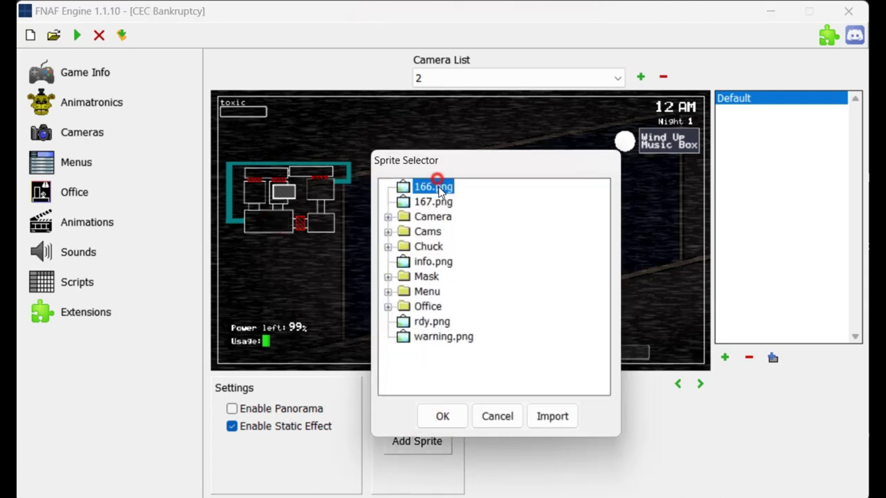
{"action": "left_click", "coordinate": [441, 415]}
{"action": "left_click_drag", "start_coordinate": [233, 110], "coordinate": [273, 221]}
{"action": "right_click", "coordinate": [272, 219]}
{"action": "left_click", "coordinate": [332, 268]}
{"action": "left_click", "coordinate": [389, 369]}
Add a Chuck state to camera 2 and assign Chuck.png from Cams folder 2 to it.
{"action": "left_click", "coordinate": [725, 358]}
{"action": "type", "text": "Chuck"}
{"action": "key", "text": "Return"}
{"action": "left_click", "coordinate": [734, 111]}
{"action": "left_click", "coordinate": [773, 357]}
{"action": "double_click", "coordinate": [429, 259]}
{"action": "left_click", "coordinate": [470, 290]}
{"action": "left_click", "coordinate": [443, 415]}
Add camera 3 and assign Default.png from Cams folder 3 to its Default state.
{"action": "left_click", "coordinate": [640, 76]}
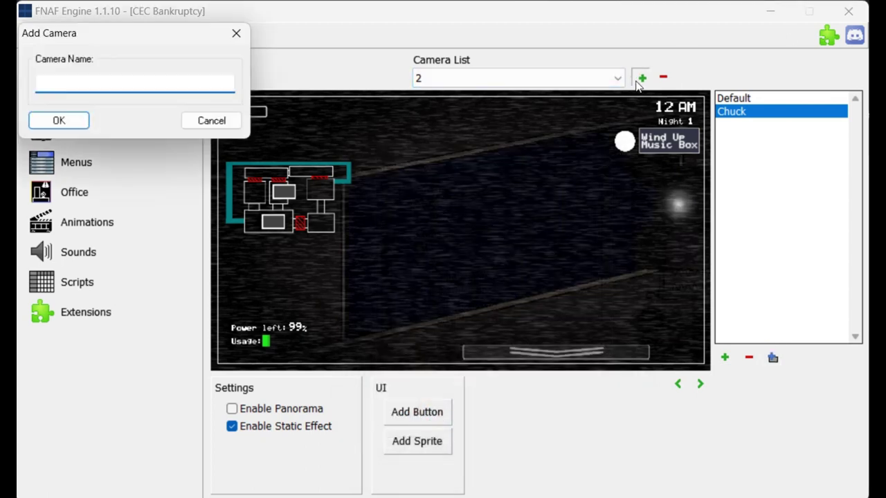
{"action": "left_click", "coordinate": [57, 118]}
{"action": "left_click", "coordinate": [512, 79]}
{"action": "left_click", "coordinate": [443, 122]}
{"action": "left_click", "coordinate": [773, 357]}
{"action": "left_click", "coordinate": [389, 232]}
{"action": "left_click", "coordinate": [403, 277]}
{"action": "left_click", "coordinate": [468, 320]}
{"action": "left_click", "coordinate": [432, 414]}
Add the 167.png sprite, place it in the small leftmost room of the map and edit its settings.
{"action": "left_click", "coordinate": [435, 442]}
{"action": "left_click", "coordinate": [430, 203]}
{"action": "left_click", "coordinate": [440, 418]}
{"action": "left_click_drag", "start_coordinate": [234, 109], "coordinate": [251, 189]}
{"action": "right_click", "coordinate": [250, 189]}
{"action": "left_click", "coordinate": [374, 241]}
{"action": "left_click", "coordinate": [387, 140]}
{"action": "left_click", "coordinate": [396, 370]}
Add camera 4, select it and disable its Panorama.
{"action": "left_click", "coordinate": [641, 78]}
{"action": "left_click", "coordinate": [58, 119]}
{"action": "left_click", "coordinate": [590, 82]}
{"action": "left_click", "coordinate": [547, 137]}
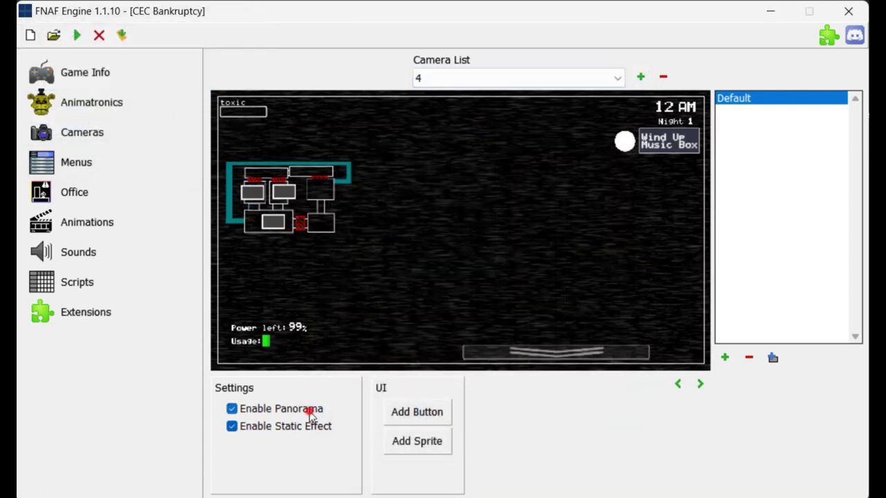
{"action": "left_click", "coordinate": [307, 411]}
Assign Default.png from Cams folder 4&5 to camera 4's Default state.
{"action": "left_click", "coordinate": [773, 357]}
{"action": "left_click", "coordinate": [388, 232]}
{"action": "left_click", "coordinate": [403, 292]}
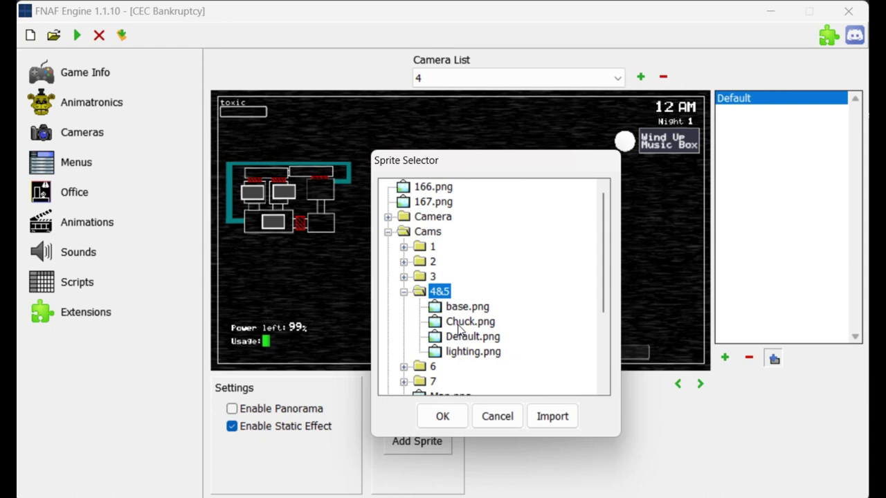
{"action": "left_click", "coordinate": [443, 415]}
Add a Chuck state to camera 4 and assign Chuck.png from Cams folder 4&5 to it.
{"action": "left_click", "coordinate": [725, 357]}
{"action": "type", "text": "Chuck"}
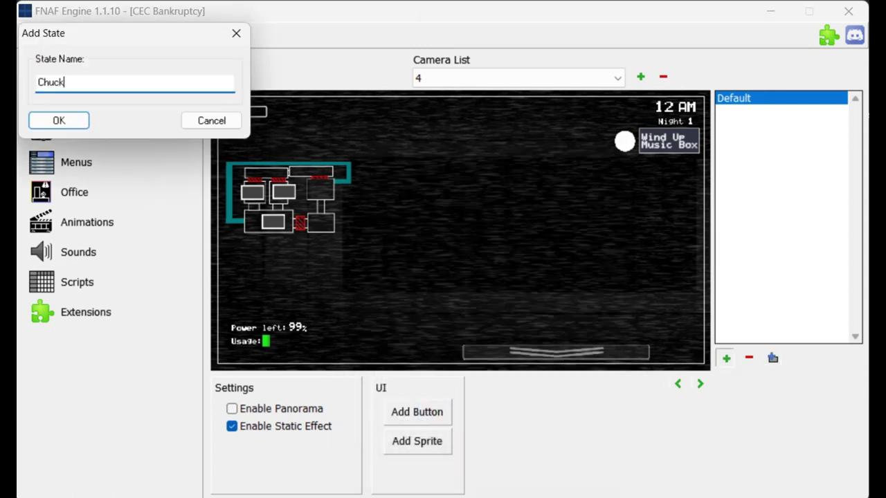
{"action": "key", "text": "Return"}
{"action": "left_click", "coordinate": [773, 357]}
{"action": "double_click", "coordinate": [436, 291]}
{"action": "double_click", "coordinate": [461, 321]}
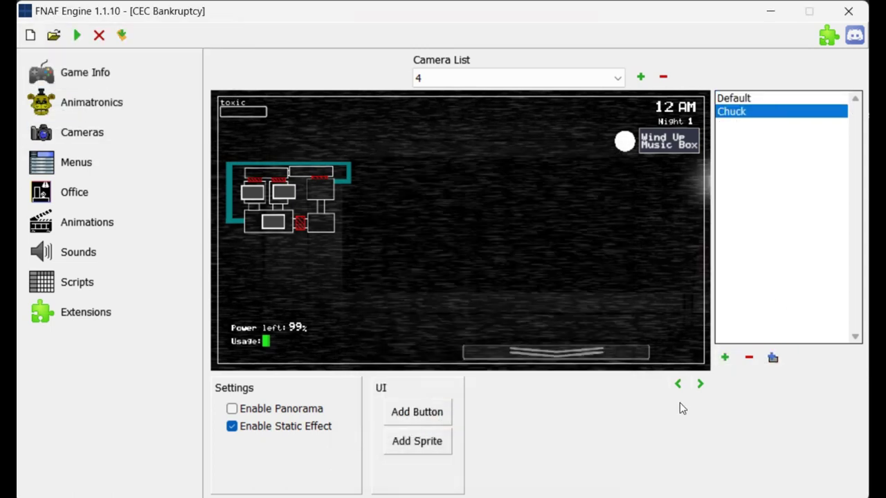
Add a 167.png camera button over the left end of the teal vent on the map and assign it 166.png.
{"action": "left_click", "coordinate": [400, 418]}
{"action": "left_click", "coordinate": [442, 416]}
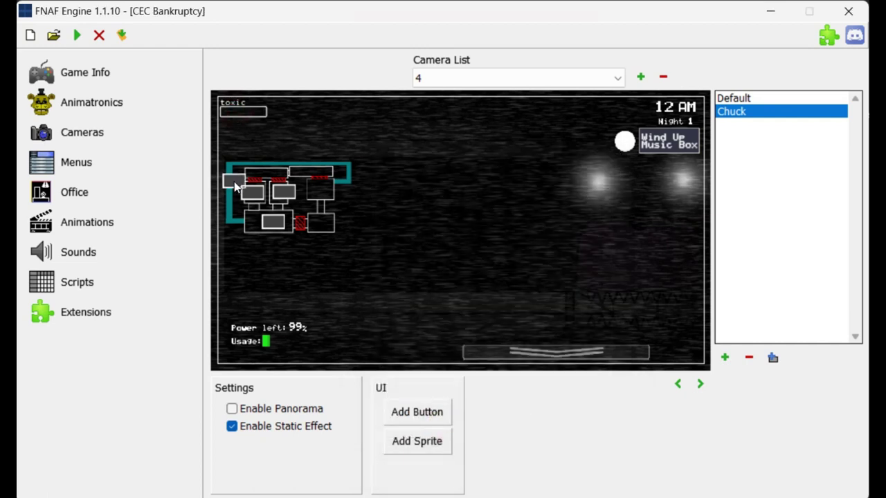
{"action": "right_click", "coordinate": [224, 174]}
{"action": "left_click", "coordinate": [288, 221]}
{"action": "left_click", "coordinate": [395, 363]}
Add camera 5, select it and disable its Panorama.
{"action": "left_click", "coordinate": [639, 78]}
{"action": "left_click", "coordinate": [54, 126]}
{"action": "left_click", "coordinate": [453, 79]}
{"action": "left_click", "coordinate": [443, 148]}
{"action": "left_click", "coordinate": [294, 403]}
Add a 167.png camera button on the teal vent along the map's upper edge and assign it 166.png.
{"action": "left_click", "coordinate": [418, 413]}
{"action": "left_click", "coordinate": [432, 202]}
{"action": "left_click", "coordinate": [437, 419]}
{"action": "left_click_drag", "start_coordinate": [234, 111], "coordinate": [276, 162]}
{"action": "right_click", "coordinate": [275, 160]}
{"action": "left_click", "coordinate": [410, 206]}
{"action": "left_click", "coordinate": [391, 374]}
Assign Default.png from Cams folder 4&5 to camera 5's Default state.
{"action": "left_click", "coordinate": [387, 231]}
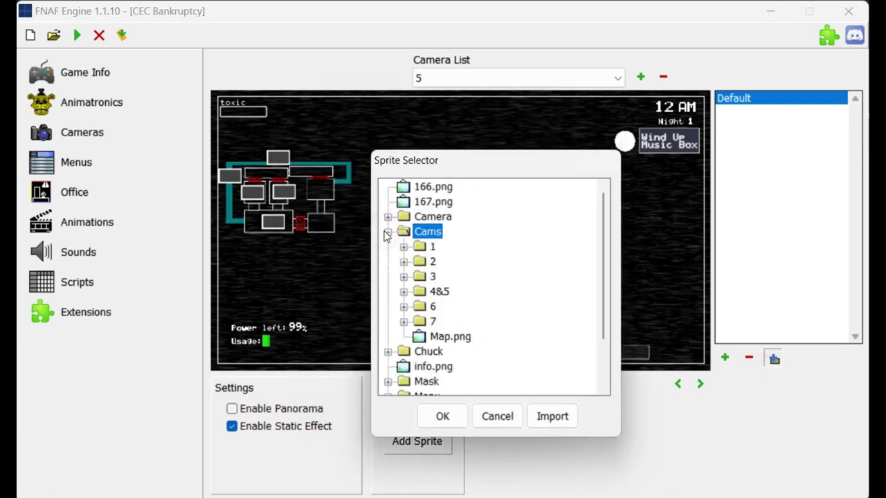
{"action": "left_click", "coordinate": [403, 291]}
{"action": "left_click", "coordinate": [475, 338]}
{"action": "left_click", "coordinate": [442, 416]}
Add a Chuck state to camera 5 and assign Chuck.png from Cams folder 4&5 to it.
{"action": "left_click", "coordinate": [724, 358]}
{"action": "type", "text": "Chuck"}
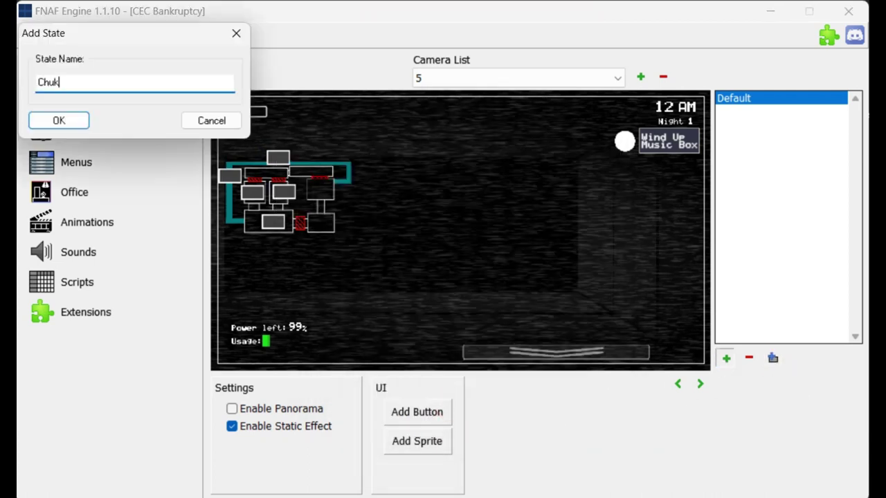
{"action": "key", "text": "Return"}
{"action": "left_click", "coordinate": [768, 113]}
{"action": "left_click", "coordinate": [774, 358]}
{"action": "left_click", "coordinate": [388, 232]}
{"action": "left_click", "coordinate": [404, 292]}
{"action": "left_click", "coordinate": [472, 352]}
{"action": "left_click", "coordinate": [453, 418]}
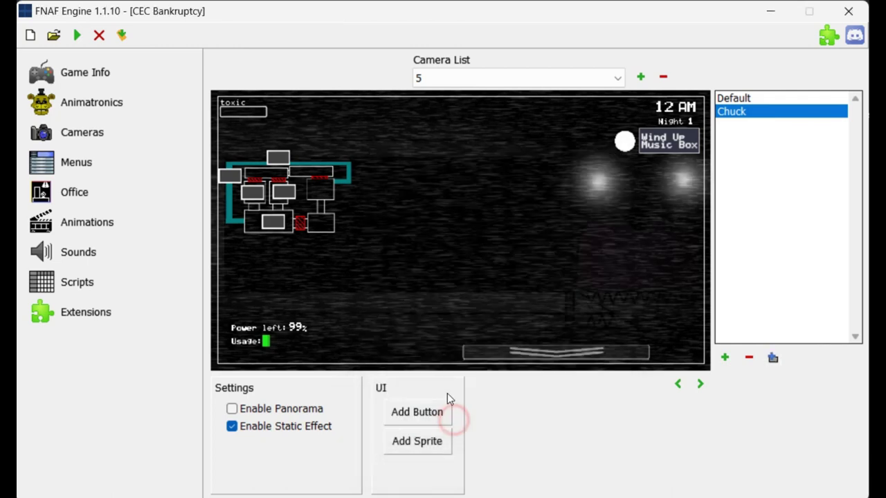
Add camera 6, select it and disable its Panorama.
{"action": "left_click", "coordinate": [641, 78]}
{"action": "type", "text": "6"}
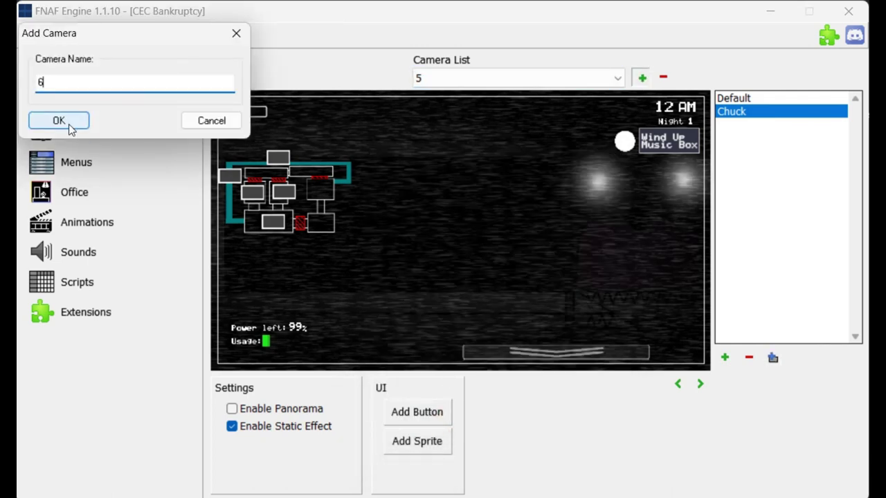
{"action": "left_click", "coordinate": [68, 122]}
{"action": "left_click", "coordinate": [410, 78]}
{"action": "left_click", "coordinate": [443, 165]}
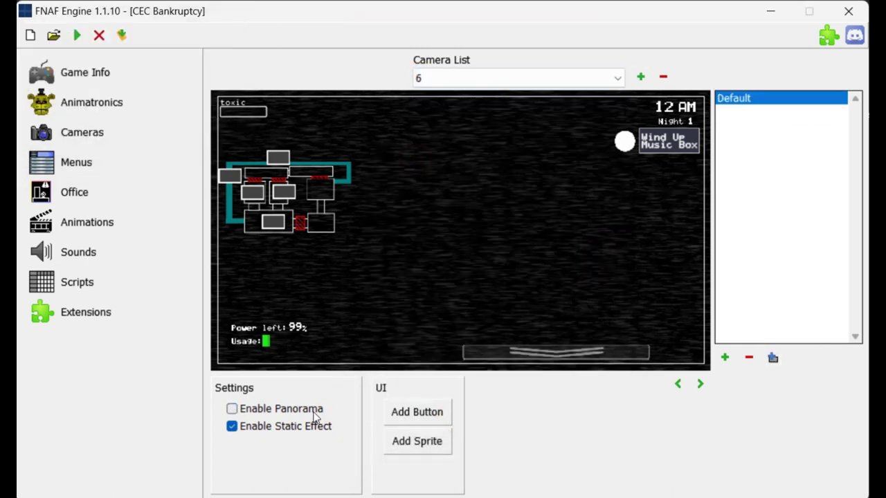
Add a 167.png camera button in the upper-right room of the map and assign it 166.png.
{"action": "left_click", "coordinate": [436, 420]}
{"action": "left_click", "coordinate": [443, 415]}
{"action": "right_click", "coordinate": [319, 185]}
{"action": "left_click", "coordinate": [381, 238]}
{"action": "left_click", "coordinate": [389, 140]}
{"action": "left_click", "coordinate": [395, 368]}
Assign Default.png from Cams folder 6 to camera 6's Default state.
{"action": "left_click", "coordinate": [779, 358]}
{"action": "left_click", "coordinate": [388, 233]}
{"action": "left_click", "coordinate": [403, 307]}
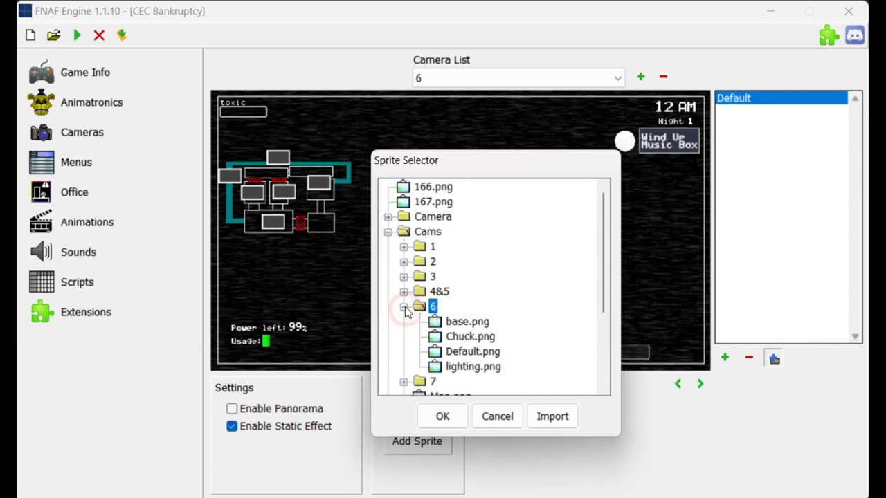
{"action": "left_click", "coordinate": [476, 351]}
{"action": "left_click", "coordinate": [442, 416]}
Add a Chuck state to camera 6 and assign Chuck.png from Cams folder 6 to it.
{"action": "left_click", "coordinate": [724, 357]}
{"action": "type", "text": "Chuck"}
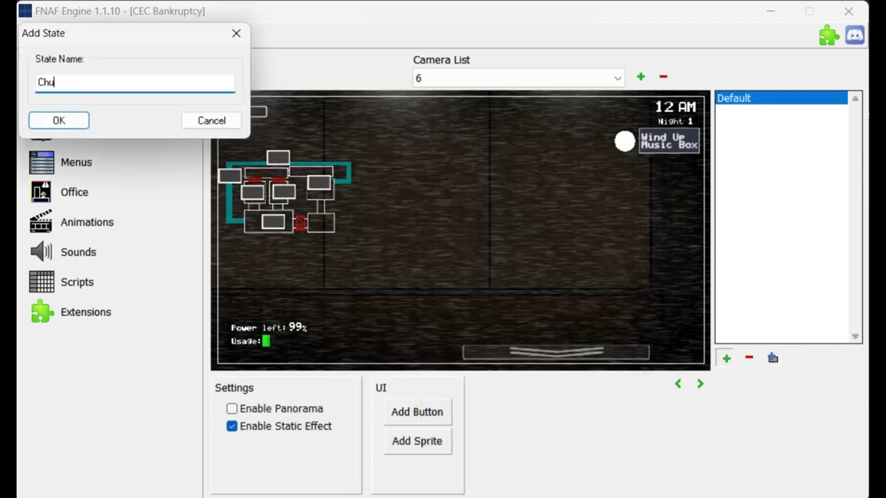
{"action": "key", "text": "Return"}
{"action": "left_click", "coordinate": [773, 357]}
{"action": "left_click", "coordinate": [389, 232]}
{"action": "left_click", "coordinate": [403, 307]}
{"action": "left_click", "coordinate": [464, 353]}
{"action": "left_click", "coordinate": [442, 416]}
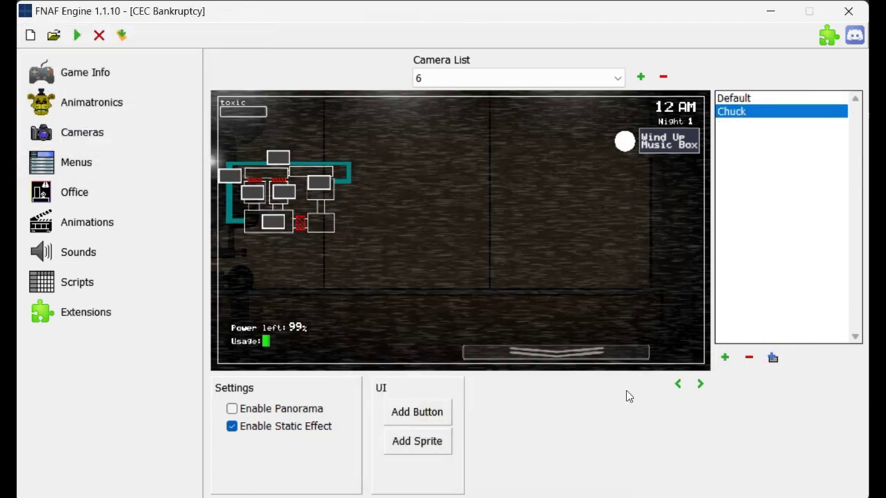
Add camera 7, select it and disable its Panorama.
{"action": "left_click", "coordinate": [440, 80]}
{"action": "left_click", "coordinate": [430, 117]}
{"action": "left_click", "coordinate": [291, 411]}
Add another 167.png camera button in the right part of the map and assign 166.png as its other sprite.
{"action": "left_click", "coordinate": [416, 415]}
{"action": "left_click", "coordinate": [430, 202]}
{"action": "left_click", "coordinate": [441, 416]}
{"action": "left_click_drag", "start_coordinate": [234, 110], "coordinate": [326, 204]}
{"action": "right_click", "coordinate": [326, 203]}
{"action": "left_click", "coordinate": [410, 251]}
{"action": "left_click", "coordinate": [414, 137]}
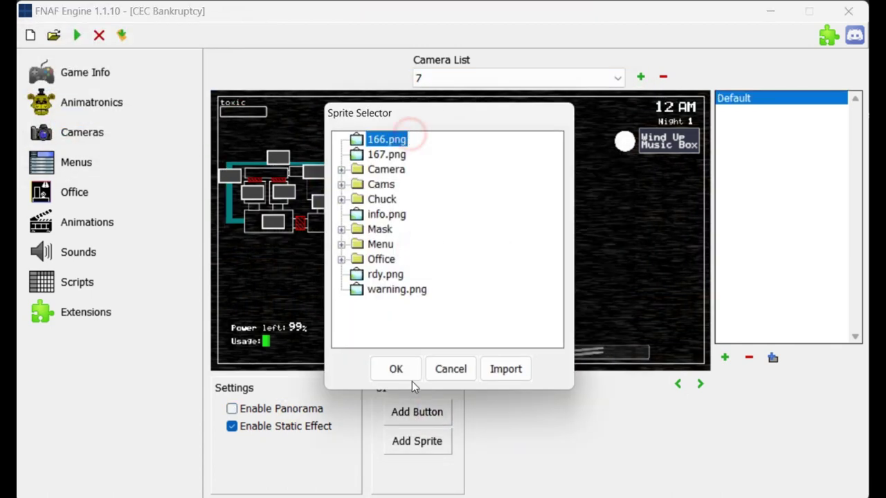
{"action": "left_click", "coordinate": [399, 370]}
Assign Default.png from Cams folder 7 to camera 7's Default state.
{"action": "left_click", "coordinate": [773, 357]}
{"action": "double_click", "coordinate": [425, 232]}
{"action": "double_click", "coordinate": [433, 321]}
{"action": "left_click", "coordinate": [471, 364]}
{"action": "left_click", "coordinate": [442, 416]}
Add a Chuck state to camera 7 and assign Chuck.png from Cams folder 7 to it.
{"action": "left_click", "coordinate": [720, 358]}
{"action": "type", "text": "Chuck"}
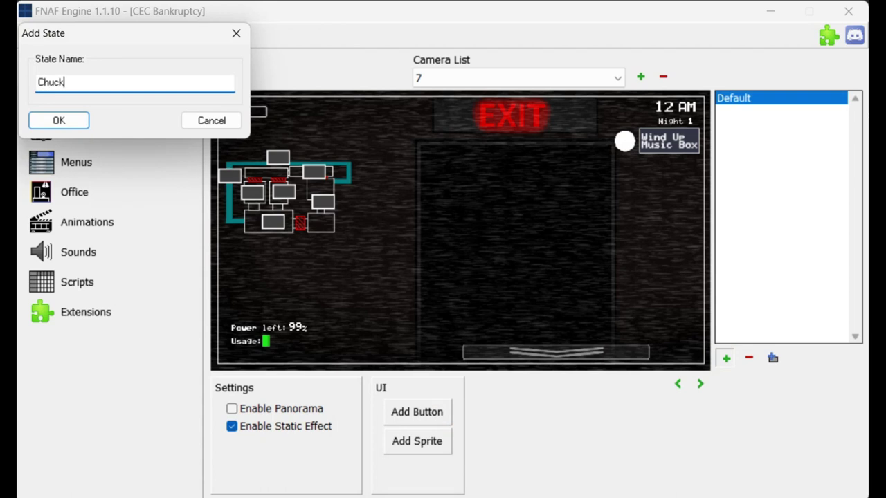
{"action": "key", "text": "Return"}
{"action": "left_click", "coordinate": [773, 357]}
{"action": "left_click", "coordinate": [387, 232]}
{"action": "left_click", "coordinate": [404, 321]}
{"action": "left_click", "coordinate": [471, 352]}
{"action": "left_click", "coordinate": [442, 416]}
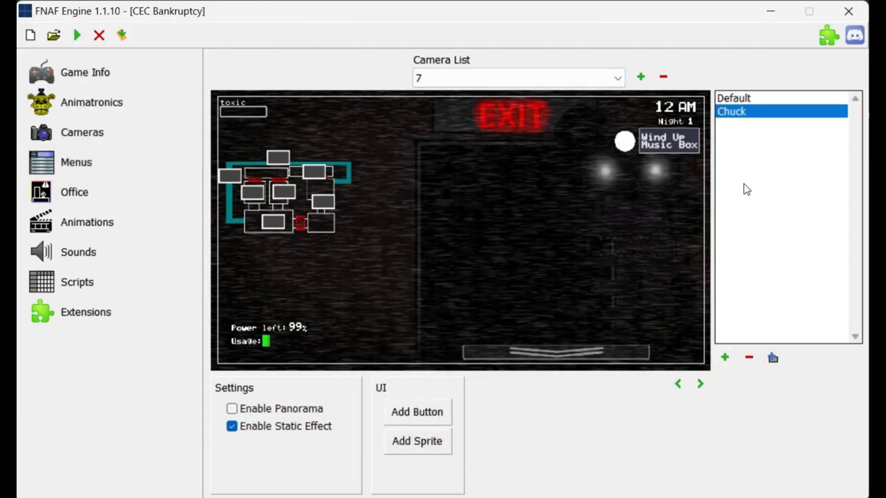
Create an animation named Chuck from the numbered frames in the Chuck folder.
{"action": "left_click", "coordinate": [99, 222]}
{"action": "left_click", "coordinate": [640, 76]}
{"action": "type", "text": "Chuck"}
{"action": "key", "text": "Return"}
Set the number for the animation frame Chuck\05.png to 2.
{"action": "left_click", "coordinate": [94, 74]}
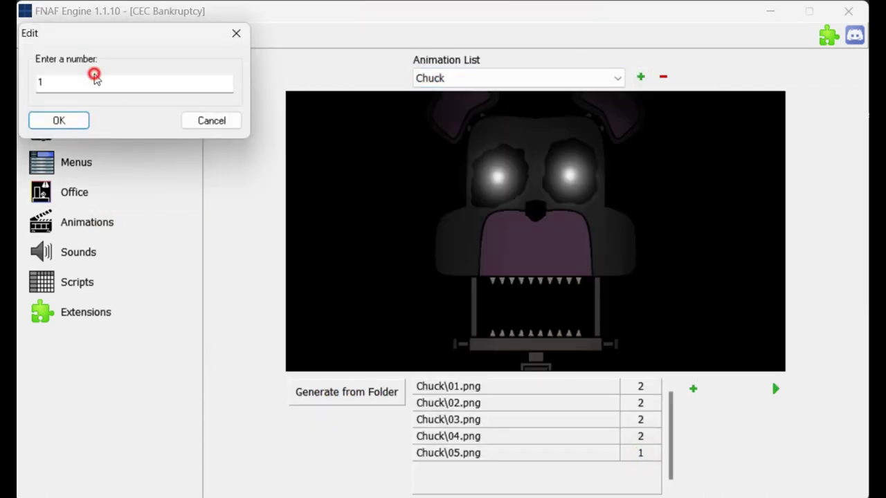
{"action": "key", "text": "BackSpace"}
{"action": "type", "text": "2"}
{"action": "key", "text": "Return"}
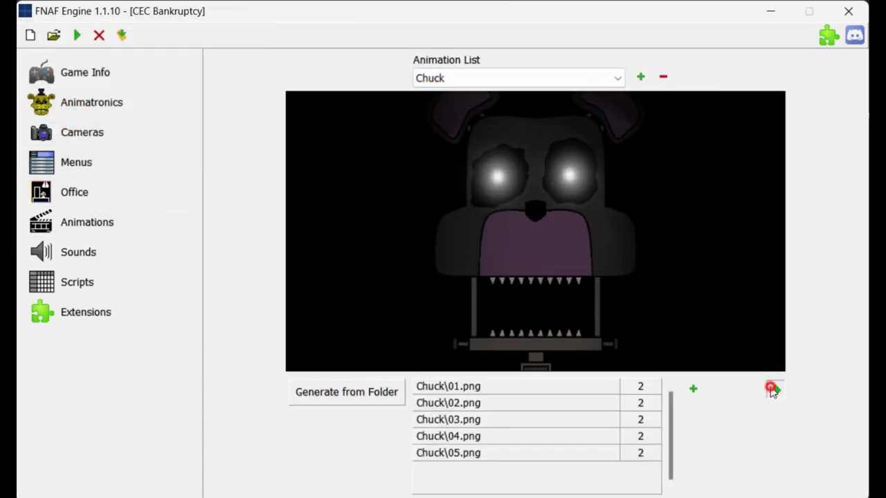
Add the animatronic Chuck with night 5 A.I. 18, jumpscare sound fnaf4scream.mp3, jumpscare animation Chuck and Ignores Mask enabled.
{"action": "left_click", "coordinate": [92, 102]}
{"action": "left_click", "coordinate": [640, 77]}
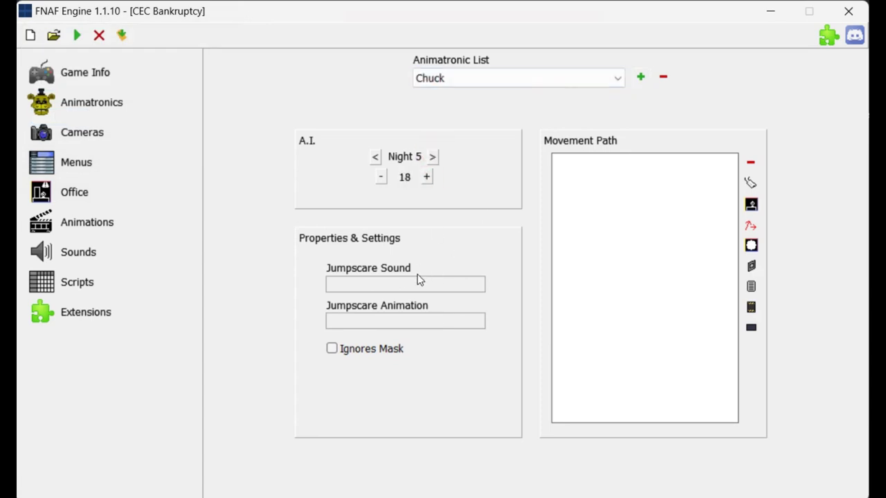
{"action": "left_click", "coordinate": [418, 284]}
{"action": "left_click", "coordinate": [559, 420]}
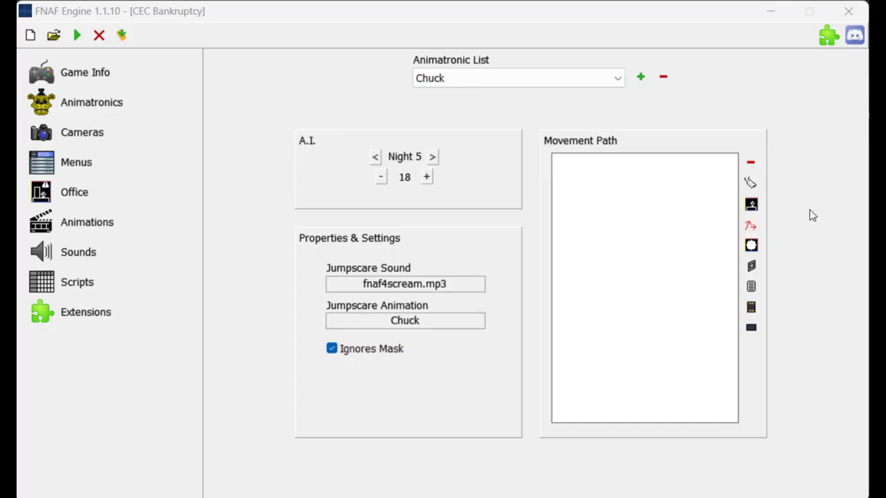
Add cameras 1, 2 and 4 to Chuck's movement path.
{"action": "left_click", "coordinate": [750, 183]}
{"action": "double_click", "coordinate": [424, 209]}
{"action": "left_click", "coordinate": [750, 183]}
{"action": "double_click", "coordinate": [424, 224]}
{"action": "left_click", "coordinate": [750, 182]}
{"action": "left_click", "coordinate": [423, 254]}
{"action": "left_click", "coordinate": [474, 440]}
Extend Chuck's movement path with cameras 5, 6 and 7 and end it at the Office.
{"action": "left_click", "coordinate": [751, 184]}
{"action": "left_click", "coordinate": [437, 268]}
{"action": "left_click", "coordinate": [473, 440]}
{"action": "left_click", "coordinate": [751, 185]}
{"action": "left_click", "coordinate": [426, 284]}
{"action": "left_click", "coordinate": [478, 440]}
{"action": "left_click", "coordinate": [751, 184]}
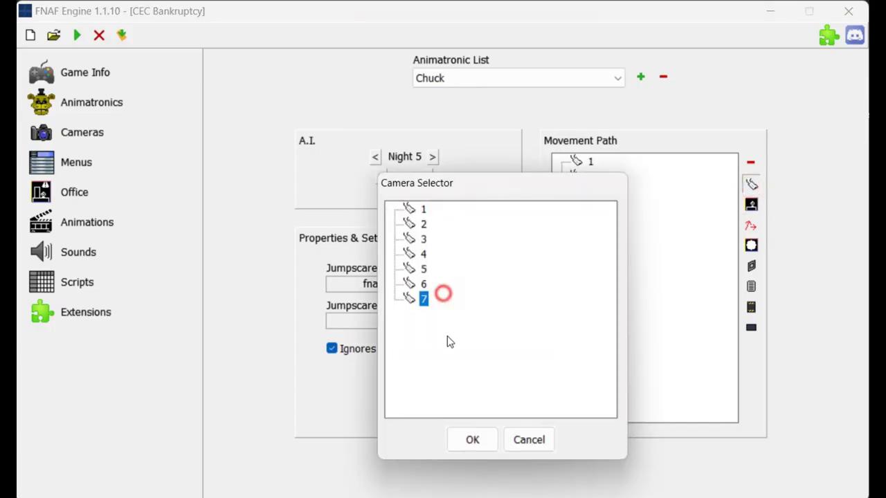
{"action": "left_click", "coordinate": [471, 439]}
{"action": "left_click", "coordinate": [751, 203]}
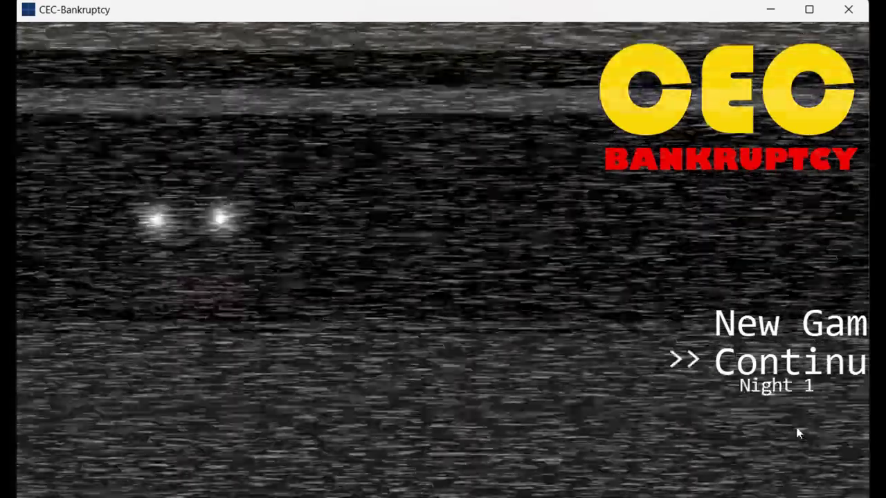
Playtest a new game and check the office and a camera feed on the map.
{"action": "left_click", "coordinate": [737, 326]}
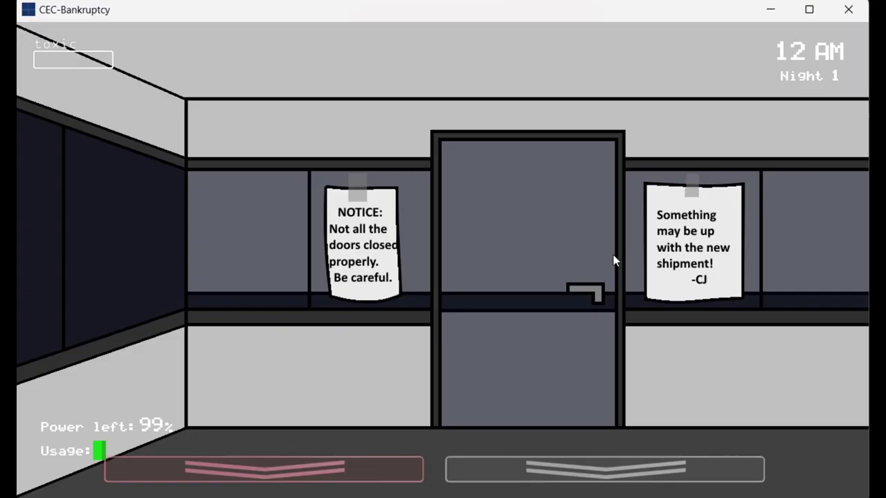
{"action": "mouse_move", "coordinate": [601, 467]}
{"action": "left_click", "coordinate": [138, 206]}
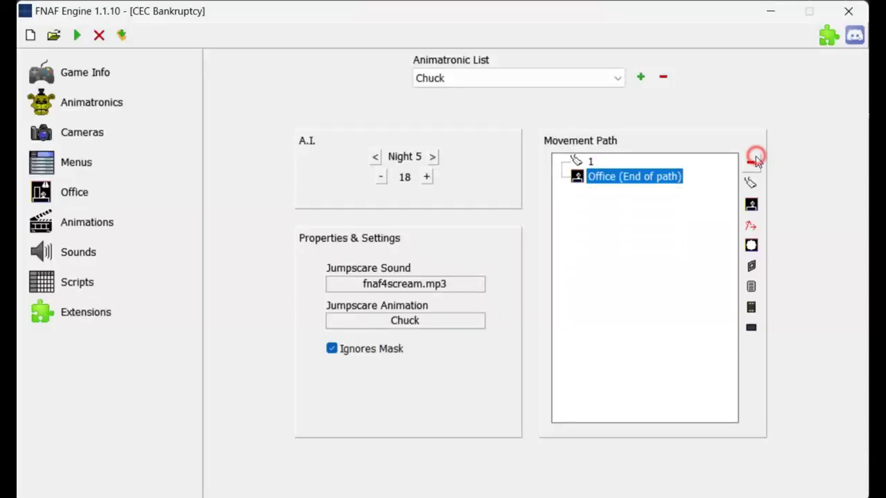
Remove everything after camera 1 from Chuck's movement path and add a state change to ingdeeznutz.
{"action": "left_click", "coordinate": [750, 162]}
{"action": "left_click", "coordinate": [753, 287]}
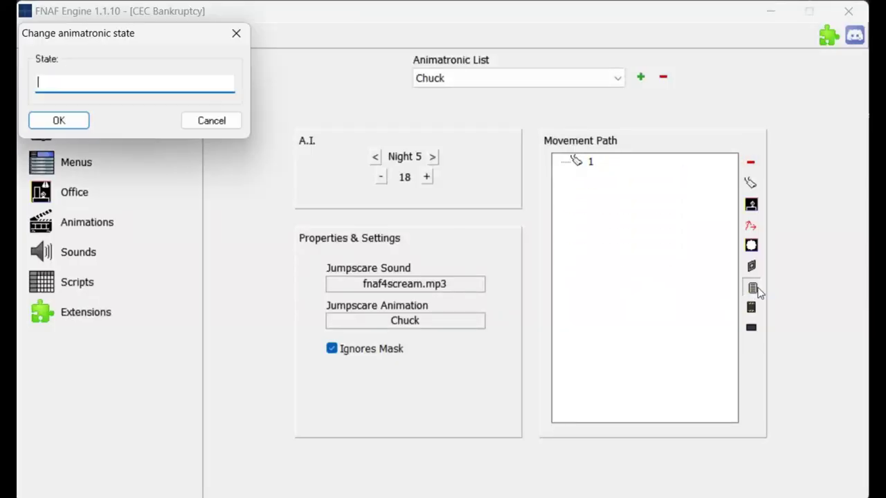
{"action": "type", "text": "ingdeeznnn"}
{"action": "key", "text": "BackSpace"}
{"action": "key", "text": "BackSpace"}
{"action": "type", "text": "utz"}
{"action": "key", "text": "Return"}
{"action": "left_click", "coordinate": [130, 137]}
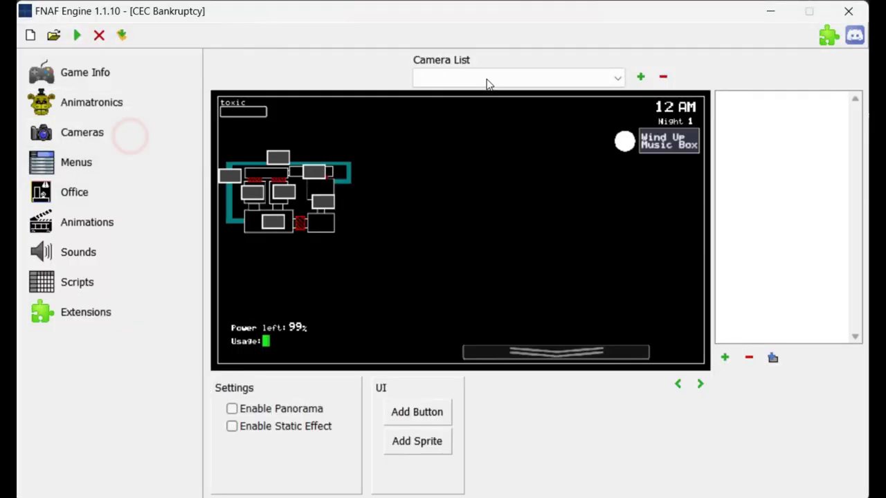
{"action": "left_click", "coordinate": [487, 81]}
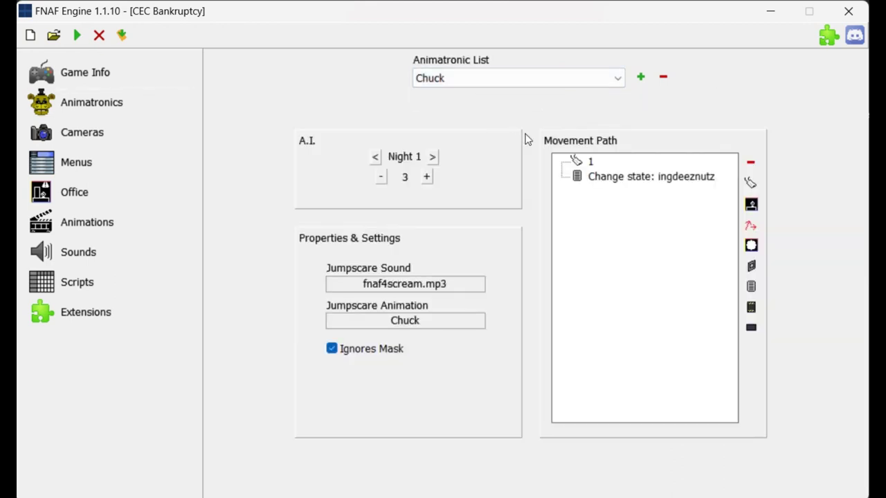
Add cameras 2, 4, 5, 6 and 7 to Chuck's movement path and end it at the Office.
{"action": "left_click", "coordinate": [751, 184]}
{"action": "left_click", "coordinate": [423, 254]}
{"action": "left_click", "coordinate": [467, 444]}
{"action": "left_click", "coordinate": [751, 184]}
{"action": "left_click", "coordinate": [425, 270]}
{"action": "left_click", "coordinate": [471, 442]}
{"action": "left_click", "coordinate": [751, 184]}
{"action": "left_click", "coordinate": [424, 284]}
{"action": "left_click", "coordinate": [473, 442]}
{"action": "left_click", "coordinate": [751, 184]}
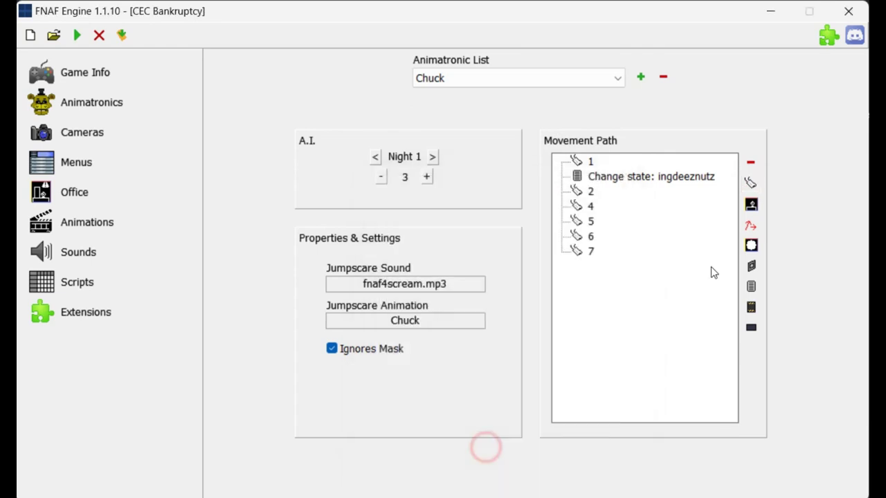
{"action": "left_click", "coordinate": [751, 205]}
Shift the New Game, Continue and Night 1 texts left in the Main menu, placing Night 1 at X 467, Y 244.
{"action": "left_click", "coordinate": [179, 161]}
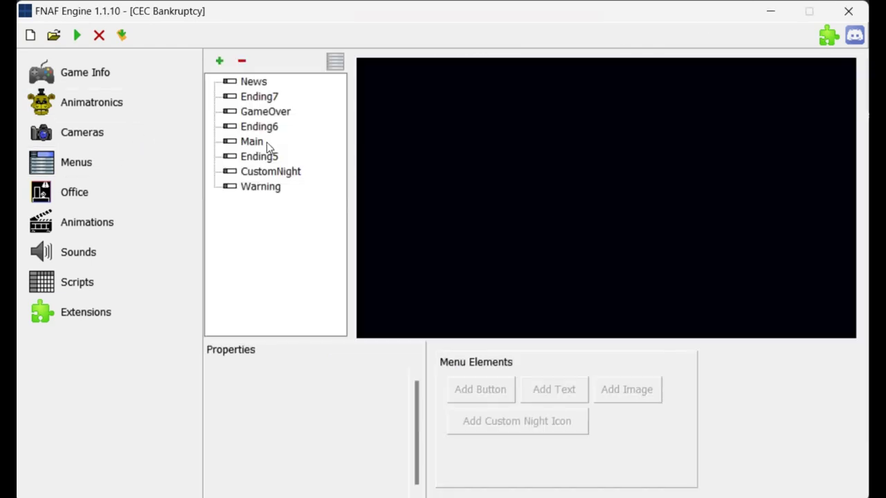
{"action": "left_click", "coordinate": [266, 142]}
{"action": "left_click", "coordinate": [789, 237]}
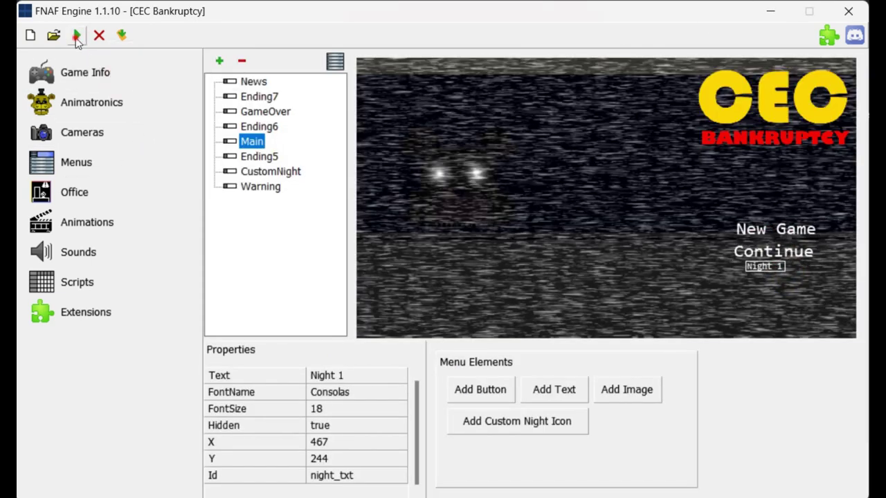
Run the game, continue night 1, check several camera feeds from the map and close the game.
{"action": "left_click", "coordinate": [76, 36]}
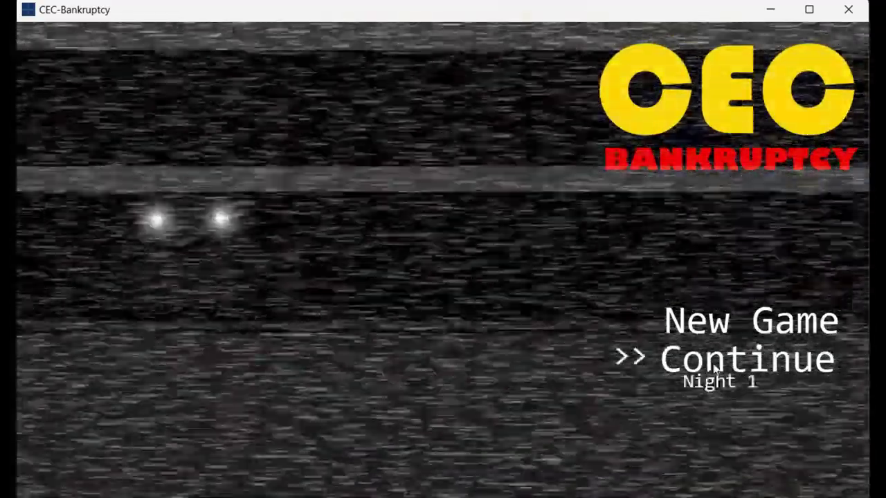
{"action": "left_click", "coordinate": [717, 371]}
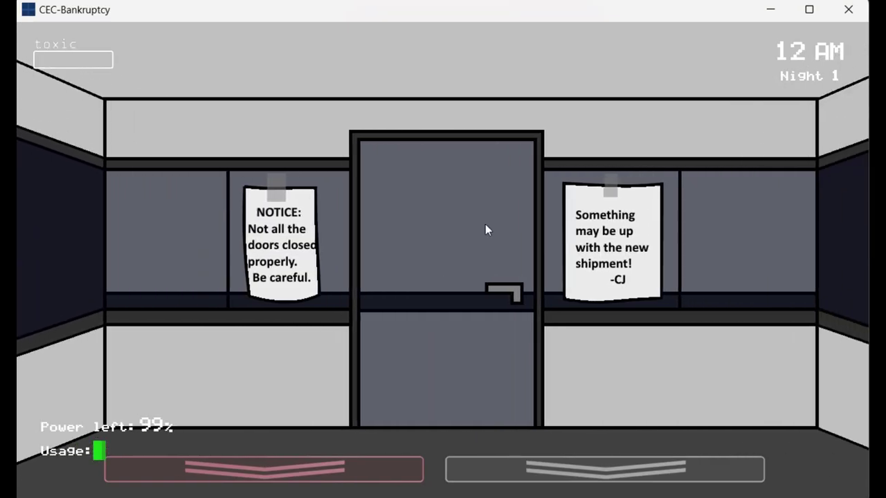
{"action": "mouse_move", "coordinate": [501, 468]}
{"action": "left_click", "coordinate": [201, 217]}
{"action": "left_click", "coordinate": [114, 248]}
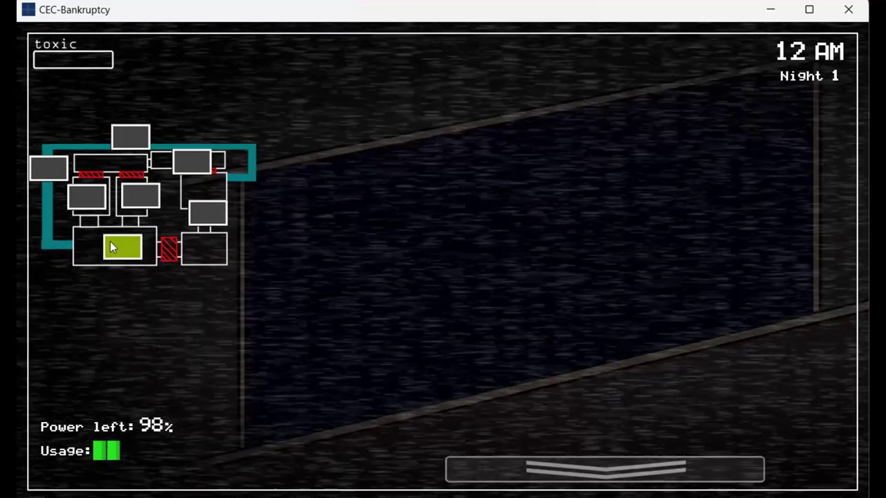
{"action": "left_click", "coordinate": [130, 136]}
{"action": "left_click", "coordinate": [203, 205]}
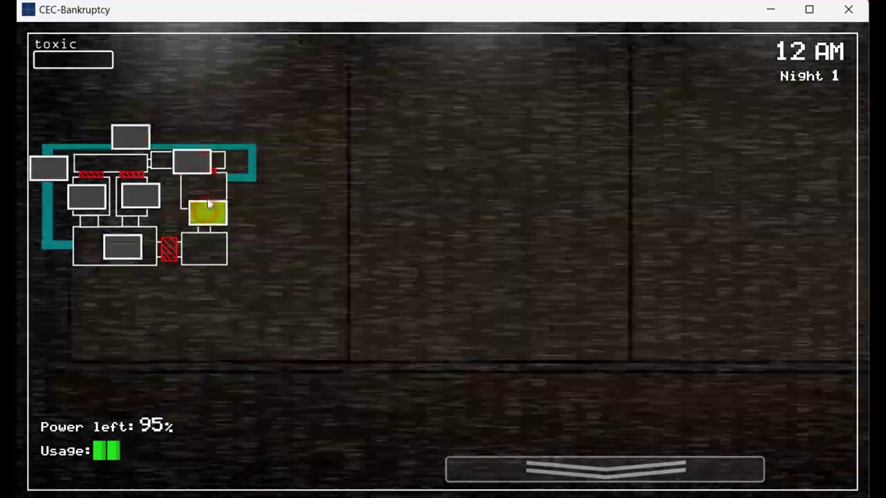
{"action": "left_click", "coordinate": [191, 162]}
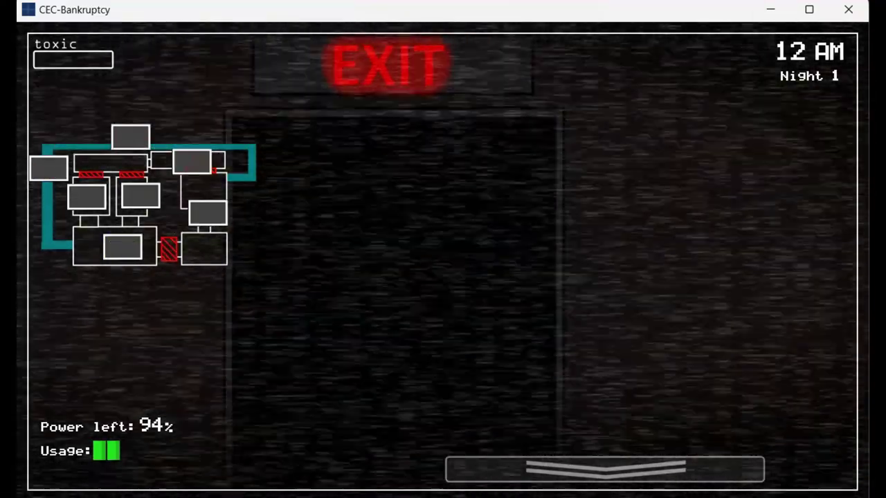
{"action": "left_click", "coordinate": [849, 10]}
Move the camera button in the upper-right area of the camera map slightly down and to the right.
{"action": "left_click", "coordinate": [81, 133]}
{"action": "left_click", "coordinate": [387, 219]}
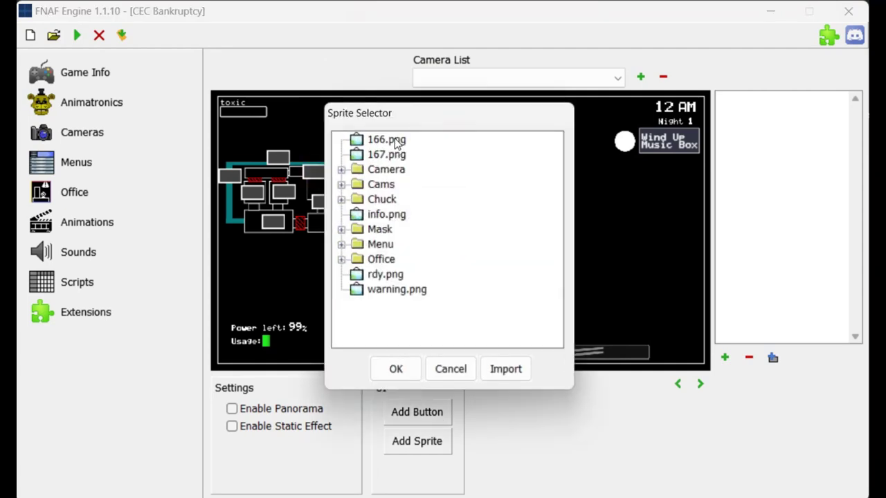
{"action": "left_click", "coordinate": [395, 367]}
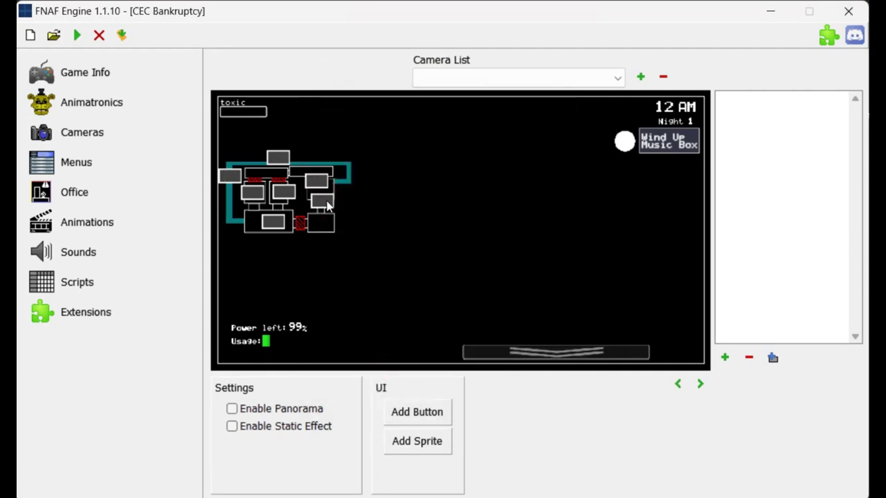
Set end.png as the Ending5 menu's background image and enable the static effect on the Ending5 and News menus.
{"action": "left_click", "coordinate": [99, 164]}
{"action": "left_click", "coordinate": [260, 156]}
{"action": "left_click", "coordinate": [374, 378]}
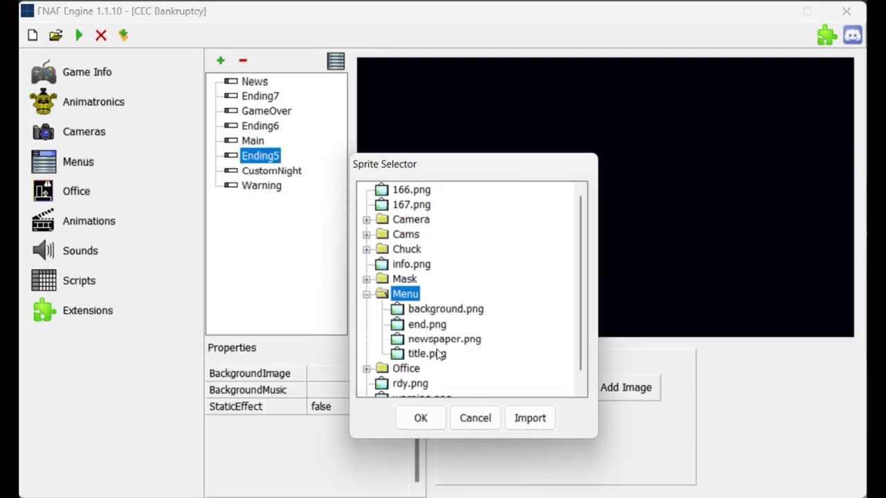
{"action": "left_click", "coordinate": [427, 325]}
{"action": "left_click", "coordinate": [418, 420]}
{"action": "left_click", "coordinate": [375, 409]}
{"action": "left_click", "coordinate": [254, 81]}
{"action": "left_click", "coordinate": [366, 406]}
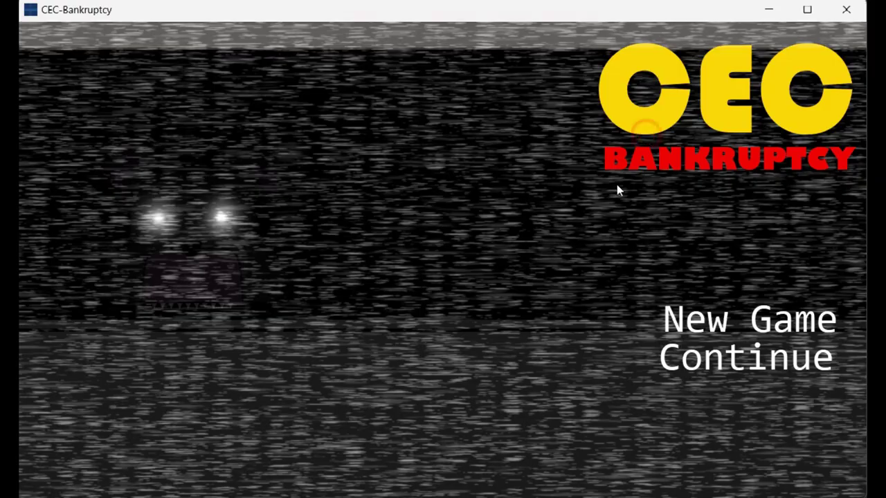
Playtest a new game on night 1, raising the monitor and checking three camera feeds on the map.
{"action": "left_click", "coordinate": [692, 315]}
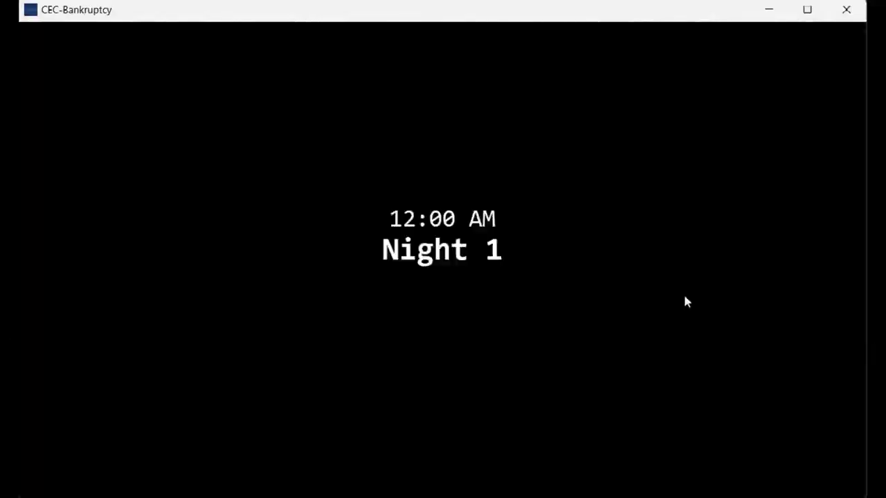
{"action": "mouse_move", "coordinate": [588, 460]}
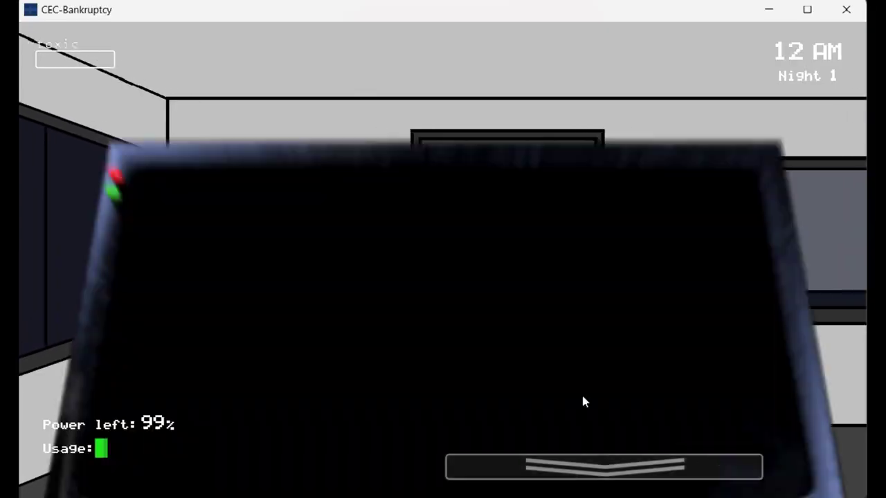
{"action": "left_click", "coordinate": [202, 211]}
{"action": "left_click", "coordinate": [142, 195]}
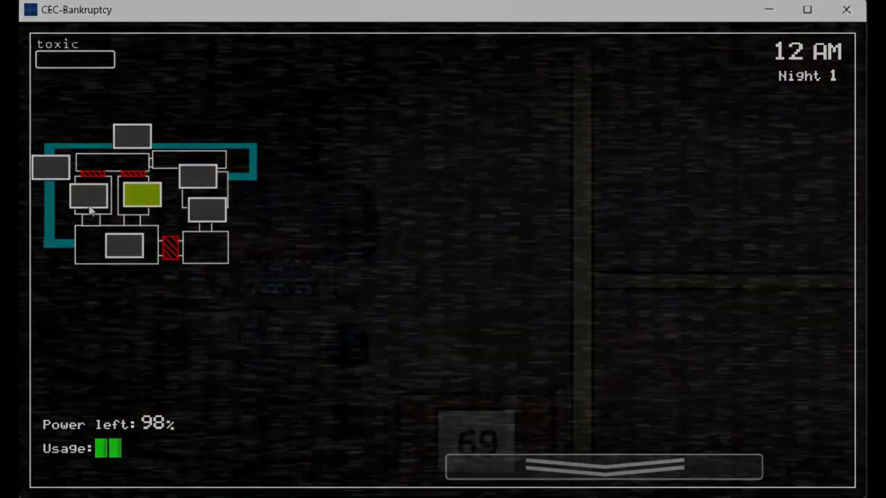
{"action": "left_click", "coordinate": [132, 137]}
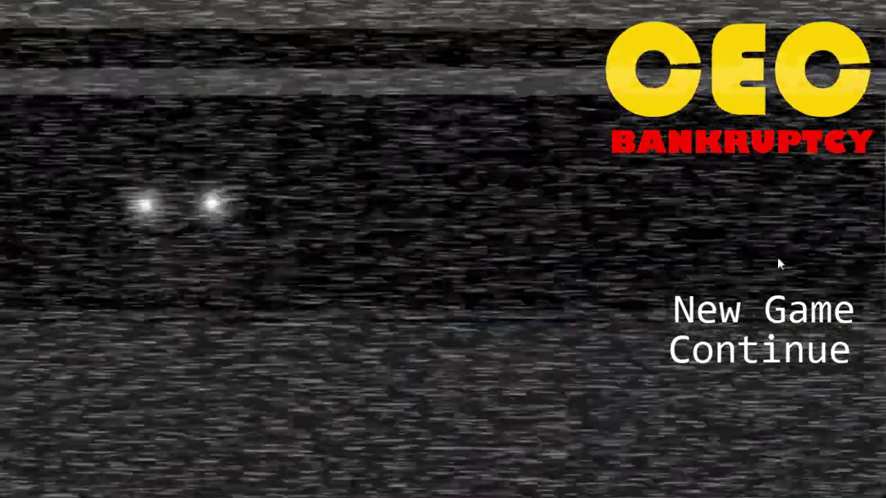
Start a new game from the full-screen title menu to check the opening newspaper.
{"action": "left_click", "coordinate": [792, 308]}
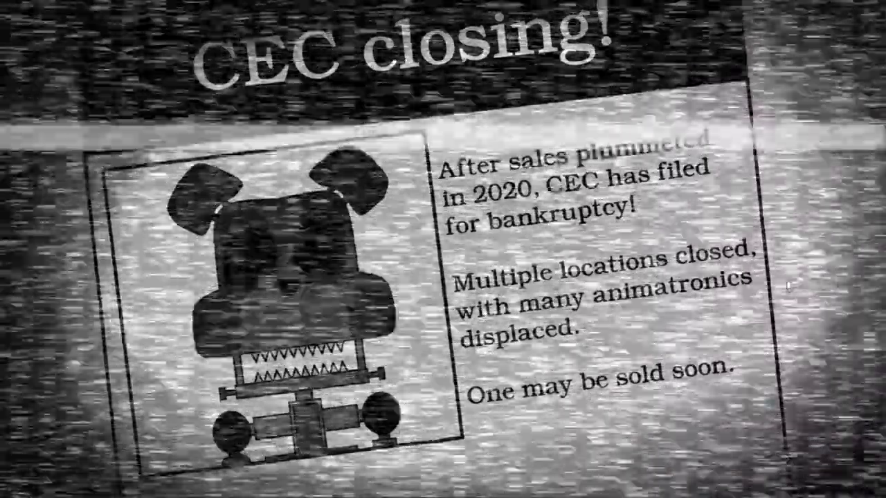